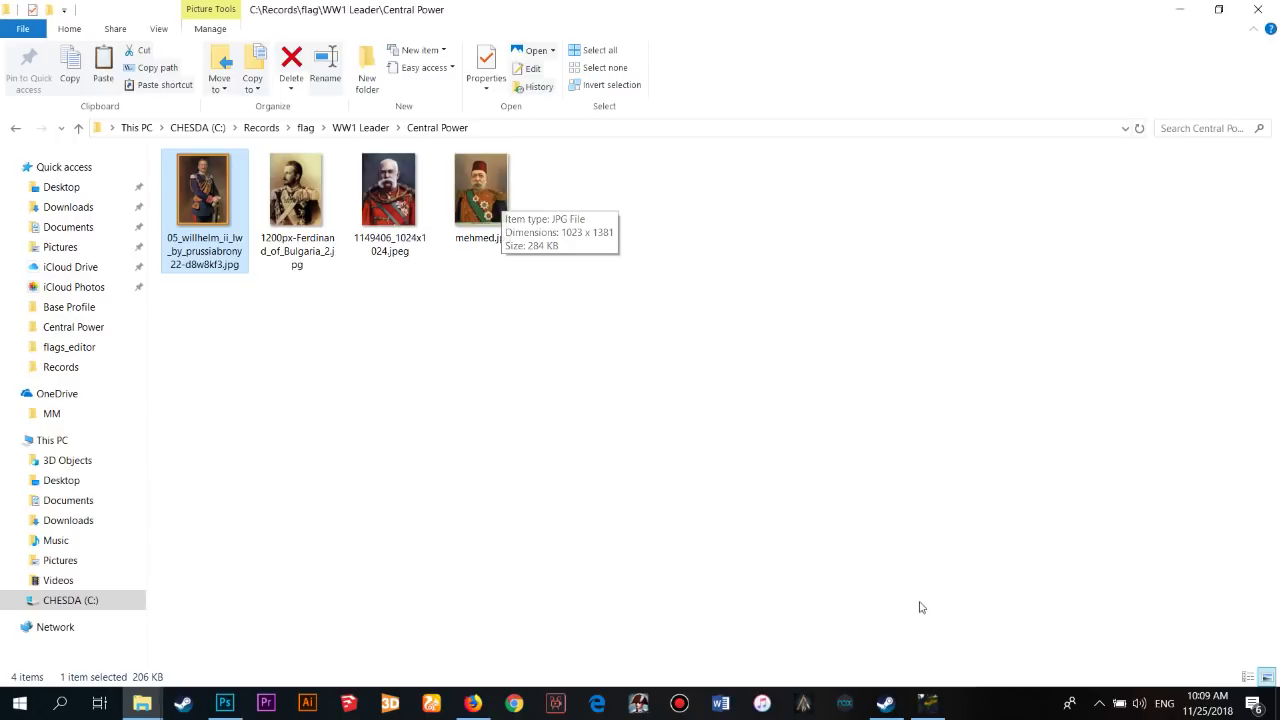
# Switch to Age of Civilizations II and load the World War I 1914 Europe scenario
pyautogui.click(929, 703)
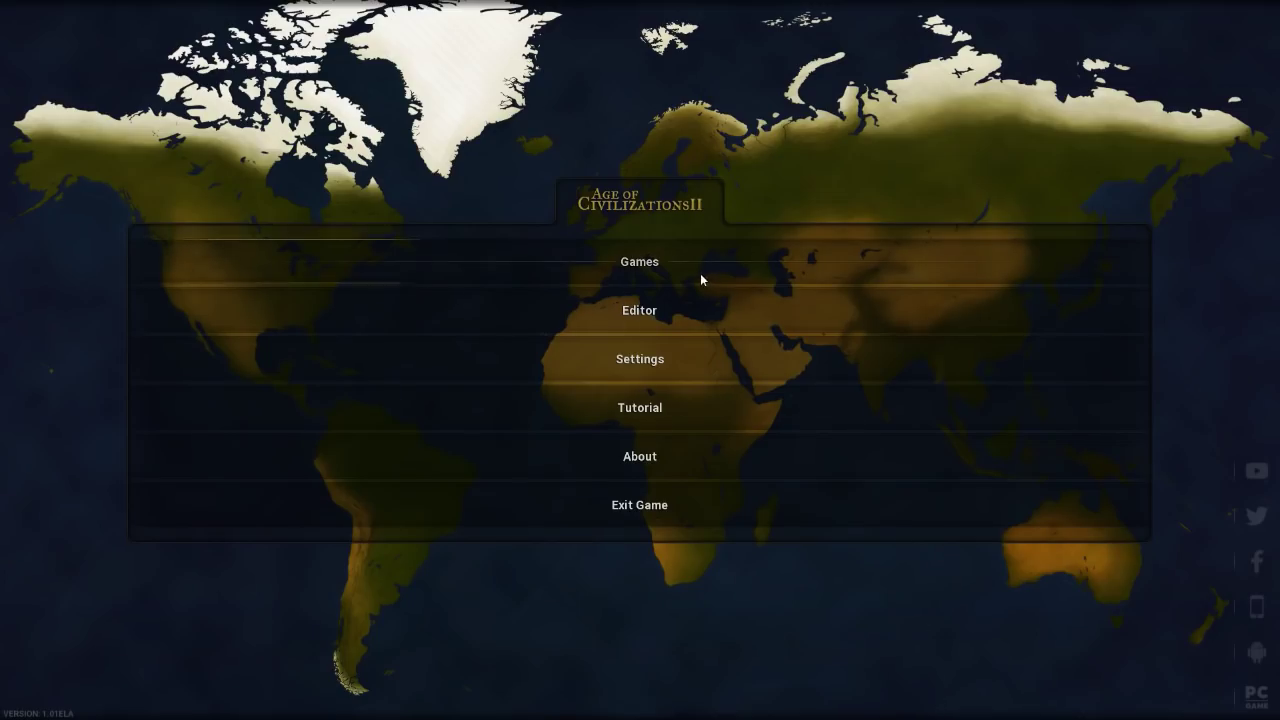
pyautogui.click(700, 279)
pyautogui.click(1171, 207)
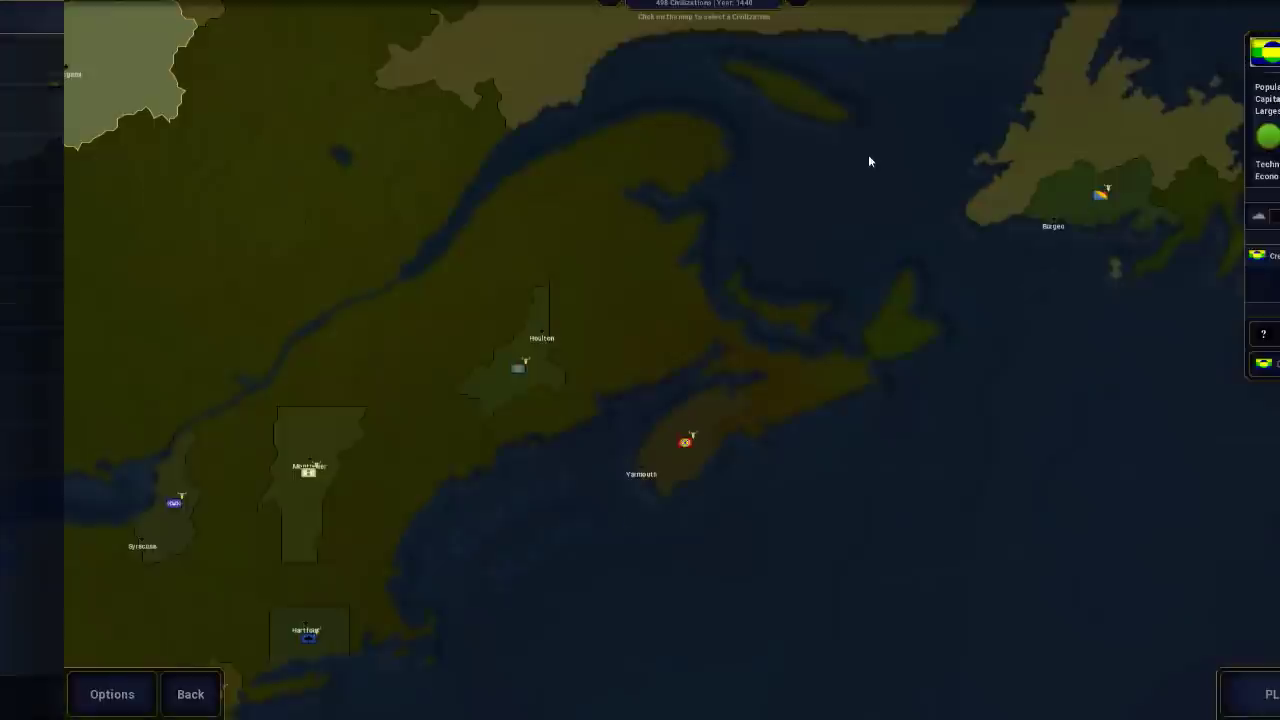
pyautogui.click(674, 58)
pyautogui.scroll(-2, 190, 470)
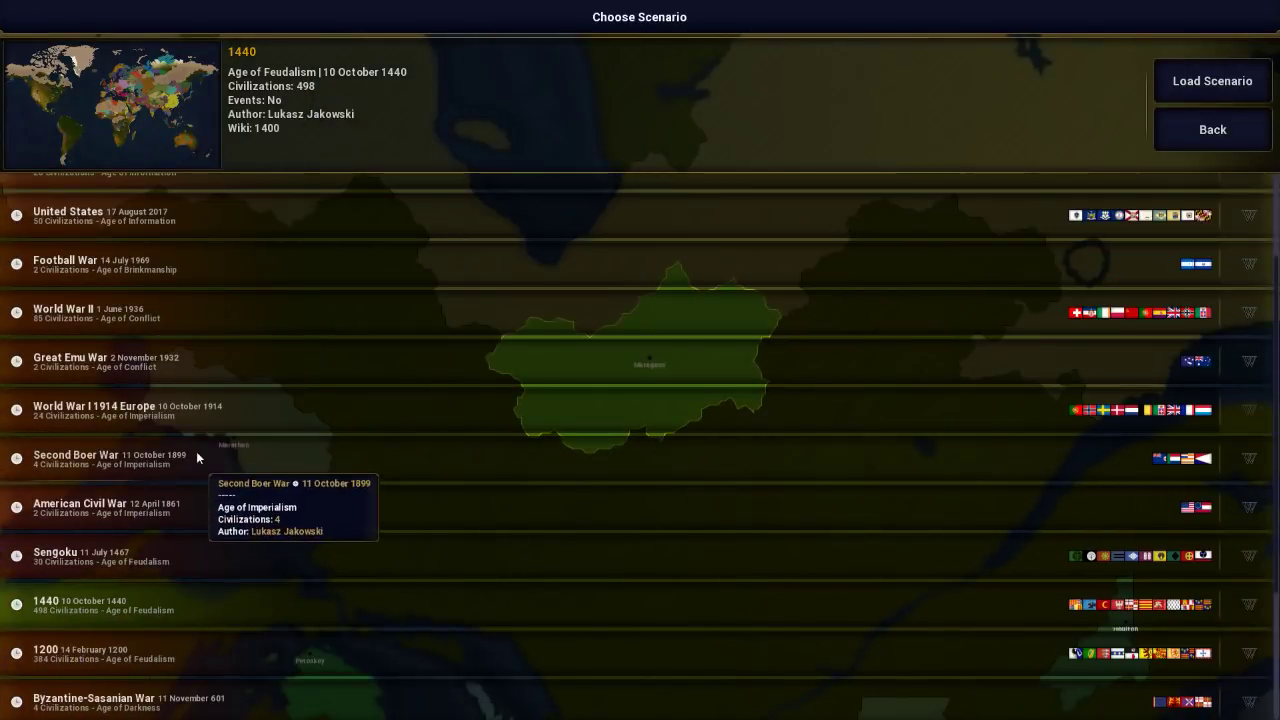
pyautogui.click(166, 417)
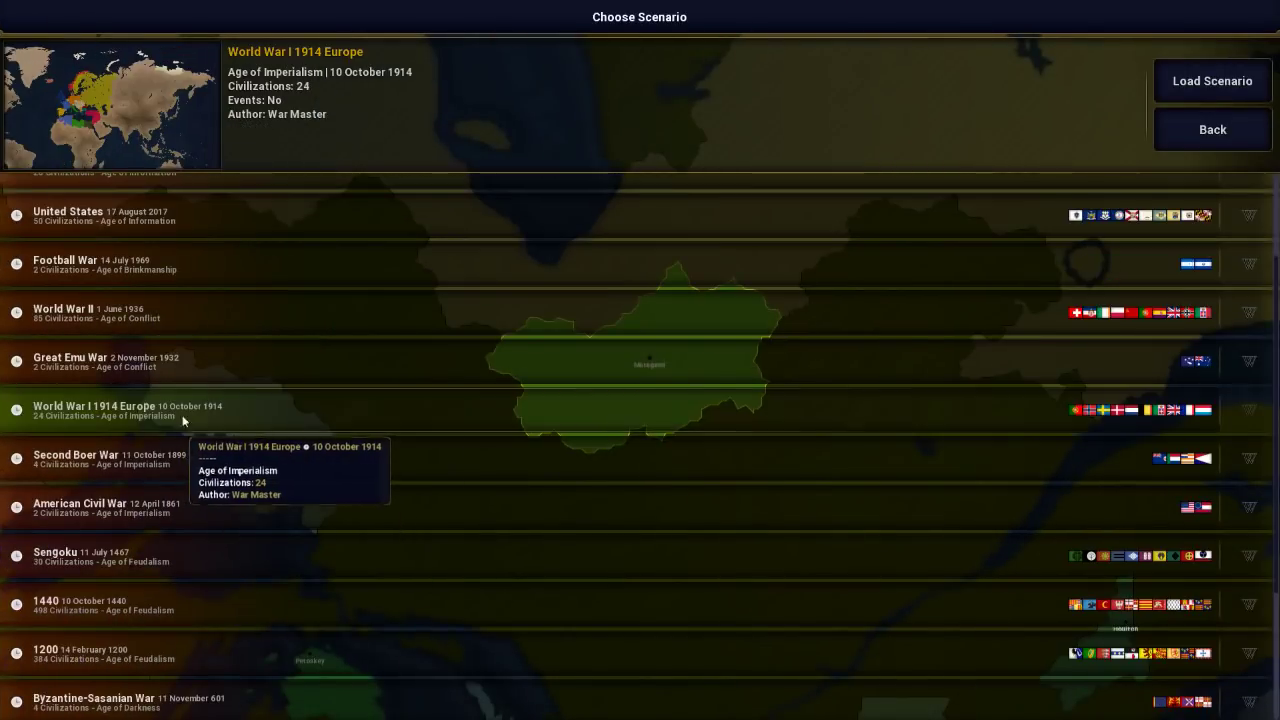
pyautogui.click(1187, 89)
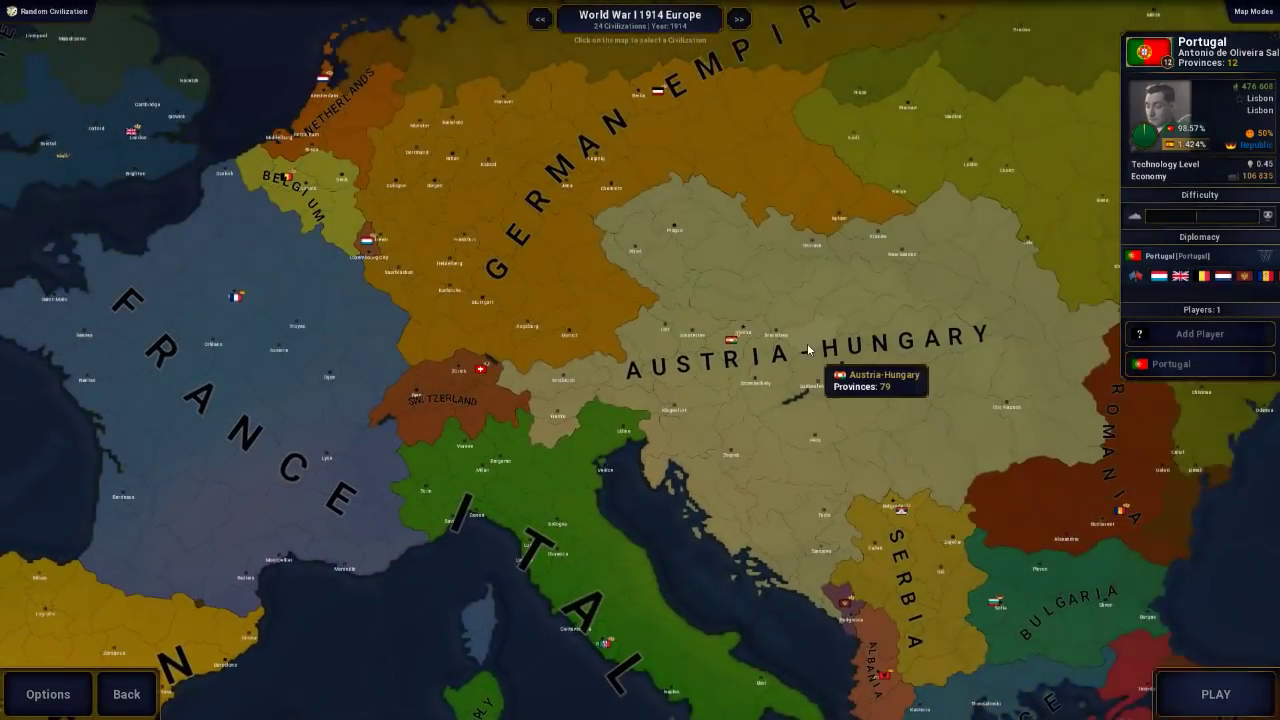
# Examine the leader portraits of Austria-Hungary, the German Empire, the Ottoman Empire and Bulgaria on the scenario map
pyautogui.click(808, 349)
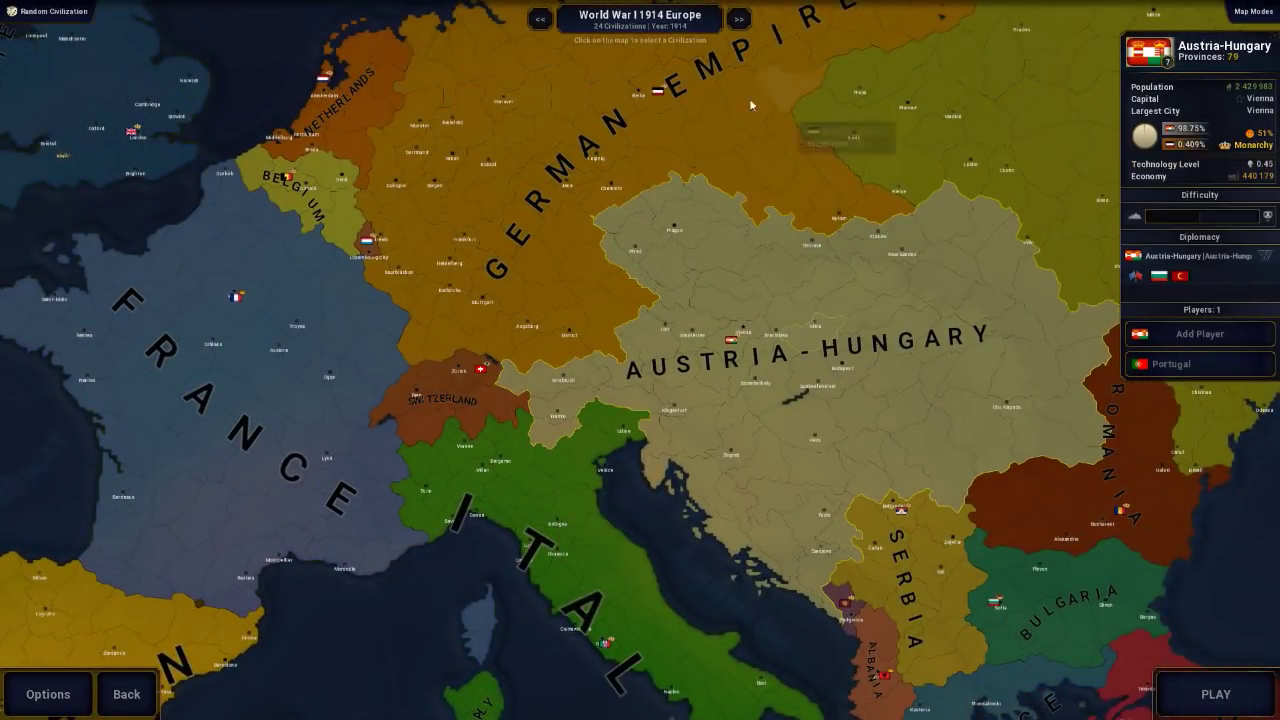
pyautogui.click(801, 108)
pyautogui.moveTo(1188, 133)
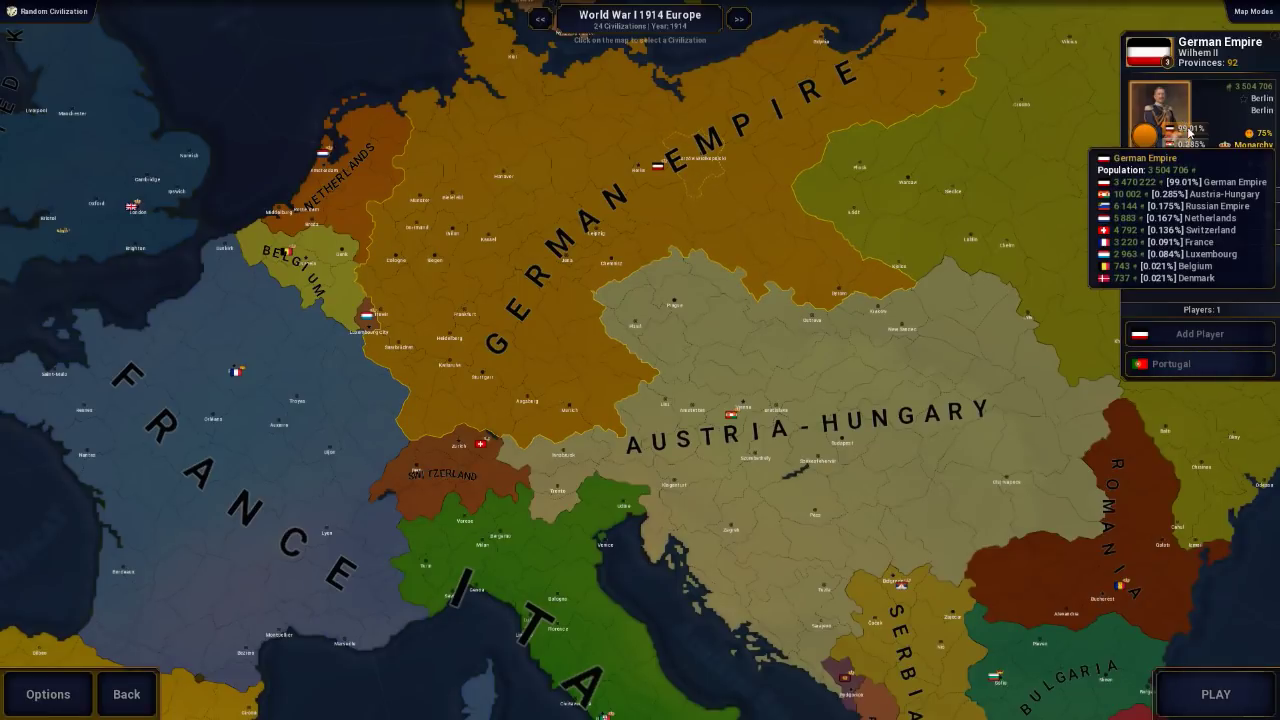
pyautogui.click(738, 479)
pyautogui.scroll(-3, 739, 479)
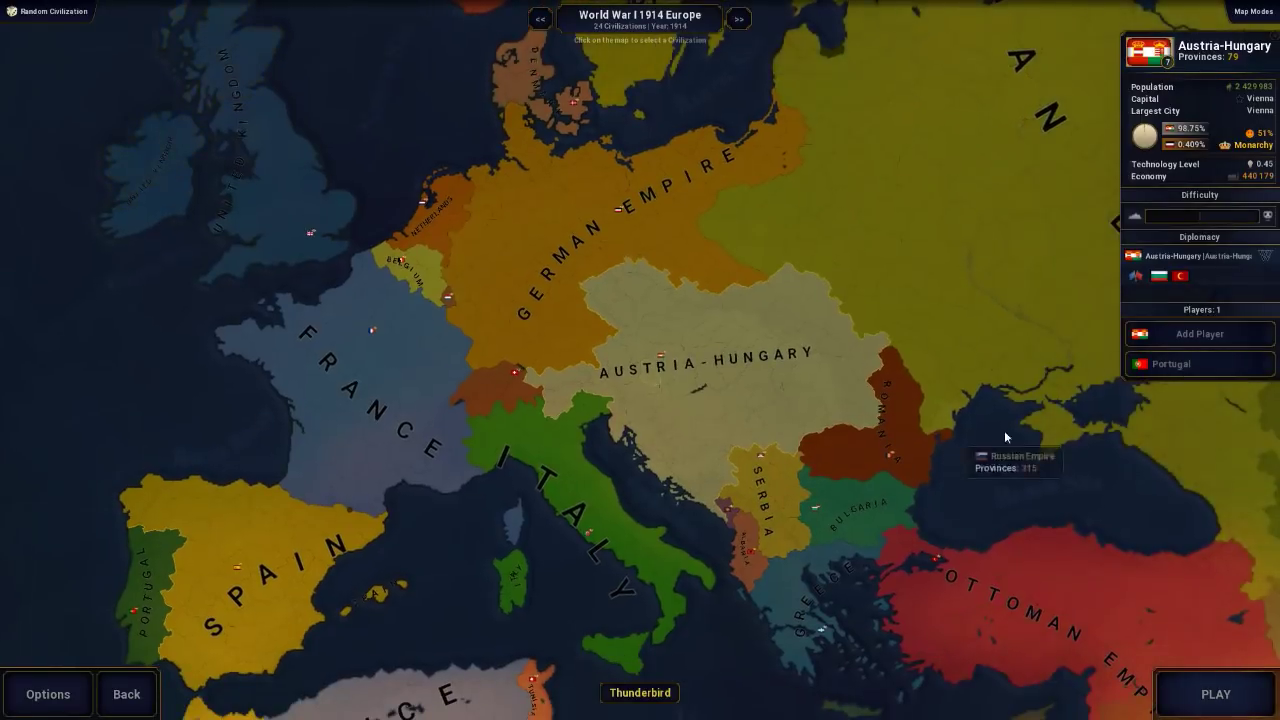
pyautogui.scroll(3, 951, 557)
pyautogui.click(979, 489)
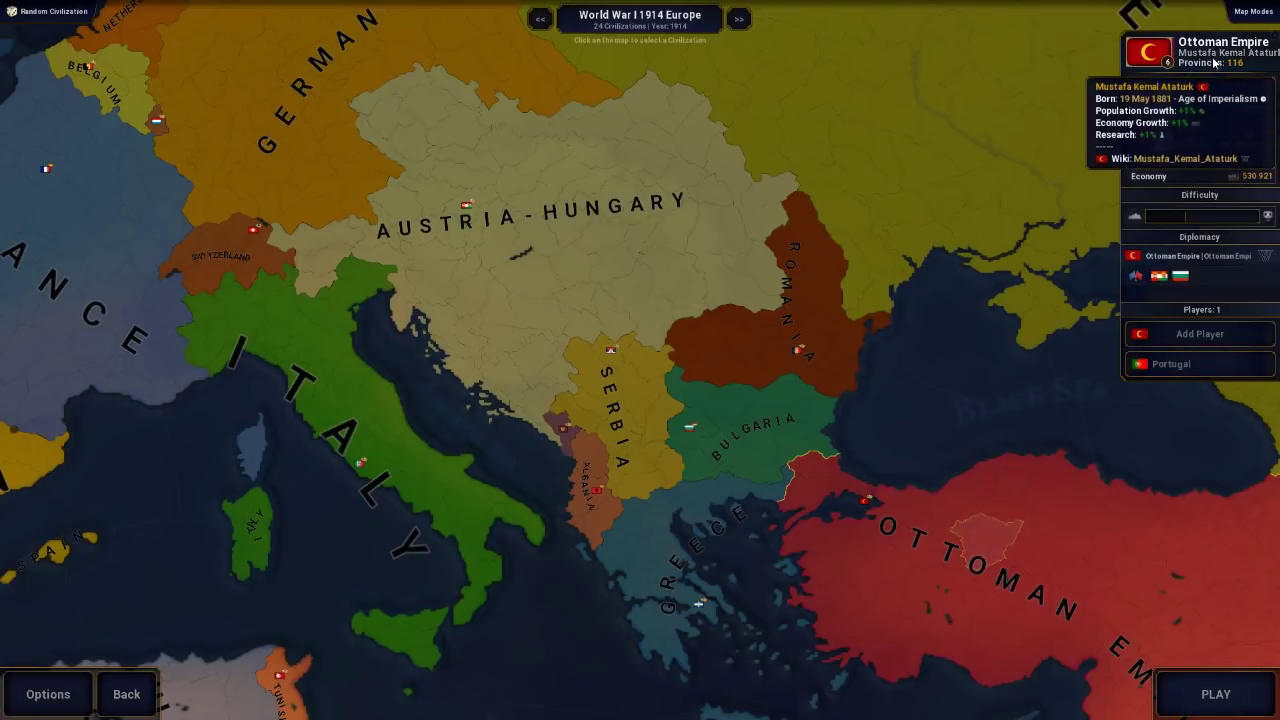
pyautogui.moveTo(1084, 323); pyautogui.dragTo(817, 229)
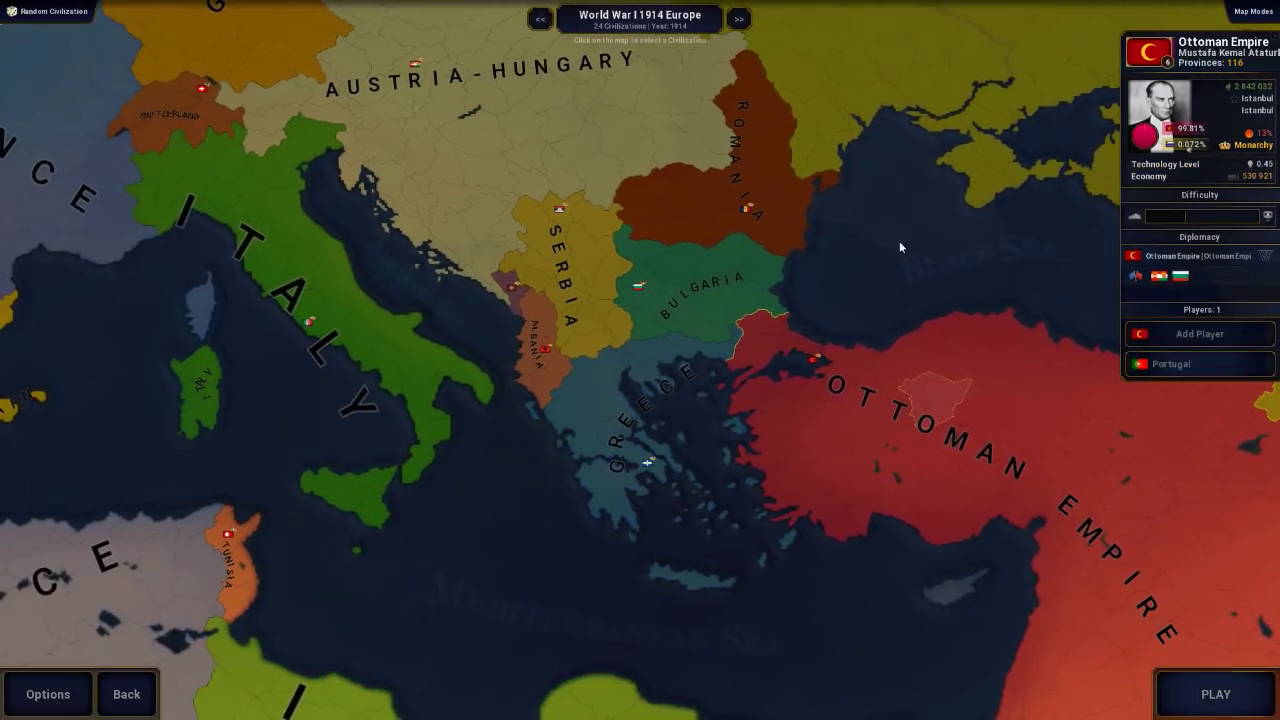
pyautogui.click(697, 284)
pyautogui.scroll(3, 745, 360)
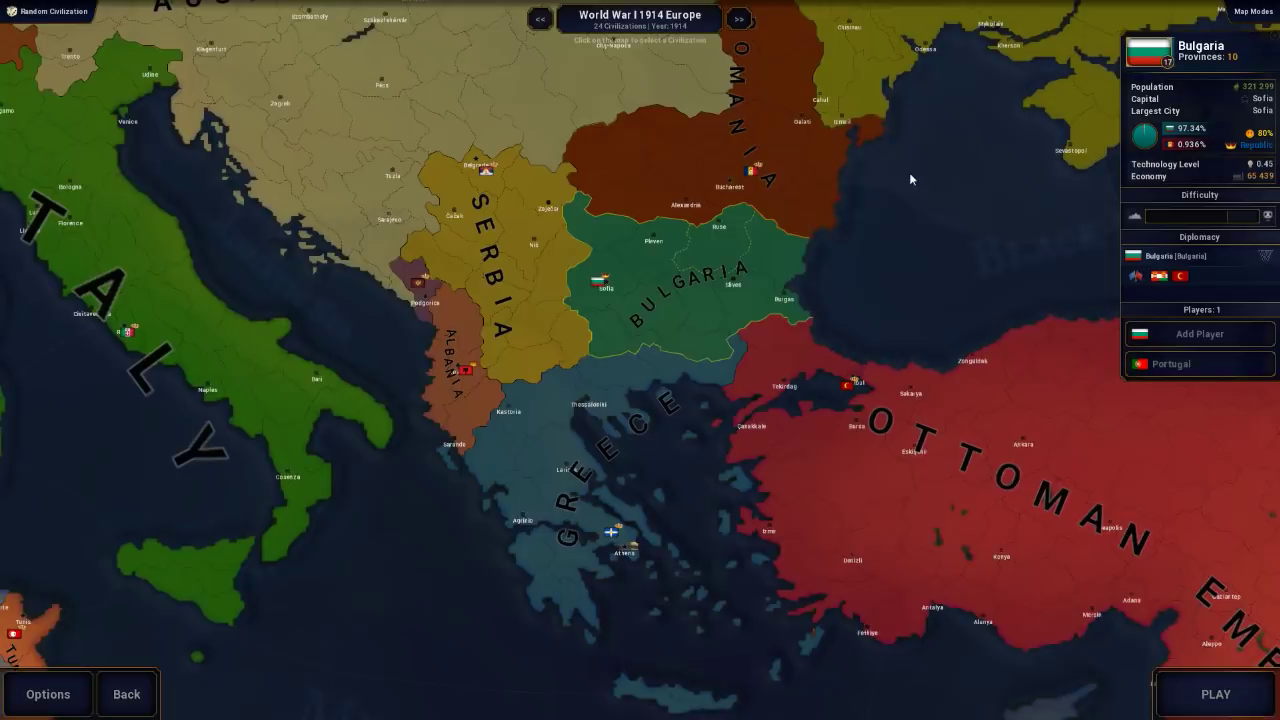
pyautogui.moveTo(909, 172); pyautogui.dragTo(945, 410)
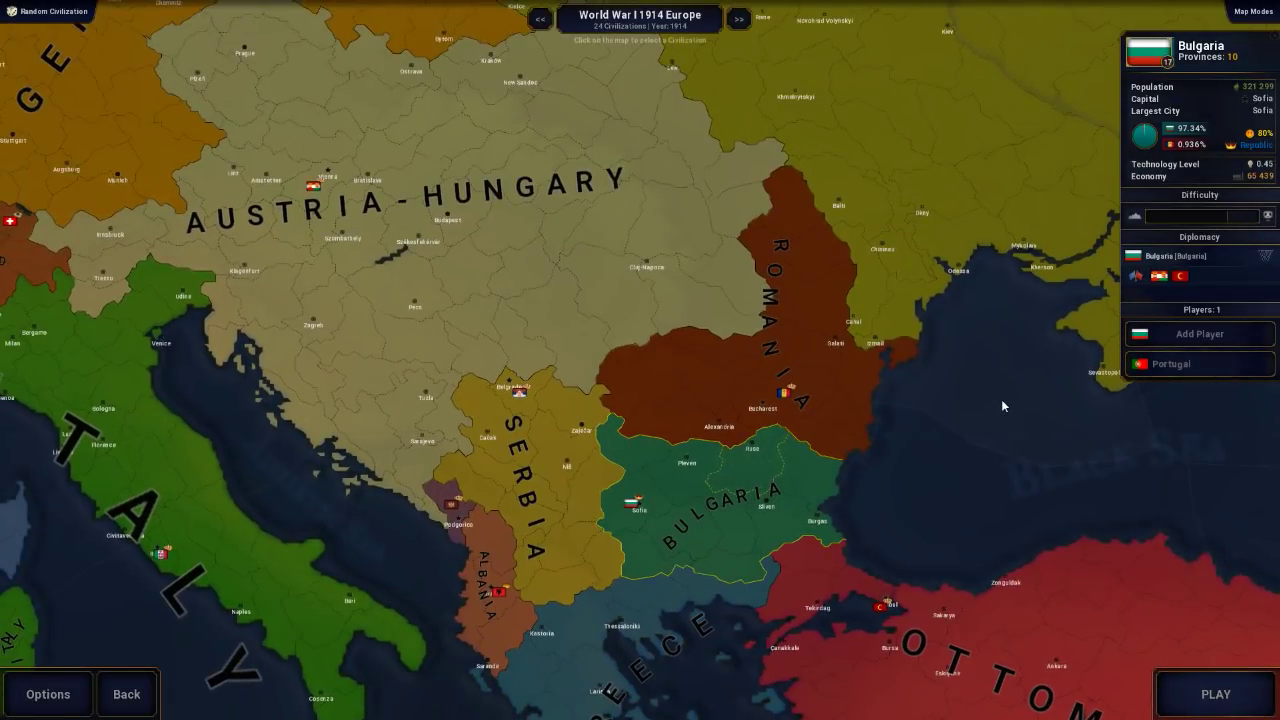
# Switch to File Explorer and open 1149406_1024x1024.jpeg from the Central Power folder in Photoshop
pyautogui.hotkey('alt', 'Tab')
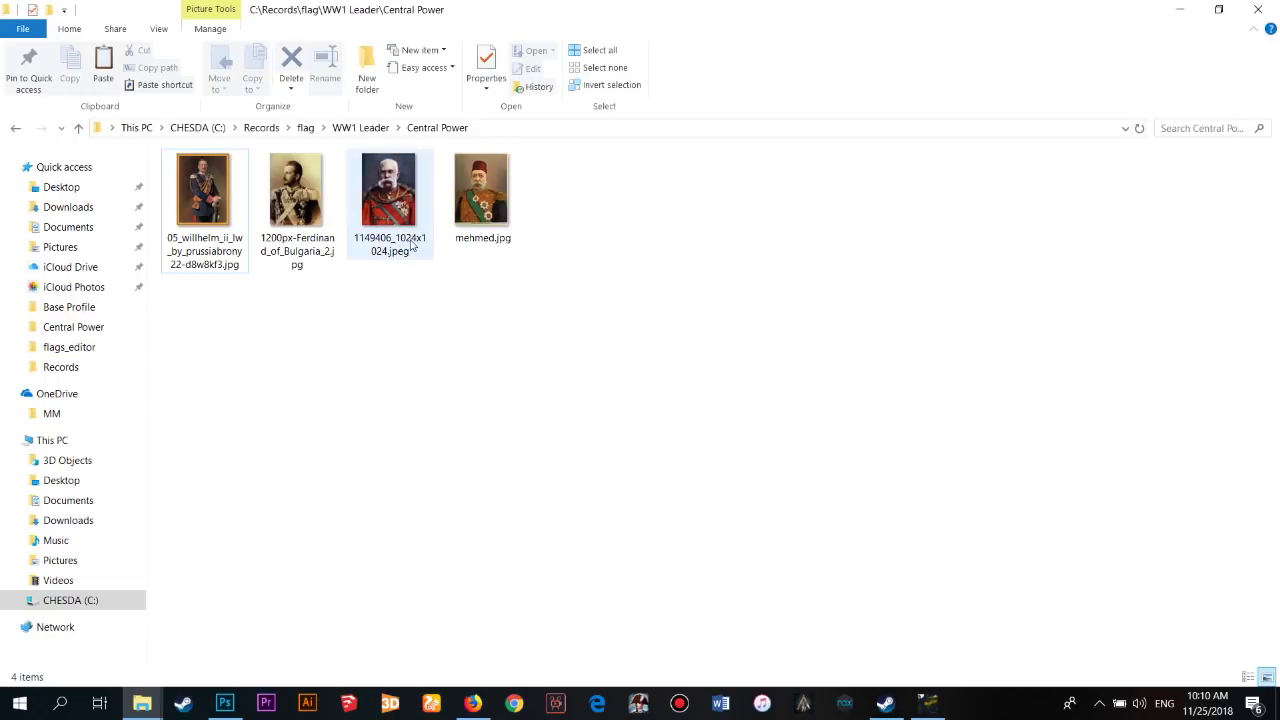
pyautogui.moveTo(397, 222)
pyautogui.moveTo(397, 222); pyautogui.dragTo(126, 436)
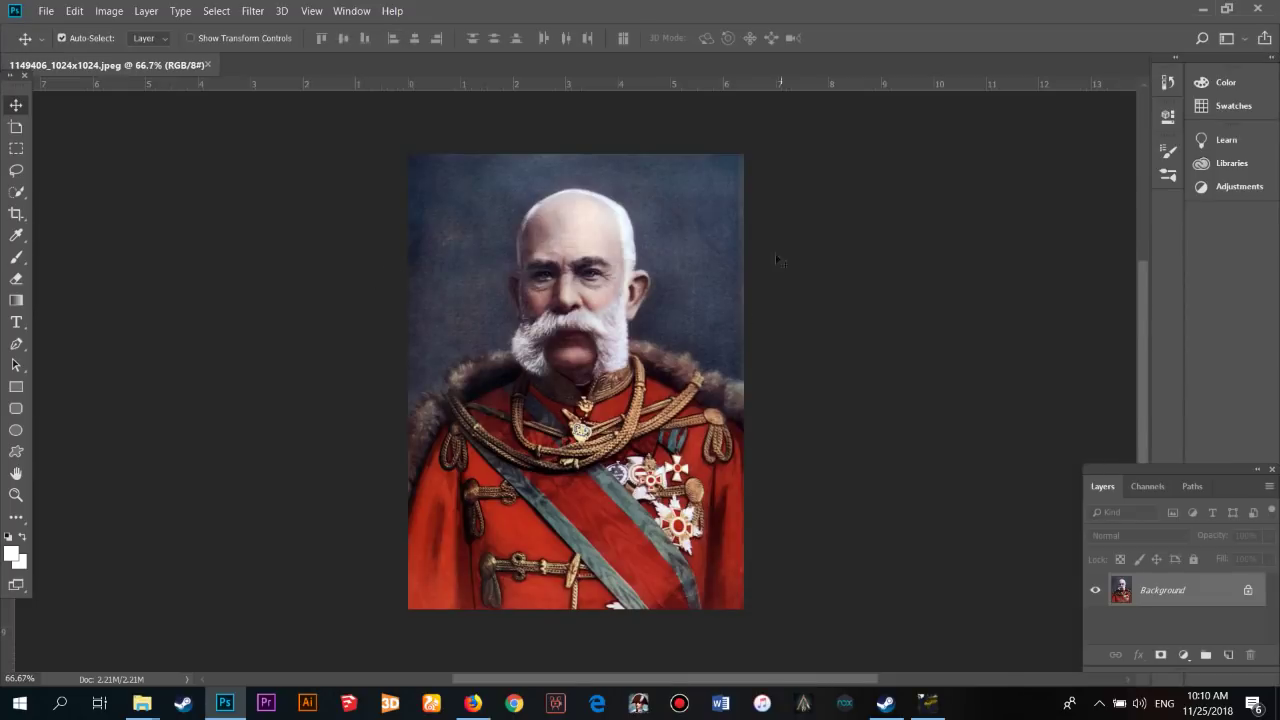
# Create a new 88 x 100 px document at 300 pixels/inch with RGB color and a white background
pyautogui.click(47, 12)
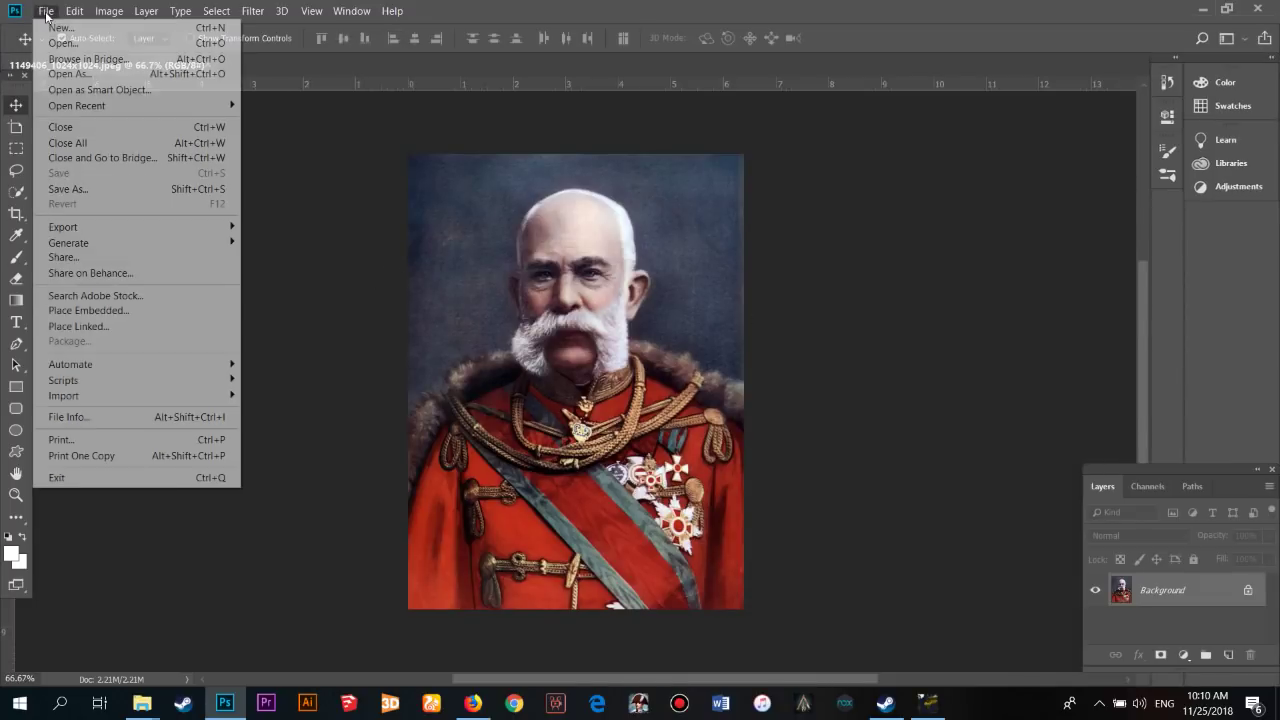
pyautogui.click(58, 27)
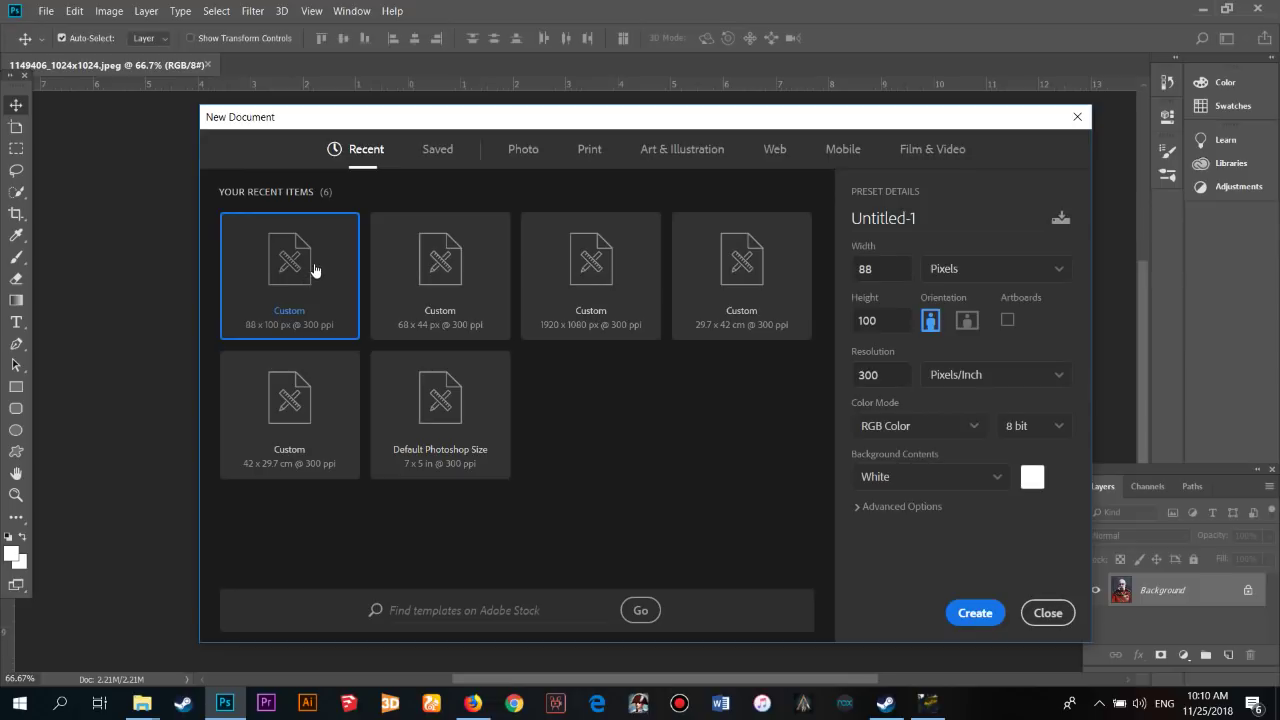
pyautogui.click(473, 282)
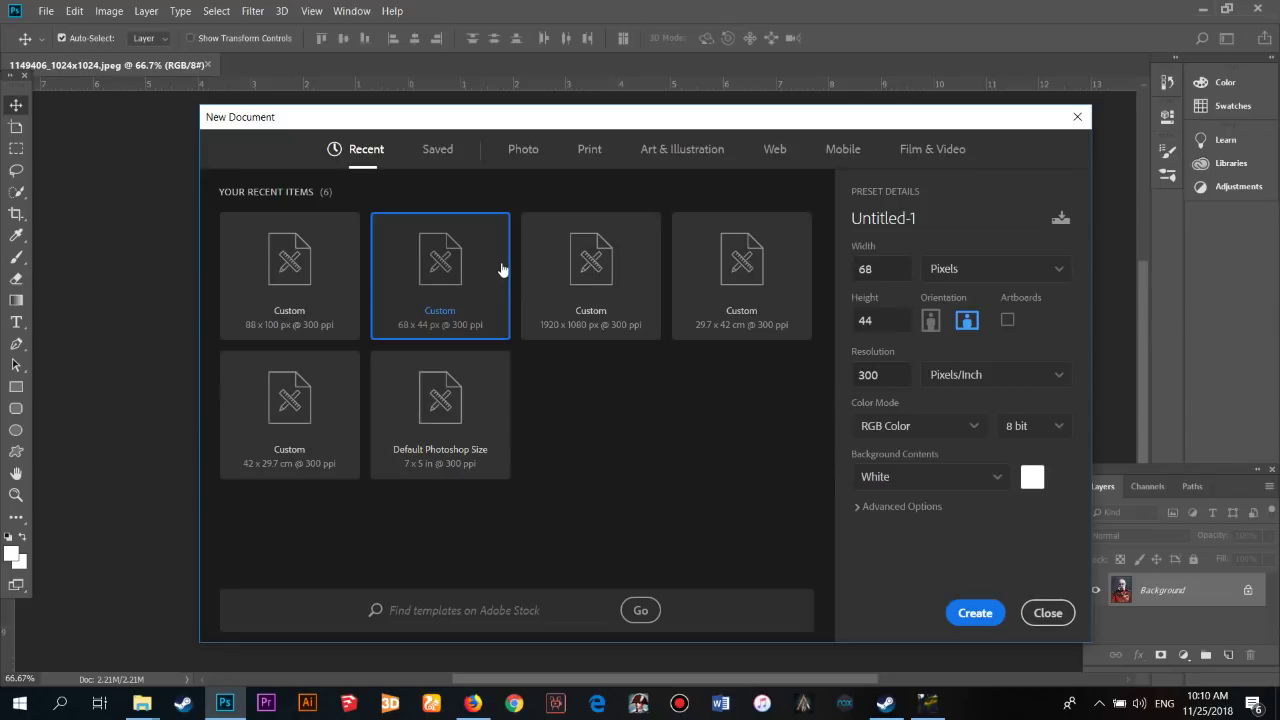
pyautogui.click(341, 262)
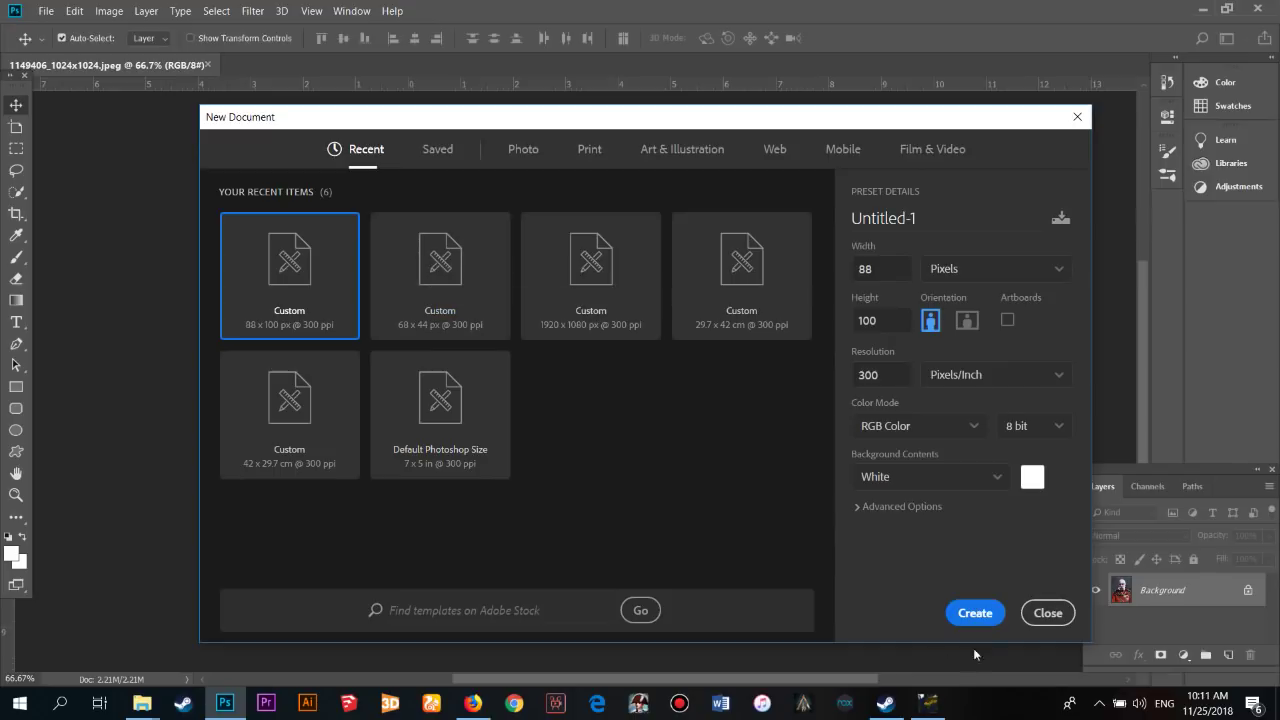
pyautogui.click(975, 613)
pyautogui.scroll(5, 614, 366)
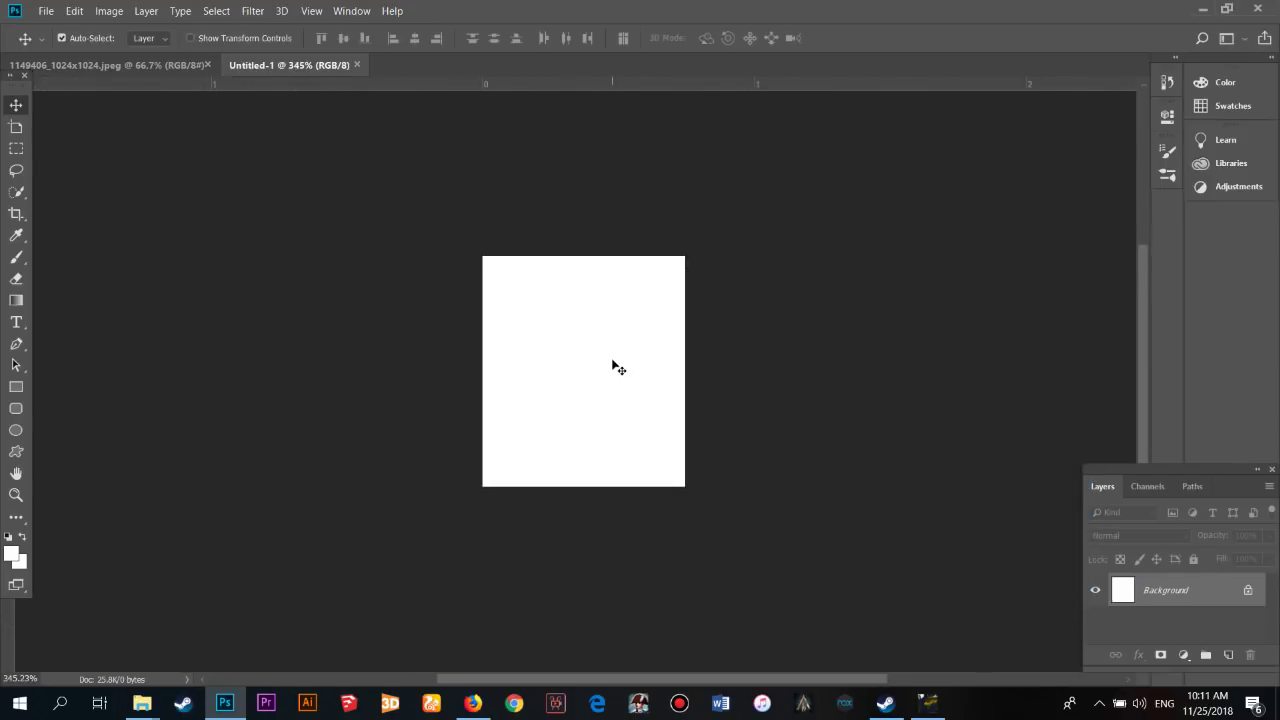
# Copy the portrait from 1149406_1024x1024.jpeg into the new 88 x 100 px document as a layer
pyautogui.click(153, 66)
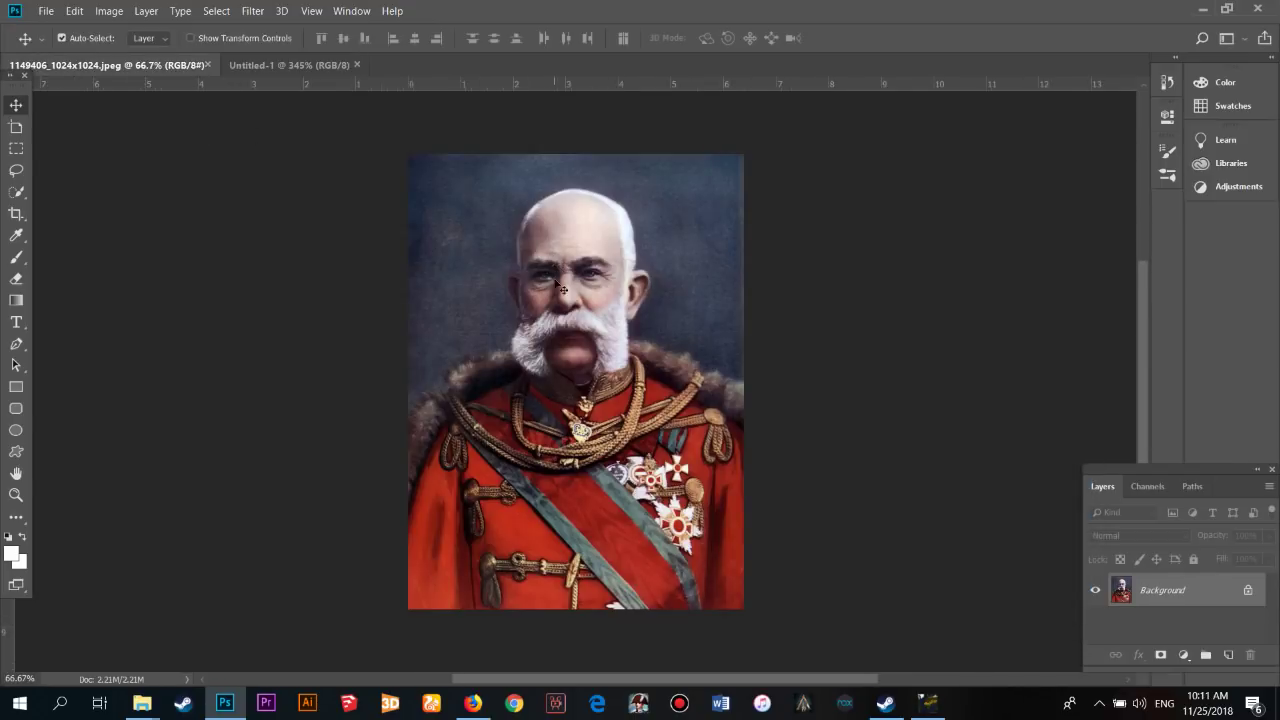
pyautogui.moveTo(510, 345); pyautogui.dragTo(600, 380)
pyautogui.scroll(-8, 600, 380)
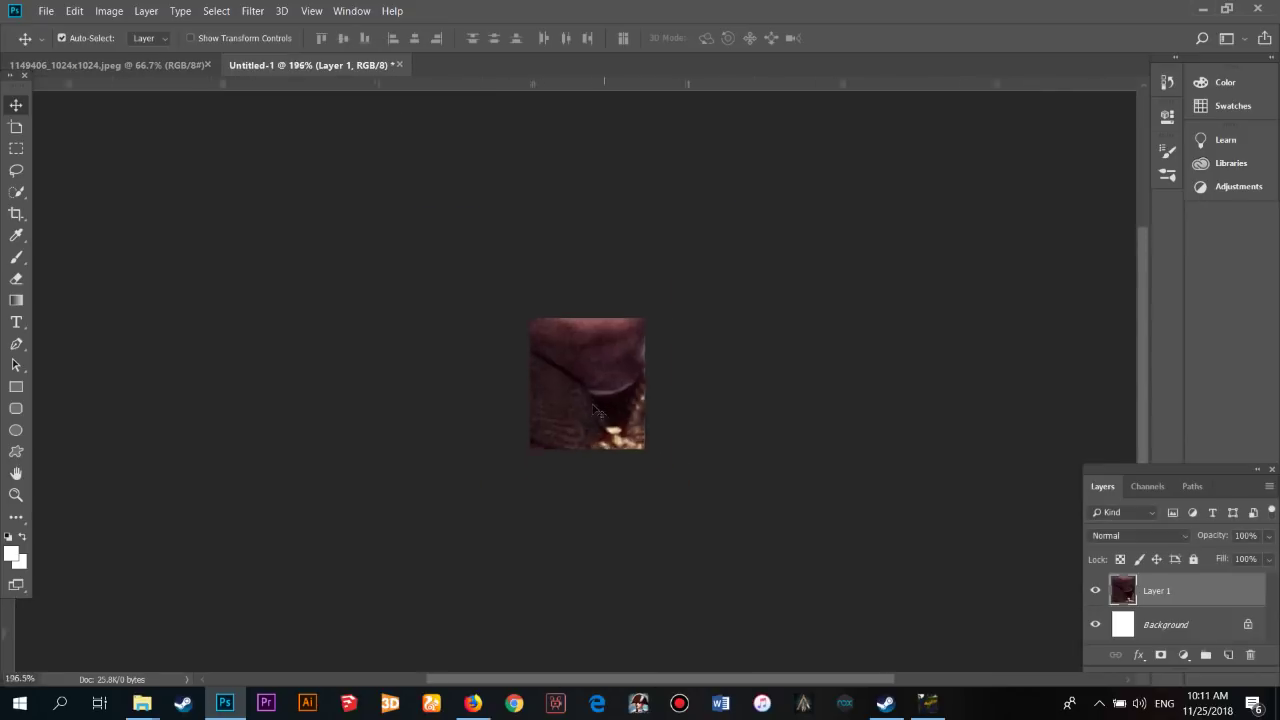
pyautogui.scroll(2, 657, 470)
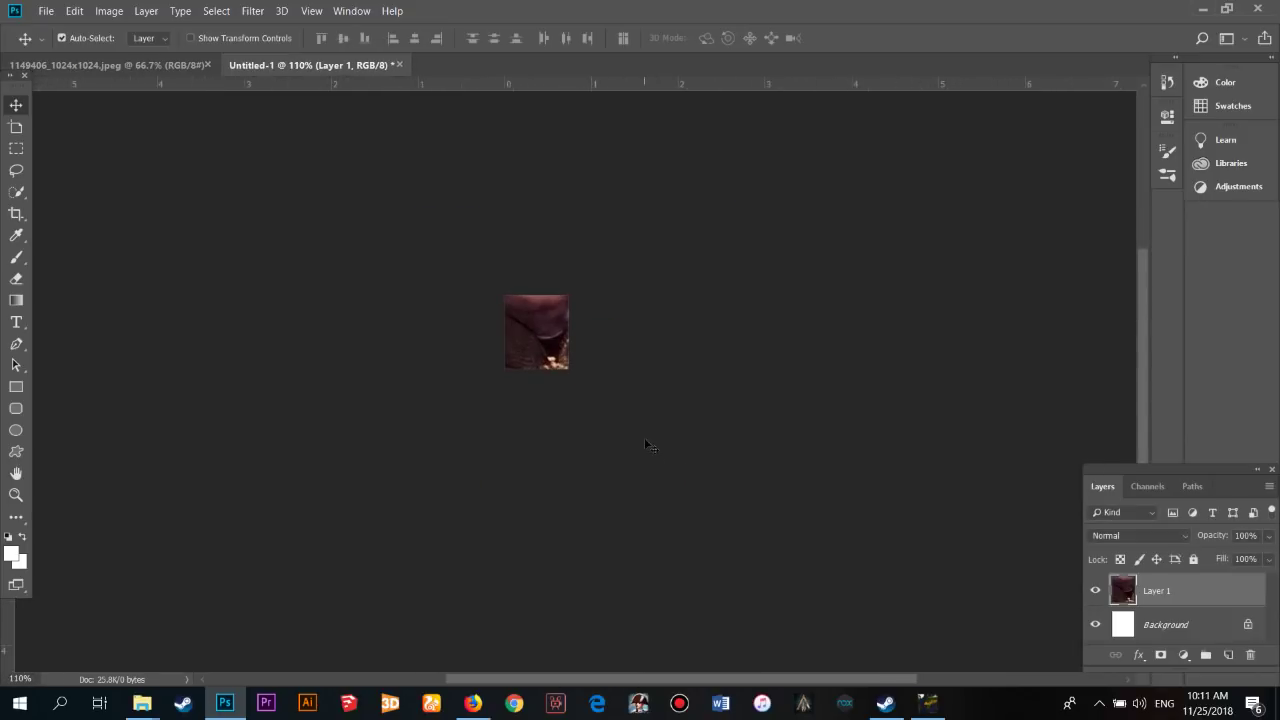
pyautogui.scroll(-3, 644, 437)
pyautogui.scroll(2, 630, 420)
pyautogui.scroll(2, 600, 390)
# Scale the portrait layer to about 11.8% and position it so the head and chest fill the canvas
pyautogui.rightClick(574, 363)
pyautogui.click(576, 369)
pyautogui.hotkey('ctrl', 't')
pyautogui.scroll(-3, 575, 370)
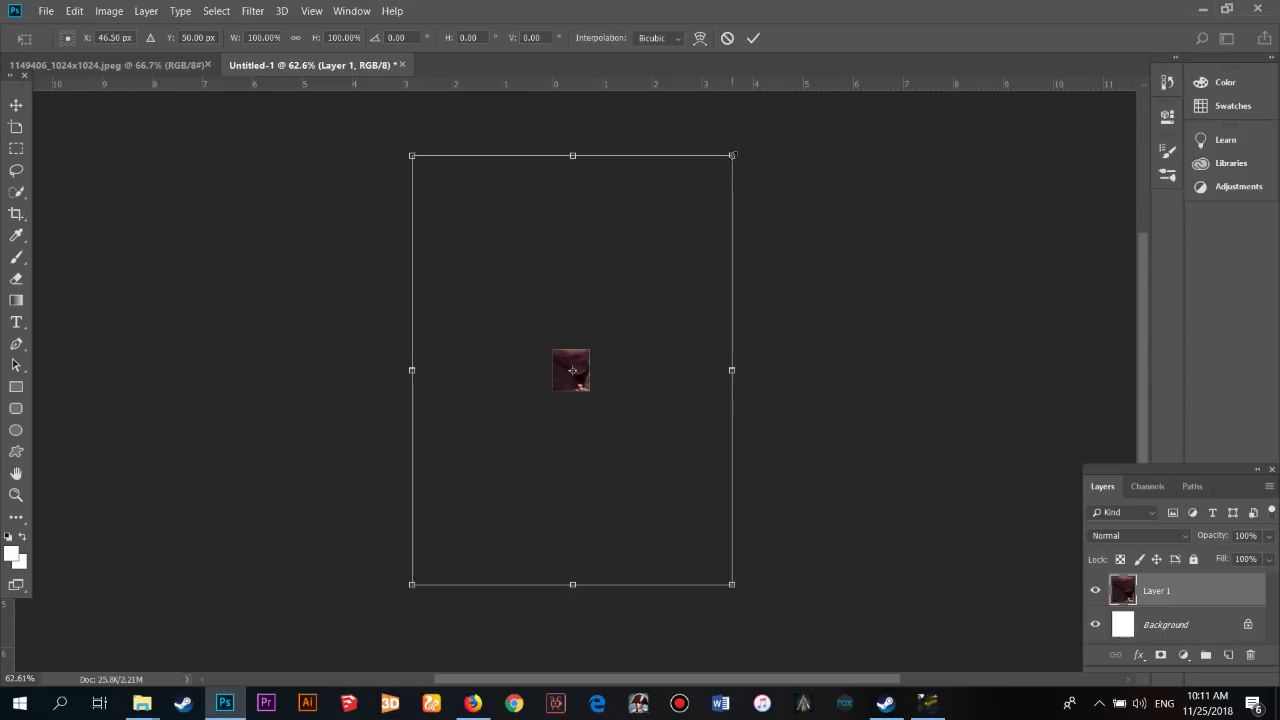
pyautogui.moveTo(732, 155); pyautogui.dragTo(624, 344)
pyautogui.scroll(3, 609, 270)
pyautogui.moveTo(596, 264); pyautogui.dragTo(527, 349)
pyautogui.scroll(3, 575, 323)
pyautogui.moveTo(553, 523); pyautogui.dragTo(600, 564)
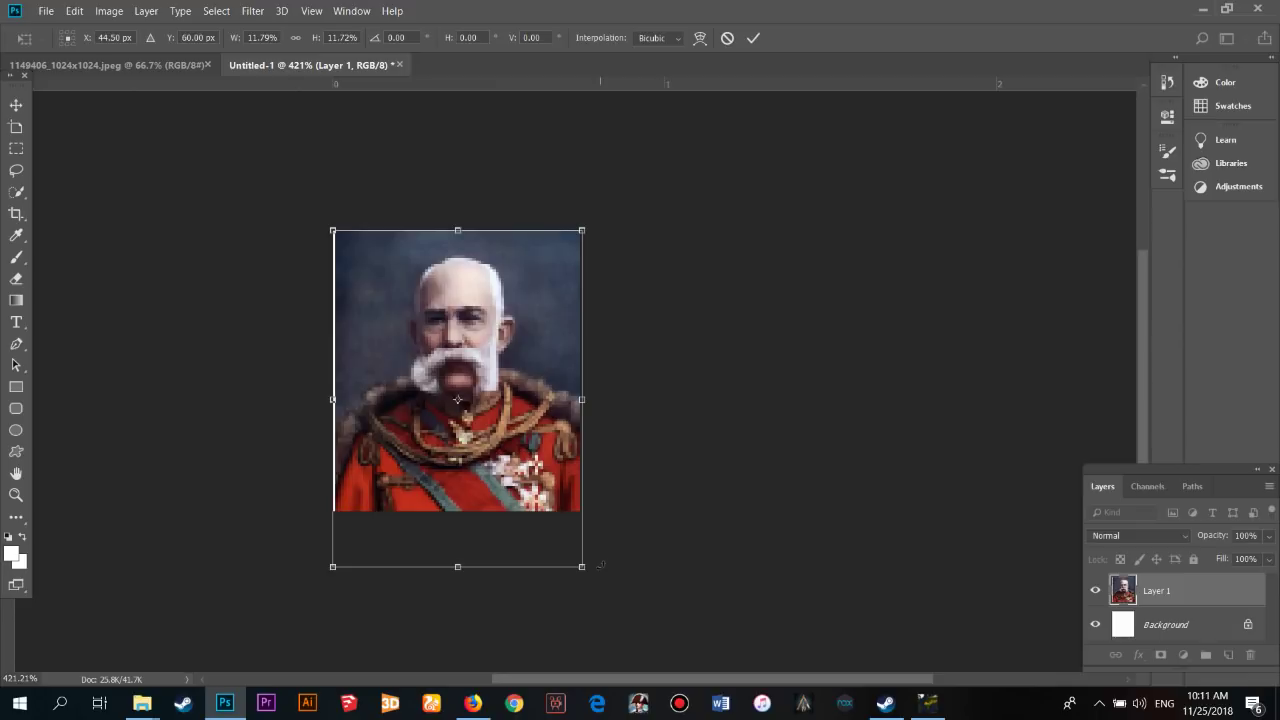
pyautogui.press('Return')
pyautogui.moveTo(449, 397); pyautogui.dragTo(450, 379)
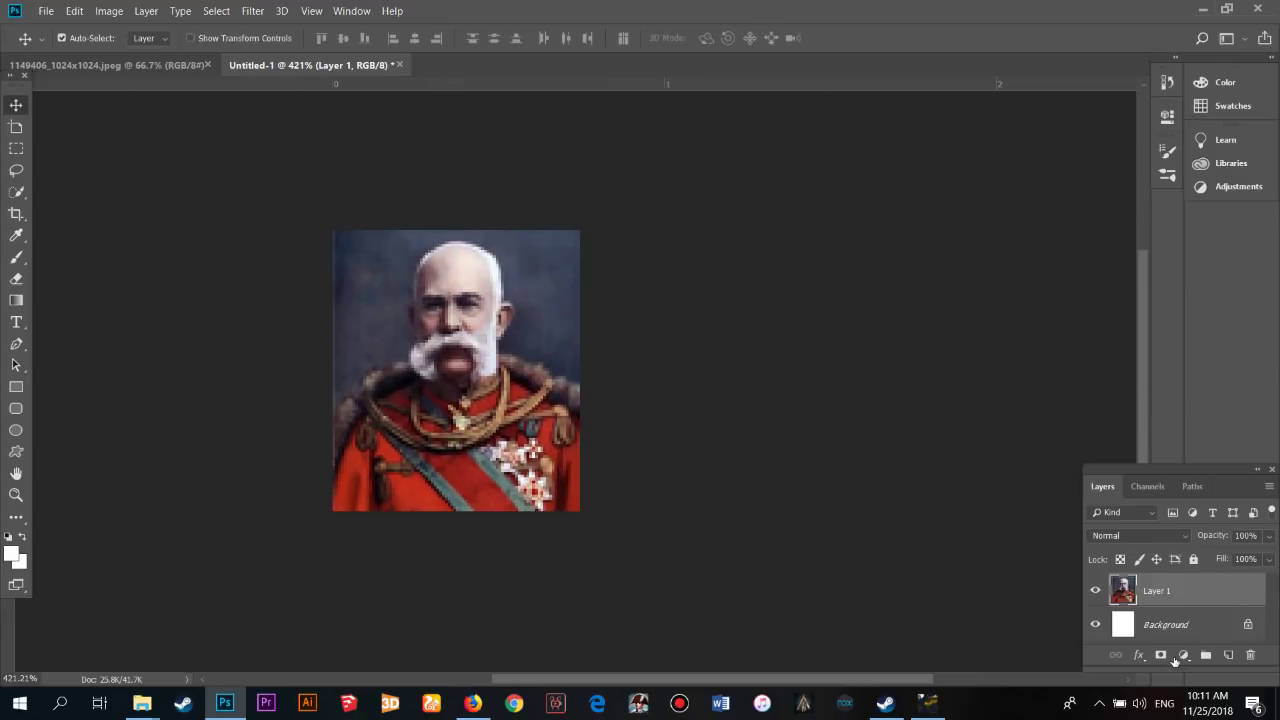
# Merge the portrait layer into the background and save the image as a PNG named FrancisJoseph in the WW1 Leader folder
pyautogui.hotkey('ctrl', 'e')
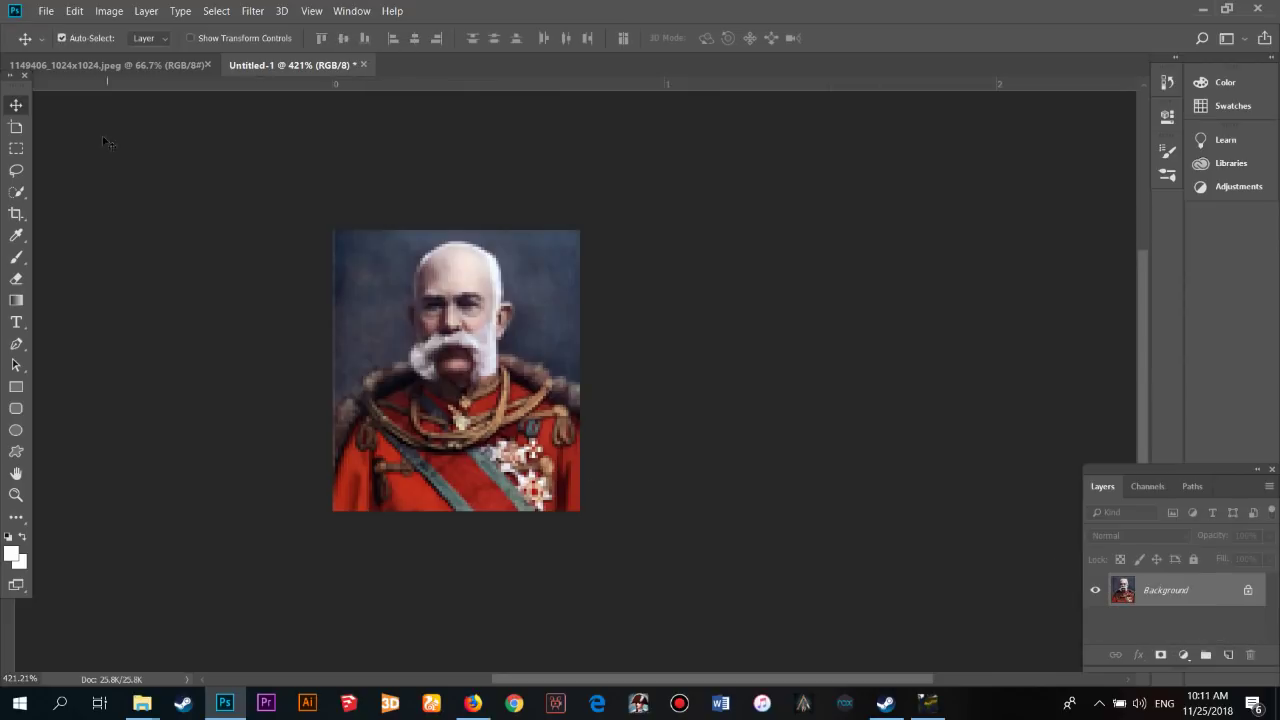
pyautogui.click(46, 11)
pyautogui.click(69, 190)
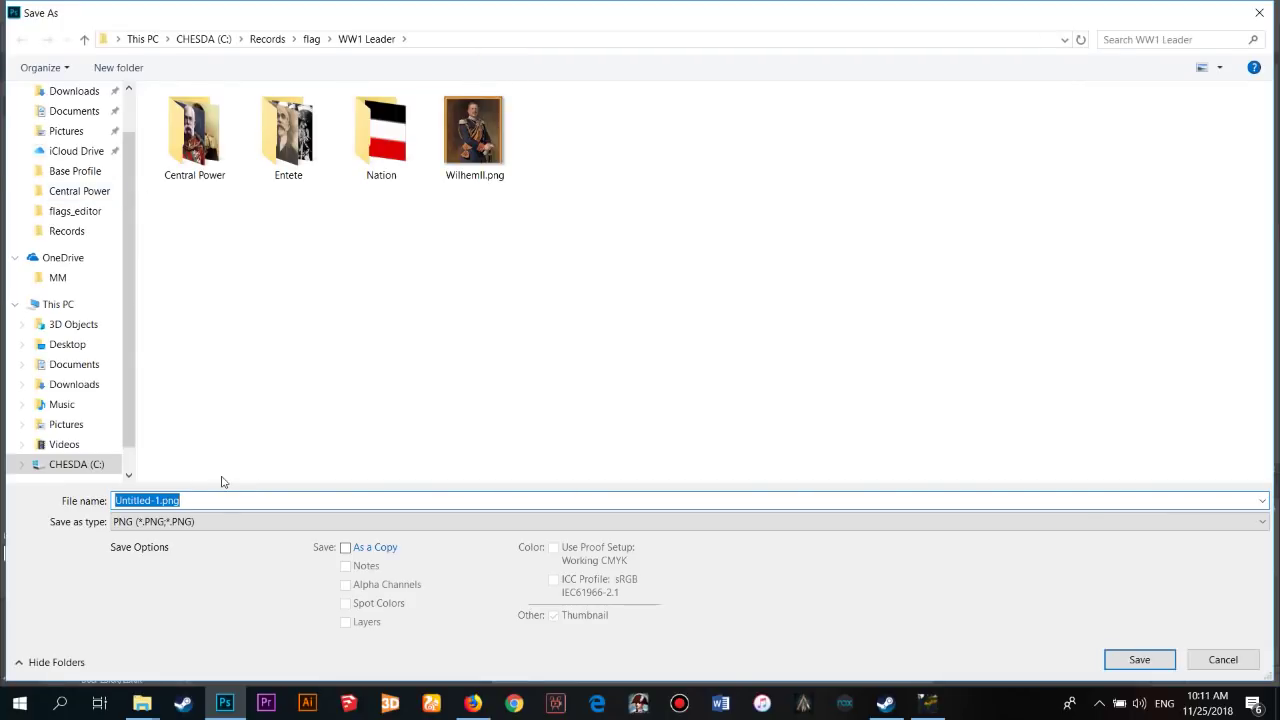
pyautogui.write('FrancisJoseph')
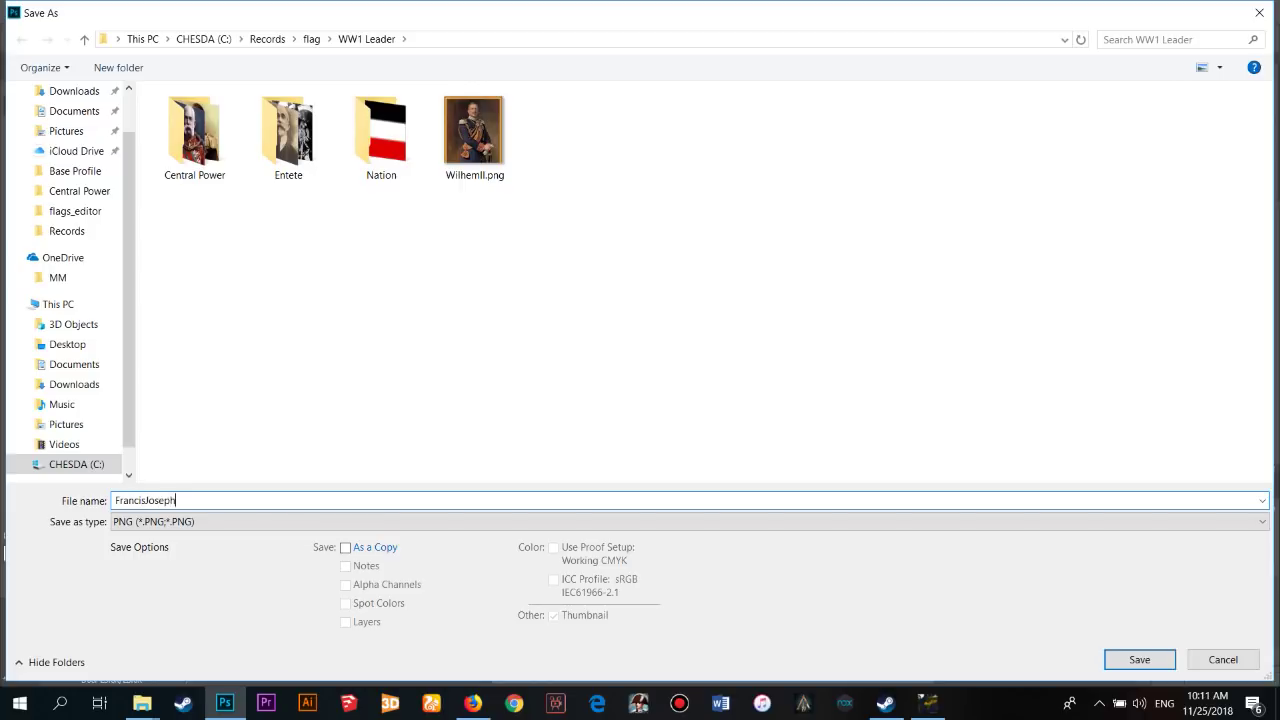
pyautogui.press('Tab')
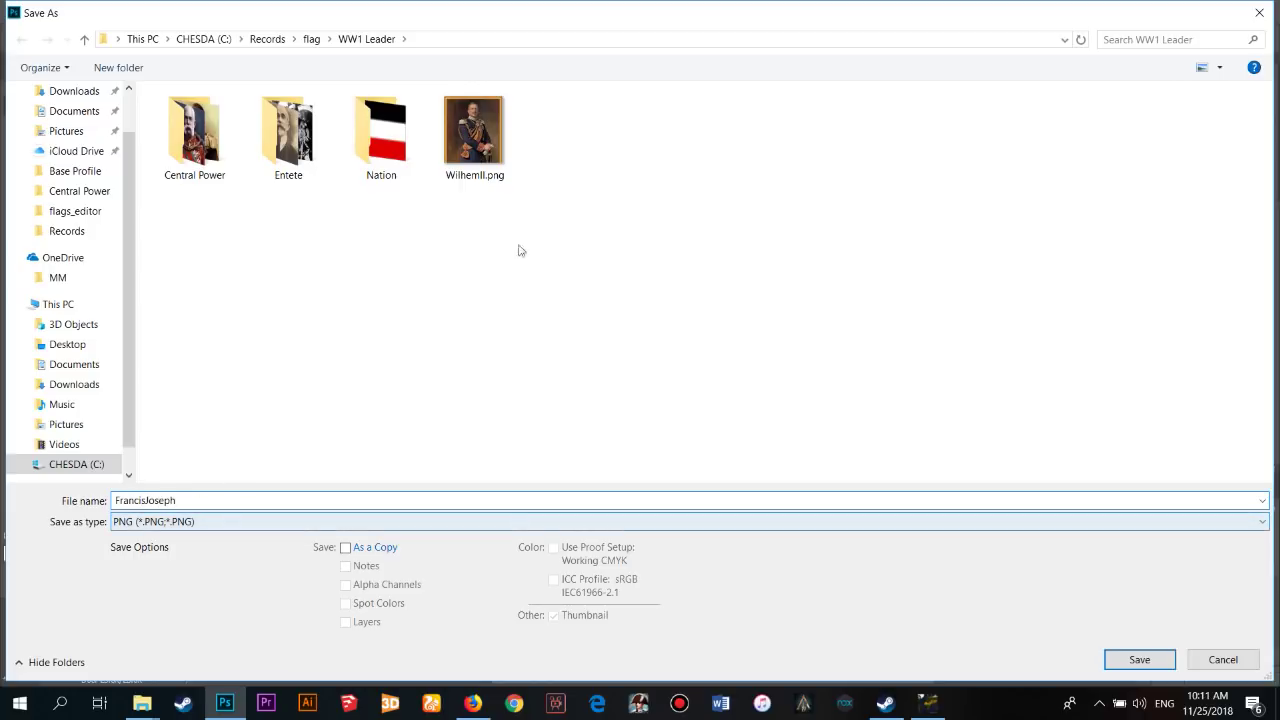
pyautogui.hotkey('shift', 'Tab')
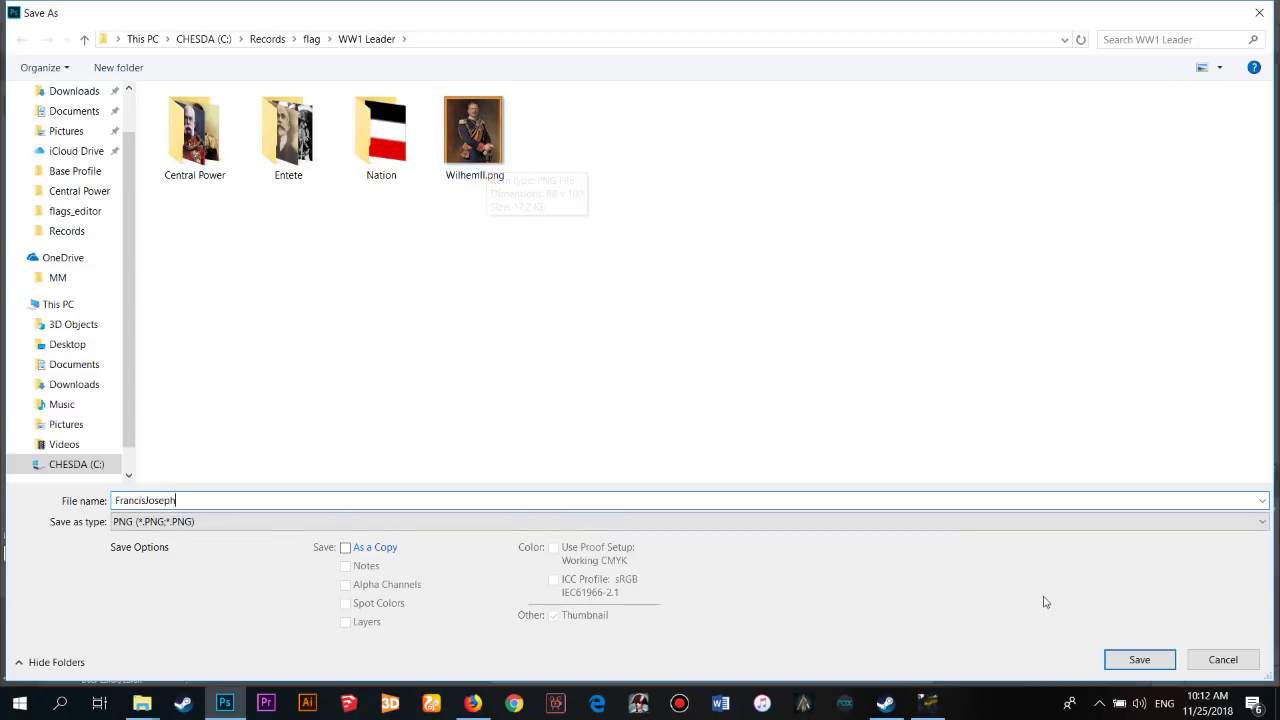
pyautogui.click(1139, 659)
pyautogui.click(700, 205)
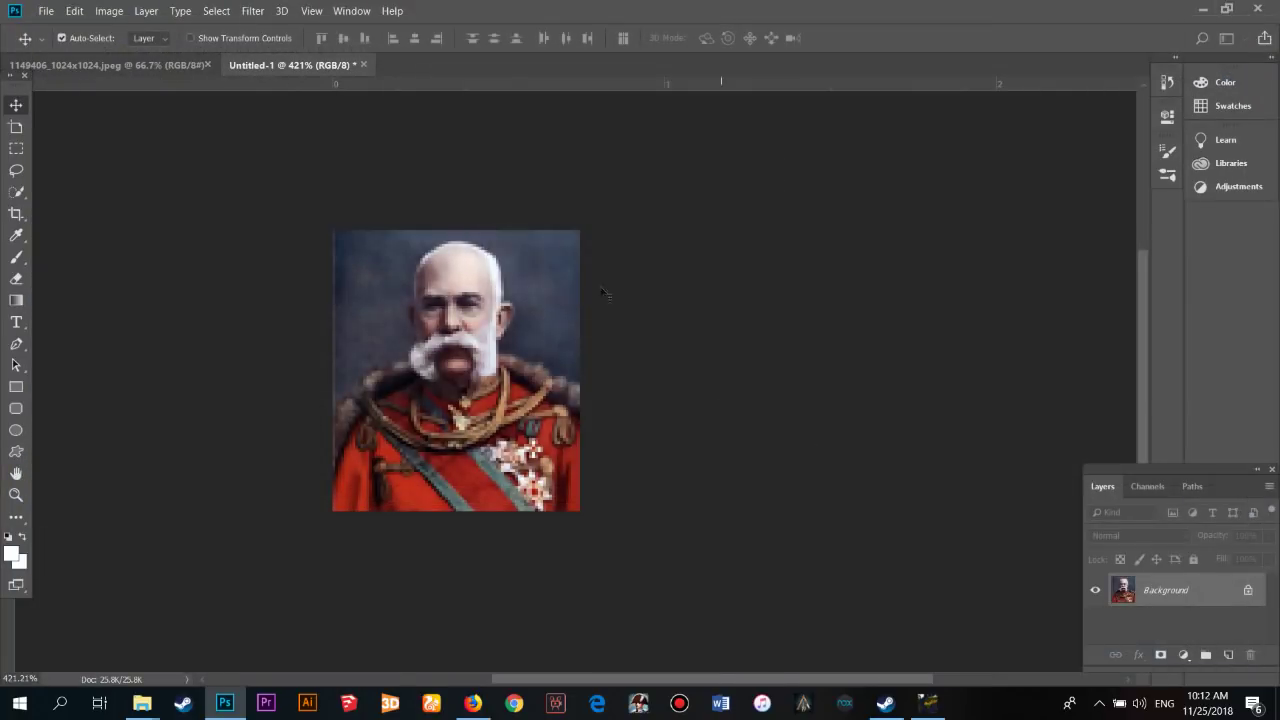
# Switch to File Explorer, go to the WW1 Leader folder and select FrancisJoseph.png
pyautogui.moveTo(142, 703)
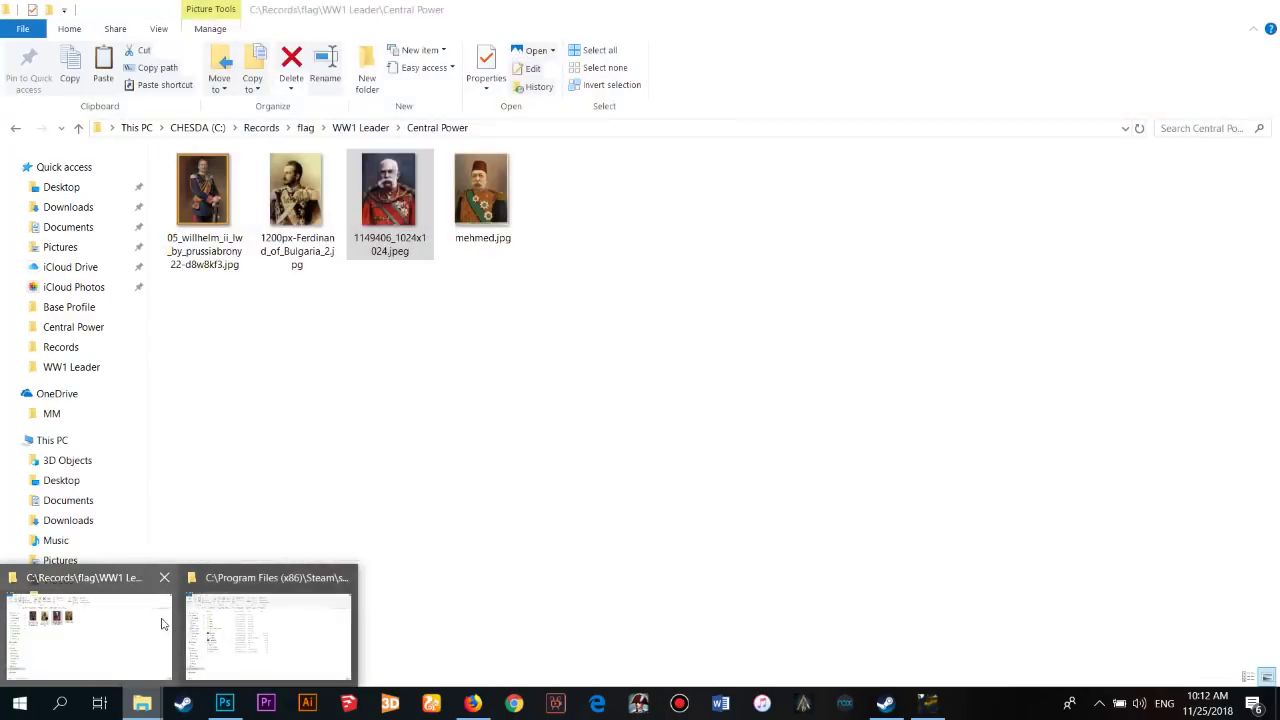
pyautogui.click(90, 637)
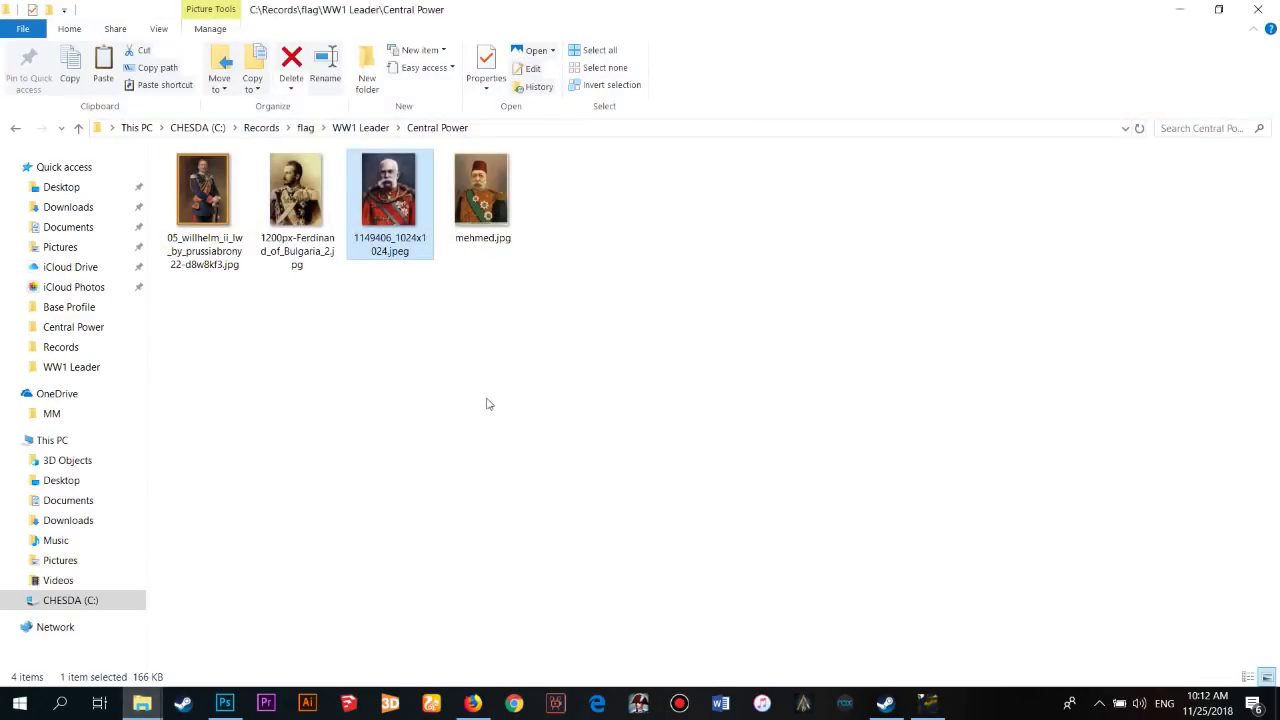
pyautogui.click(372, 130)
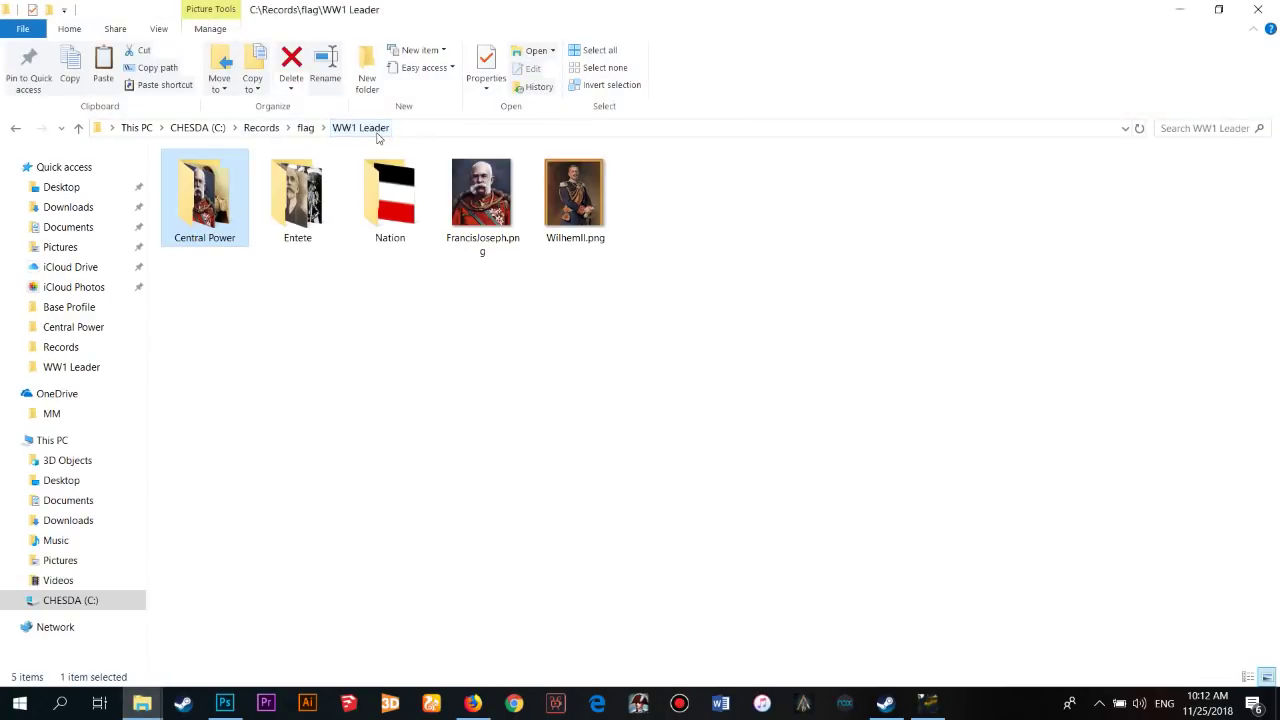
pyautogui.click(478, 370)
pyautogui.click(486, 250)
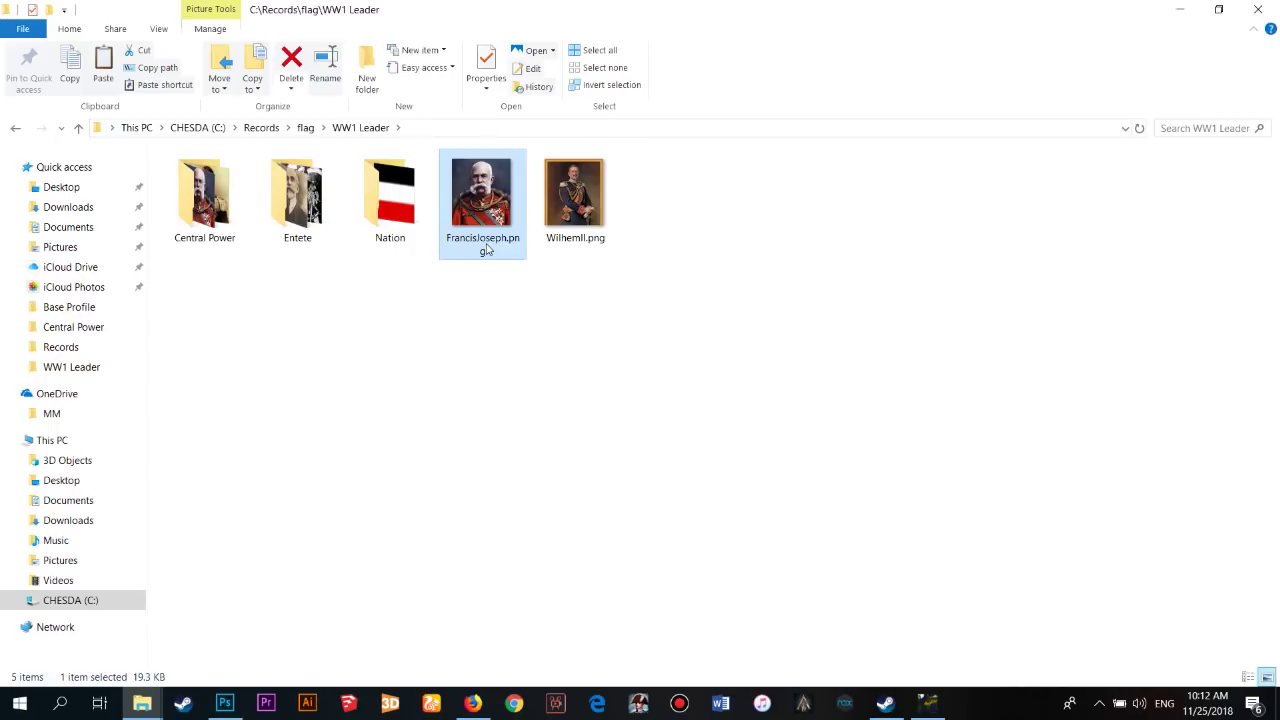
# Copy FrancisJoseph.png from the WW1 Leader folder into the game\leadersIMG folder of the Age of Civilizations II installation
pyautogui.rightClick(486, 250)
pyautogui.click(496, 565)
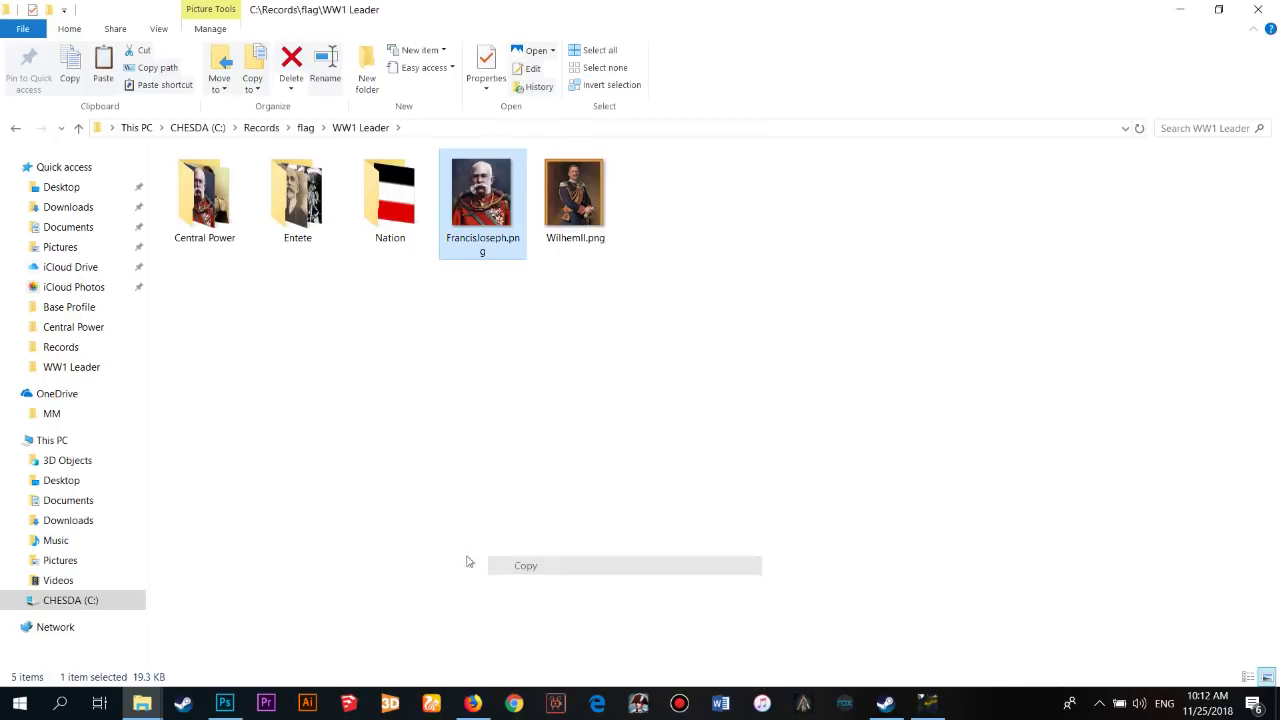
pyautogui.moveTo(152, 708)
pyautogui.click(266, 625)
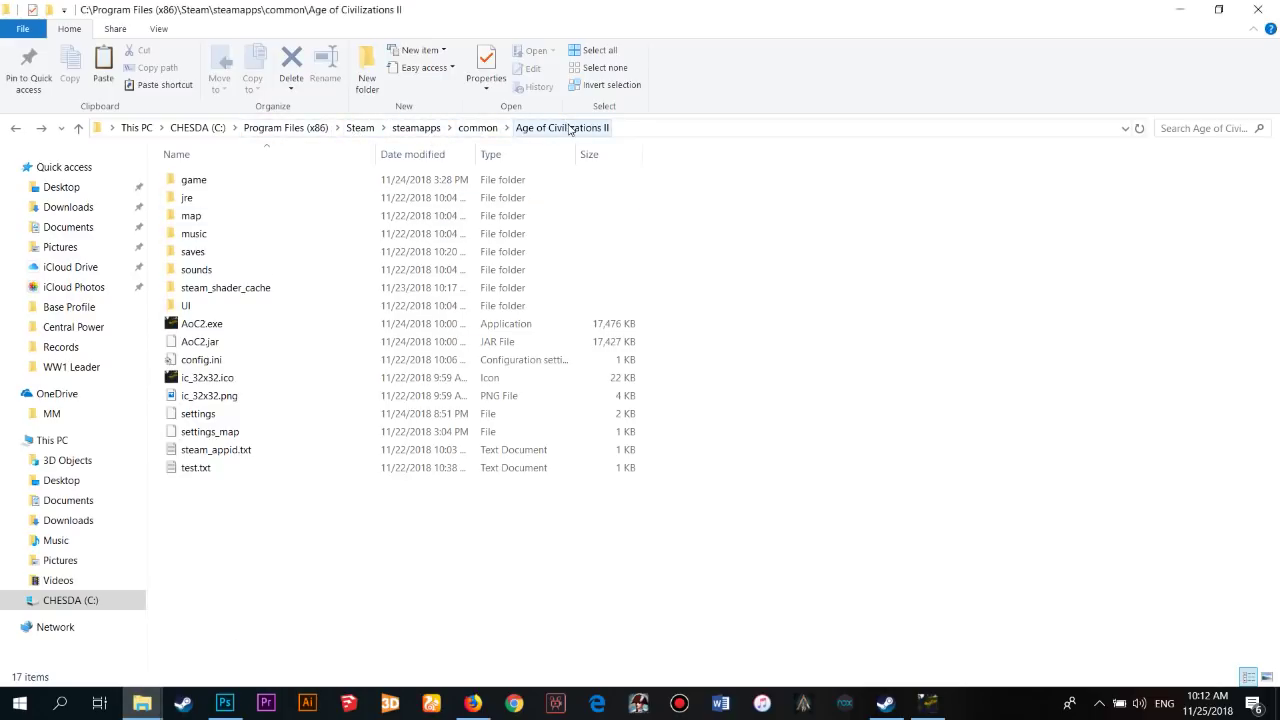
pyautogui.doubleClick(268, 179)
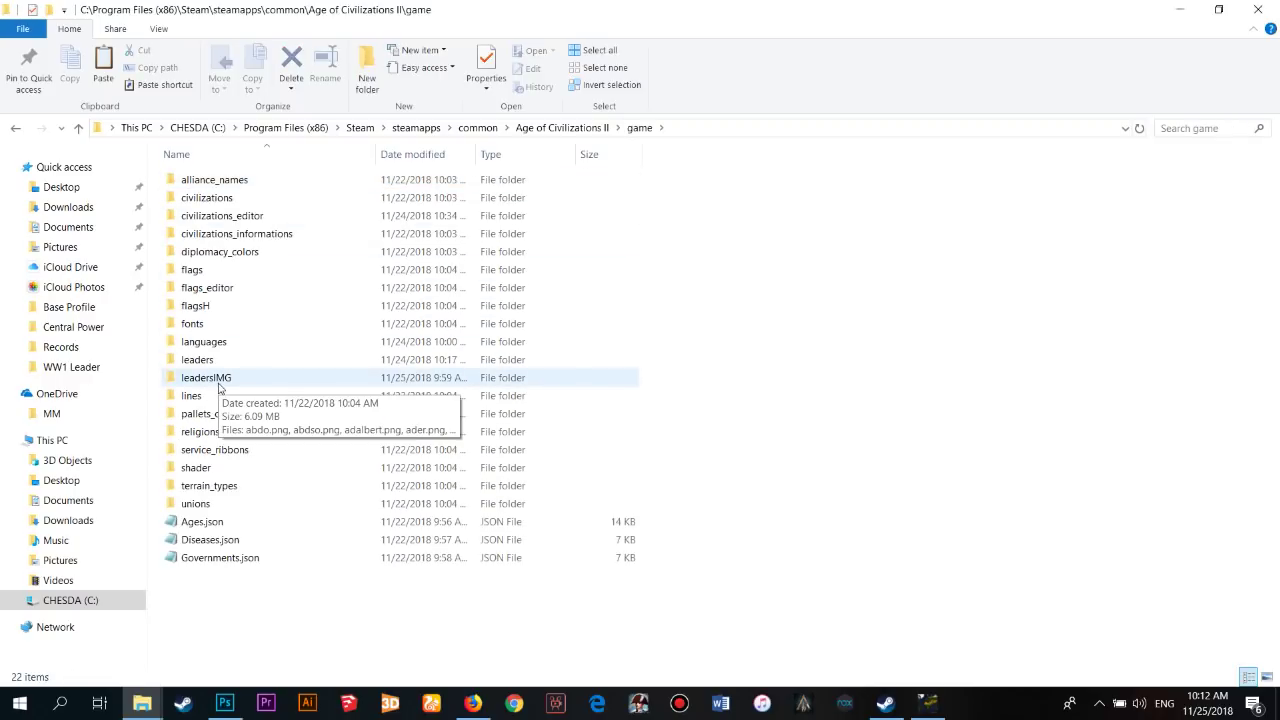
pyautogui.doubleClick(220, 381)
pyautogui.scroll(-15, 623, 434)
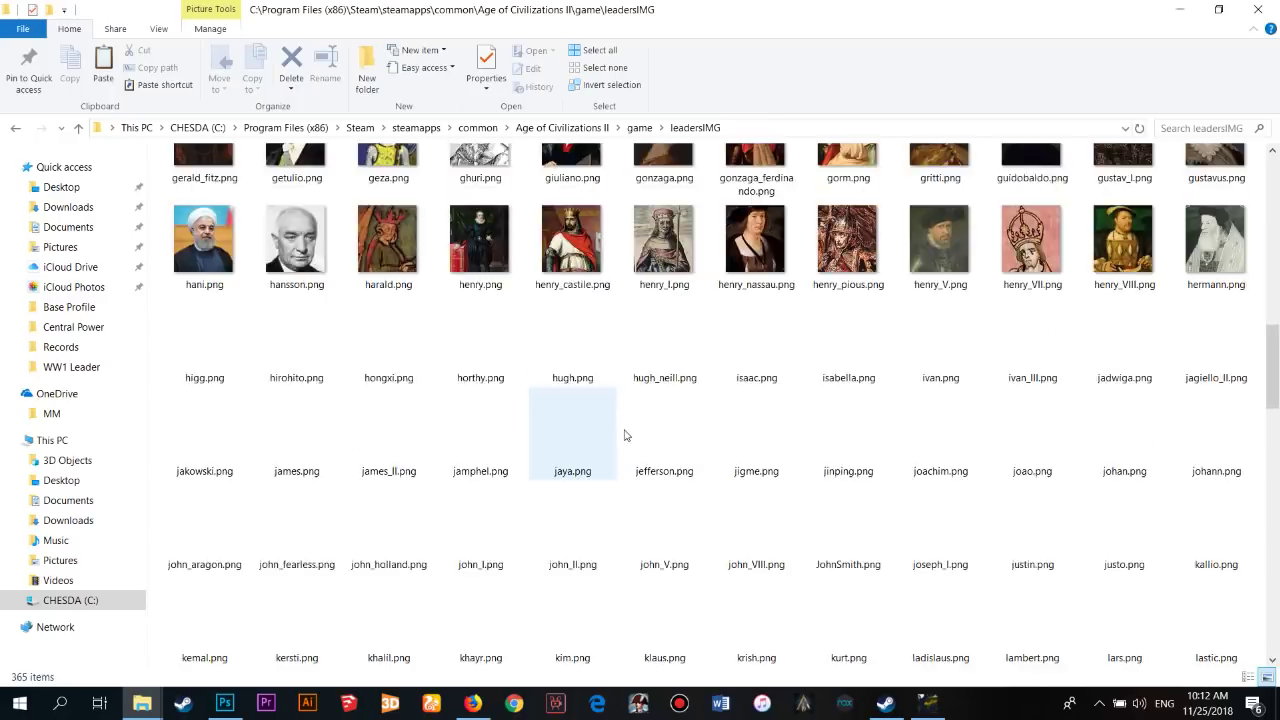
pyautogui.scroll(-2, 638, 443)
pyautogui.rightClick(708, 626)
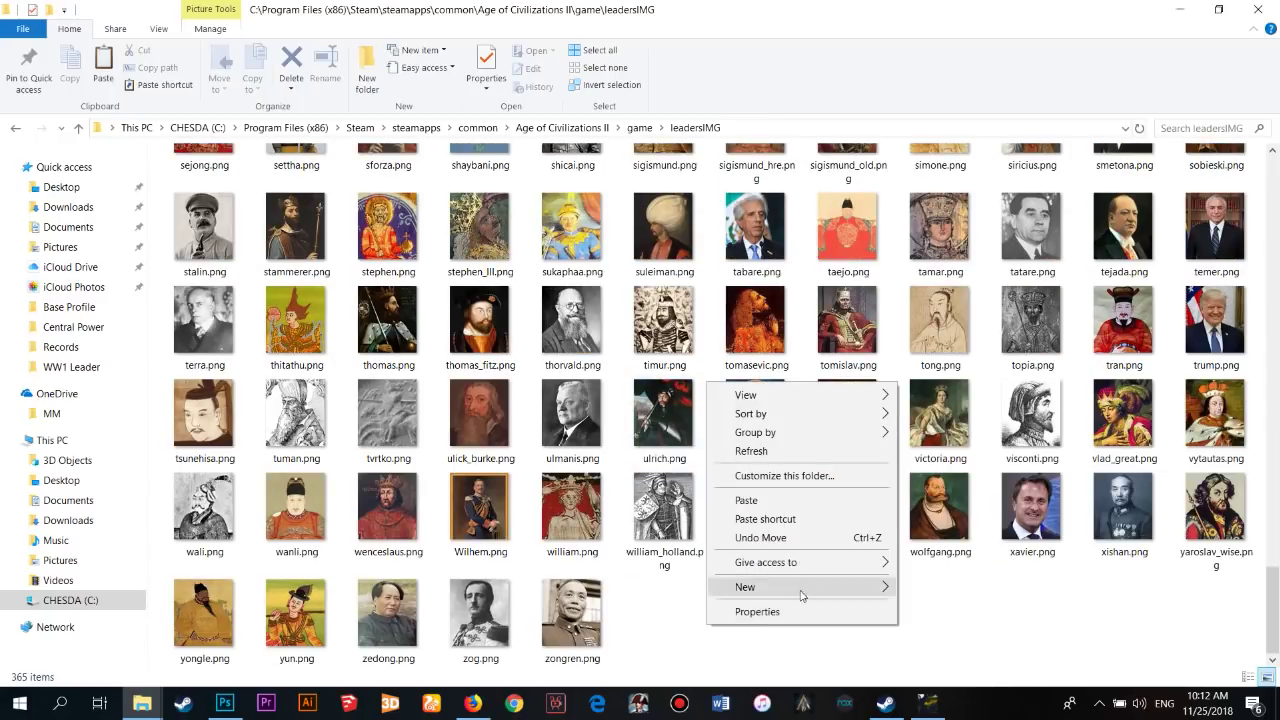
pyautogui.click(765, 509)
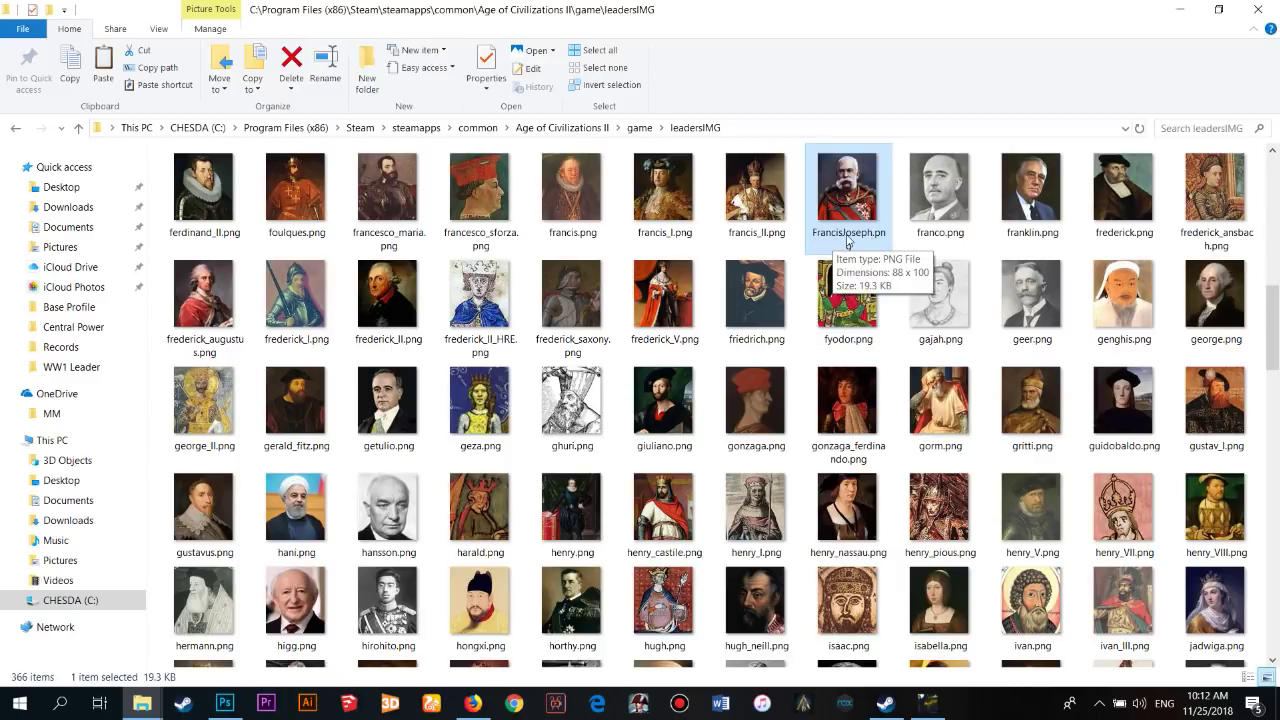
# Switch to Age of Civilizations II, open the editor's Leaders list and filter it to names starting with F
pyautogui.click(928, 703)
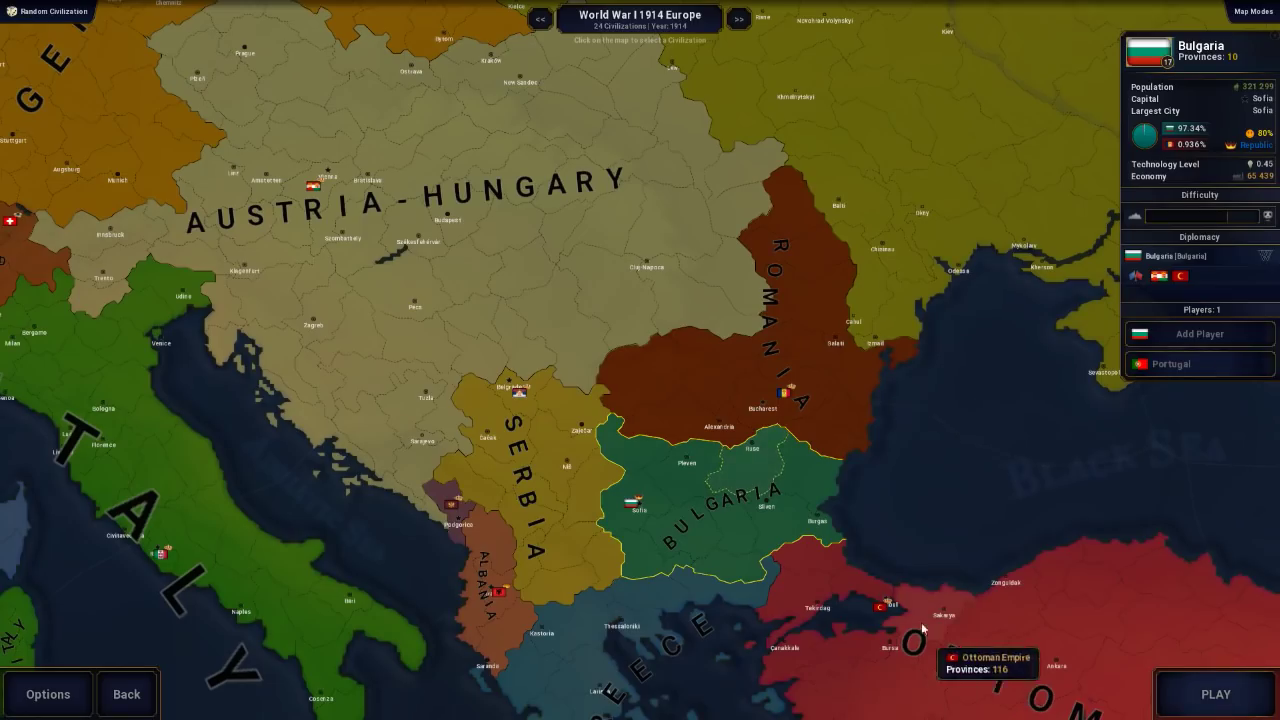
pyautogui.click(126, 694)
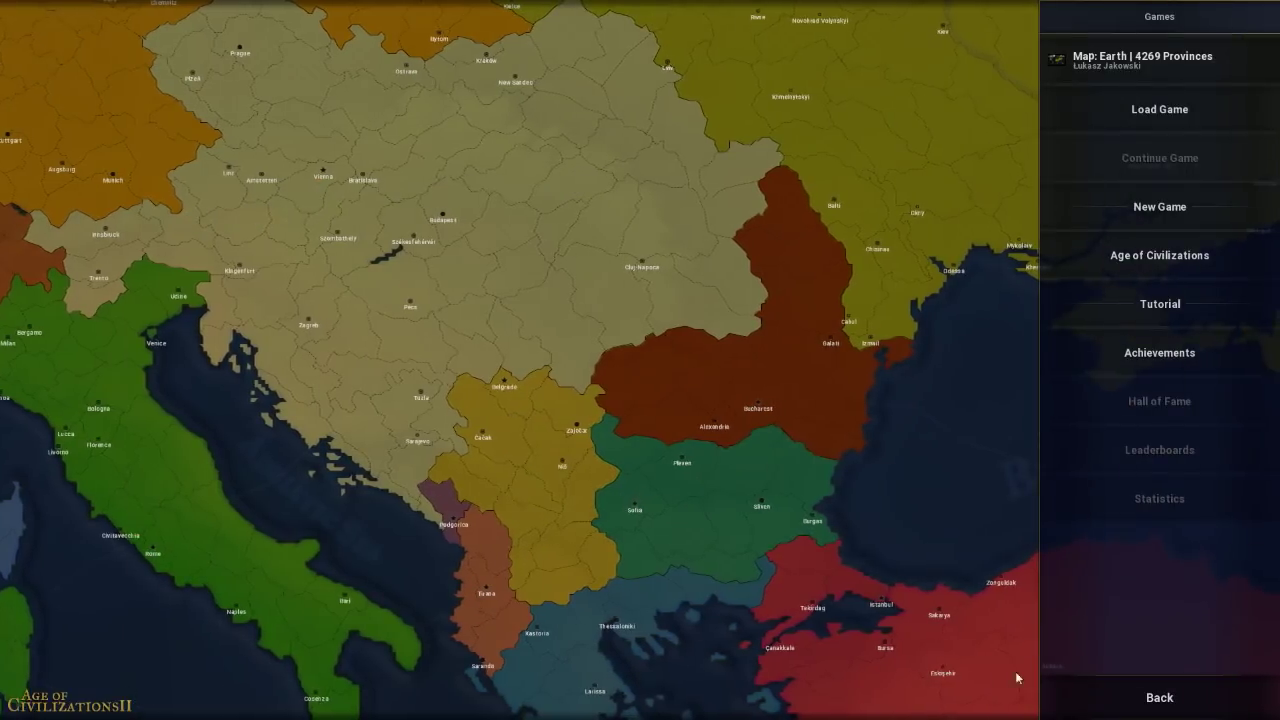
pyautogui.click(1120, 694)
pyautogui.click(686, 318)
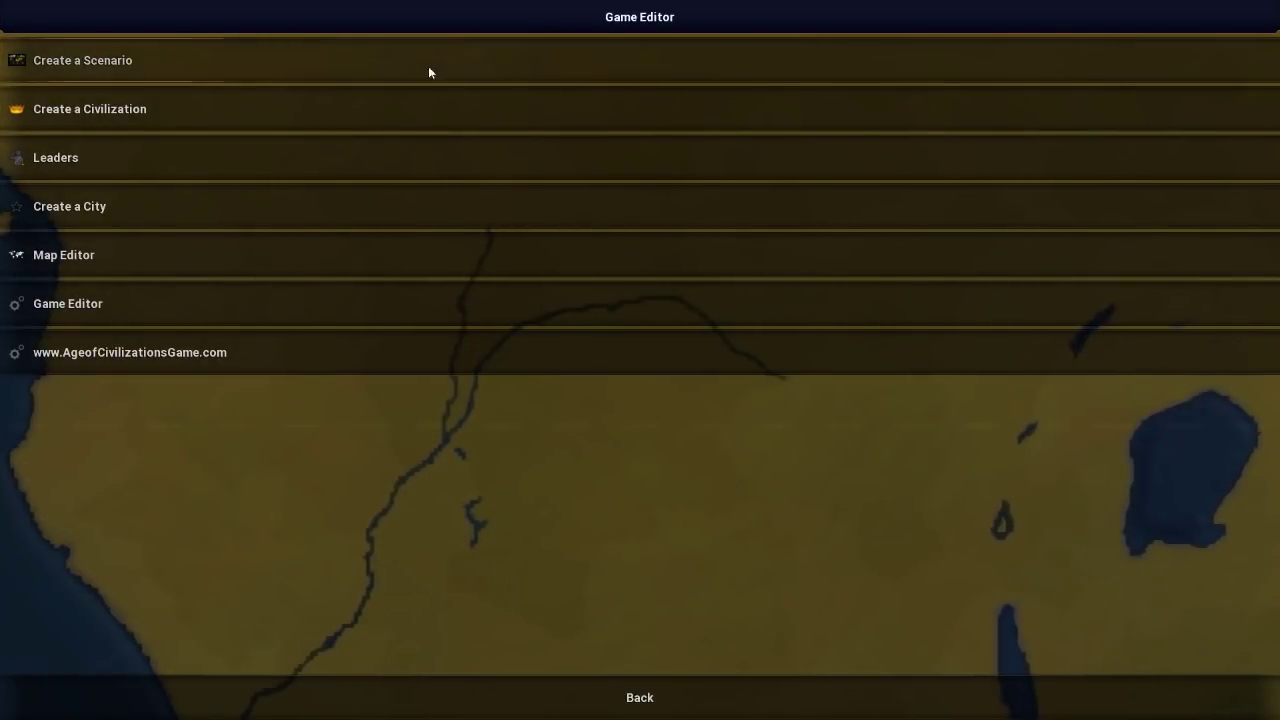
pyautogui.click(198, 166)
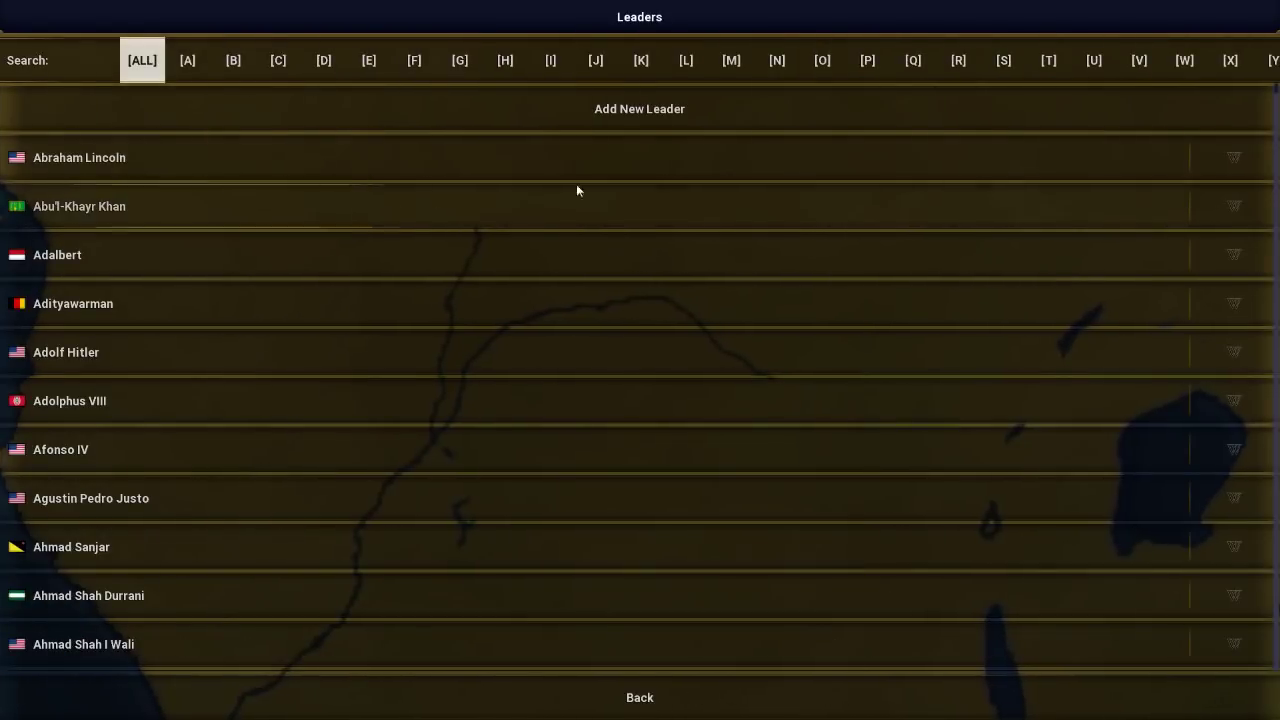
pyautogui.click(418, 61)
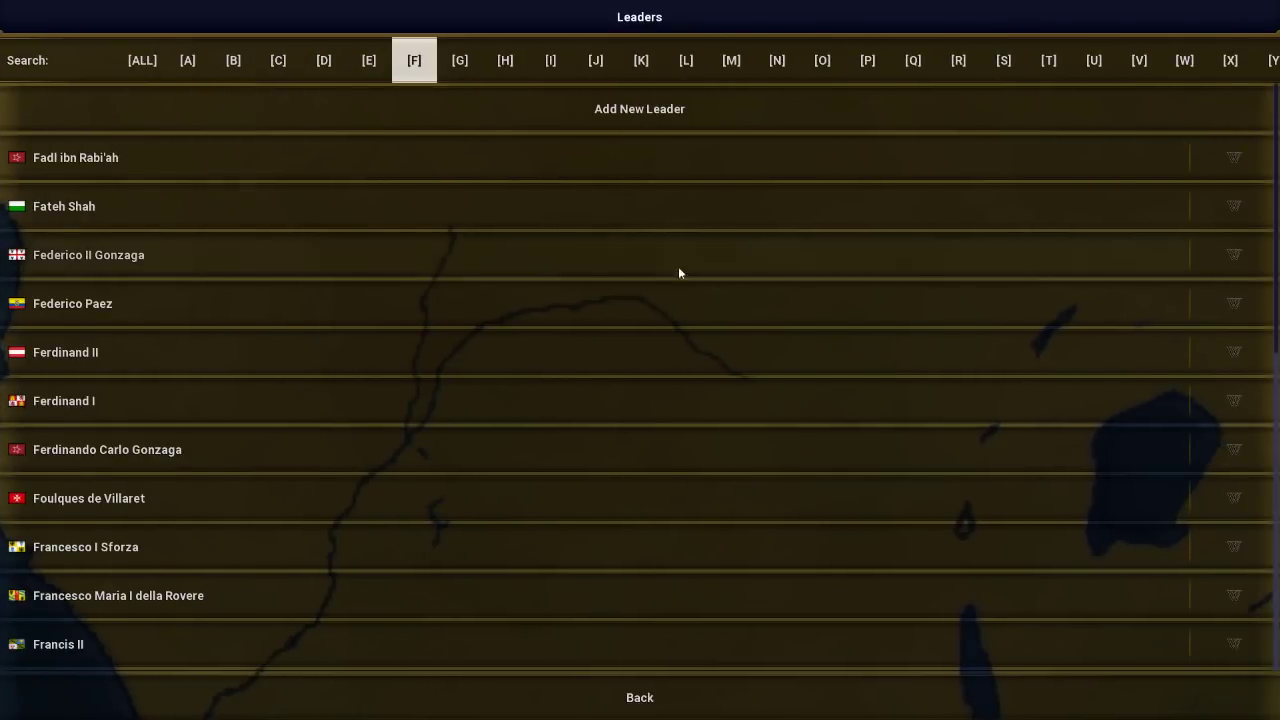
# Start a new leader in the editor and name it Francis Joseph
pyautogui.click(645, 695)
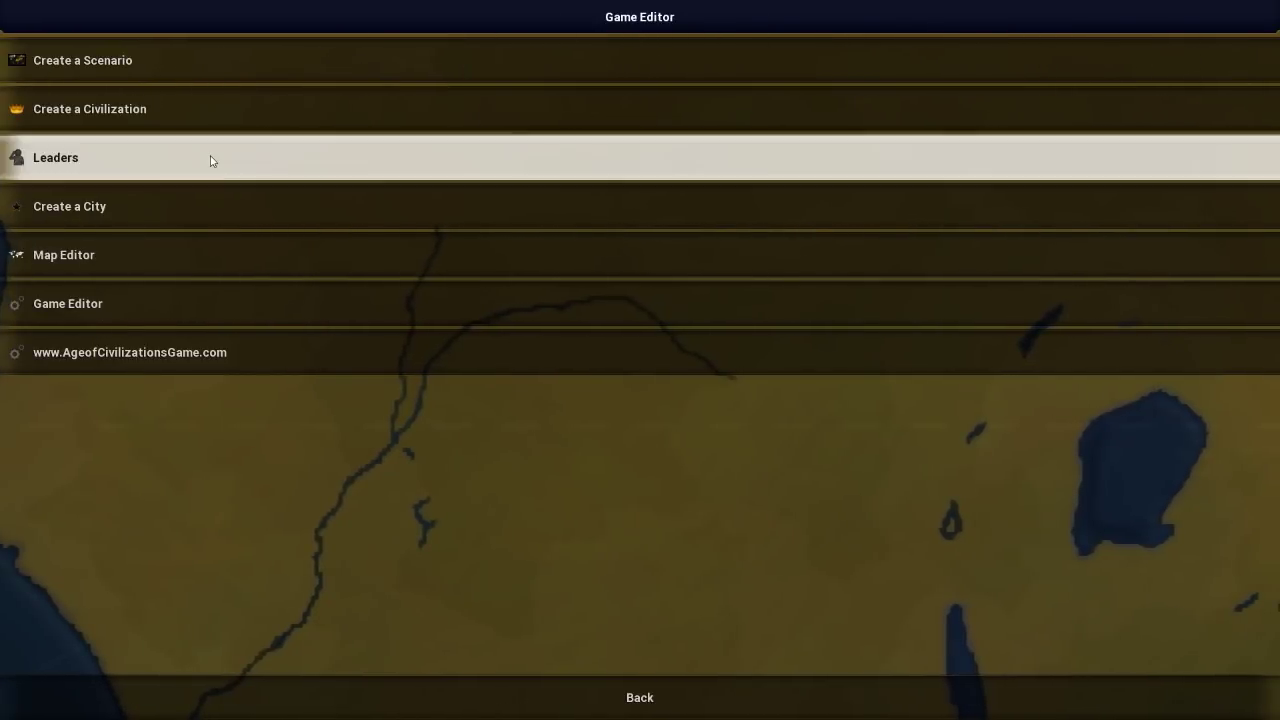
pyautogui.click(211, 160)
pyautogui.click(598, 124)
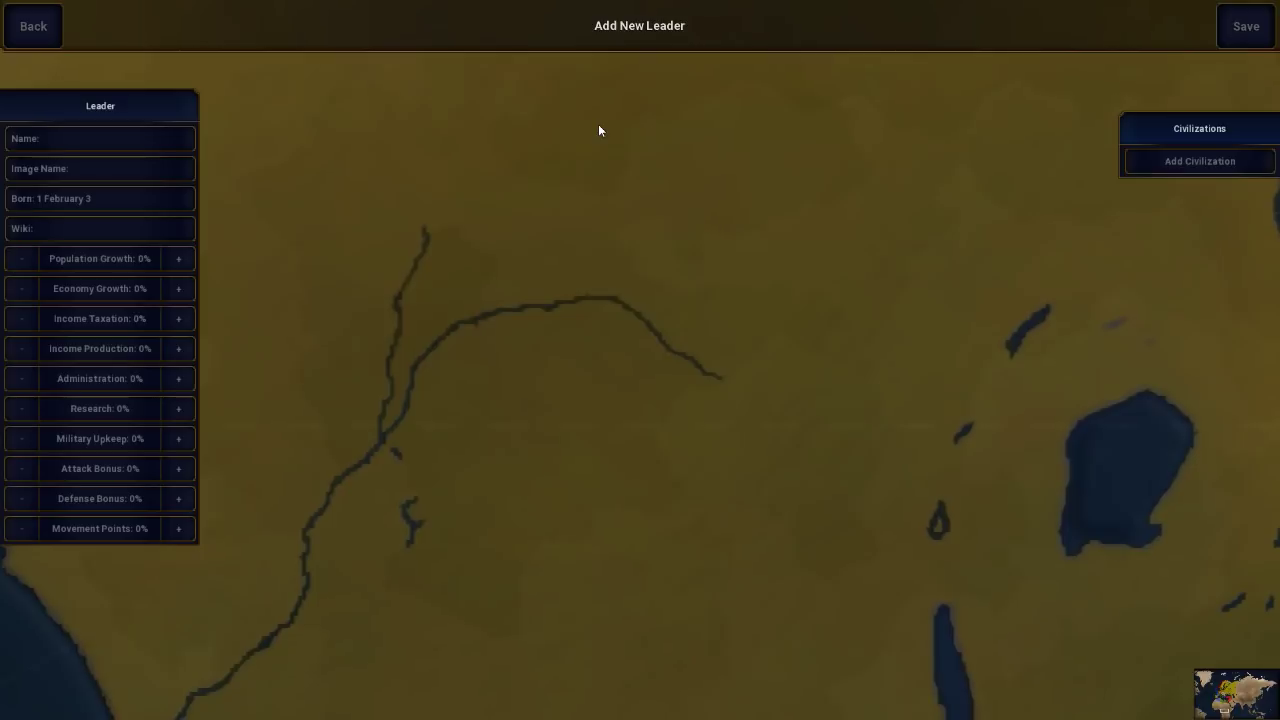
pyautogui.click(129, 141)
pyautogui.write('Francis Joseph')
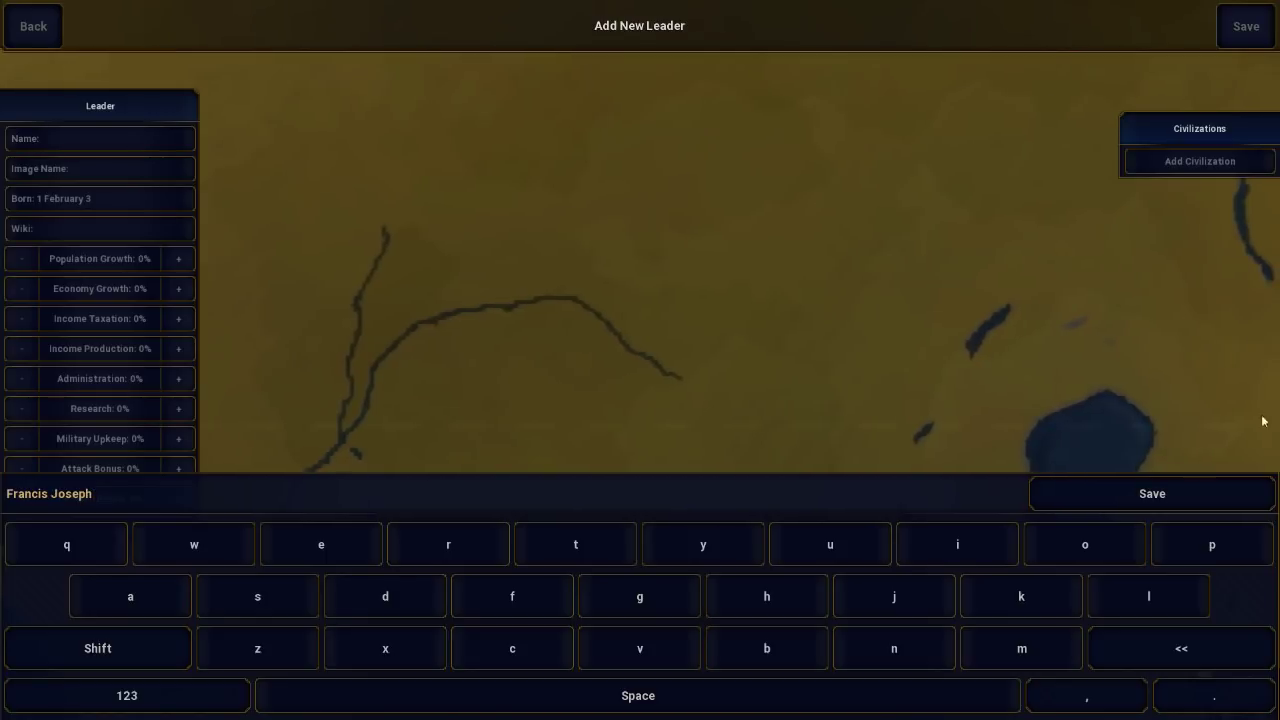
pyautogui.click(1165, 493)
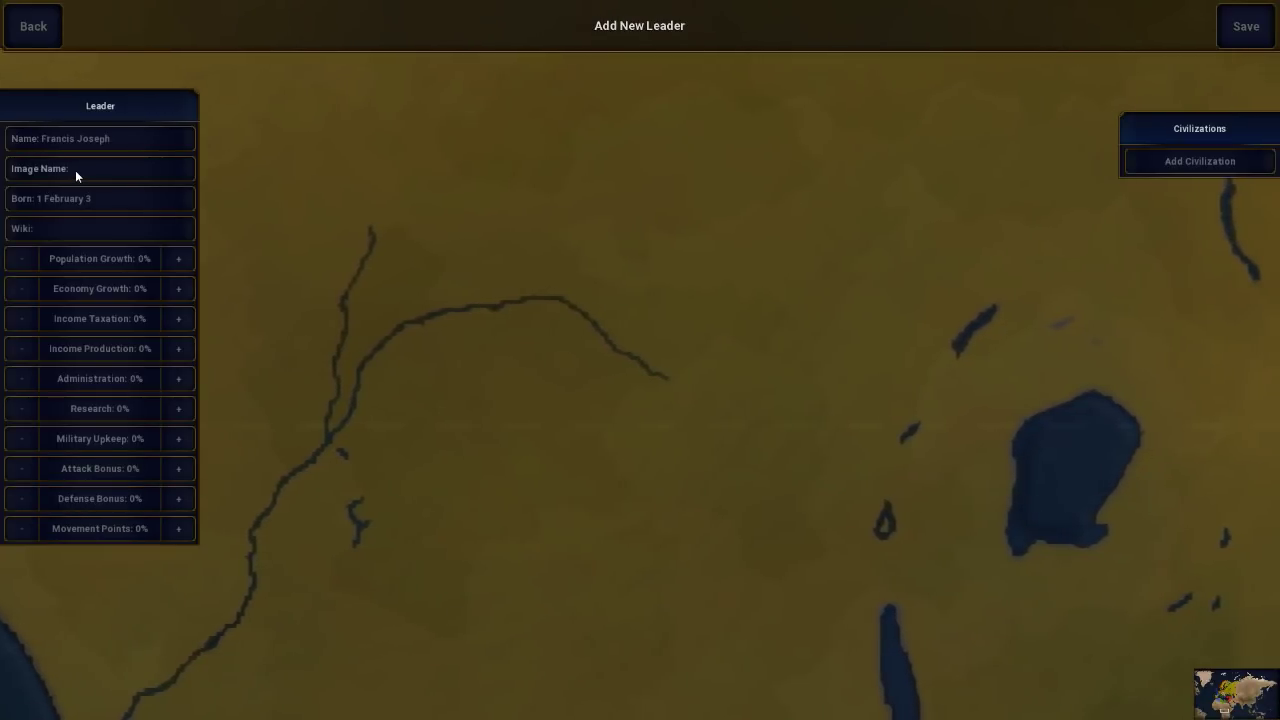
pyautogui.hotkey('alt', 'Tab')
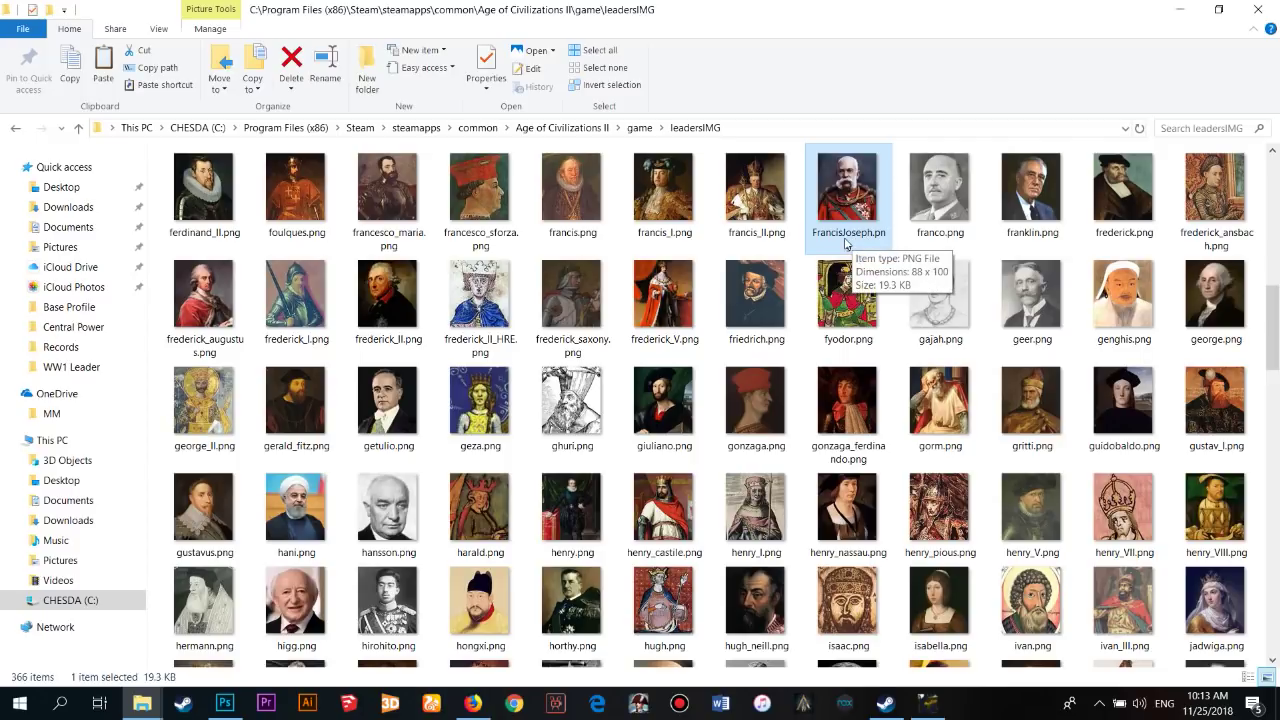
pyautogui.click(845, 238)
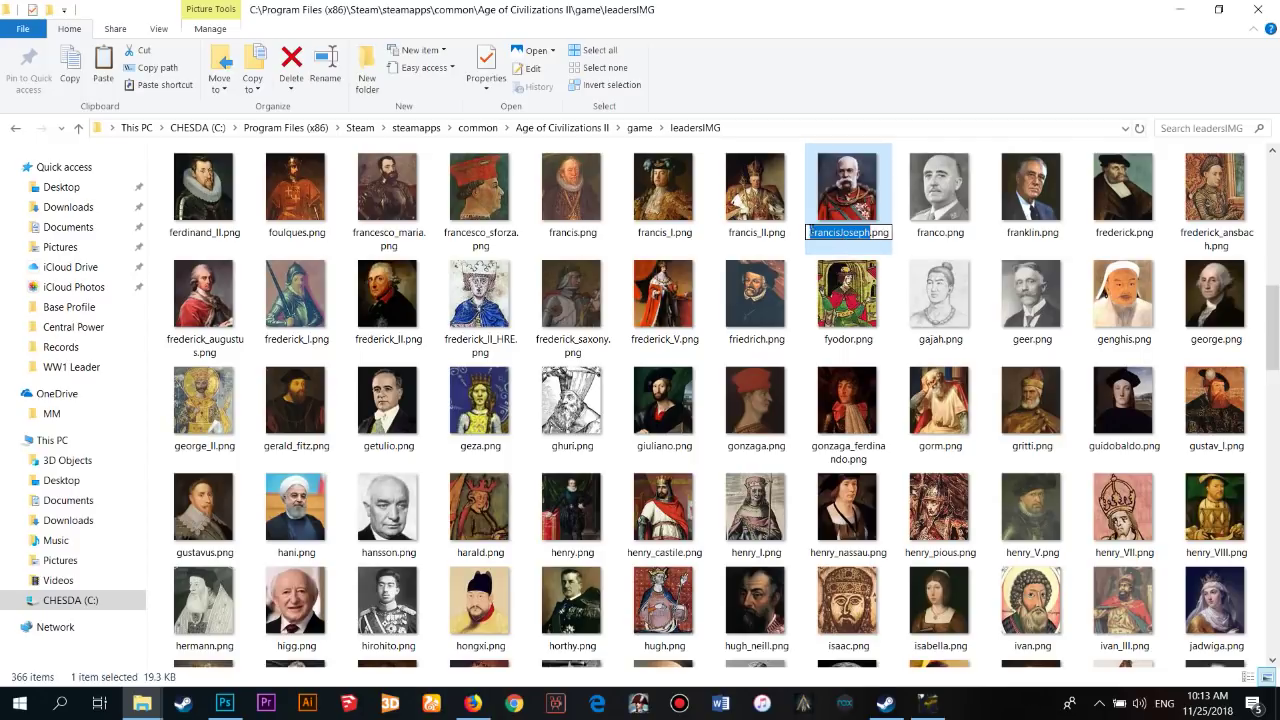
pyautogui.rightClick(868, 233)
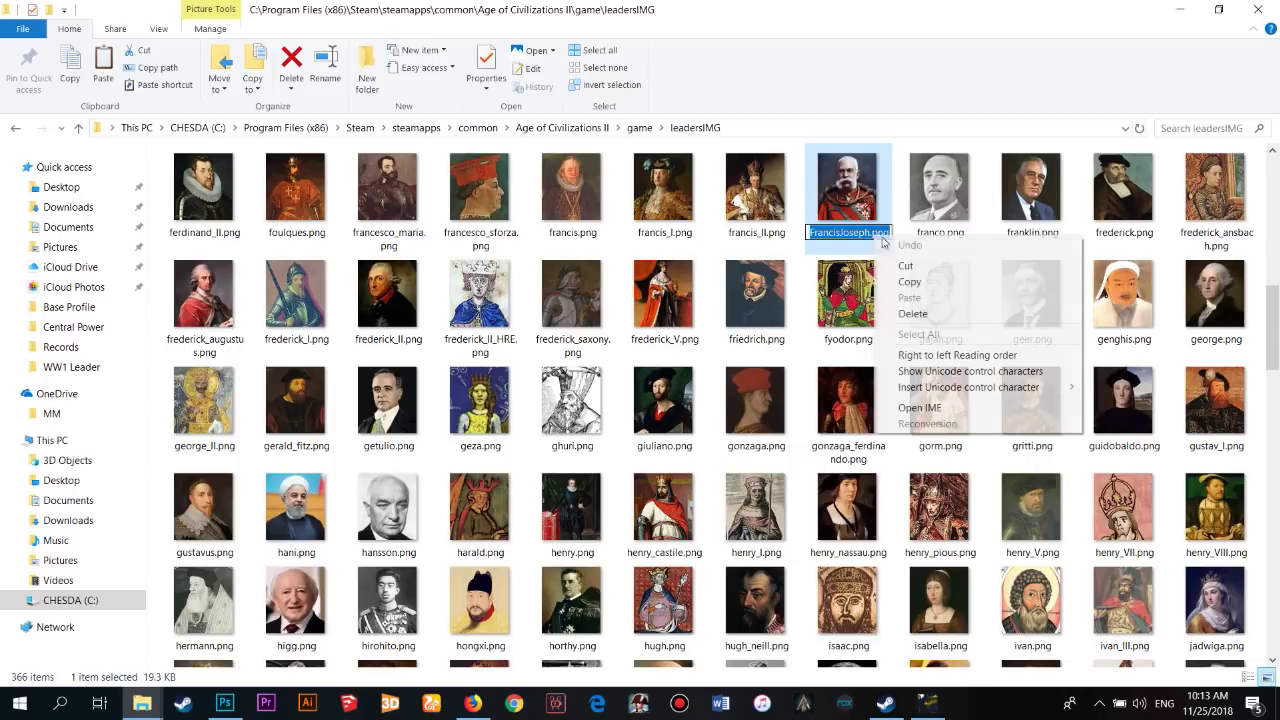
pyautogui.click(915, 280)
pyautogui.click(857, 212)
pyautogui.hotkey('alt', 'Tab')
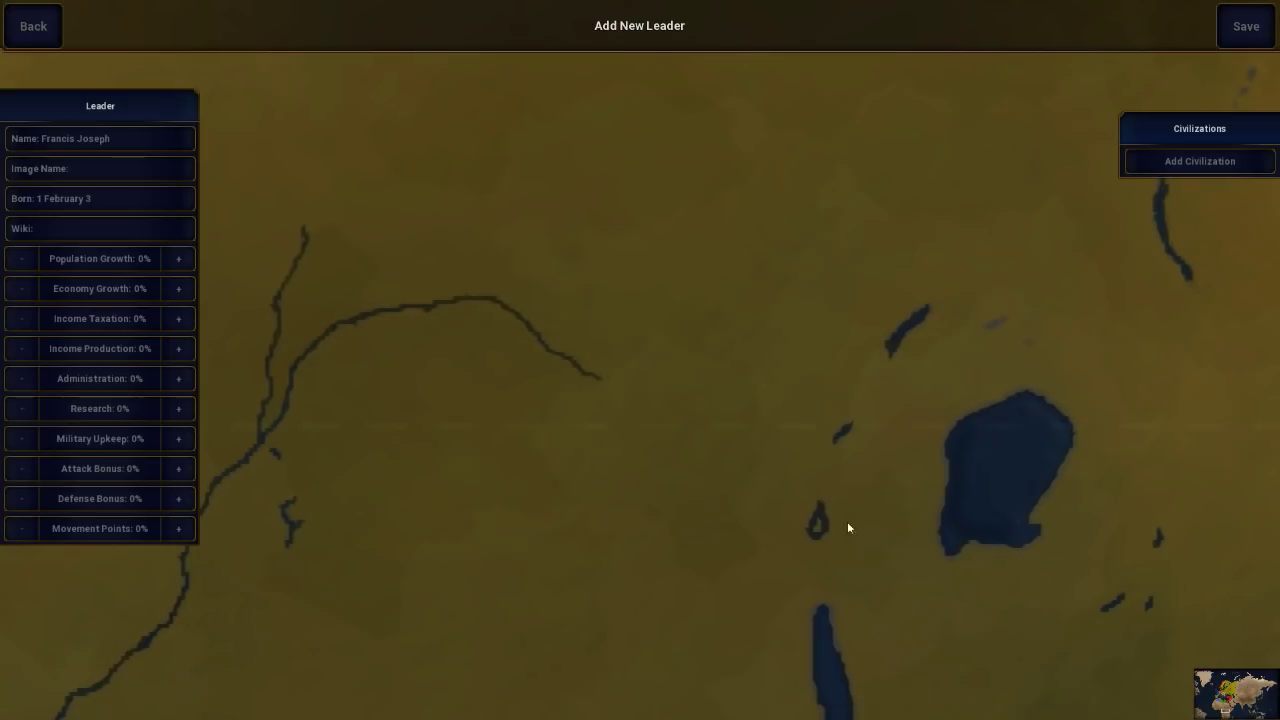
pyautogui.click(118, 176)
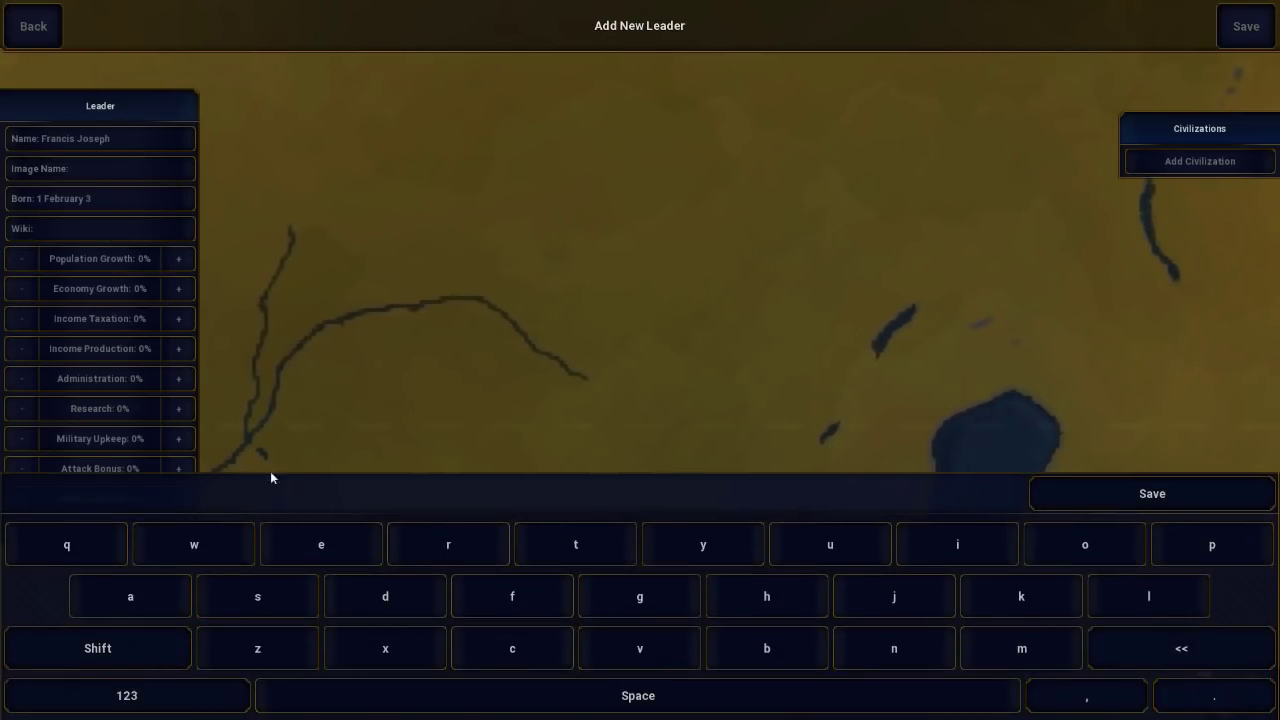
pyautogui.write('FrancisJoseph.png')
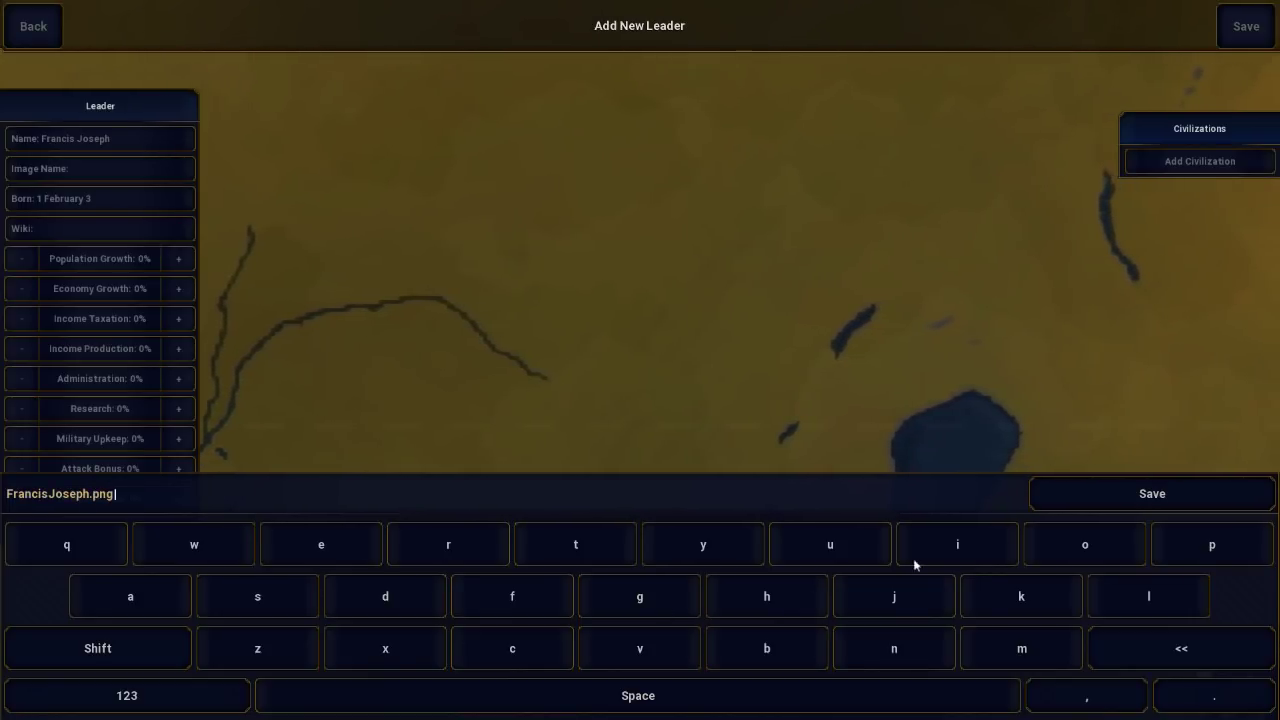
pyautogui.click(1117, 505)
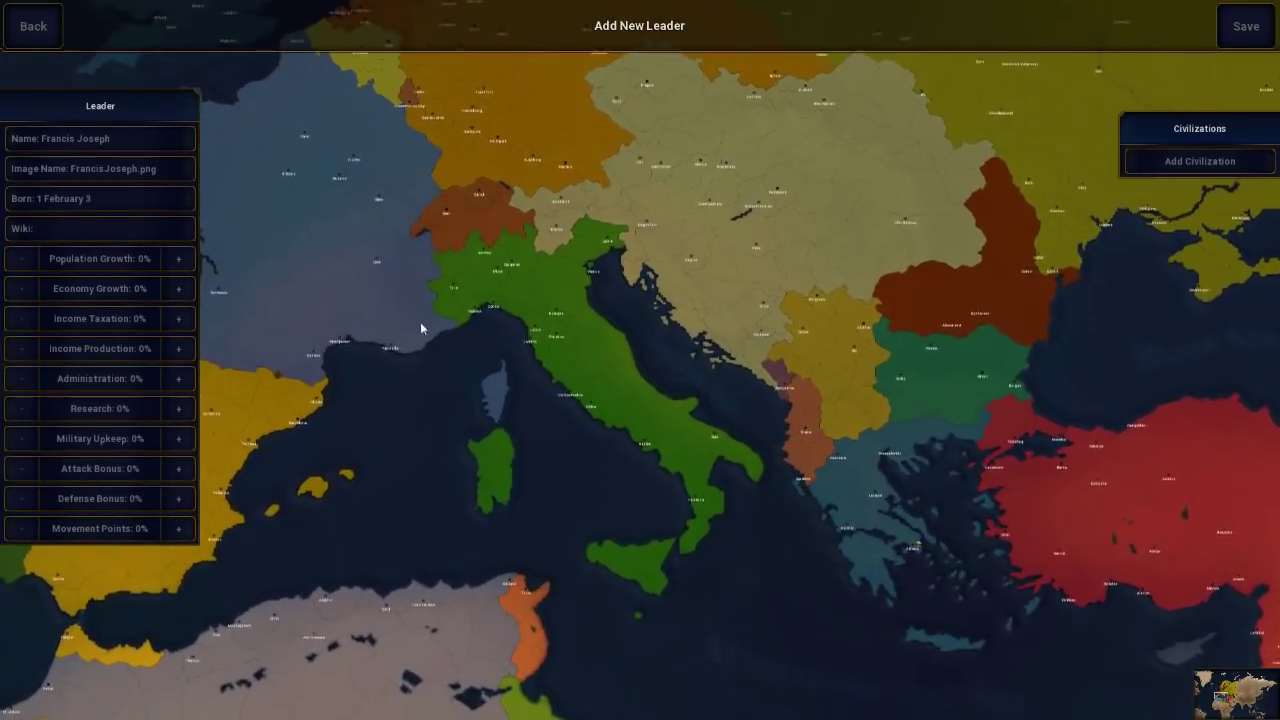
# Set the leader's income taxation to +2%, income production to +1%, economy growth to +2% and population growth to -2%
pyautogui.click(178, 319)
pyautogui.click(178, 319)
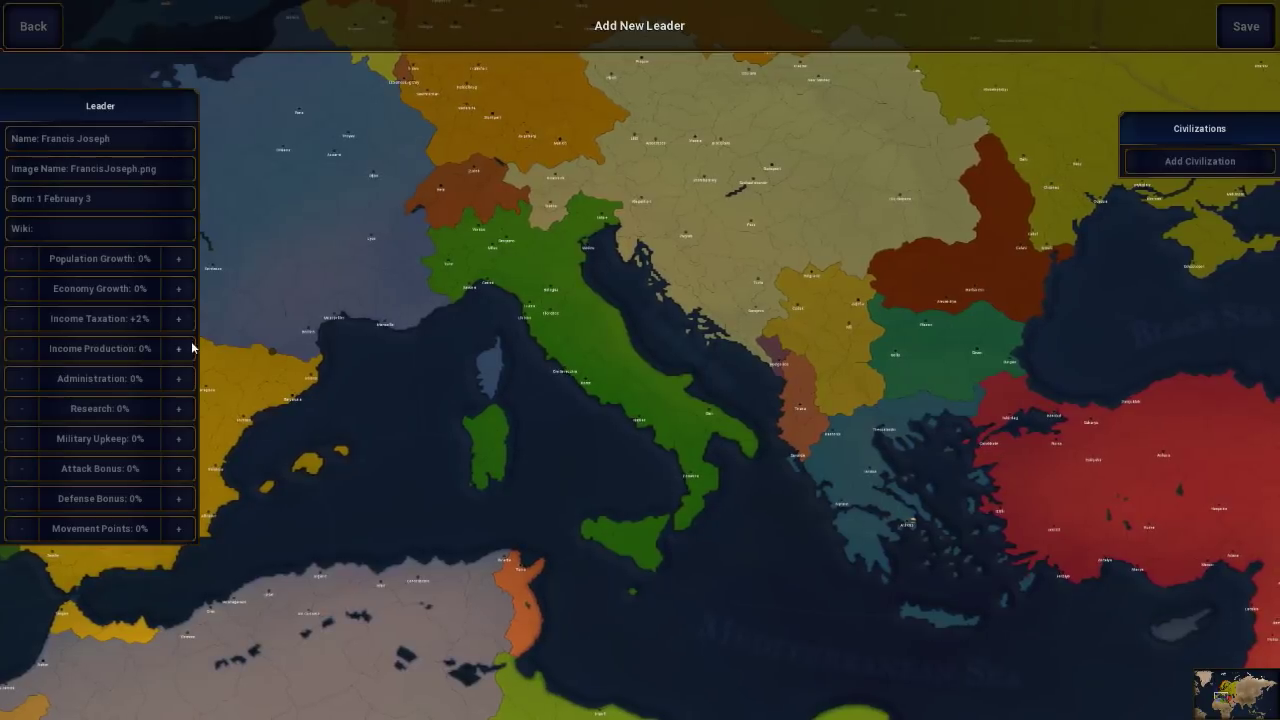
pyautogui.click(184, 350)
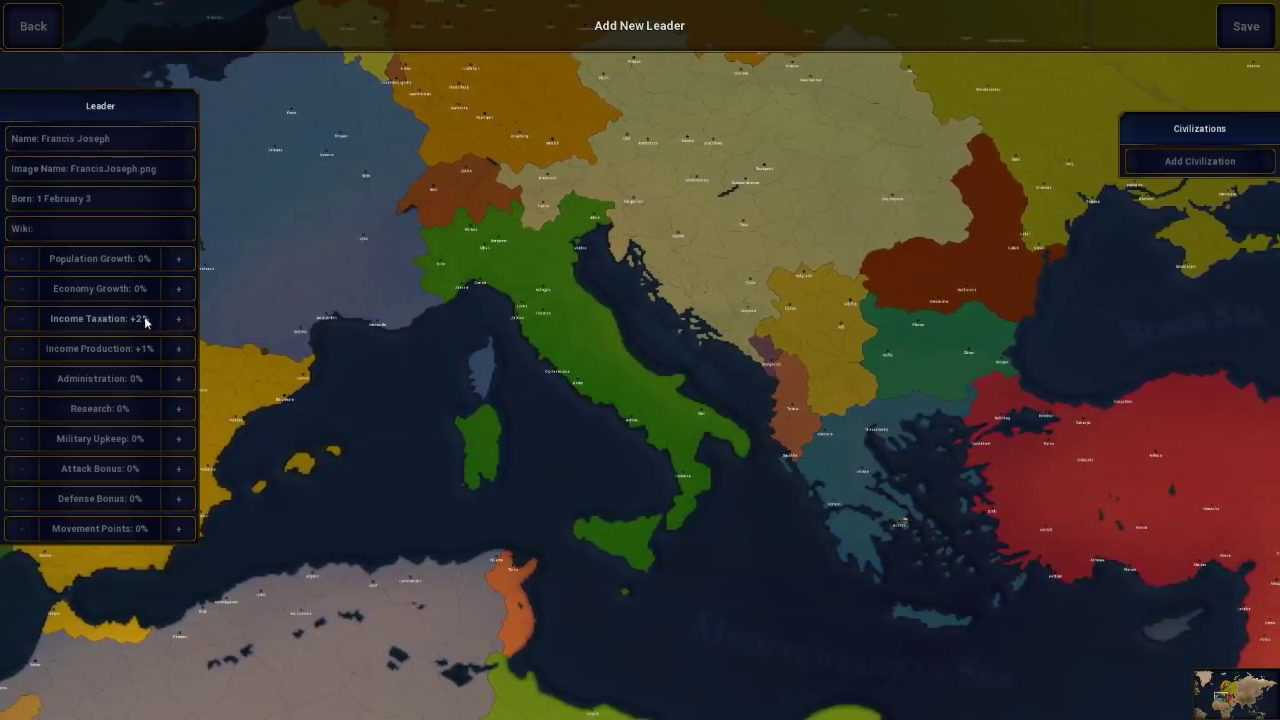
pyautogui.click(179, 290)
pyautogui.click(179, 290)
pyautogui.click(22, 258)
pyautogui.click(22, 258)
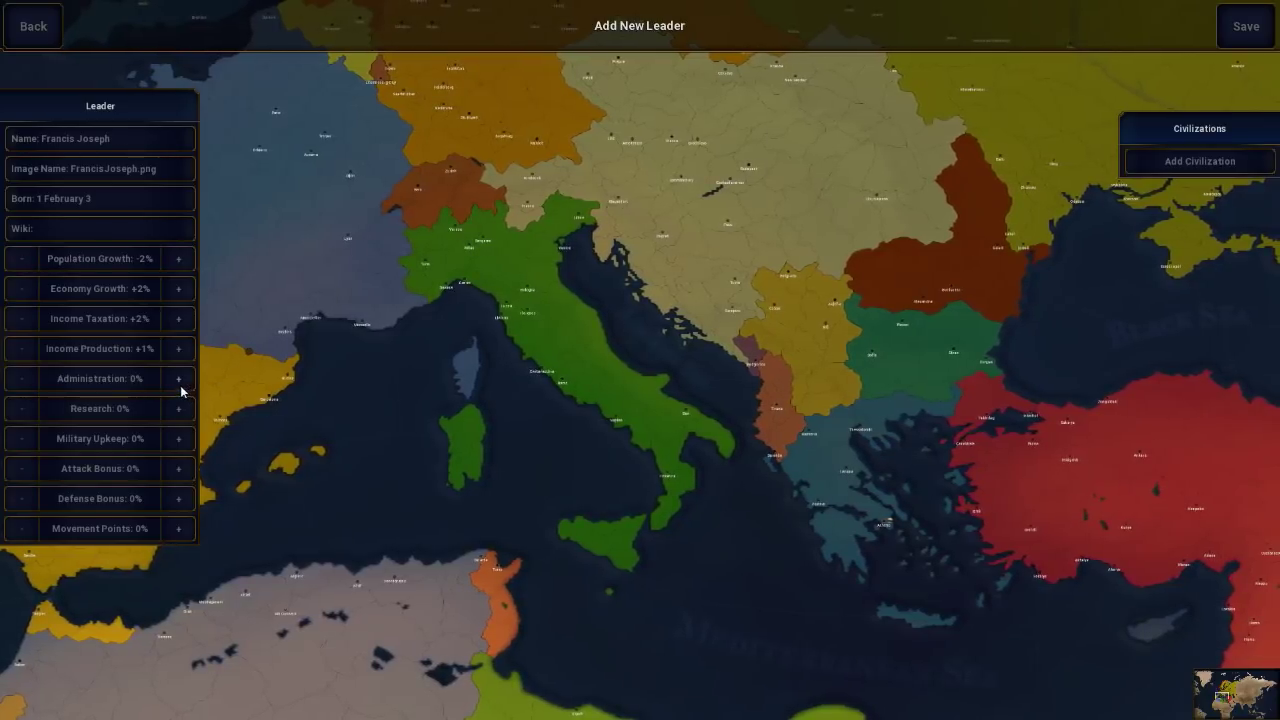
# Set the leader's administration to -2%, research to +1% and military upkeep to -5%
pyautogui.click(23, 378)
pyautogui.click(23, 378)
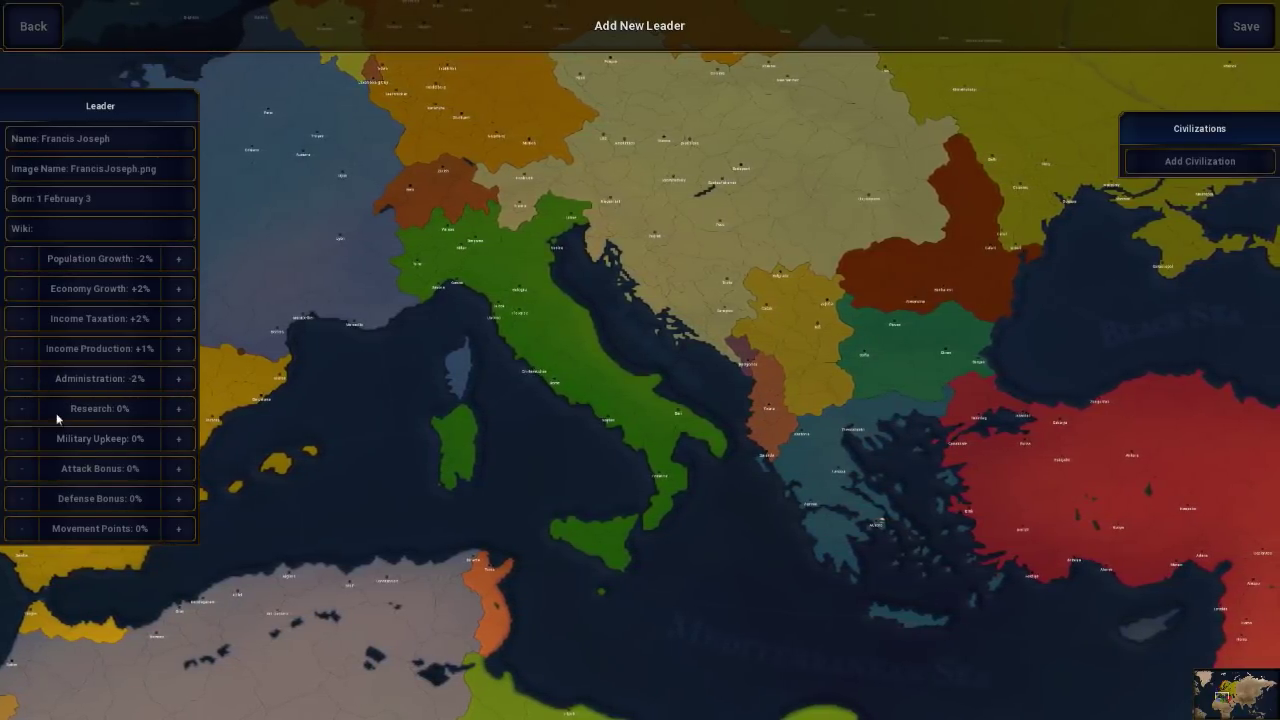
pyautogui.click(179, 408)
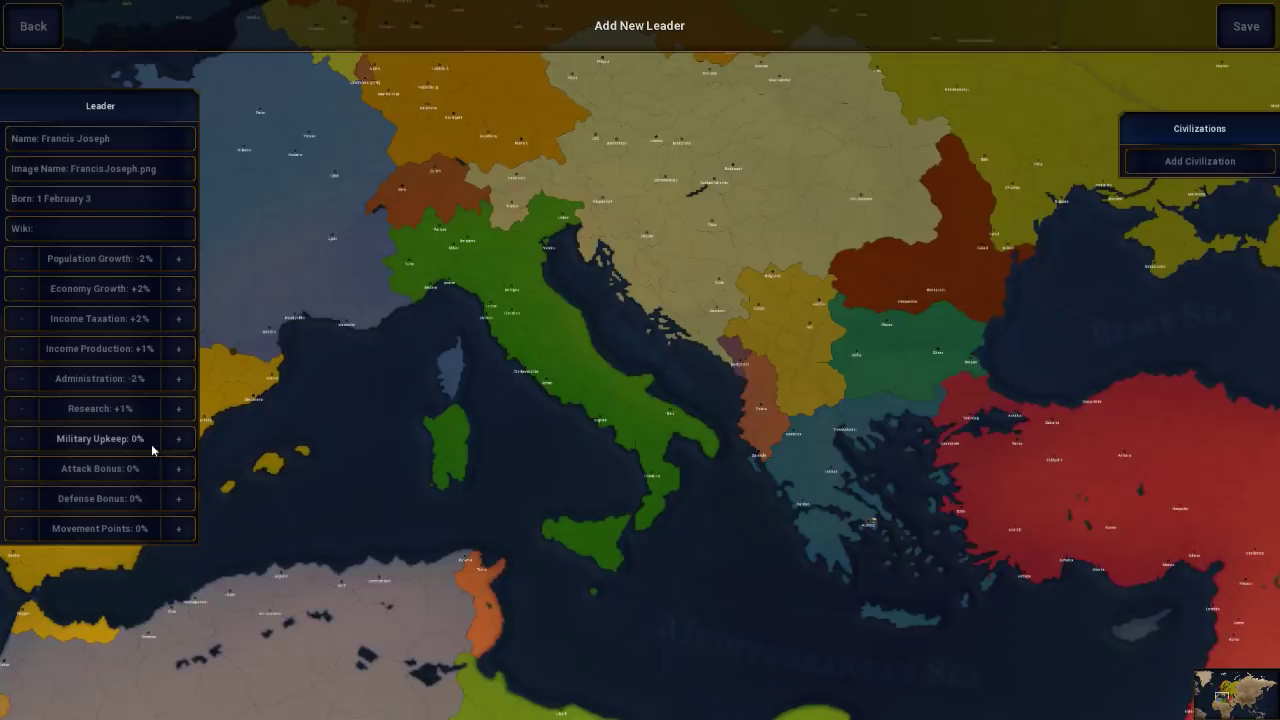
pyautogui.click(21, 444)
pyautogui.click(21, 444)
pyautogui.click(21, 444)
pyautogui.click(21, 445)
pyautogui.click(22, 446)
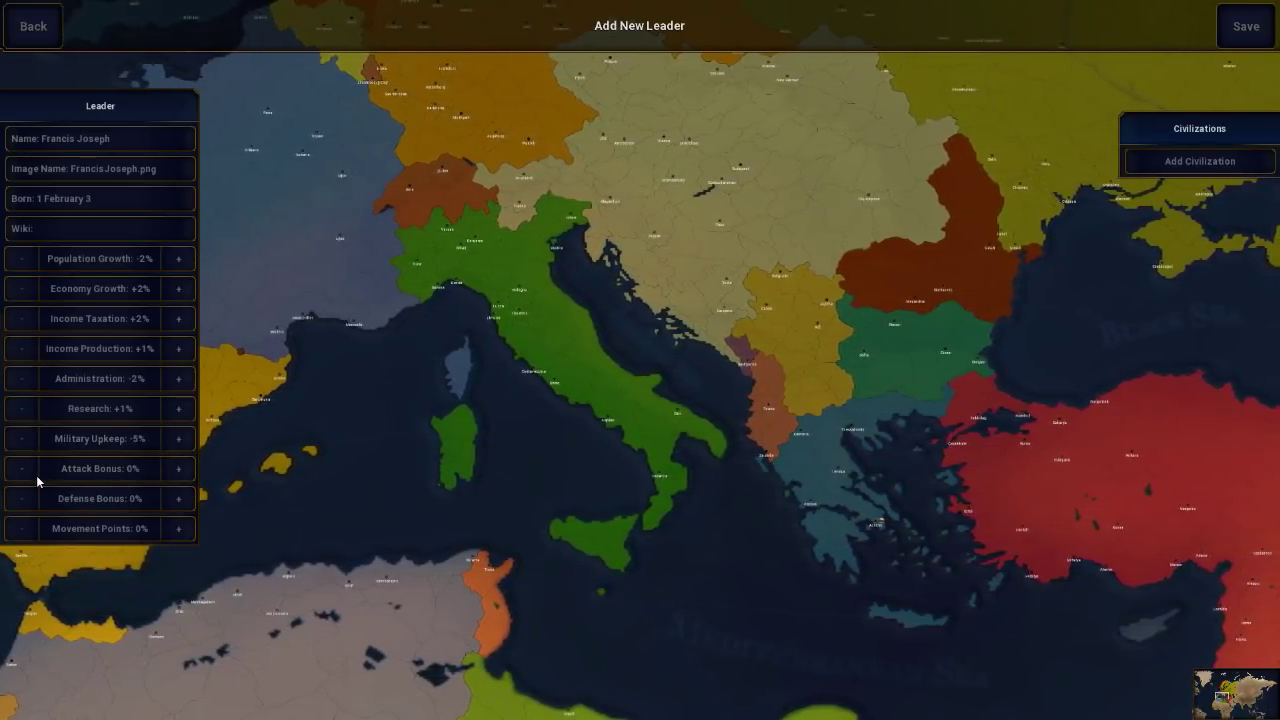
# Set the leader's attack bonus to +3%, defense bonus to +2% and movement points to +2%
pyautogui.click(180, 472)
pyautogui.click(180, 472)
pyautogui.click(180, 472)
pyautogui.click(180, 500)
pyautogui.click(180, 500)
pyautogui.click(180, 530)
pyautogui.click(180, 530)
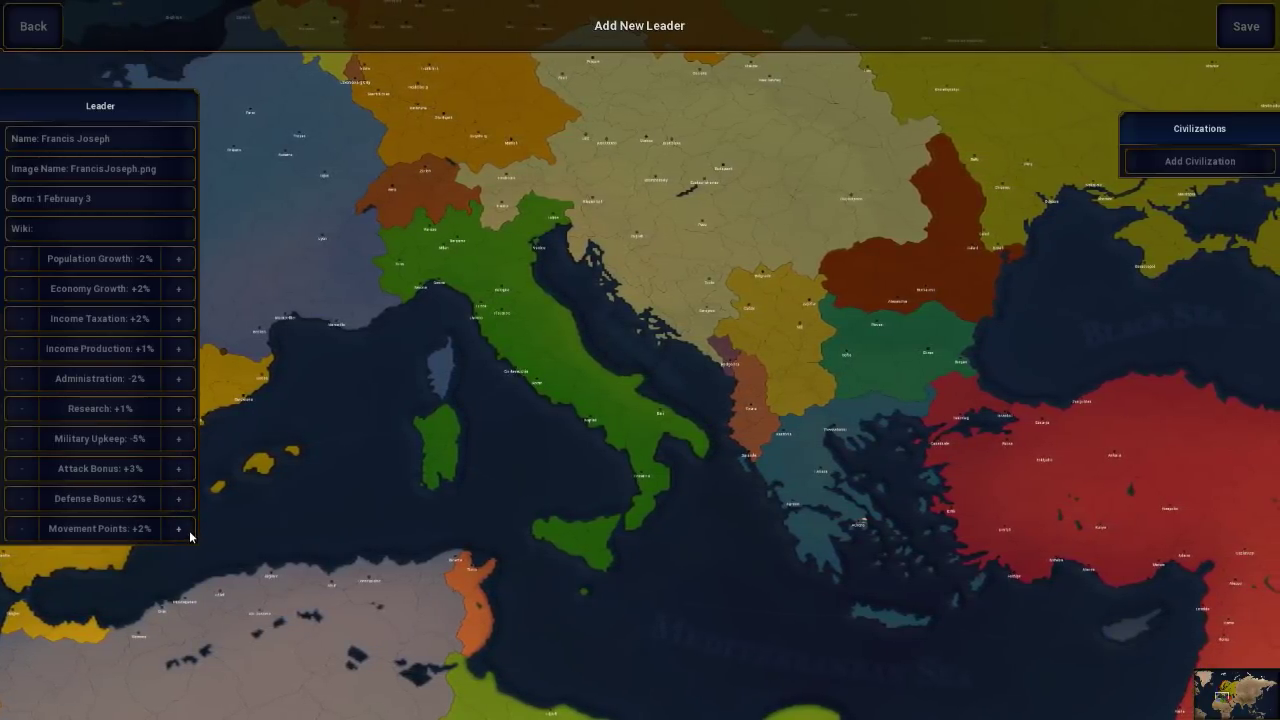
# Assign the Austria-Hungary civilization to the new leader Francis Joseph and save the leader
pyautogui.click(1170, 174)
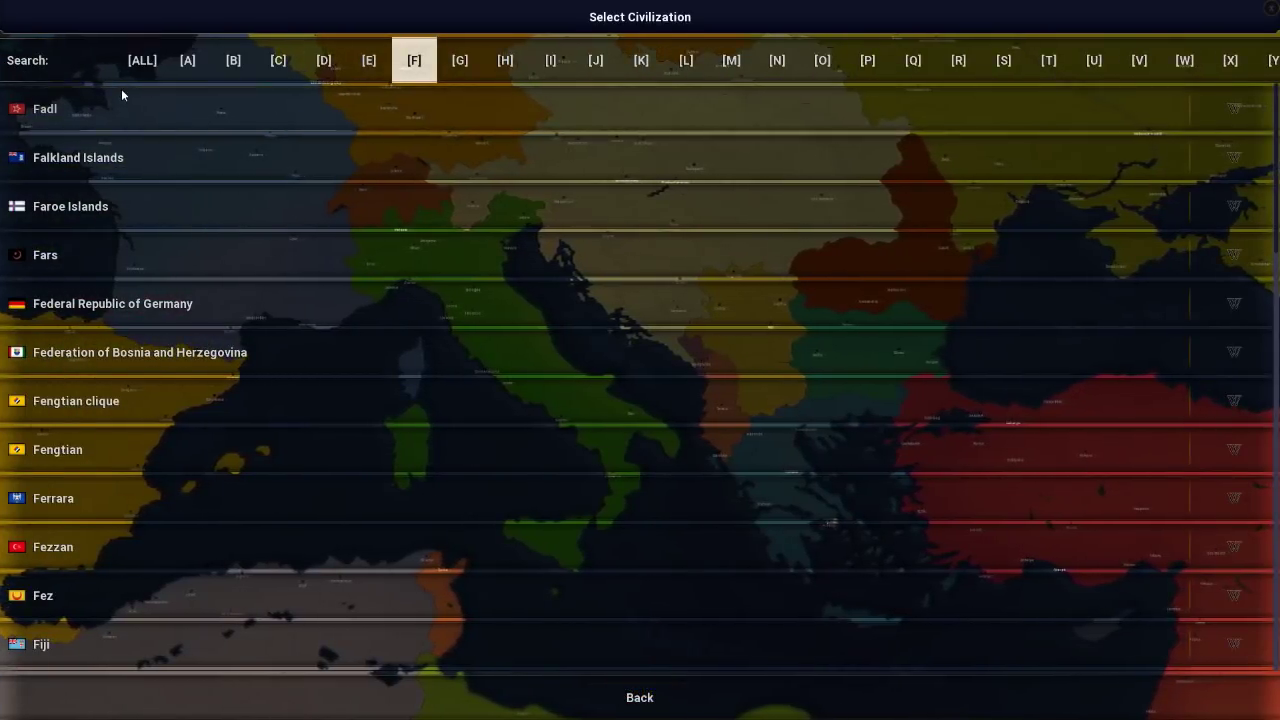
pyautogui.click(187, 61)
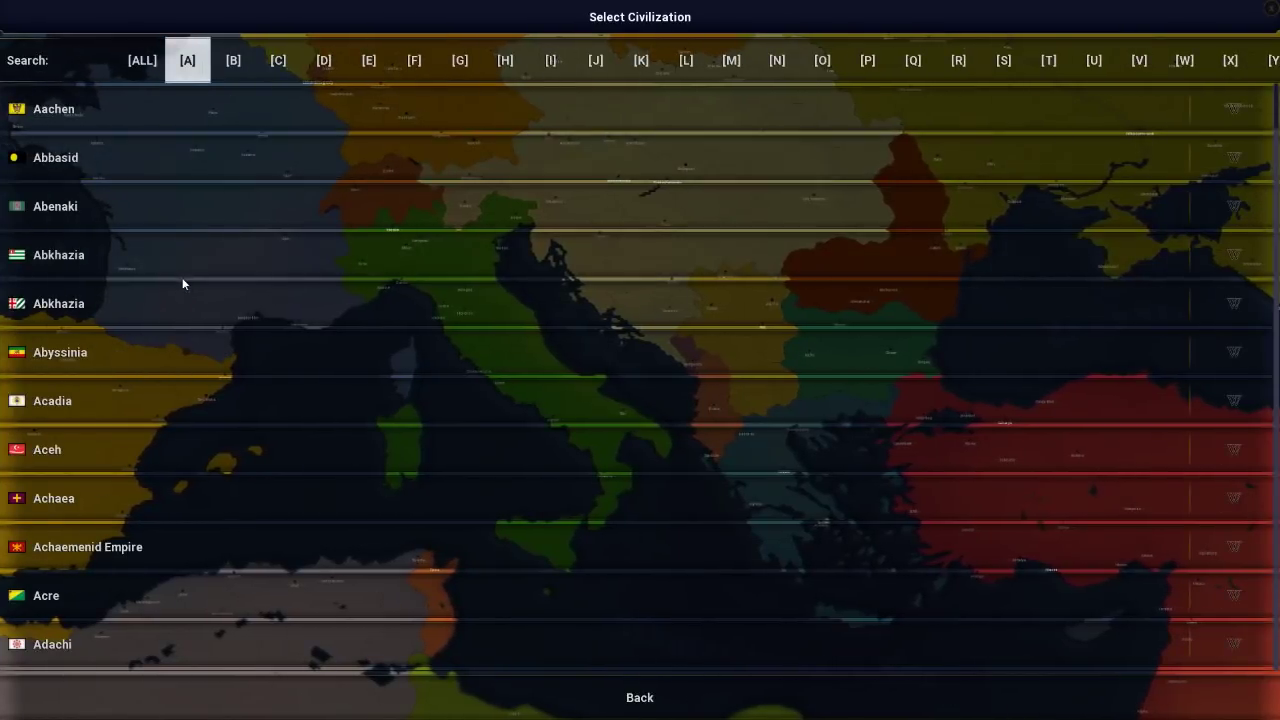
pyautogui.scroll(-6, 200, 290)
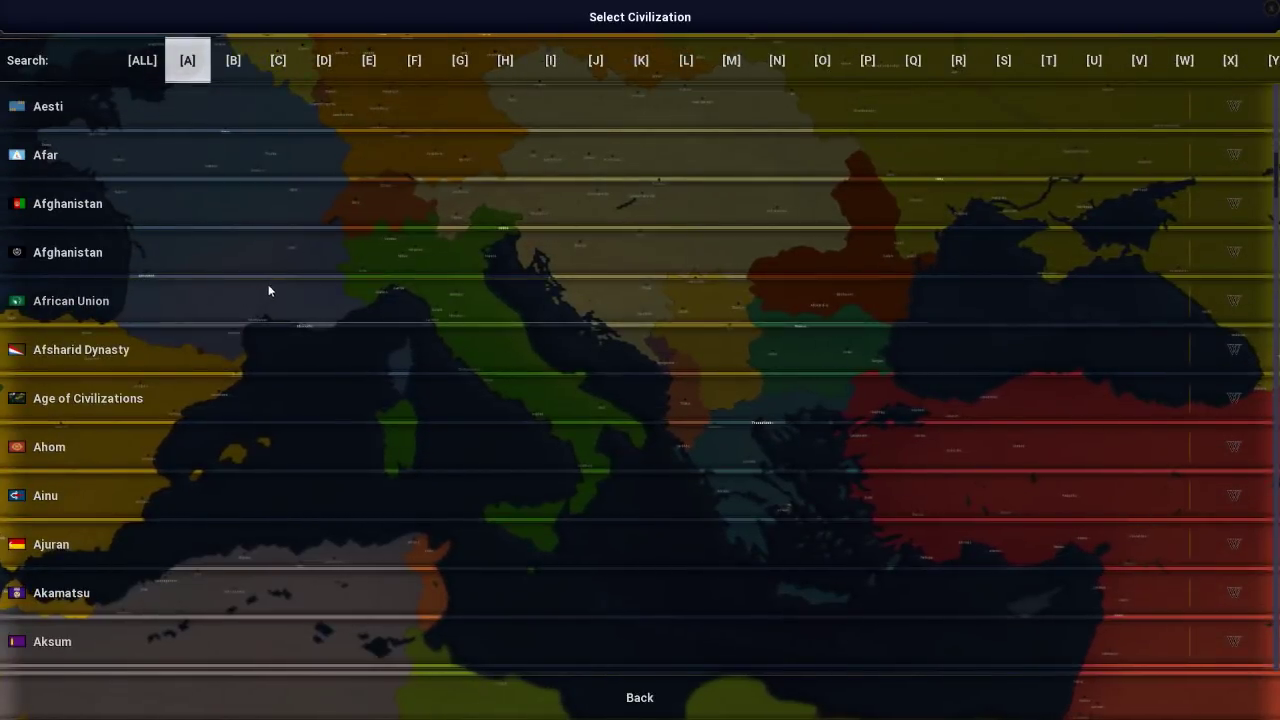
pyautogui.scroll(-5, 268, 290)
pyautogui.scroll(-8, 175, 355)
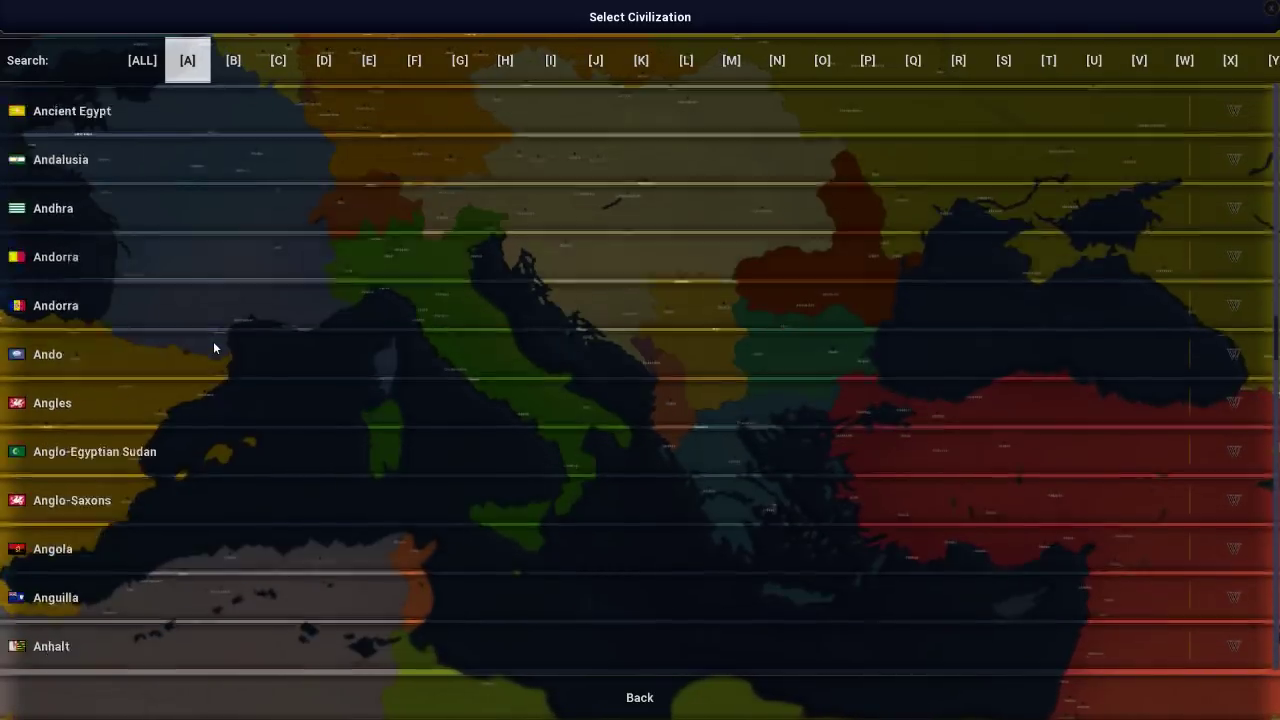
pyautogui.scroll(-7, 213, 348)
pyautogui.scroll(-9, 172, 441)
pyautogui.scroll(-3, 196, 440)
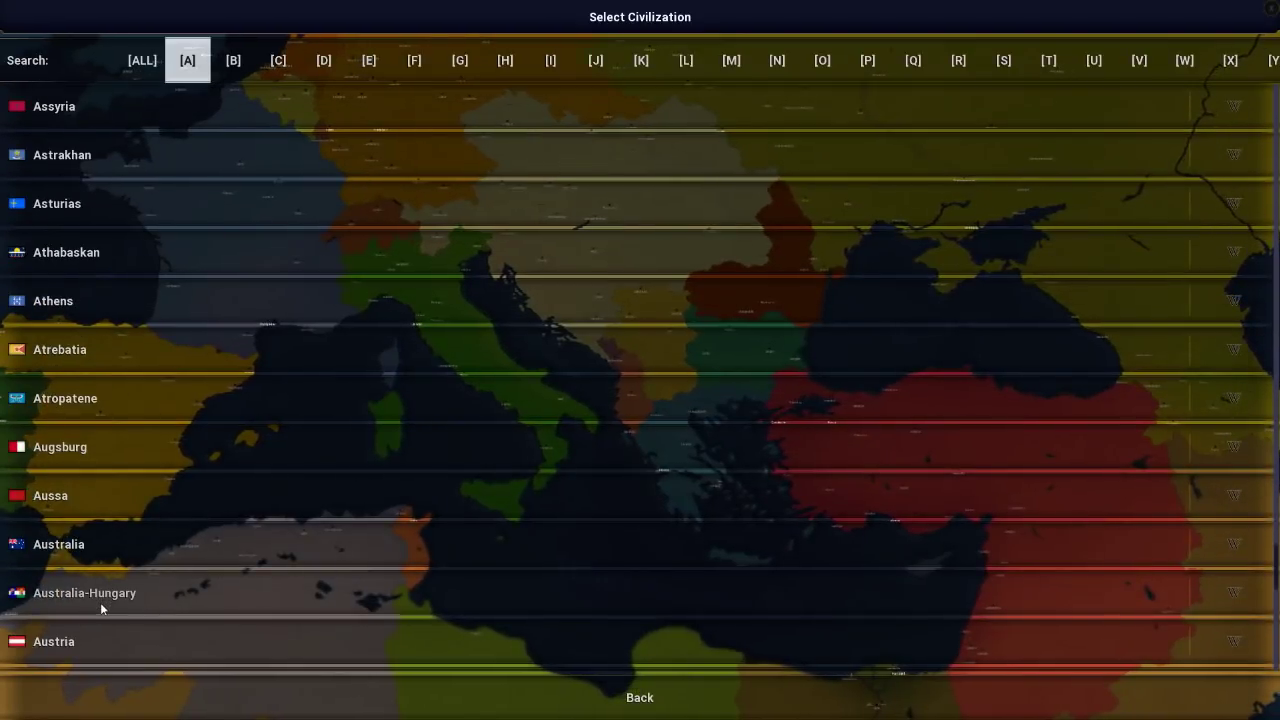
pyautogui.scroll(-1, 108, 565)
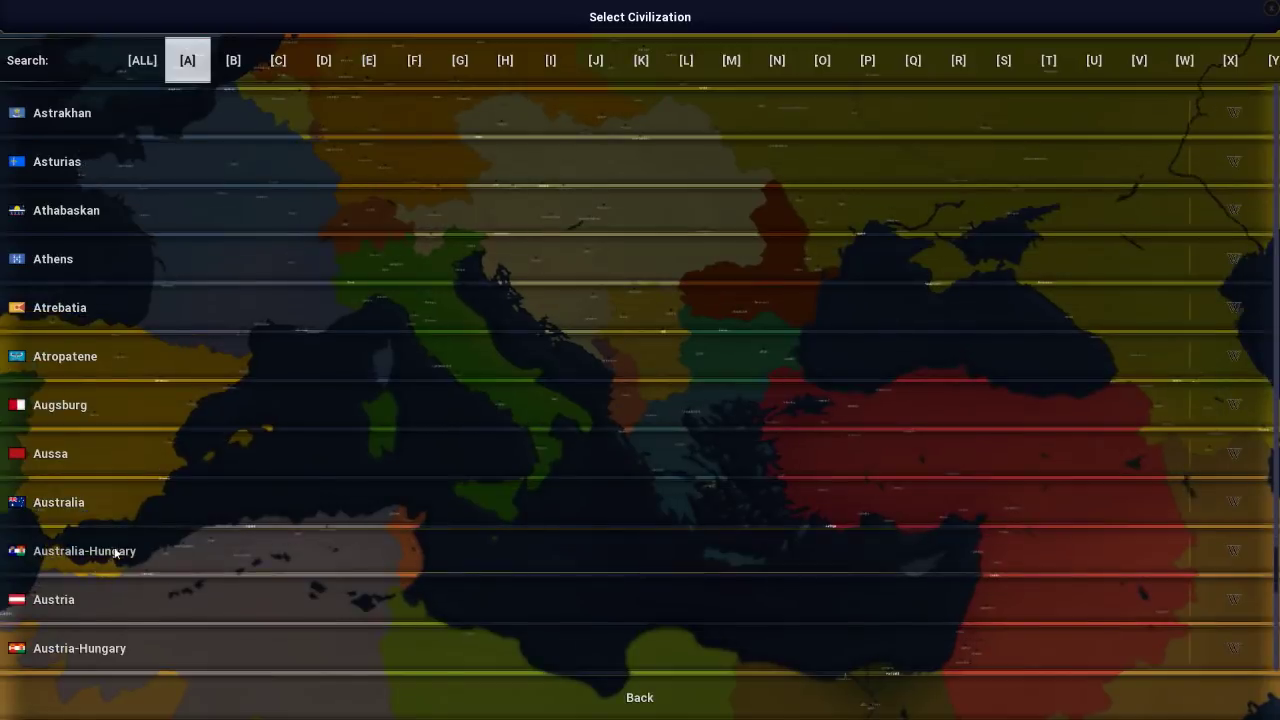
pyautogui.scroll(-1, 116, 553)
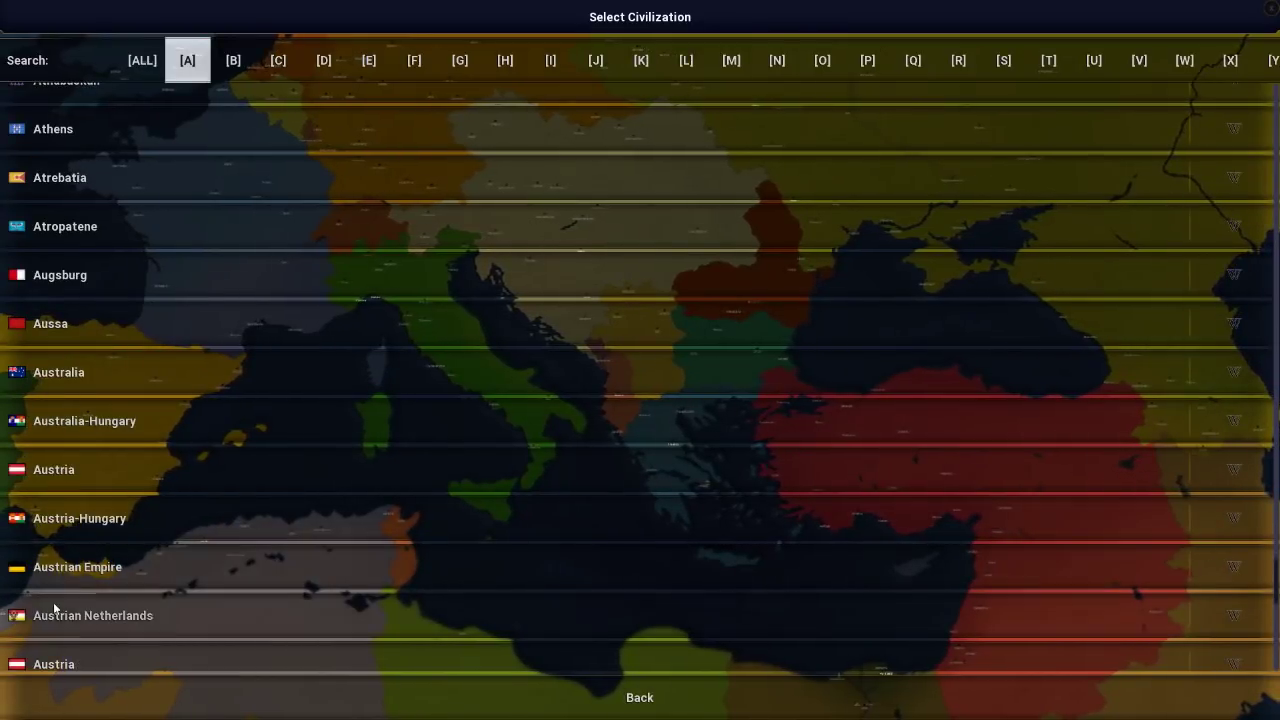
pyautogui.click(72, 528)
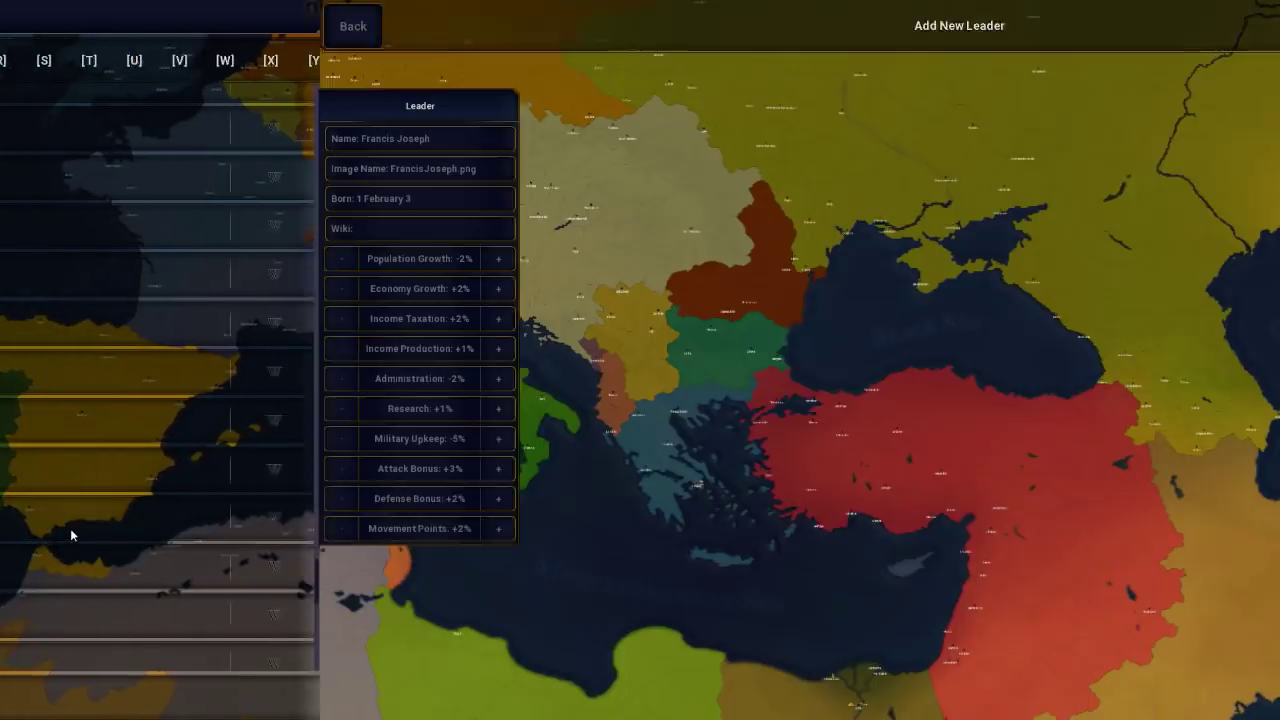
pyautogui.click(1247, 28)
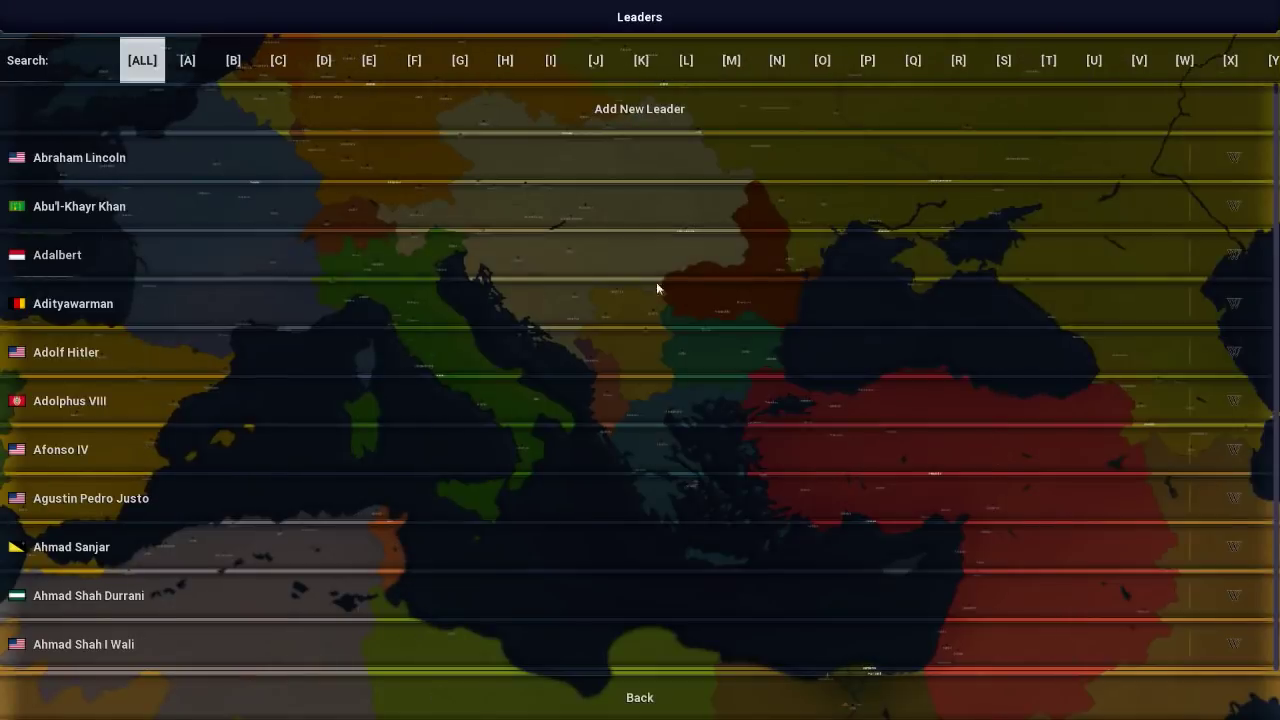
# Load the World War I 1914 Europe scenario in a new game and check Austria-Hungary's leader name and portrait
pyautogui.click(712, 695)
pyautogui.click(646, 697)
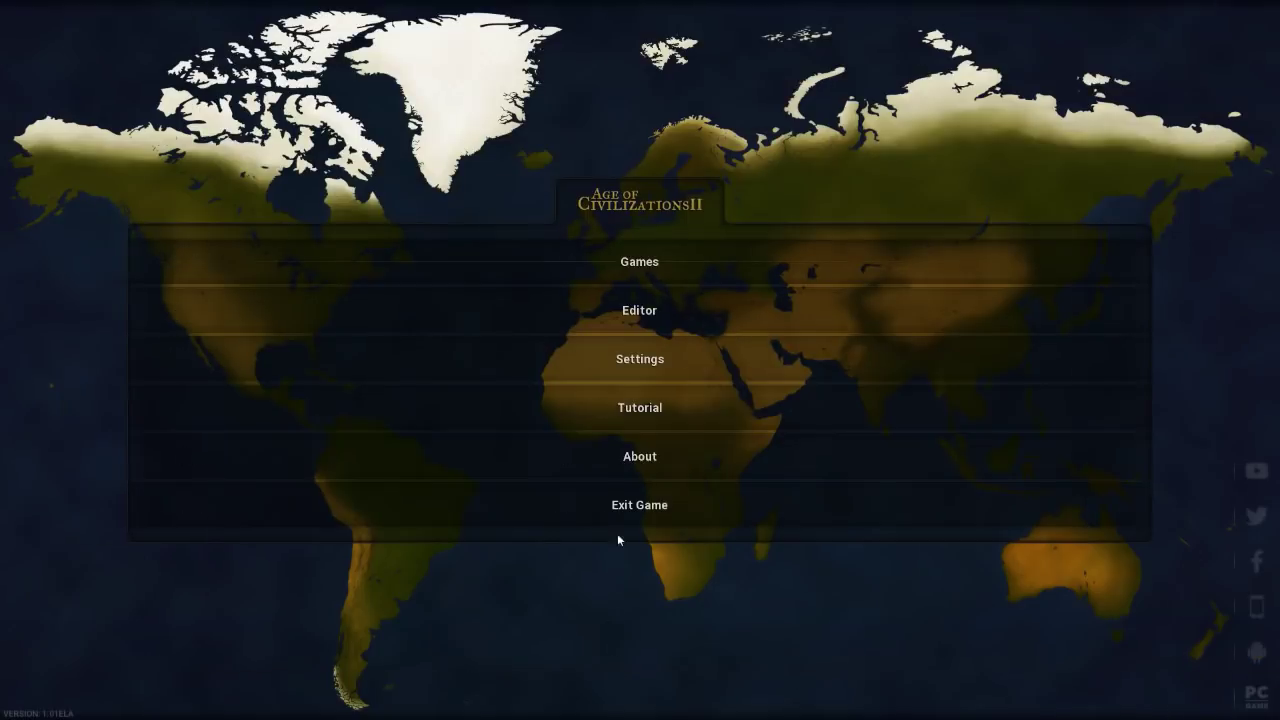
pyautogui.click(631, 274)
pyautogui.click(1125, 208)
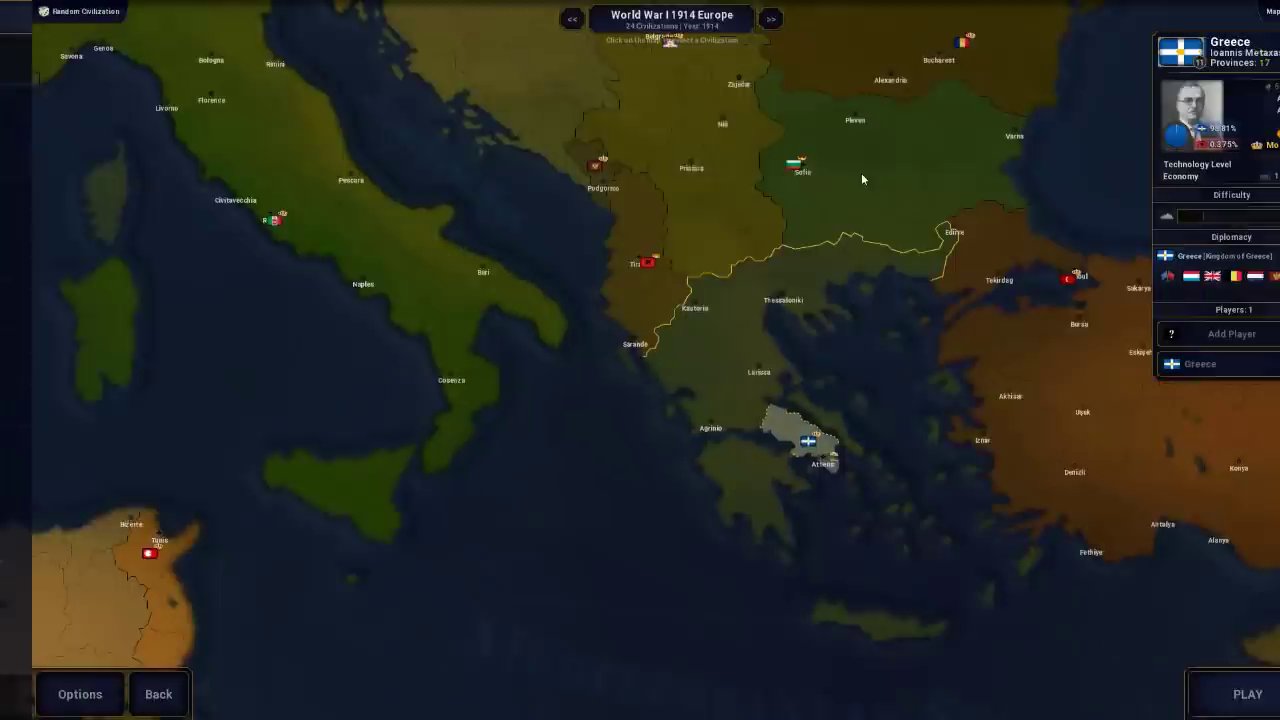
pyautogui.click(630, 18)
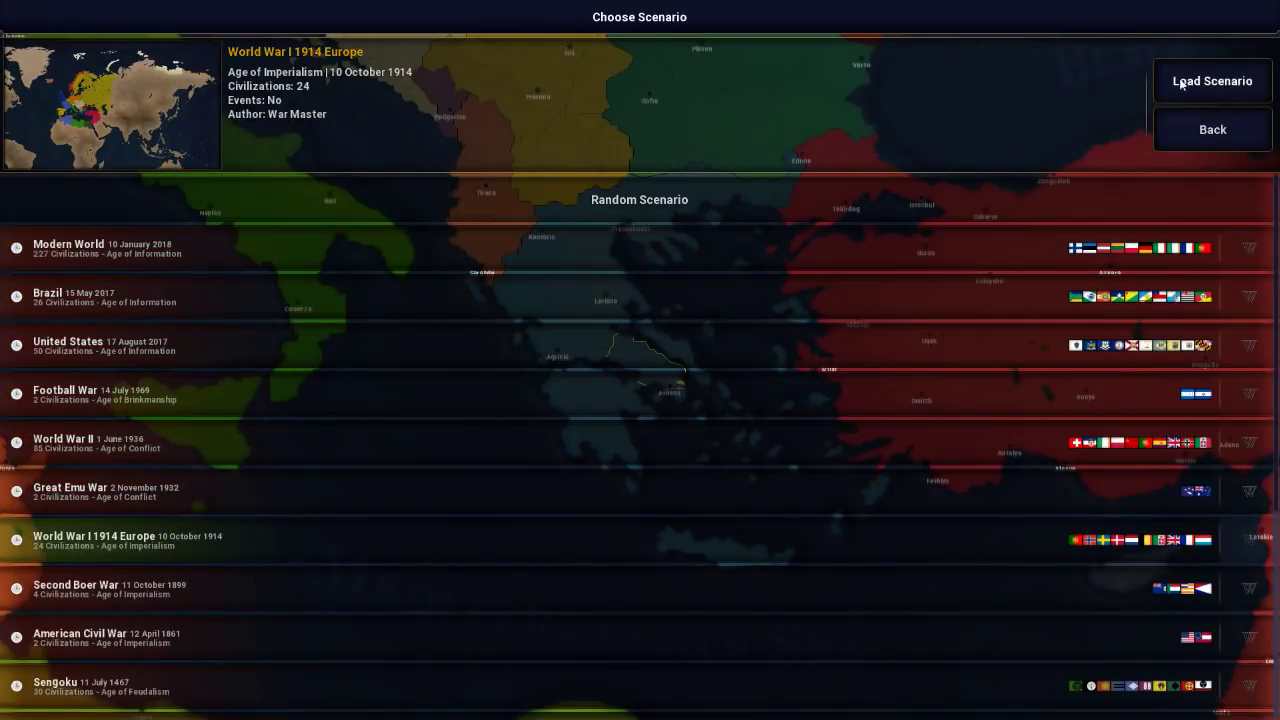
pyautogui.click(1187, 82)
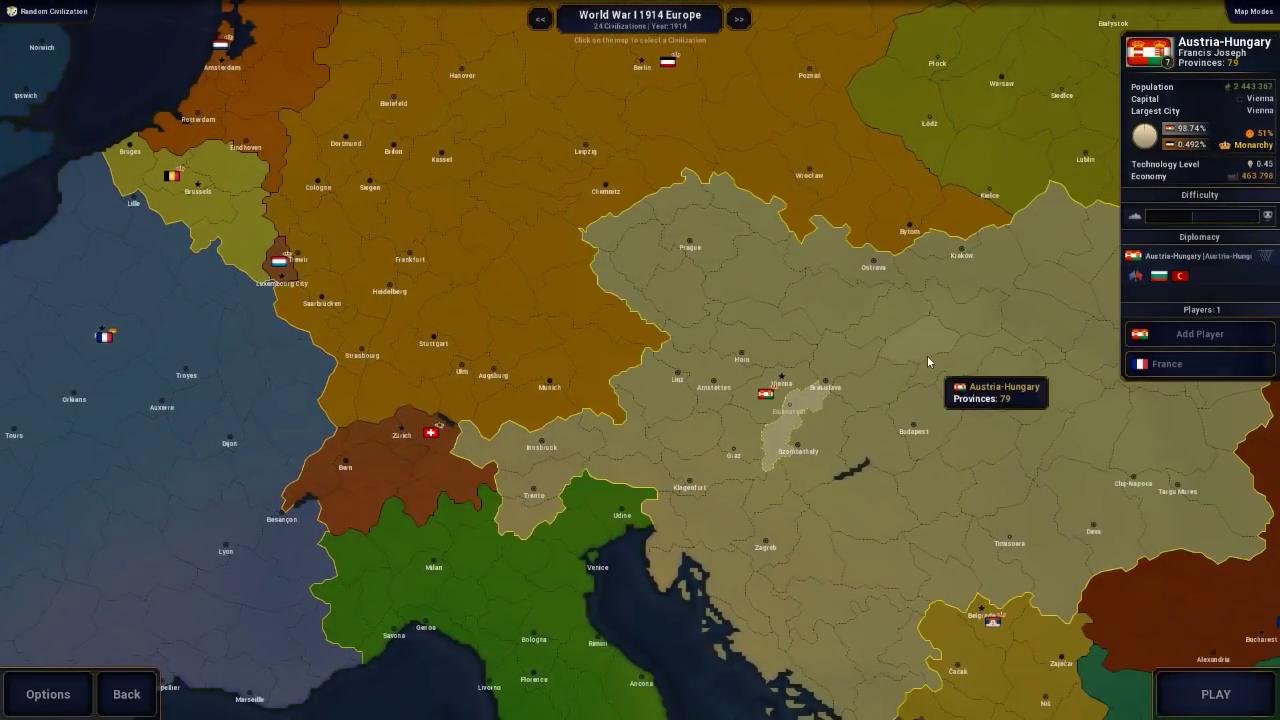
pyautogui.moveTo(927, 355); pyautogui.dragTo(866, 219)
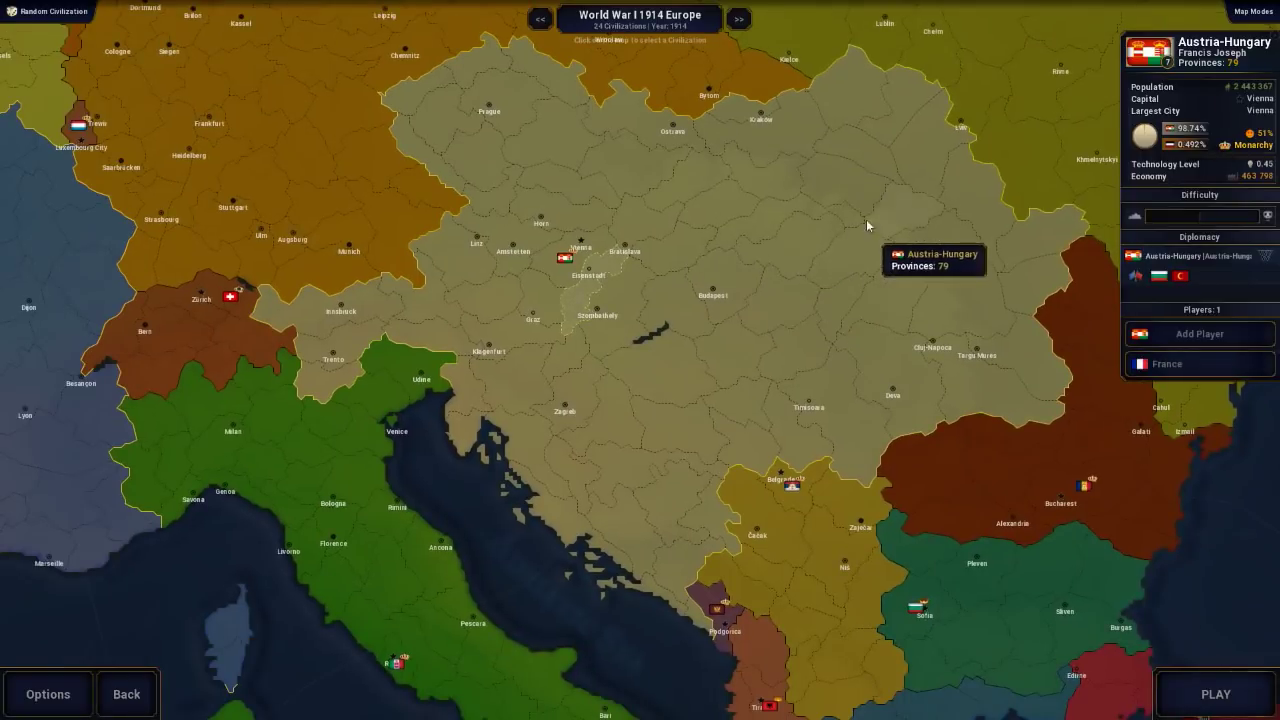
pyautogui.moveTo(1220, 58)
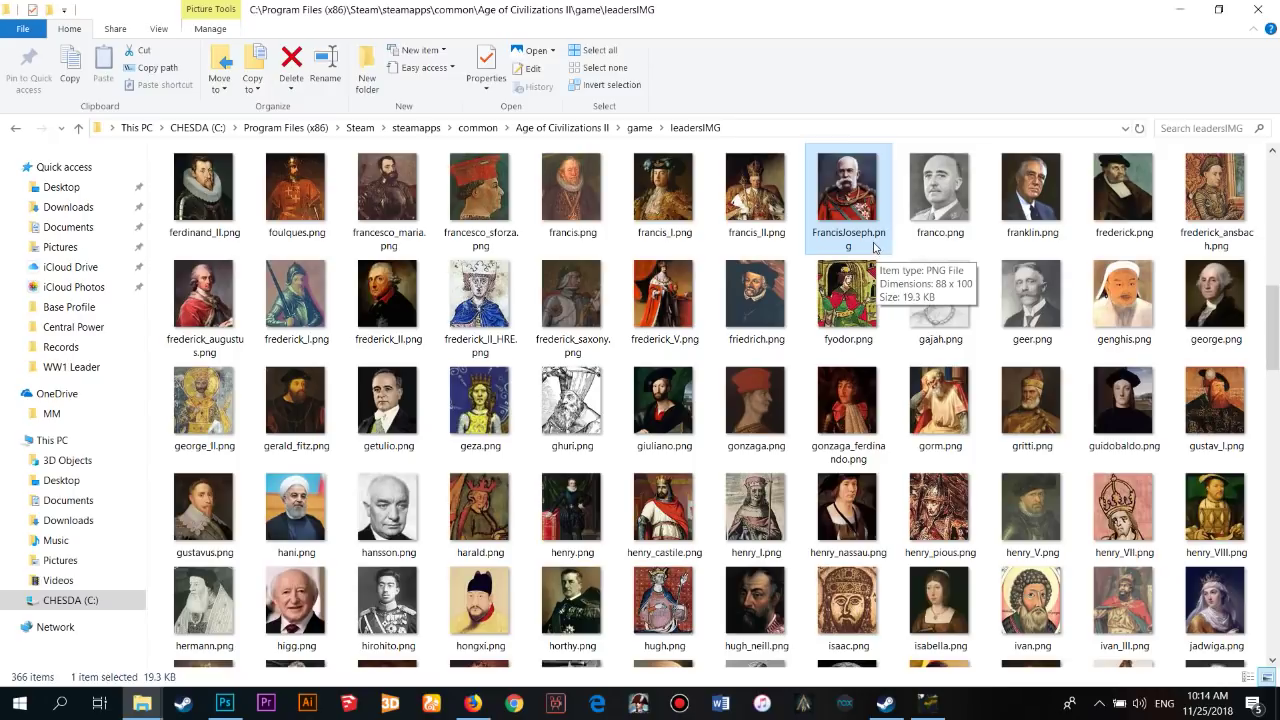
# Return to the game's leader editor, reopen Francis Joseph from the leaders under F, and open his image name for editing
pyautogui.hotkey('alt', 'Tab')
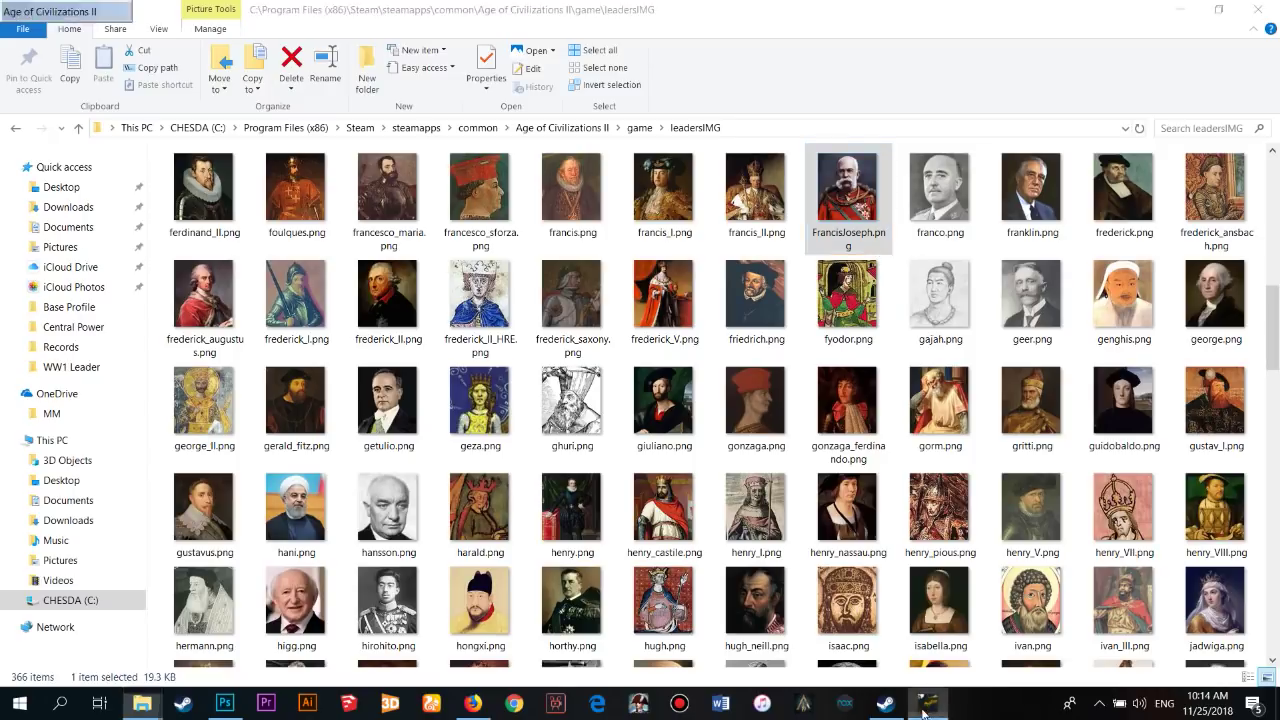
pyautogui.click(150, 700)
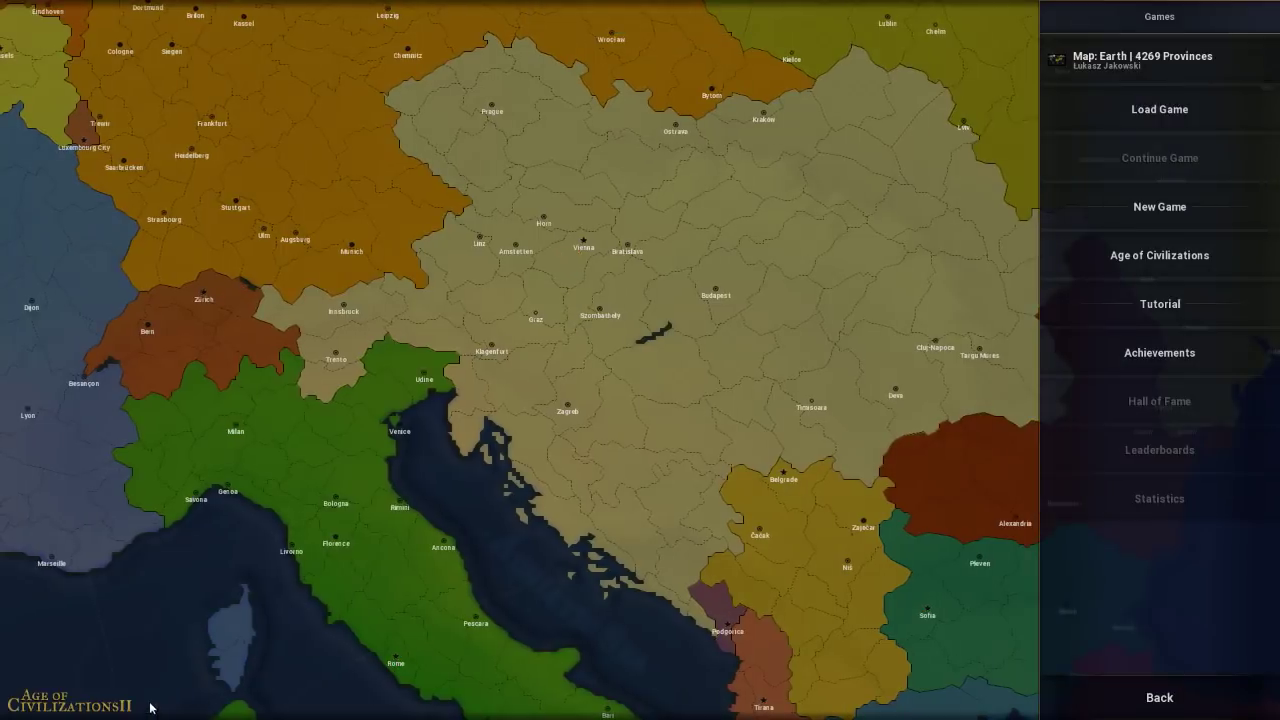
pyautogui.click(1158, 697)
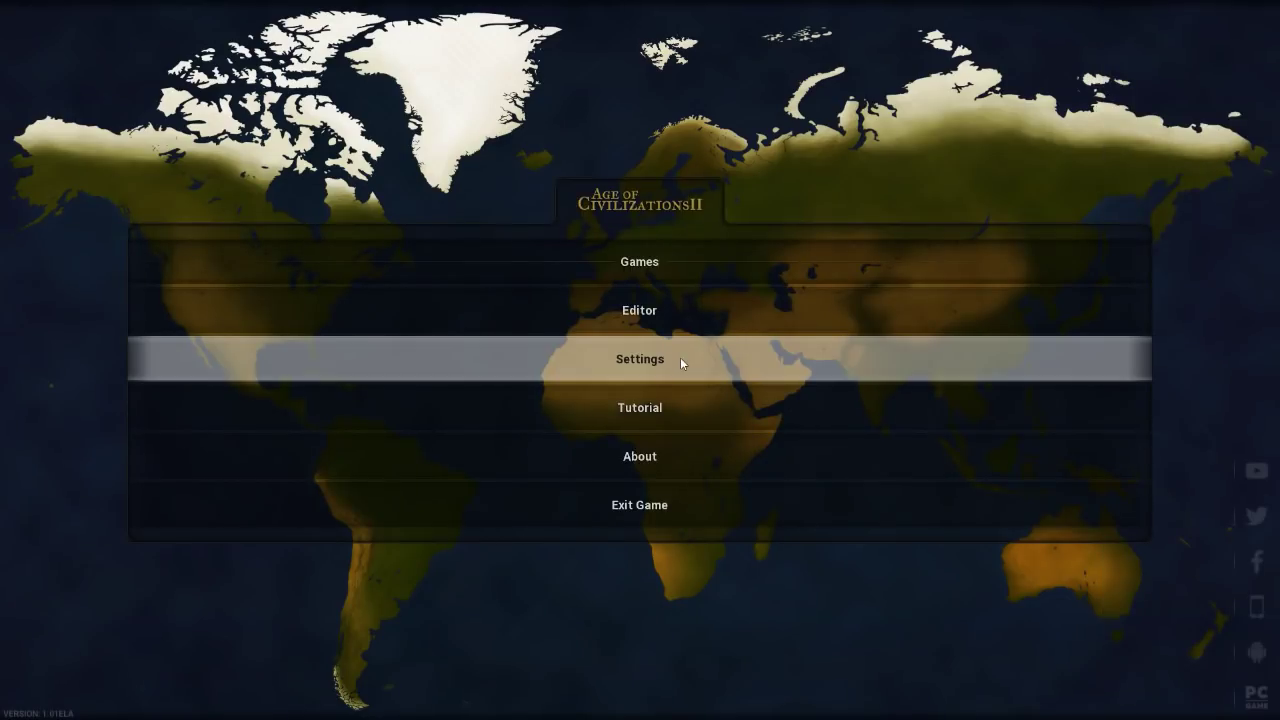
pyautogui.click(622, 308)
pyautogui.click(160, 152)
pyautogui.click(414, 60)
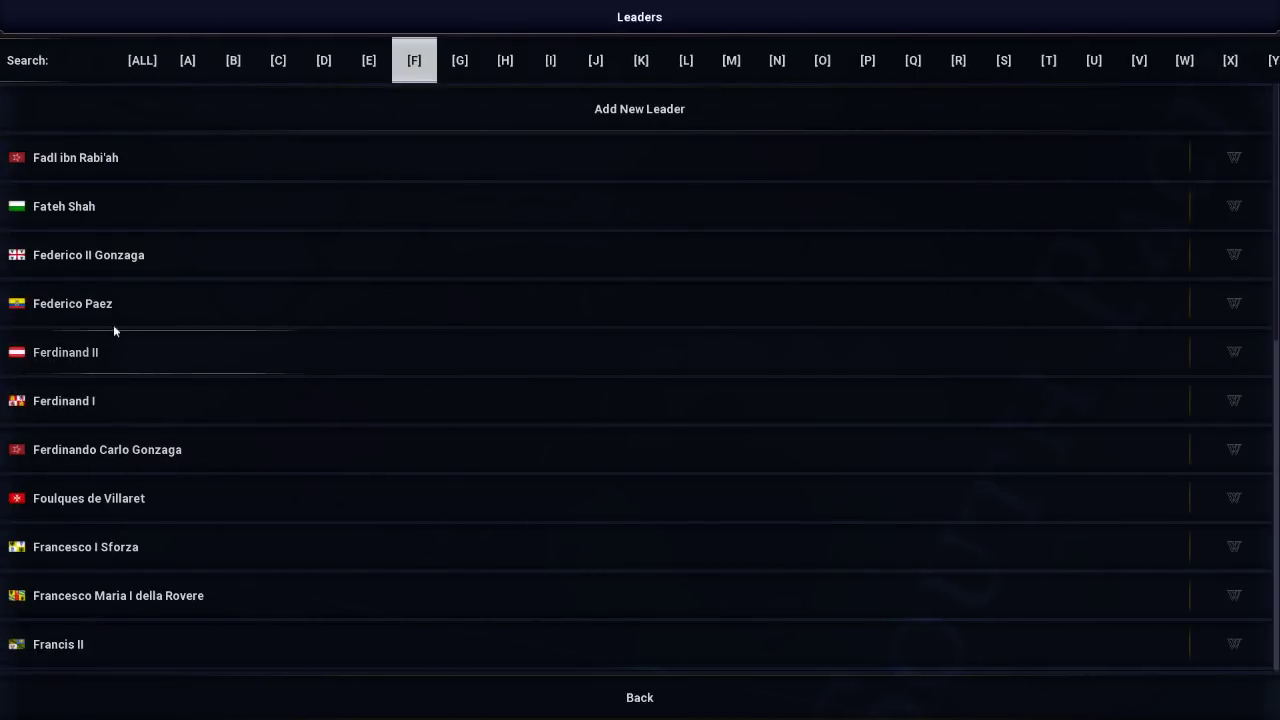
pyautogui.scroll(-1, 155, 270)
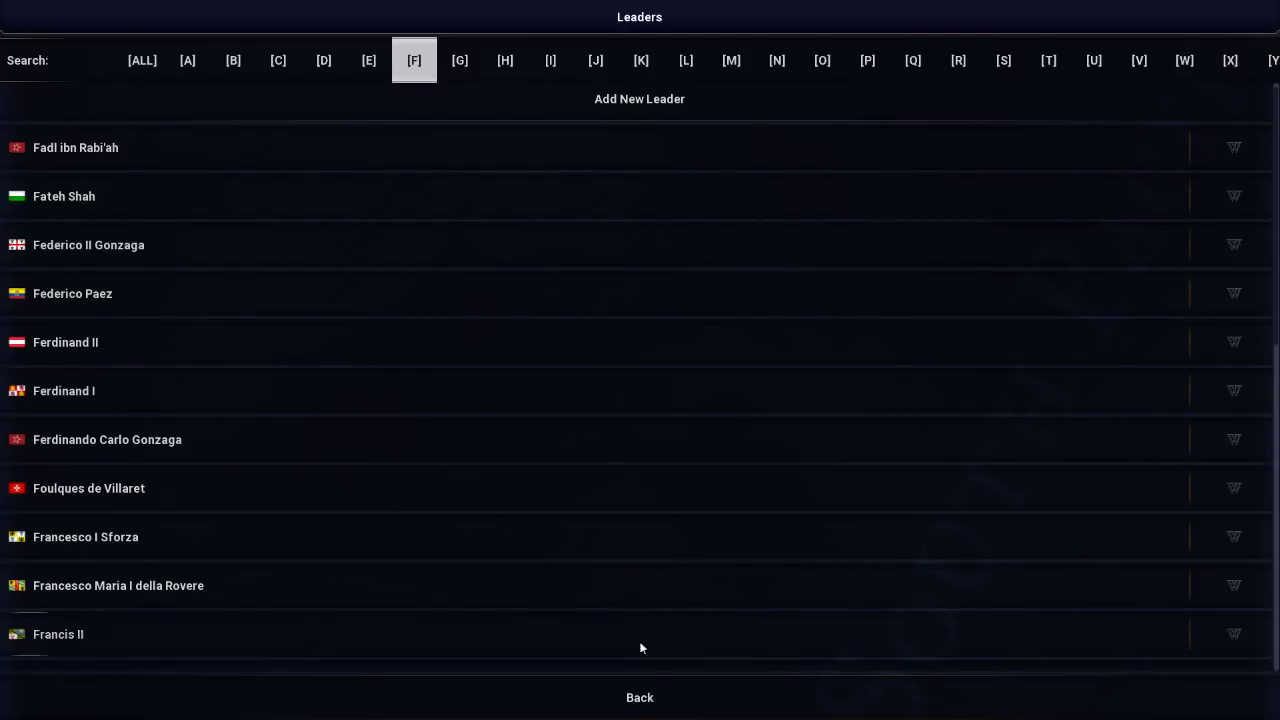
pyautogui.scroll(1, 294, 257)
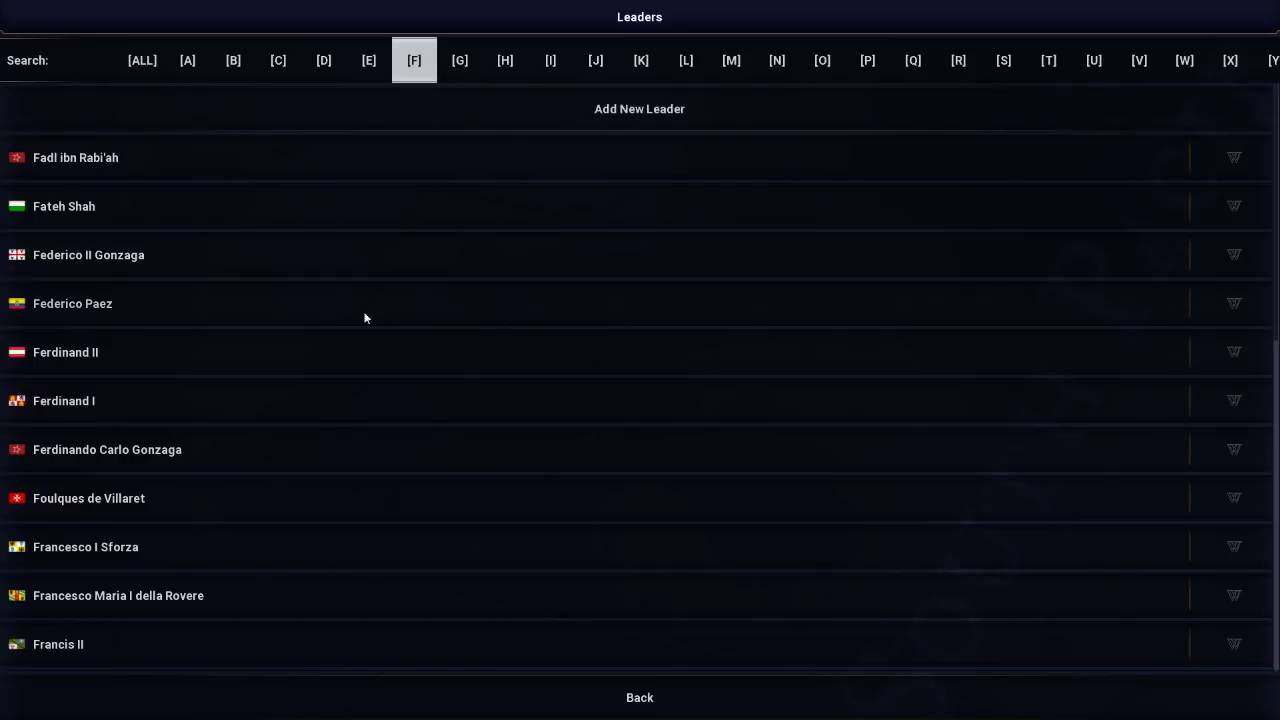
pyautogui.scroll(-5, 298, 362)
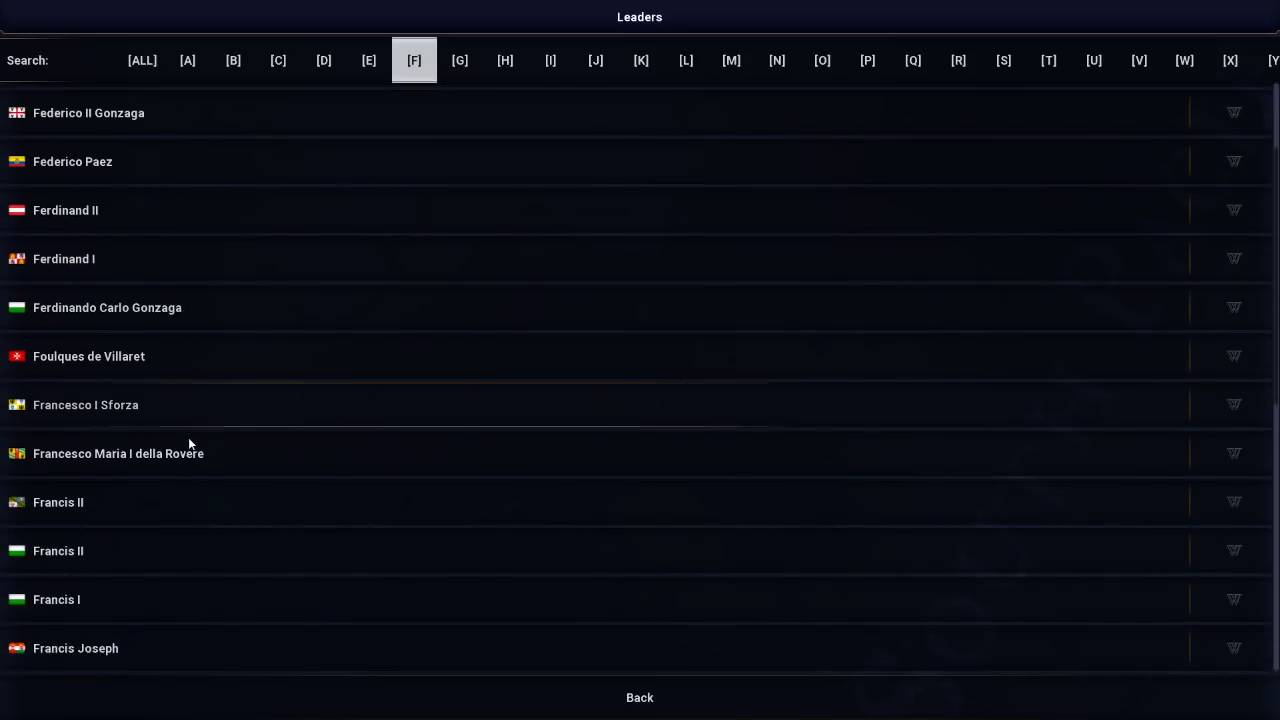
pyautogui.scroll(-5, 188, 439)
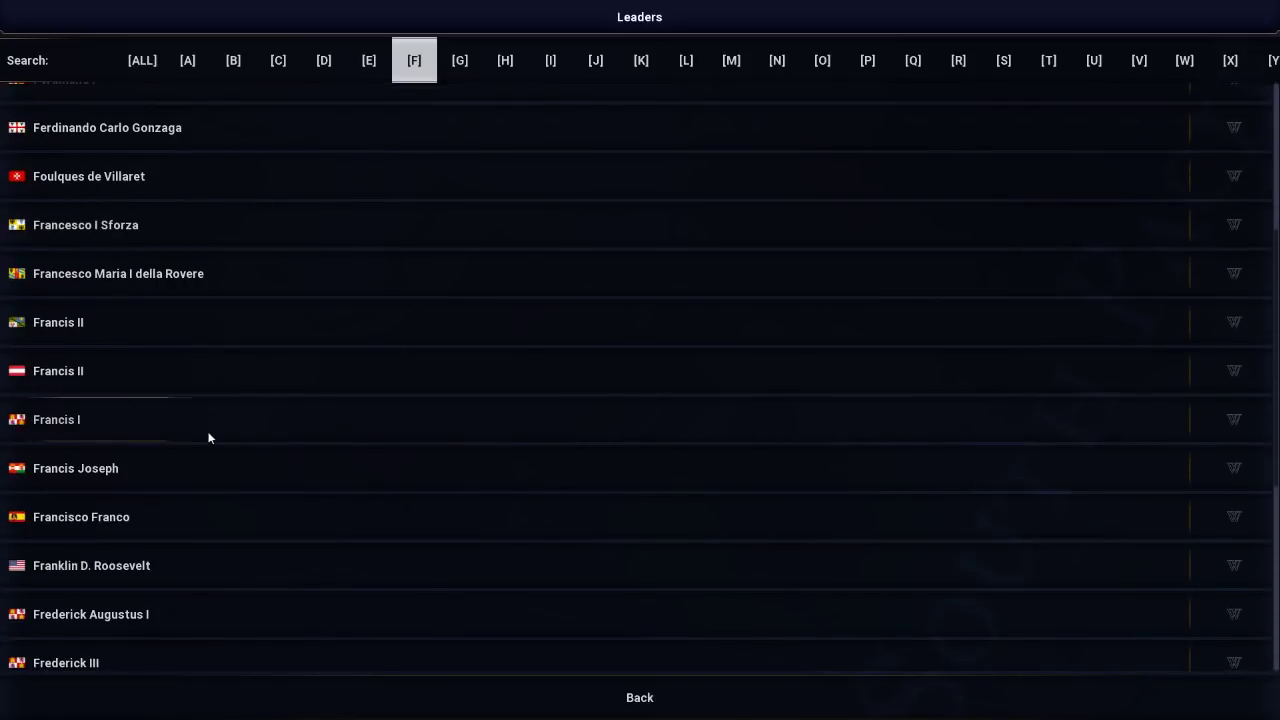
pyautogui.click(127, 467)
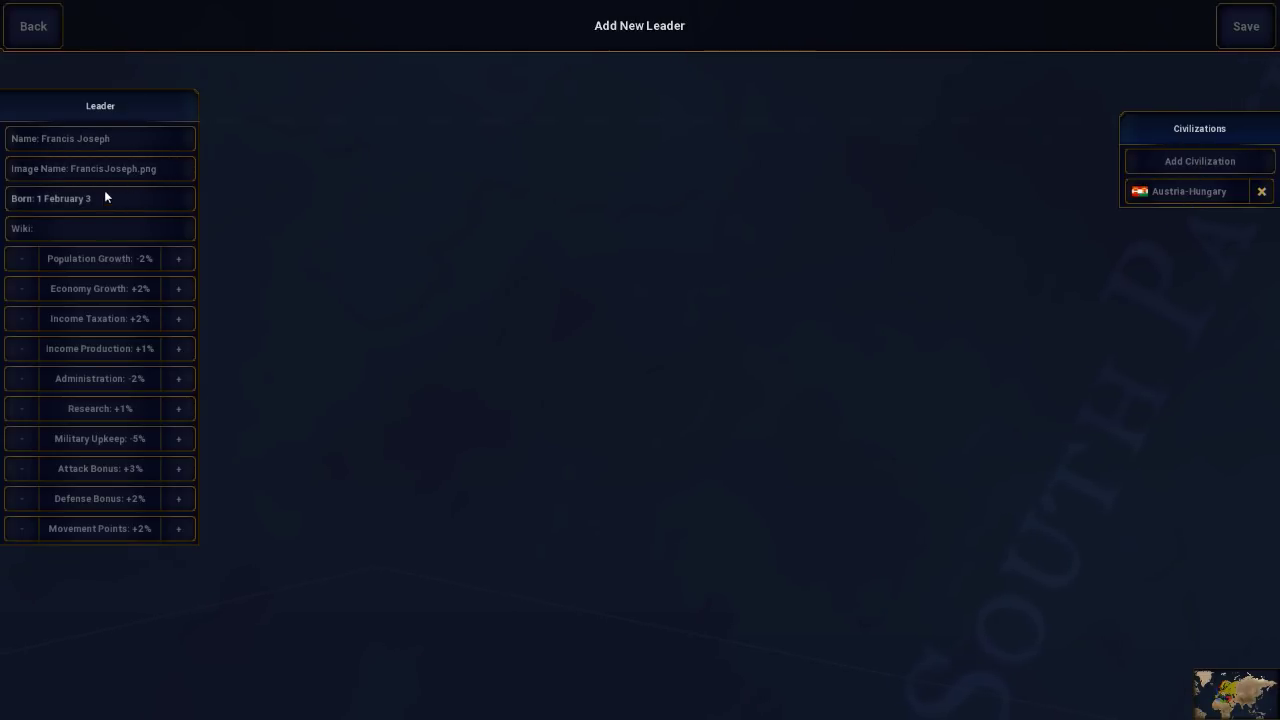
pyautogui.click(143, 178)
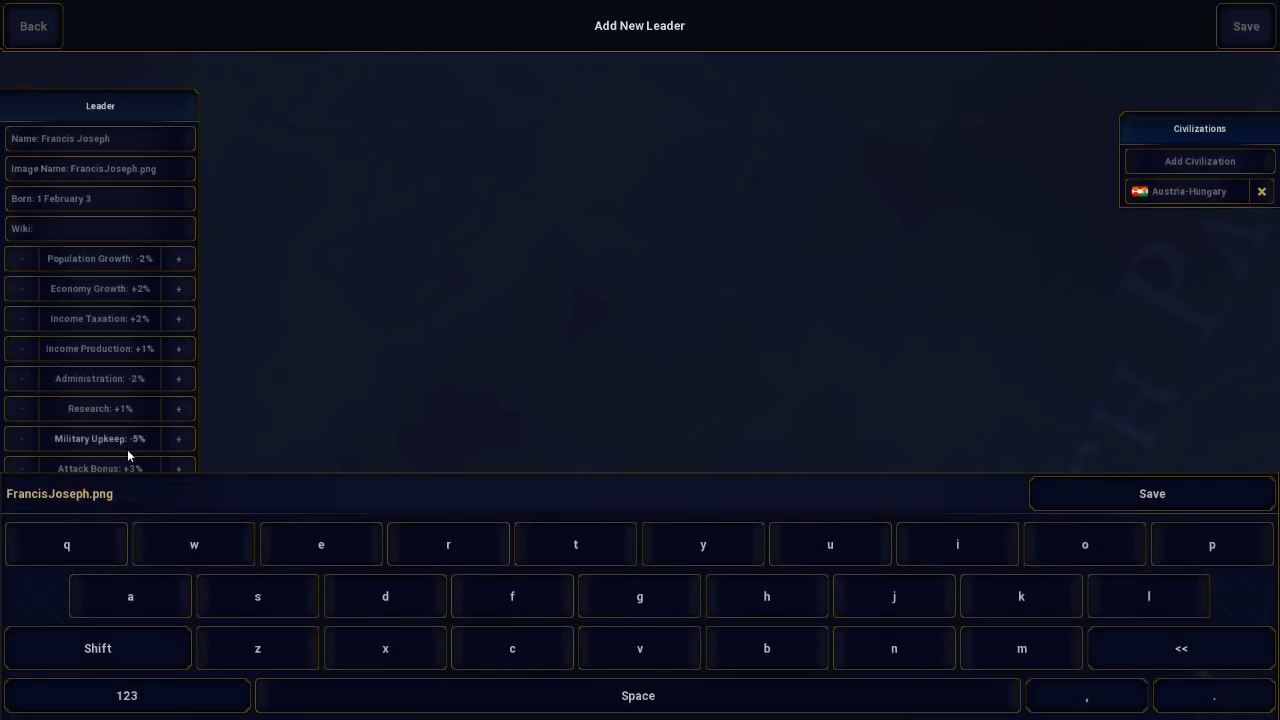
# Switch to the leadersIMG folder and try renaming FrancisJoseph.png to francis.png, accepting the alternative name francis (2).png
pyautogui.hotkey('alt', 'Tab')
pyautogui.rightClick(864, 203)
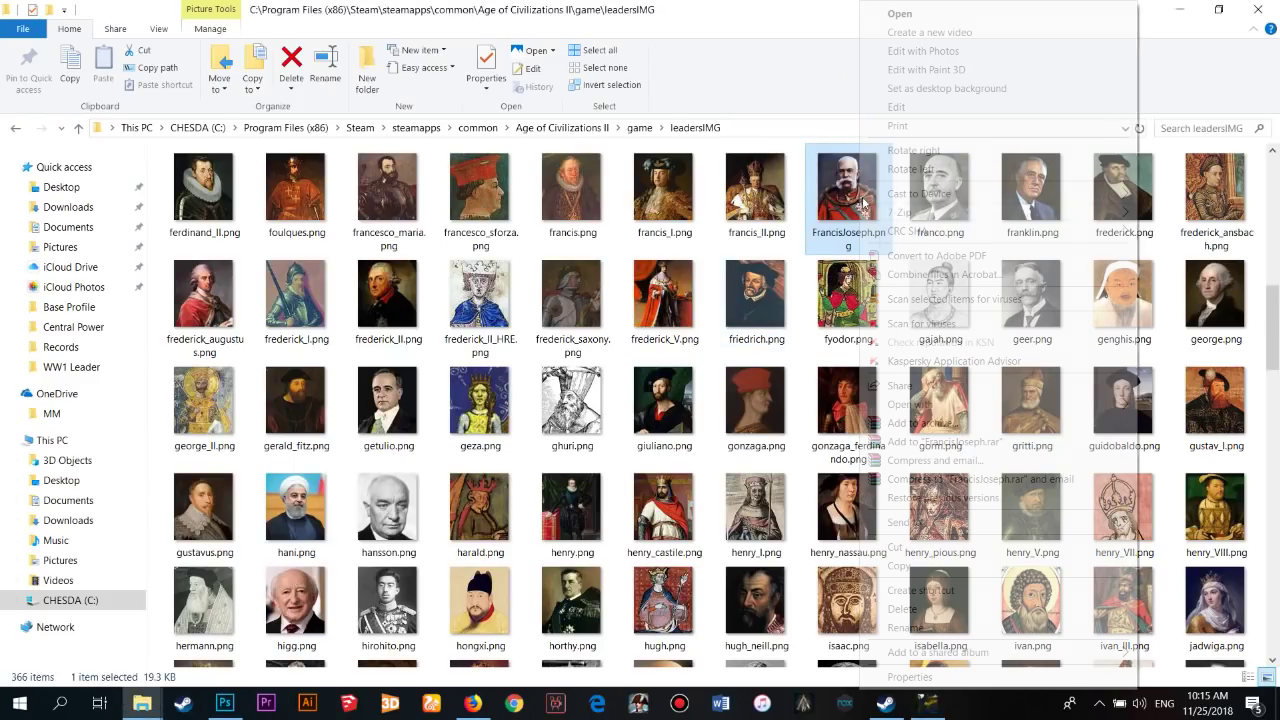
pyautogui.click(905, 627)
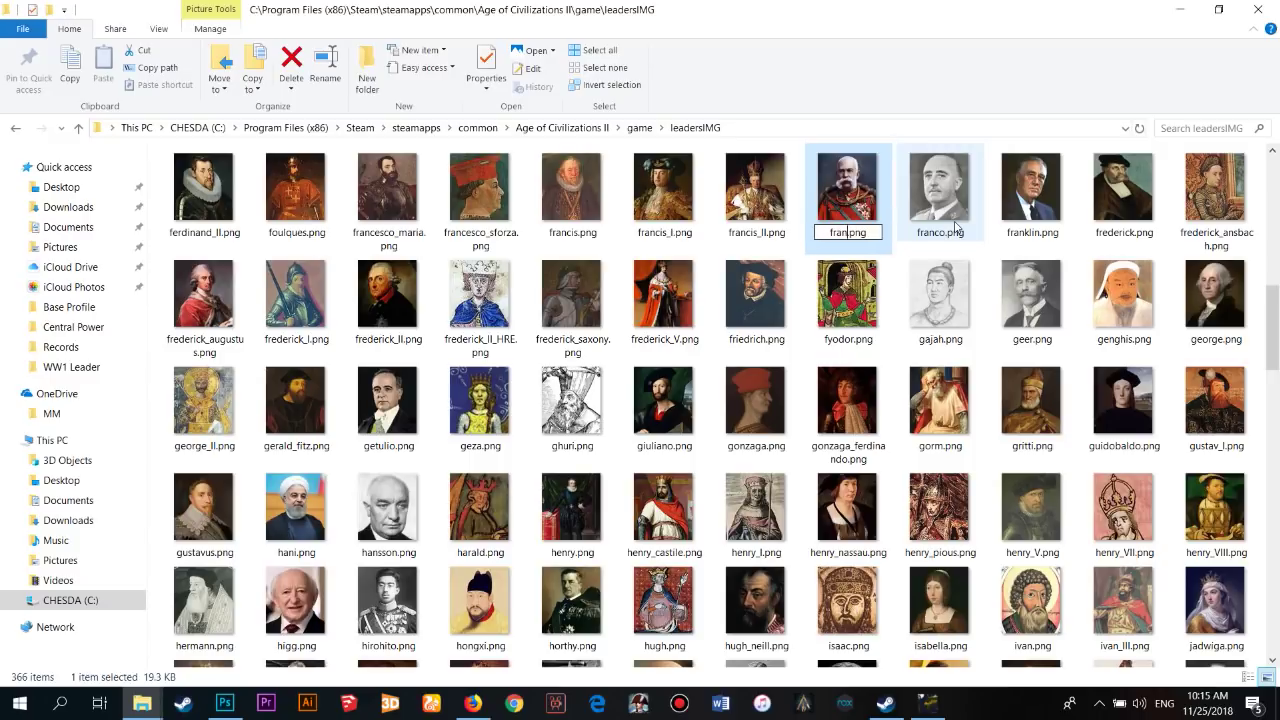
pyautogui.press('Return')
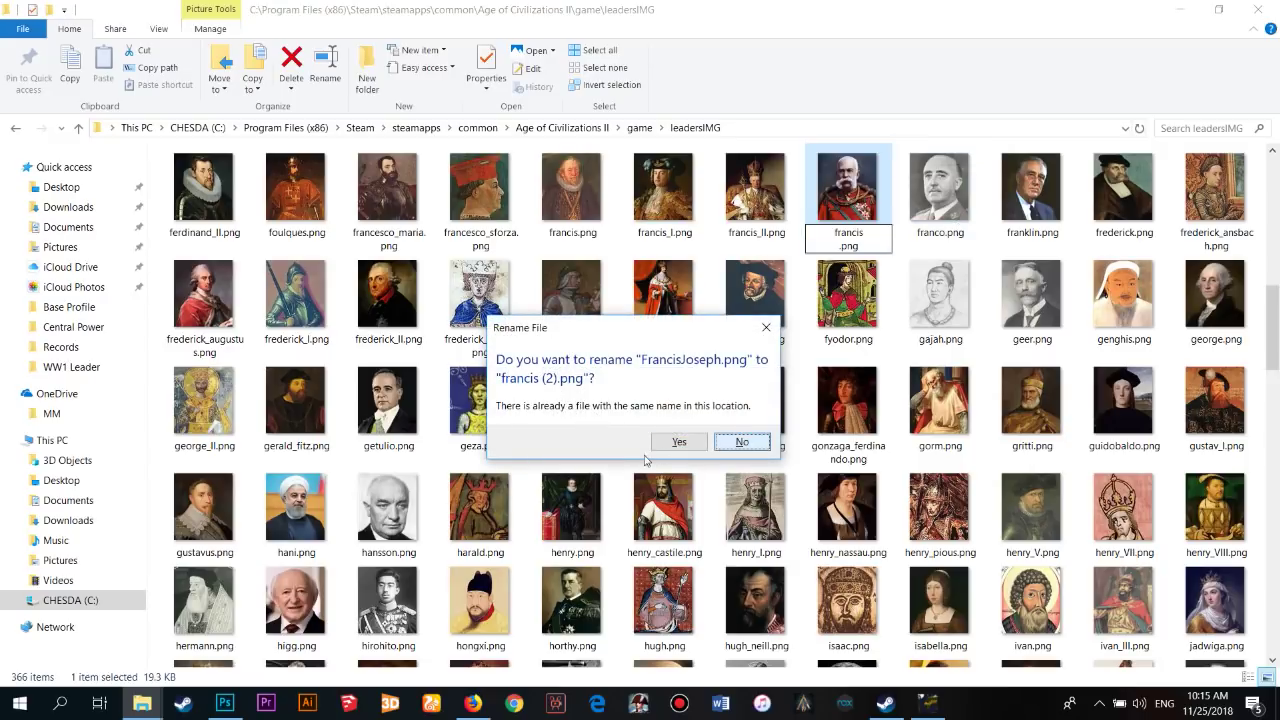
pyautogui.click(679, 442)
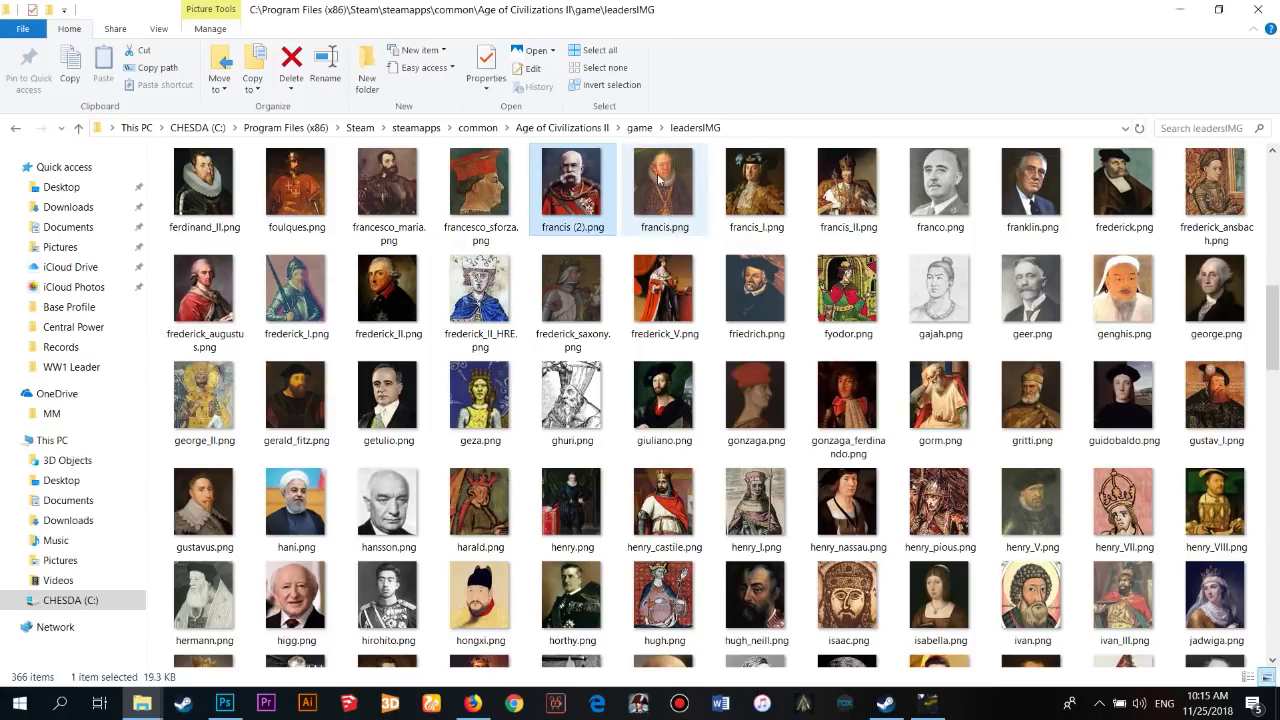
# Rename the Francis Joseph portrait file in the leadersIMG folder to francisj.png
pyautogui.rightClick(576, 226)
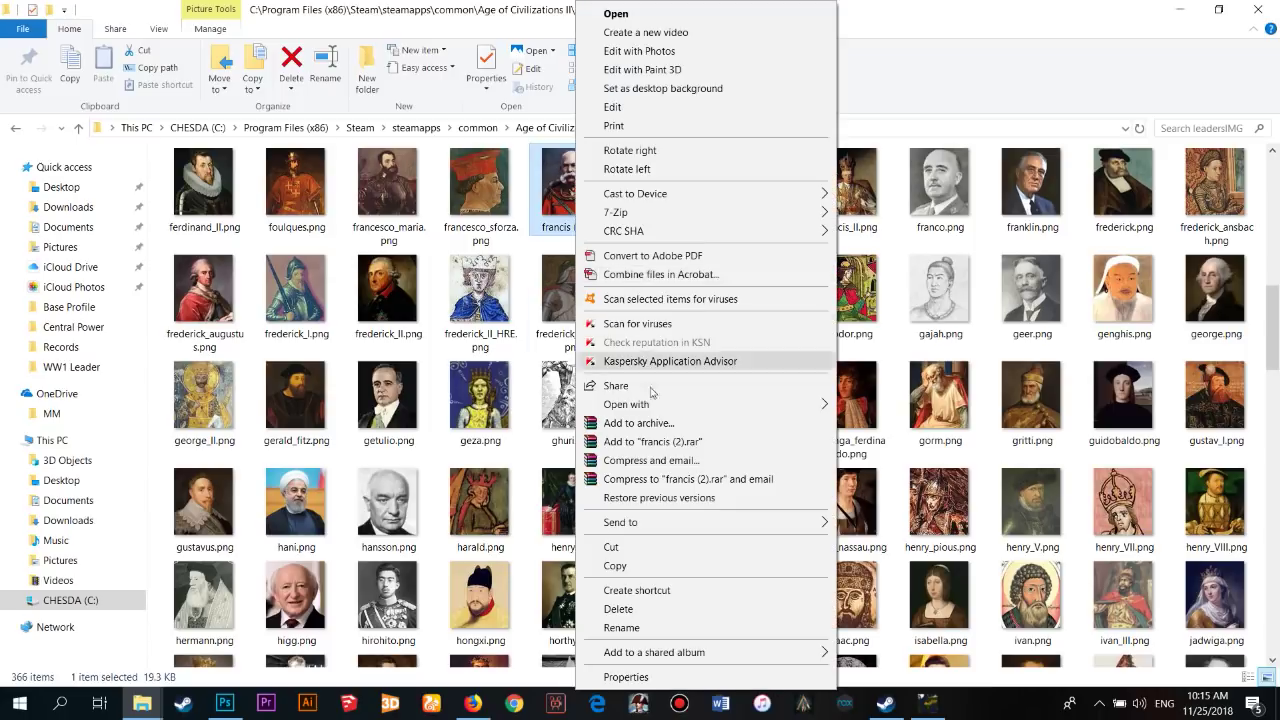
pyautogui.click(621, 627)
pyautogui.click(572, 227)
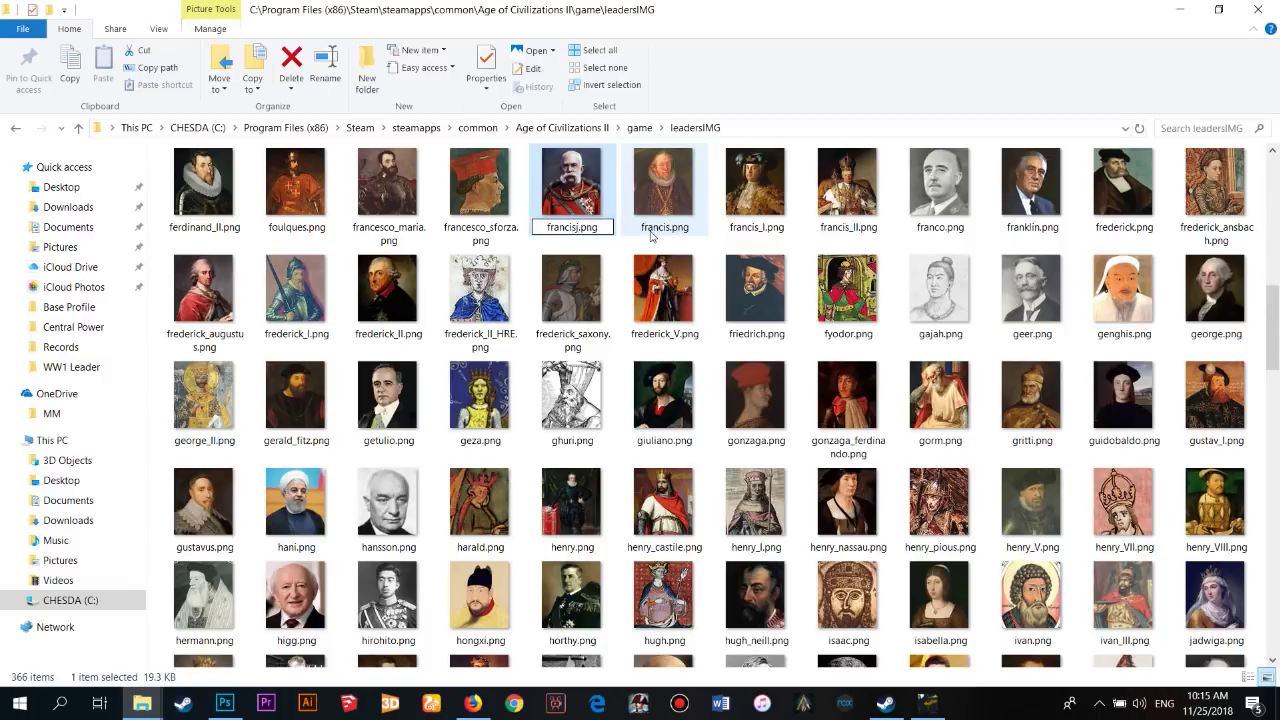
pyautogui.press('Return')
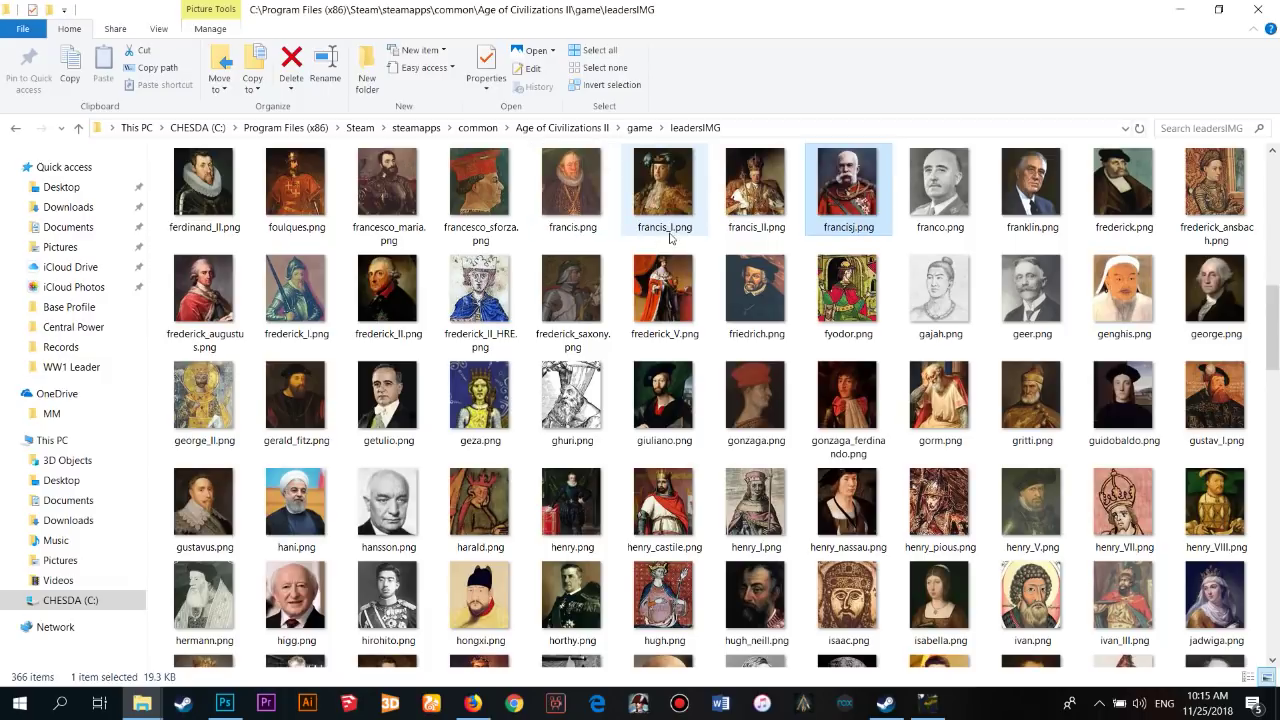
# Switch back to the game, set Francis Joseph's image name to francisj.png, and save the leader
pyautogui.click(929, 703)
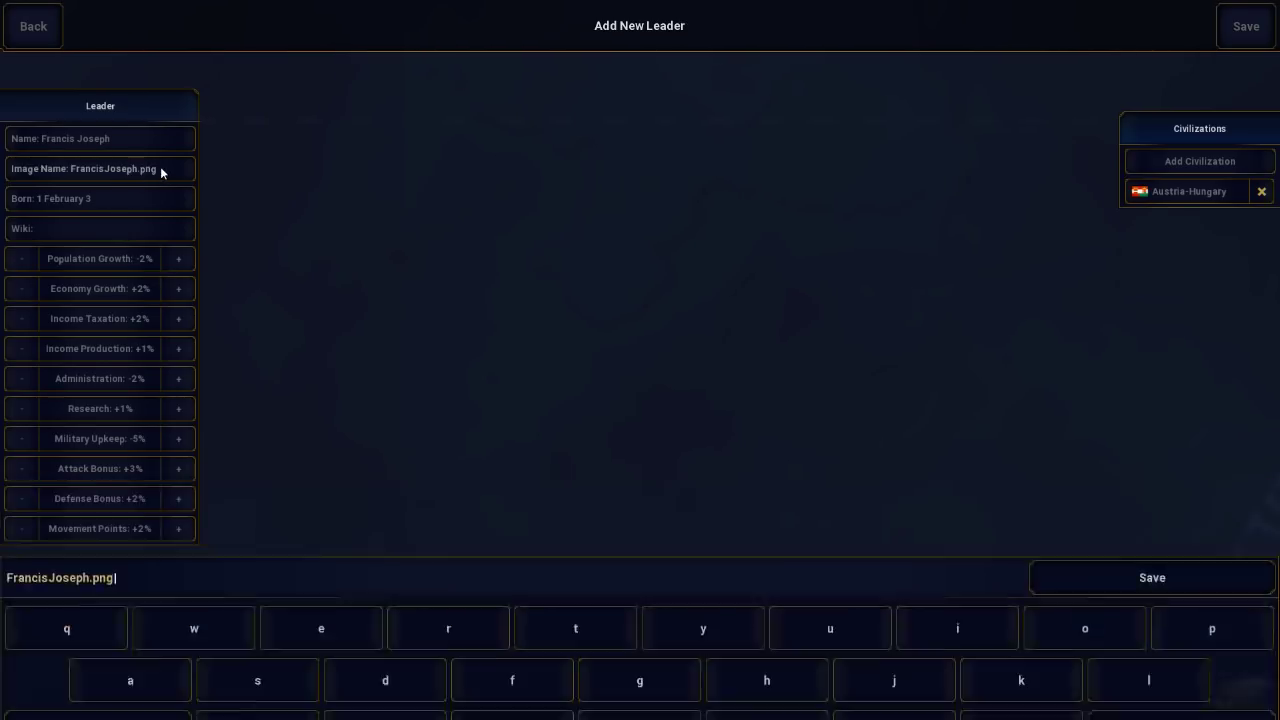
pyautogui.press('BackSpace')
pyautogui.press('BackSpace')
pyautogui.press('BackSpace')
pyautogui.press('BackSpace')
pyautogui.press('BackSpace')
pyautogui.press('BackSpace')
pyautogui.press('BackSpace')
pyautogui.press('BackSpace')
pyautogui.press('BackSpace')
pyautogui.press('BackSpace')
pyautogui.press('BackSpace')
pyautogui.press('BackSpace')
pyautogui.press('BackSpace')
pyautogui.press('BackSpace')
pyautogui.press('BackSpace')
pyautogui.press('BackSpace')
pyautogui.press('BackSpace')
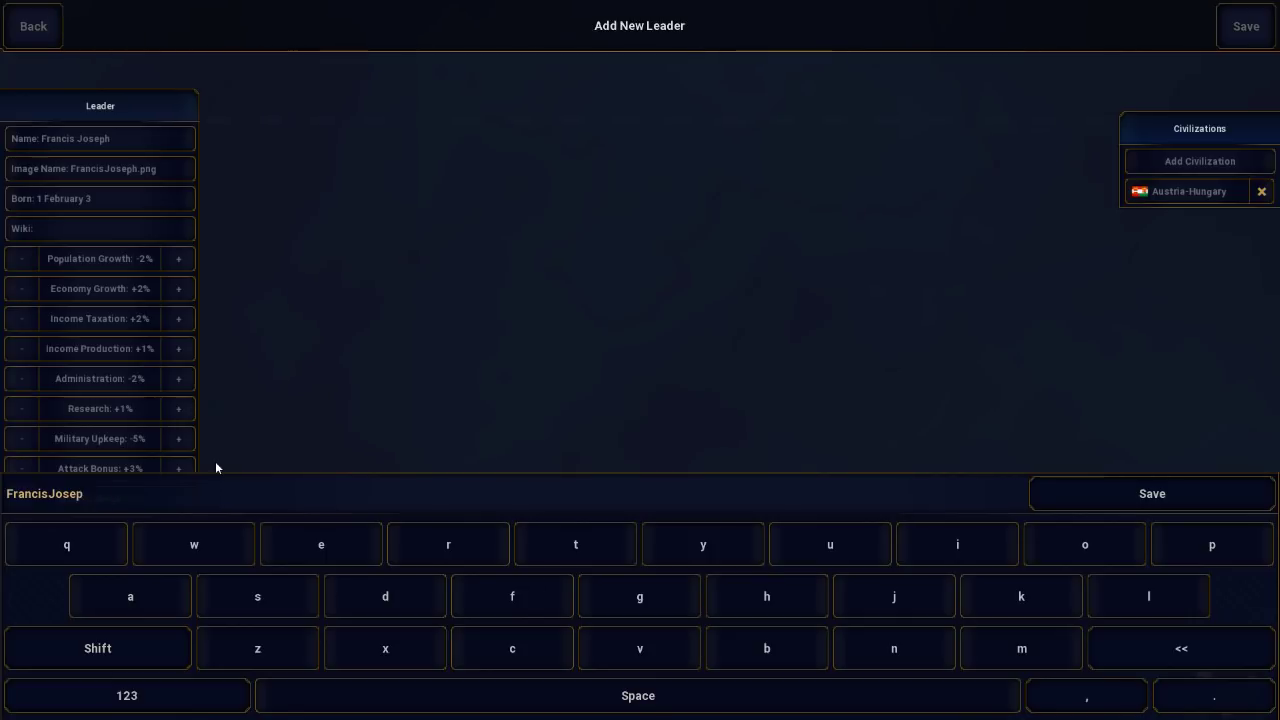
pyautogui.write('fran')
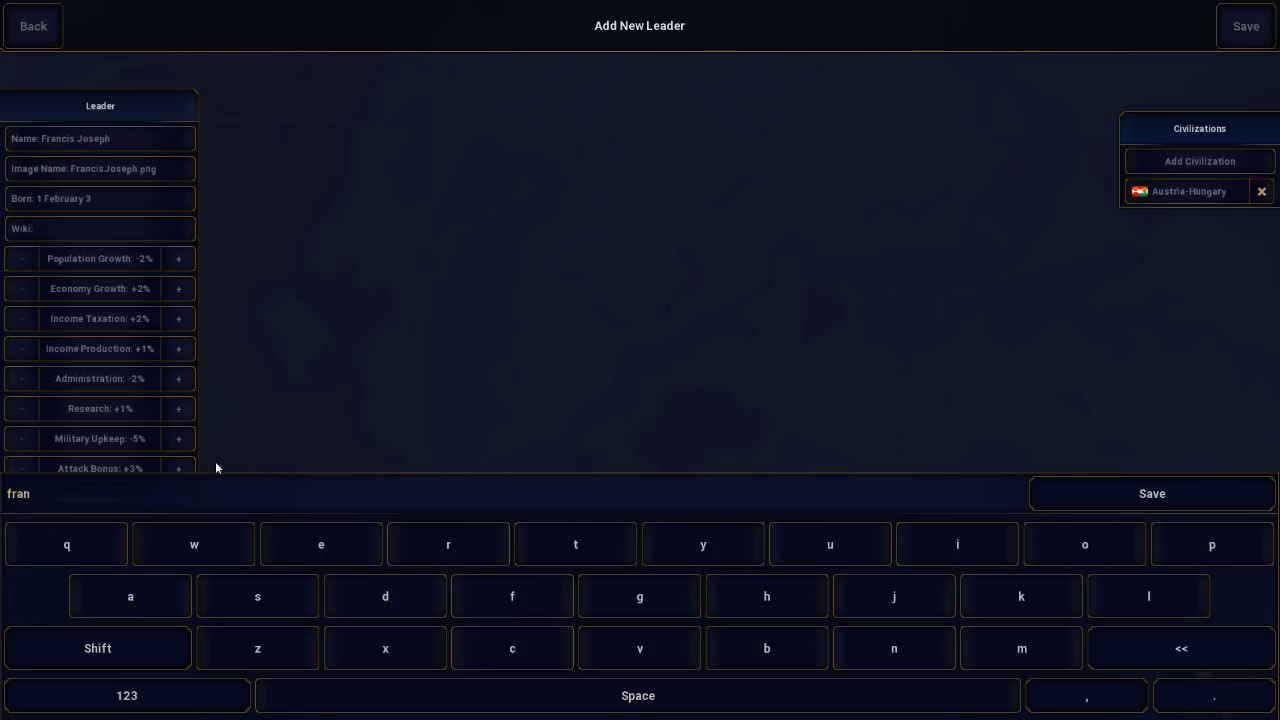
pyautogui.write('cisj.png')
pyautogui.click(1148, 508)
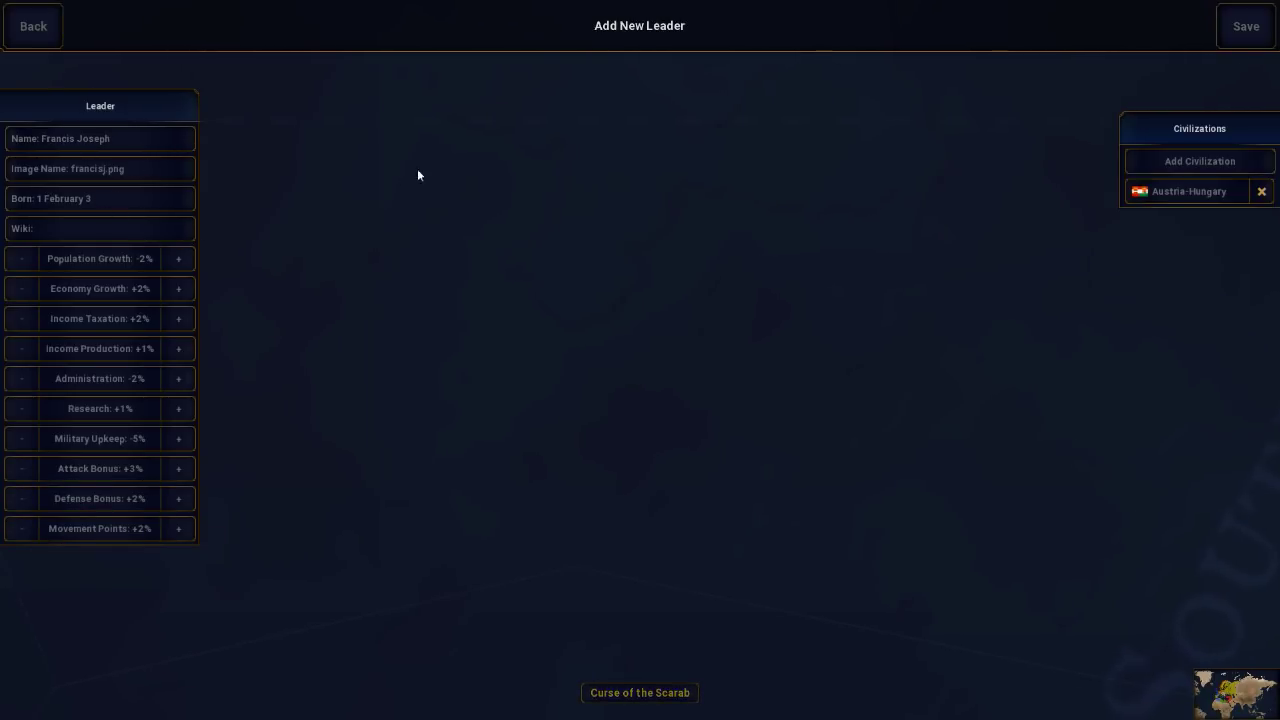
pyautogui.click(1232, 38)
# Leave the leader editor and game editor and open the games menu
pyautogui.click(652, 702)
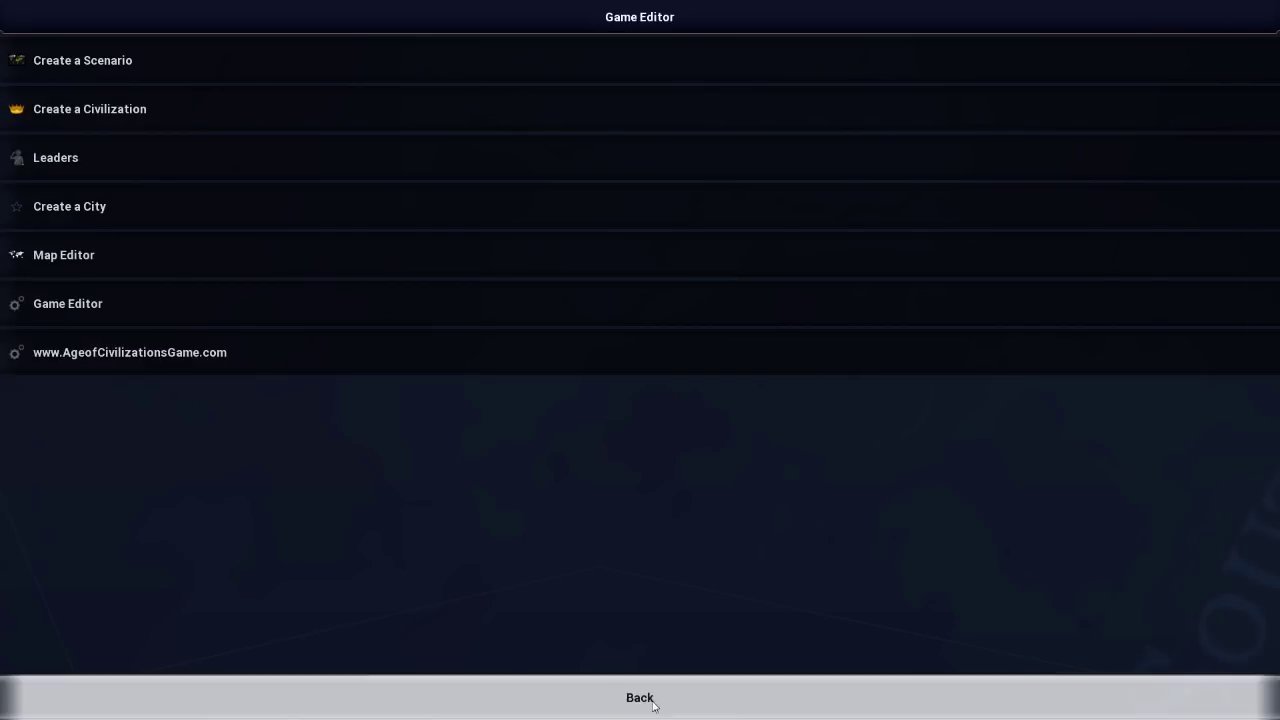
pyautogui.click(656, 709)
pyautogui.click(748, 263)
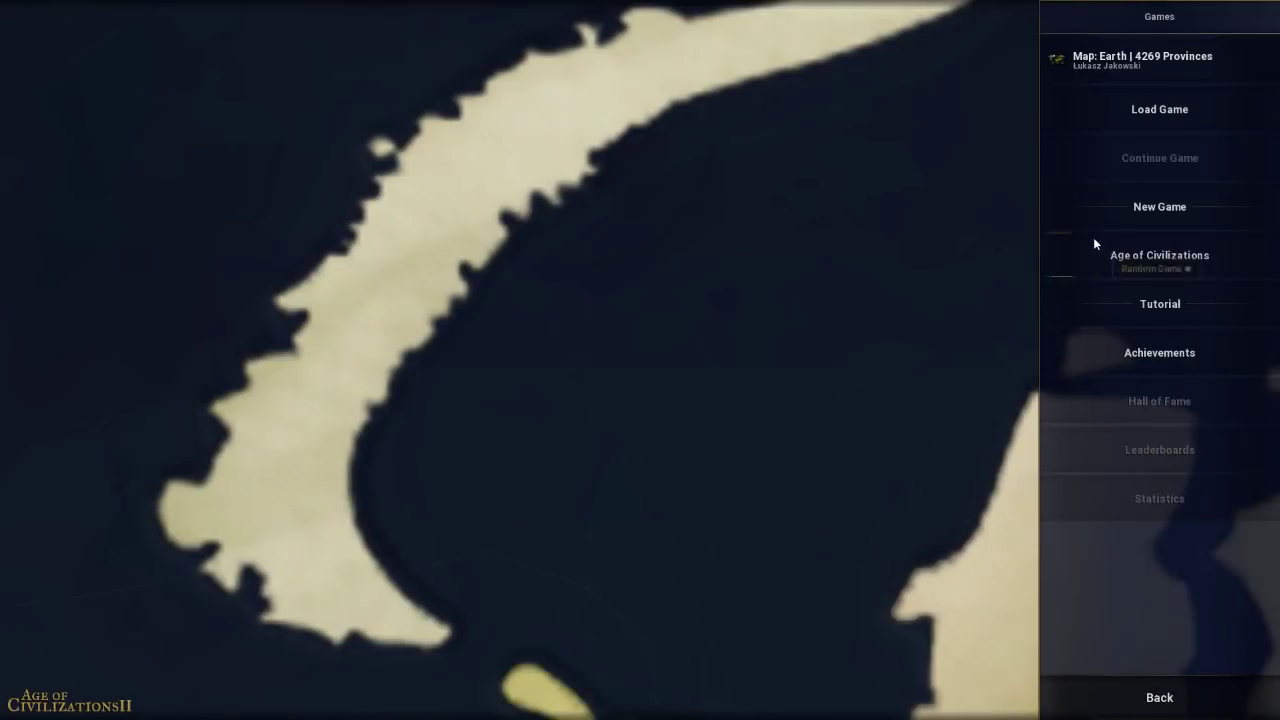
pyautogui.click(1141, 259)
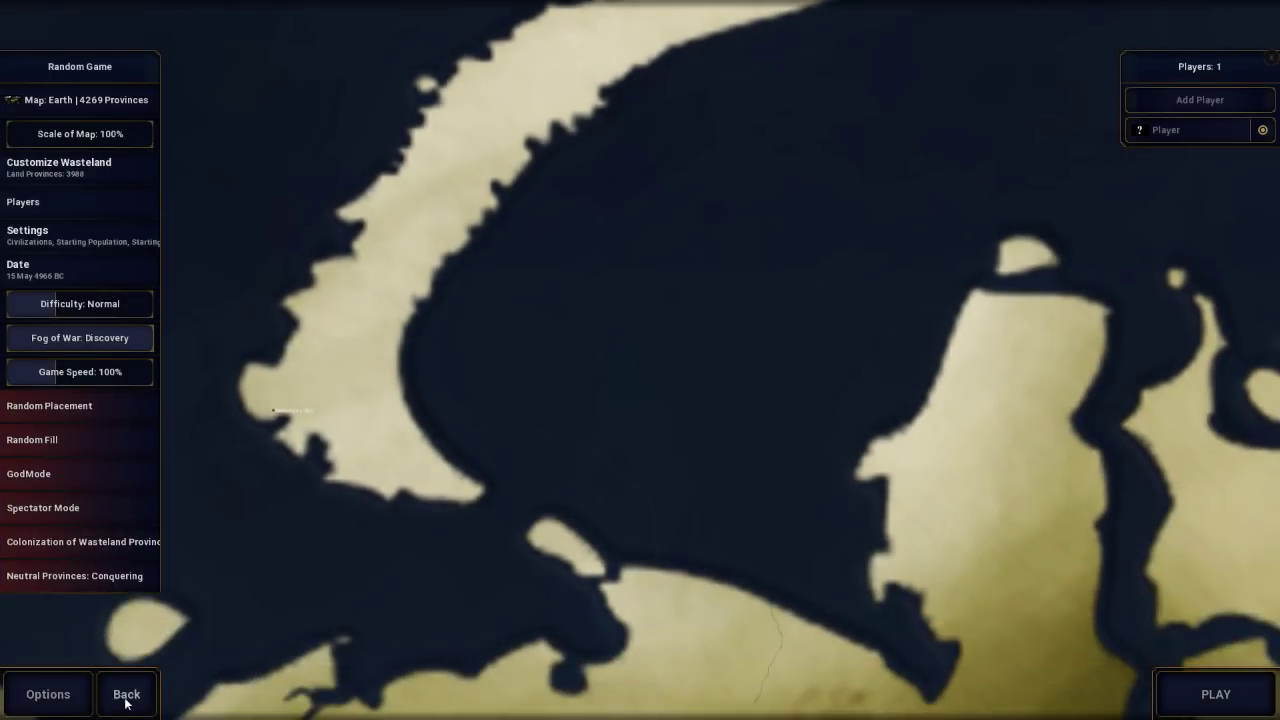
pyautogui.click(127, 694)
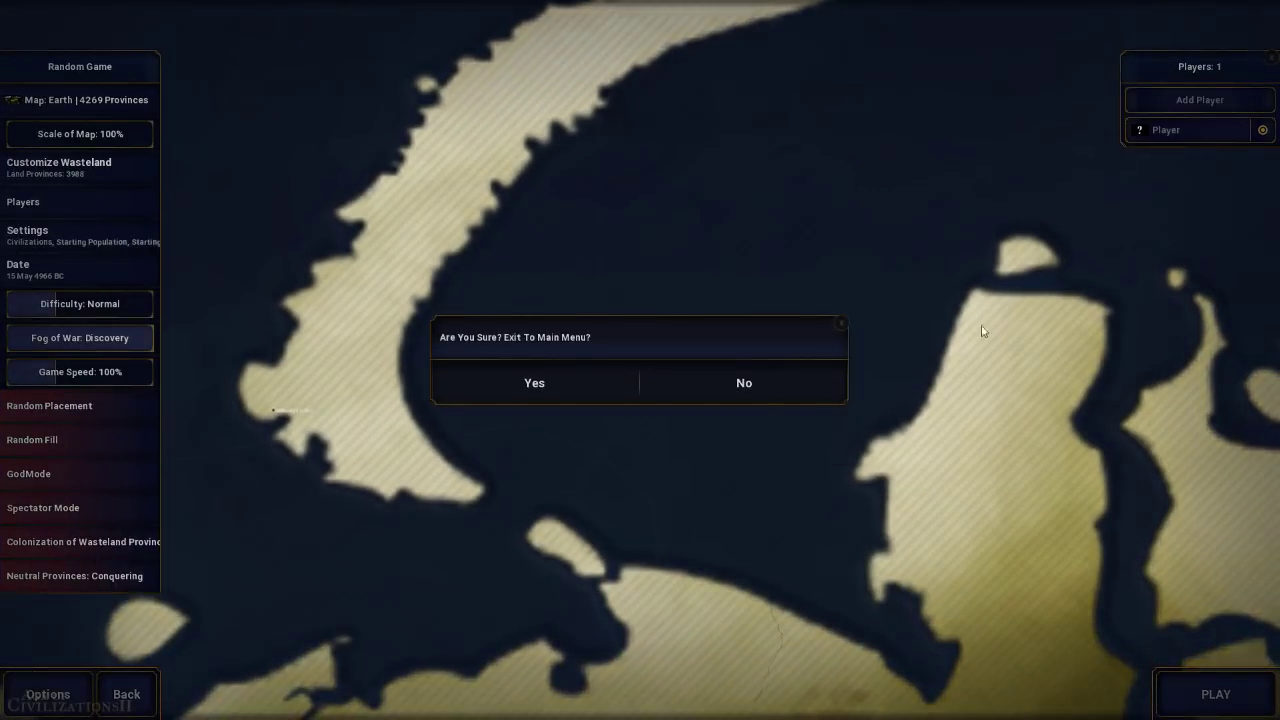
pyautogui.click(610, 388)
# Open the World War I 1914 Europe scenario in a new game and check the leaders of Austria-Hungary, the German Empire and the Russian Empire
pyautogui.click(1127, 202)
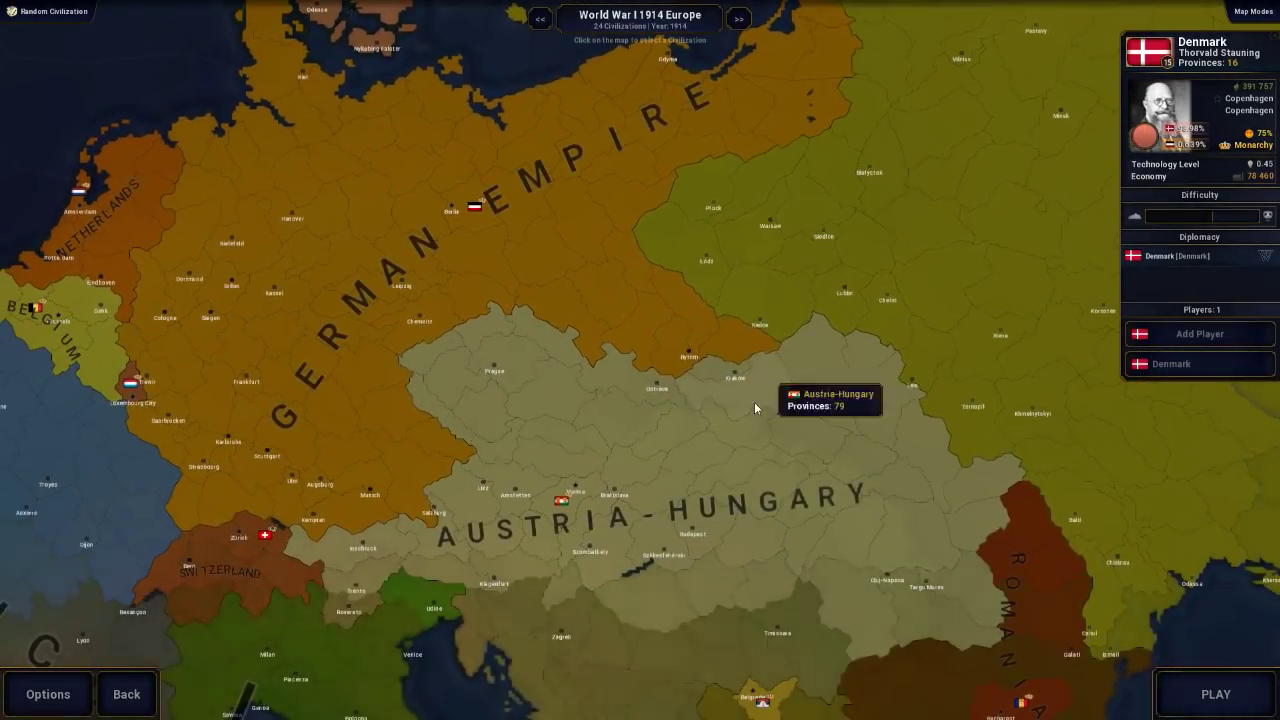
pyautogui.click(755, 404)
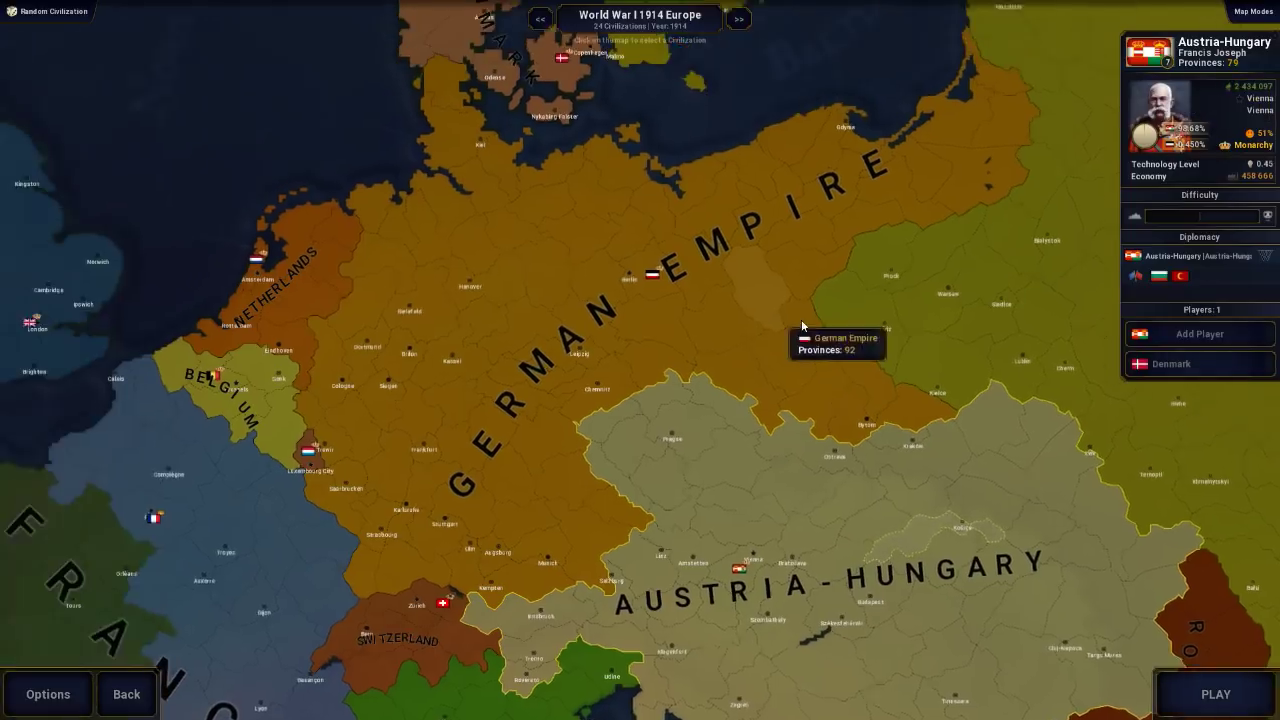
pyautogui.click(801, 319)
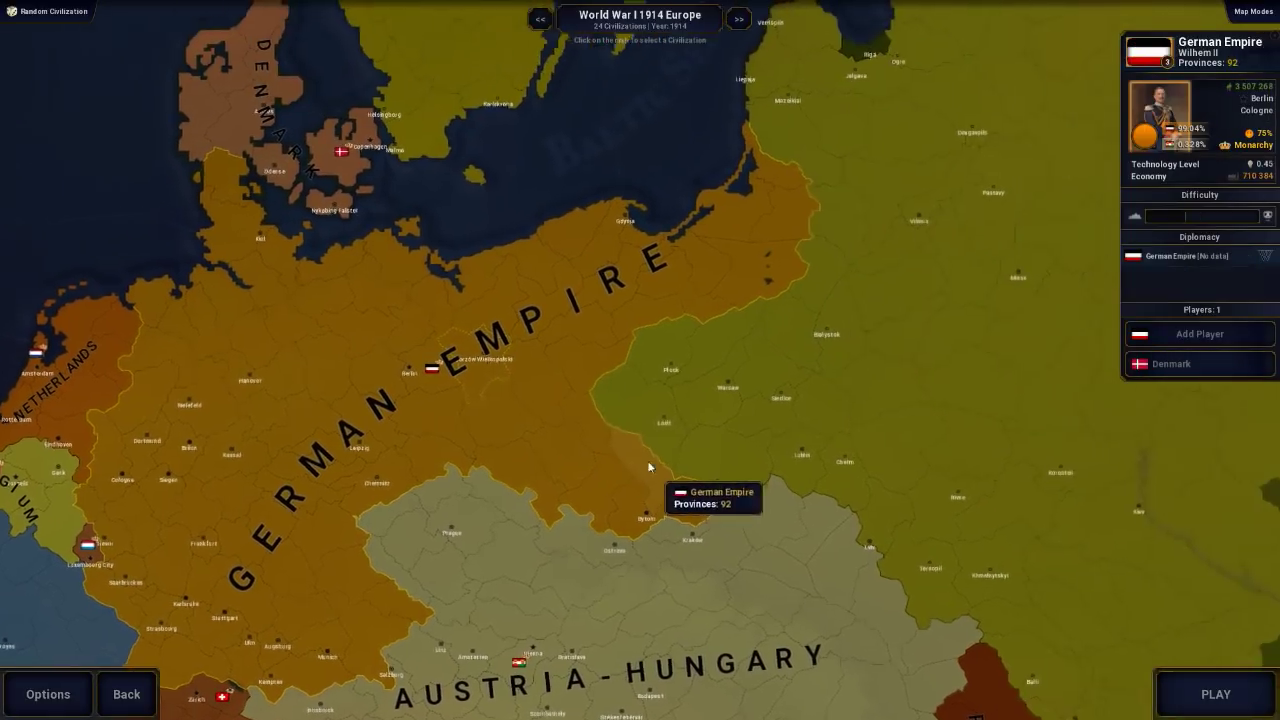
pyautogui.click(1015, 332)
pyautogui.scroll(-5, 628, 330)
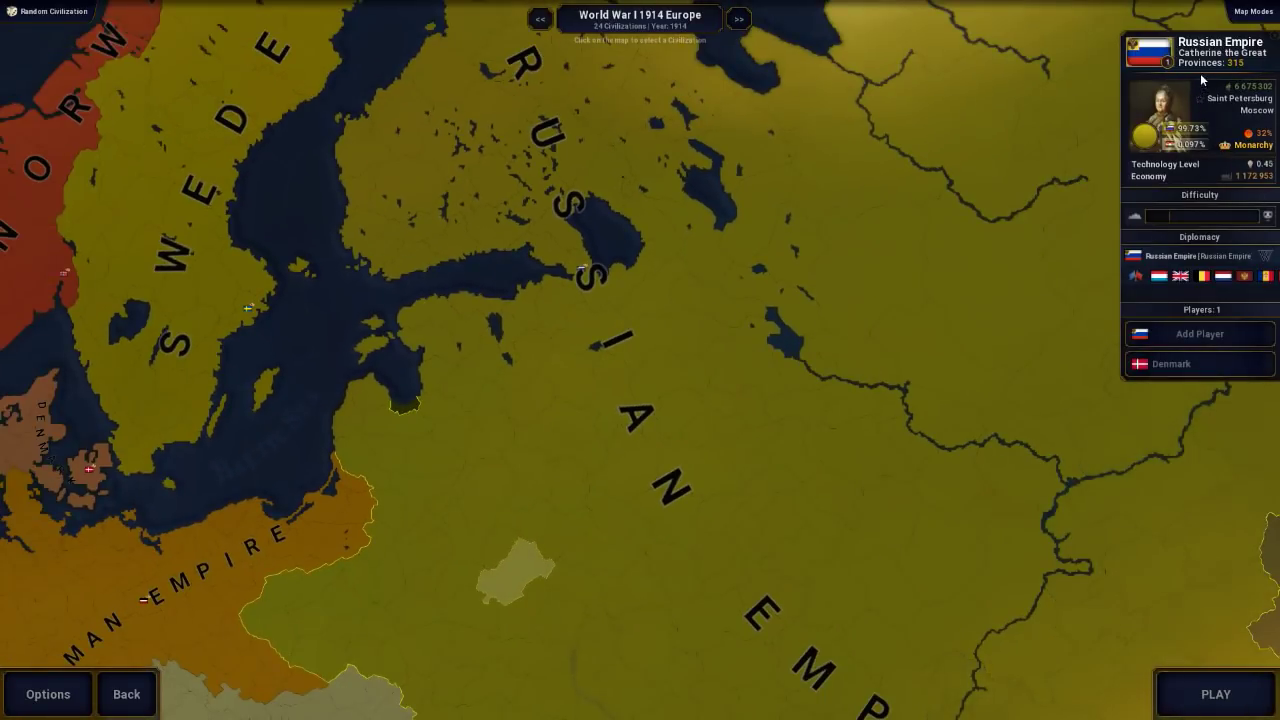
# Check the leader names and portraits of the United Kingdom, France and Italy on the scenario map
pyautogui.moveTo(715, 422); pyautogui.dragTo(963, 238)
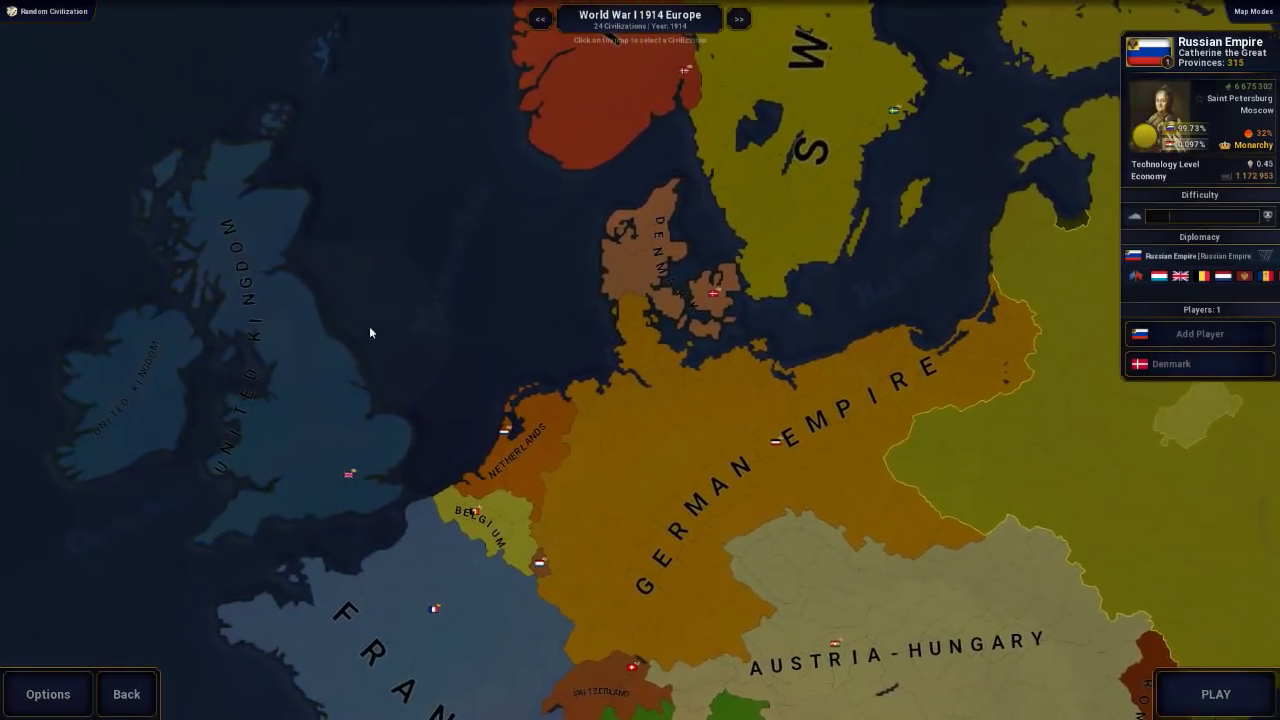
pyautogui.click(366, 329)
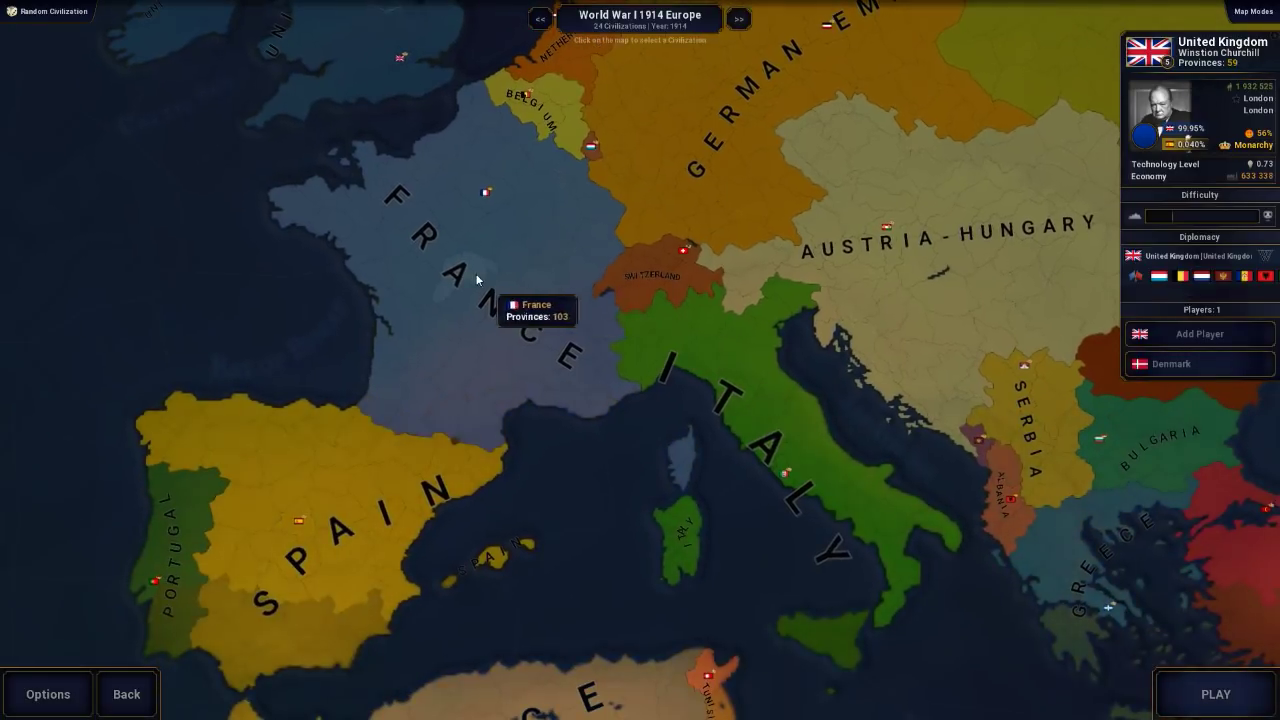
pyautogui.click(530, 292)
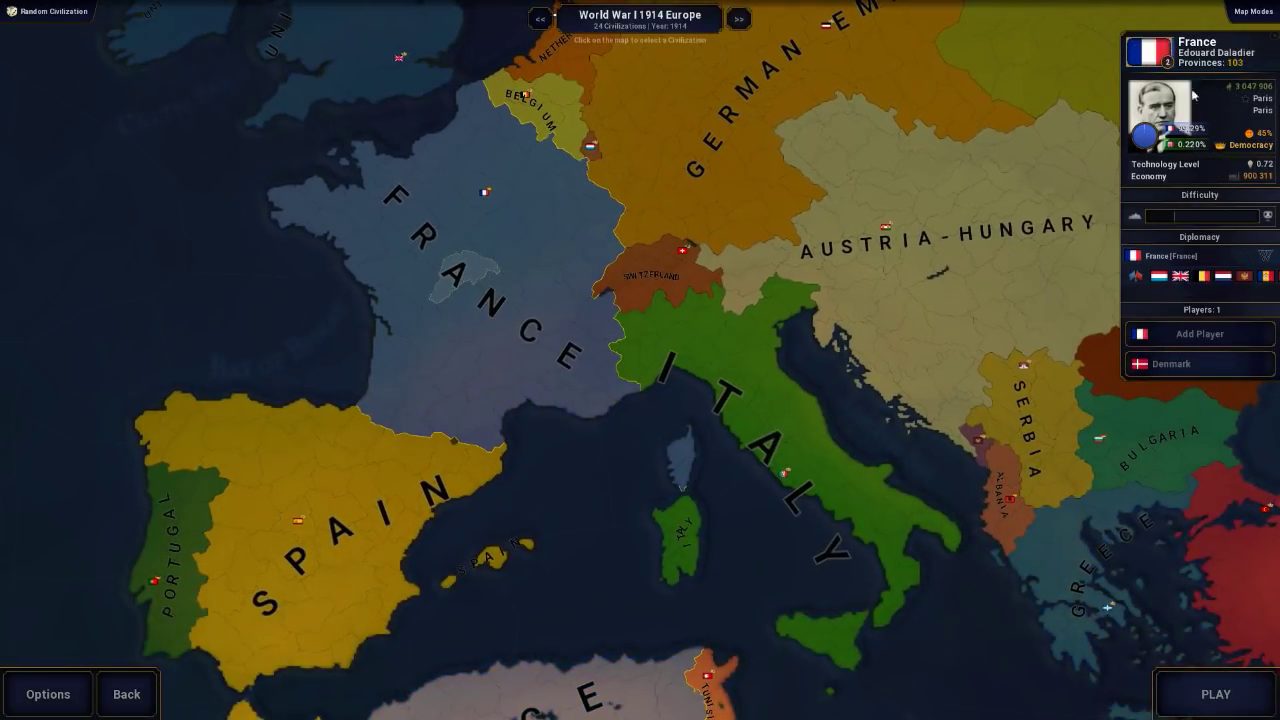
pyautogui.click(751, 466)
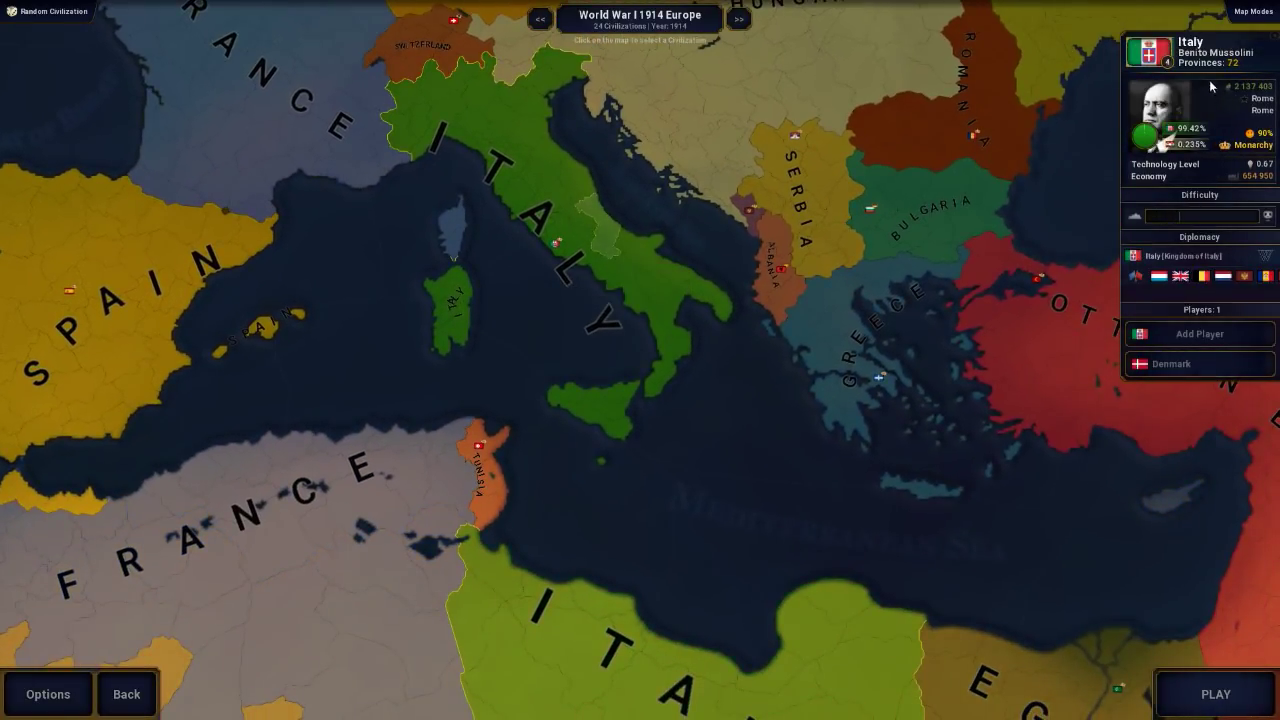
pyautogui.moveTo(1203, 69)
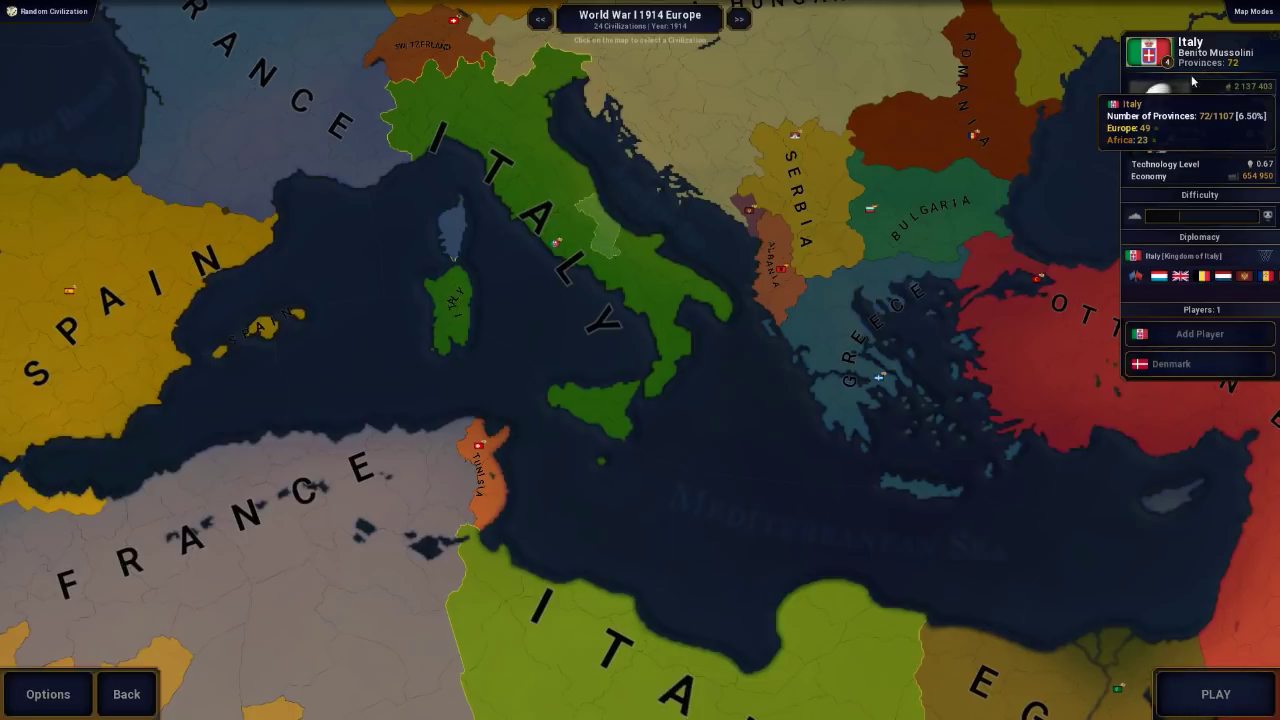
# Check which leaders are assigned to Serbia, Greece, the Ottoman Empire and Bulgaria on the scenario map
pyautogui.moveTo(946, 212); pyautogui.dragTo(599, 476)
pyautogui.scroll(2, 599, 481)
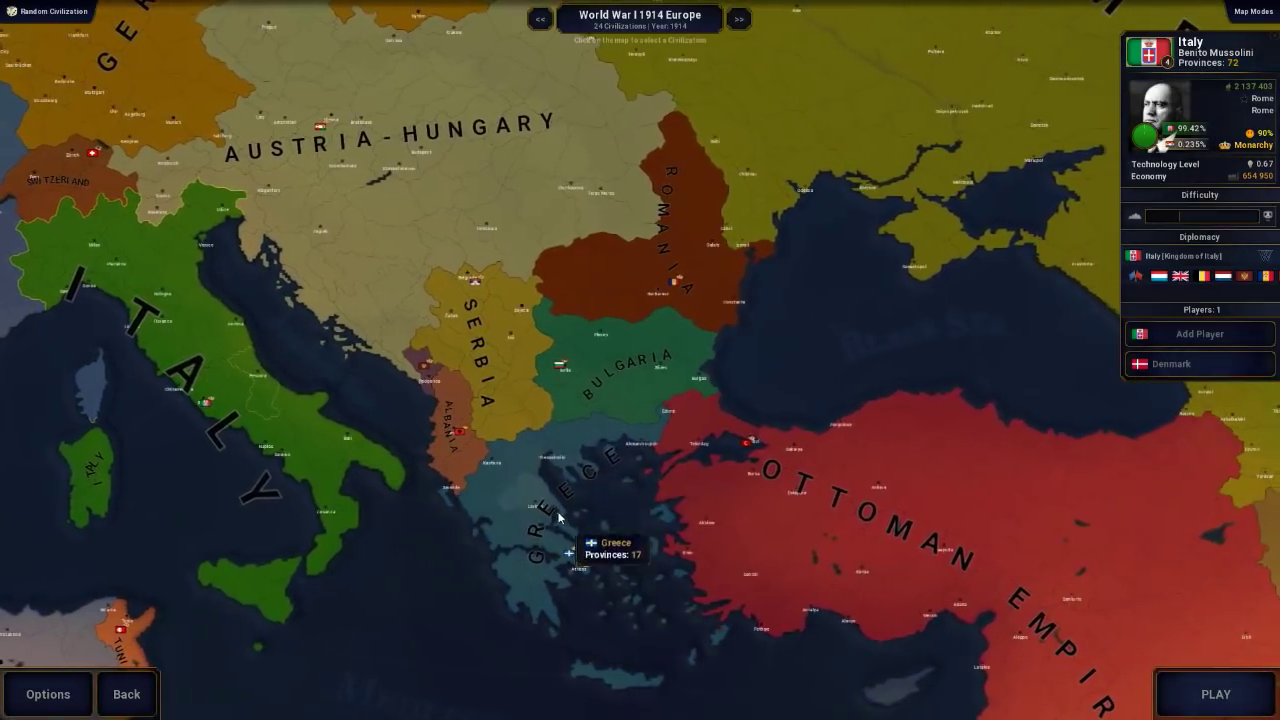
pyautogui.click(430, 385)
pyautogui.scroll(3, 480, 515)
pyautogui.scroll(1, 494, 501)
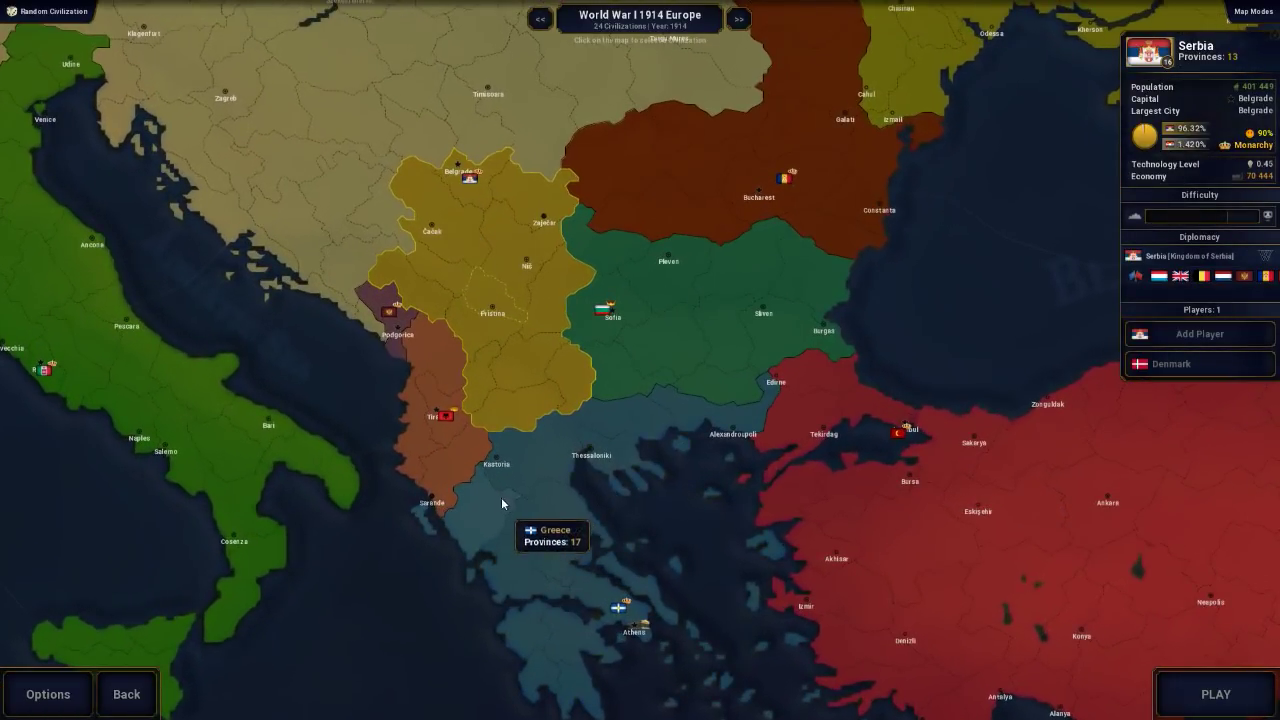
pyautogui.click(569, 486)
pyautogui.moveTo(1067, 291); pyautogui.dragTo(727, 284)
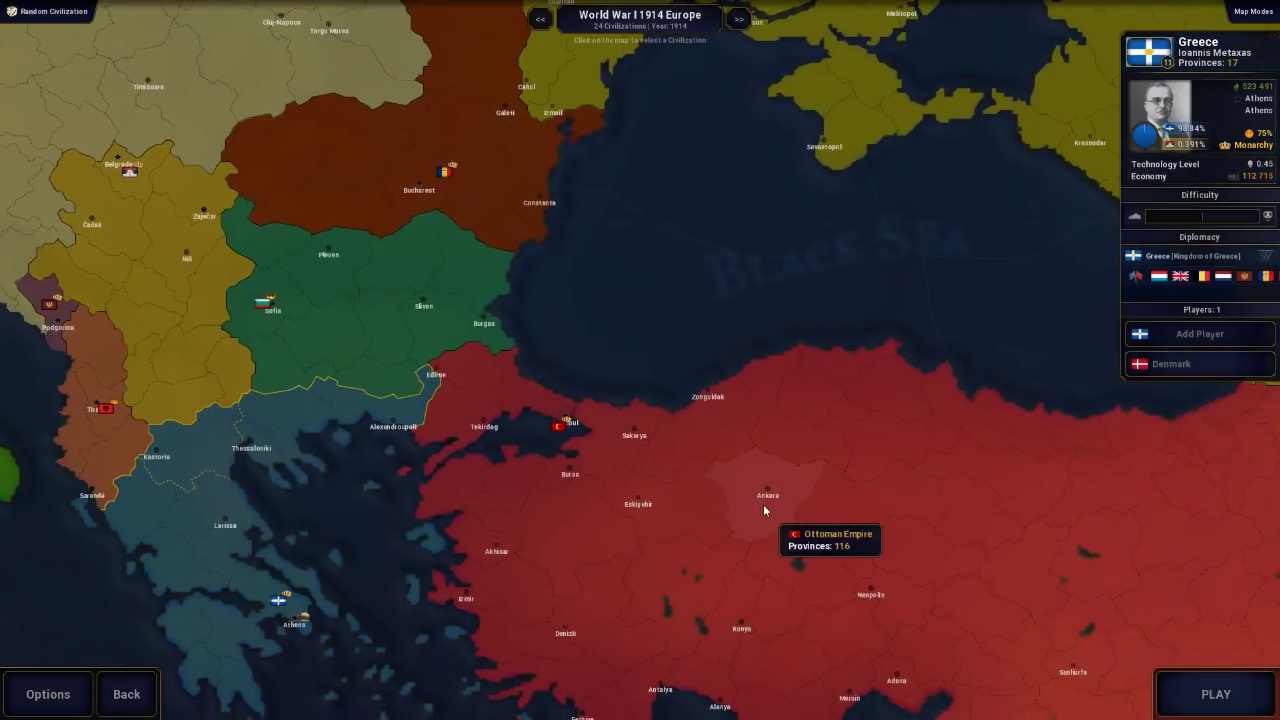
pyautogui.click(764, 510)
pyautogui.scroll(-3, 880, 508)
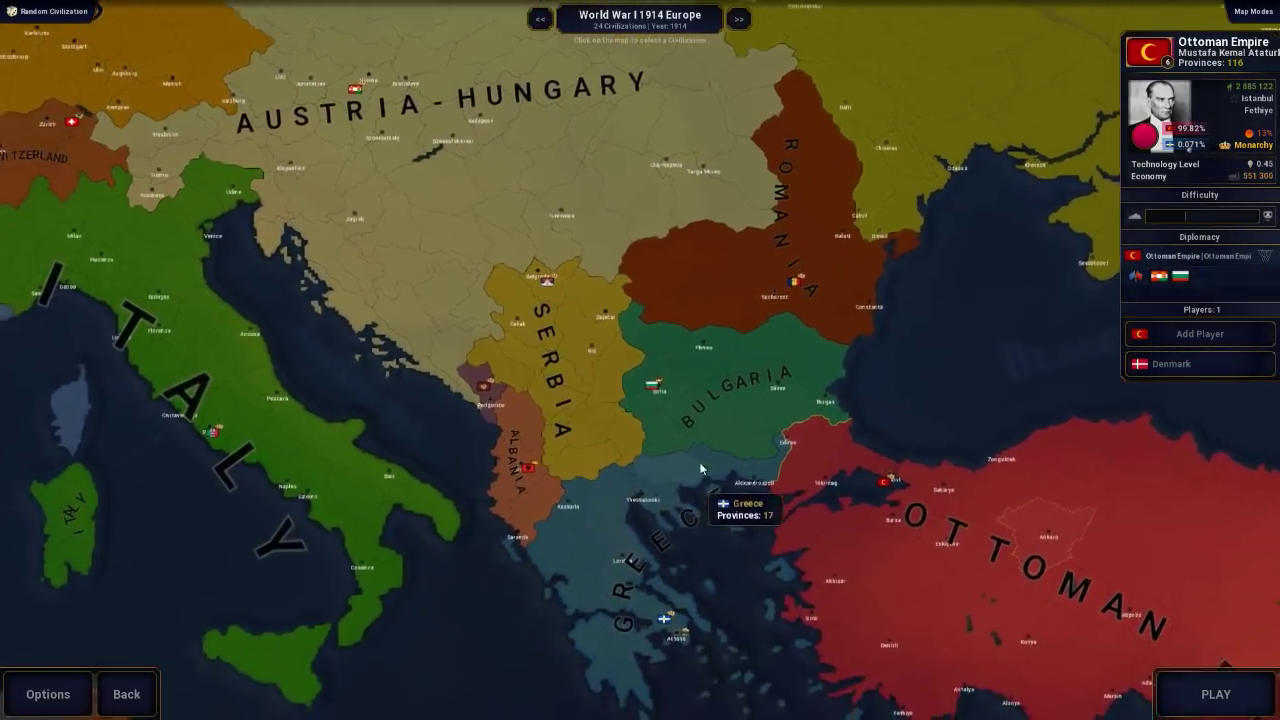
pyautogui.click(700, 450)
pyautogui.scroll(2, 928, 336)
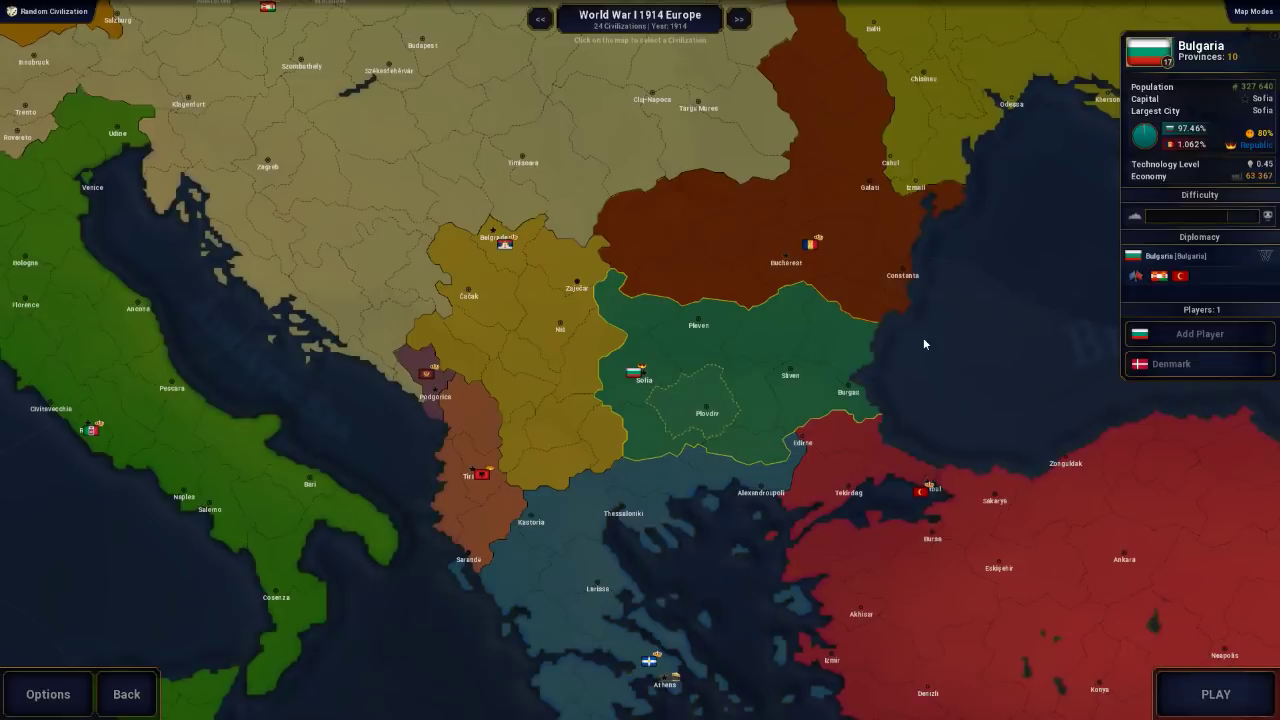
# Switch to the WW1 Leader folder, go into Central Power, and open 1200px-Ferdinand_of_Bulgaria_2.jpg in Photoshop
pyautogui.hotkey('alt', 'Tab')
pyautogui.click(151, 589)
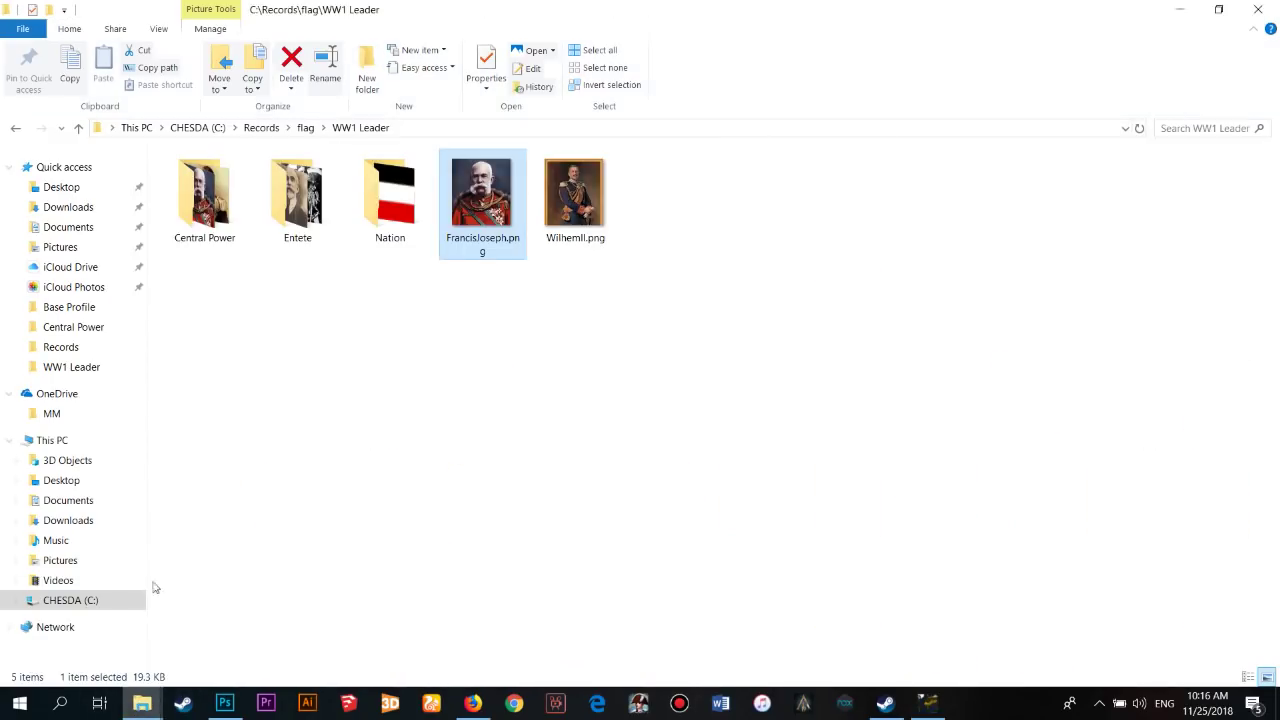
pyautogui.doubleClick(213, 216)
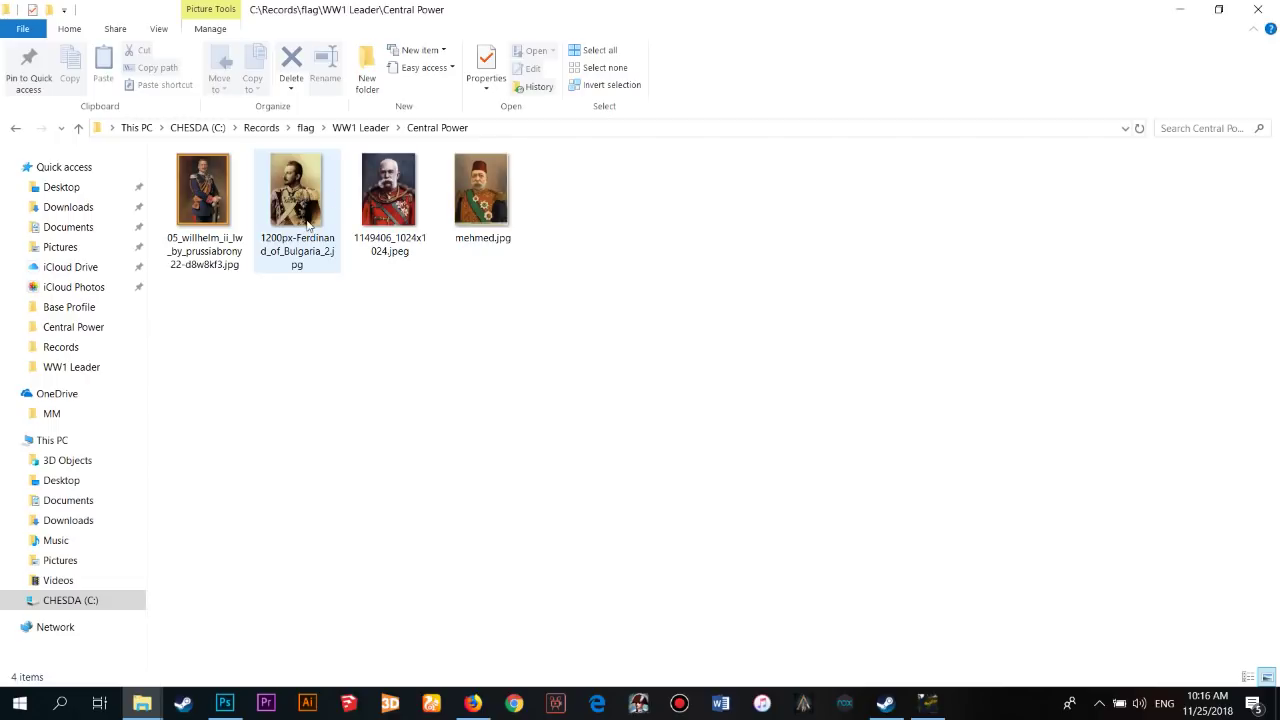
pyautogui.click(309, 226)
pyautogui.moveTo(309, 225); pyautogui.dragTo(551, 67)
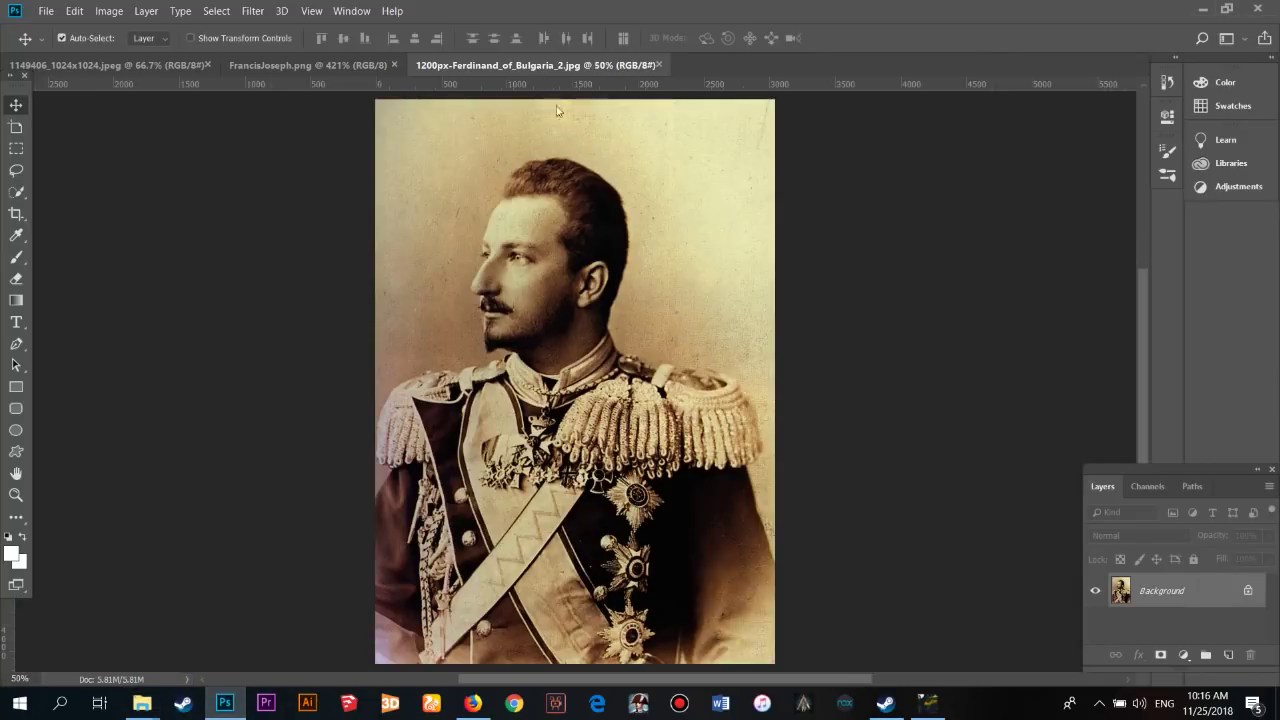
# Create a new 88 x 100 px document at 300 ppi with a white background
pyautogui.click(46, 12)
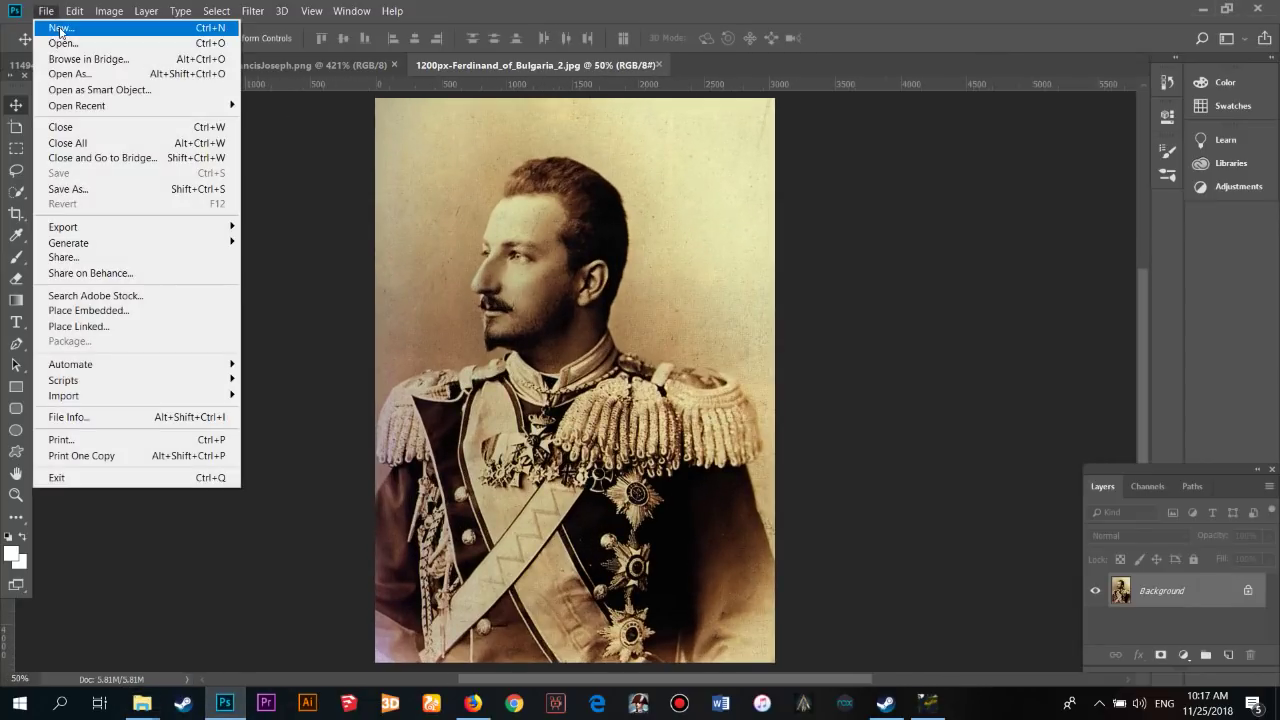
pyautogui.click(60, 29)
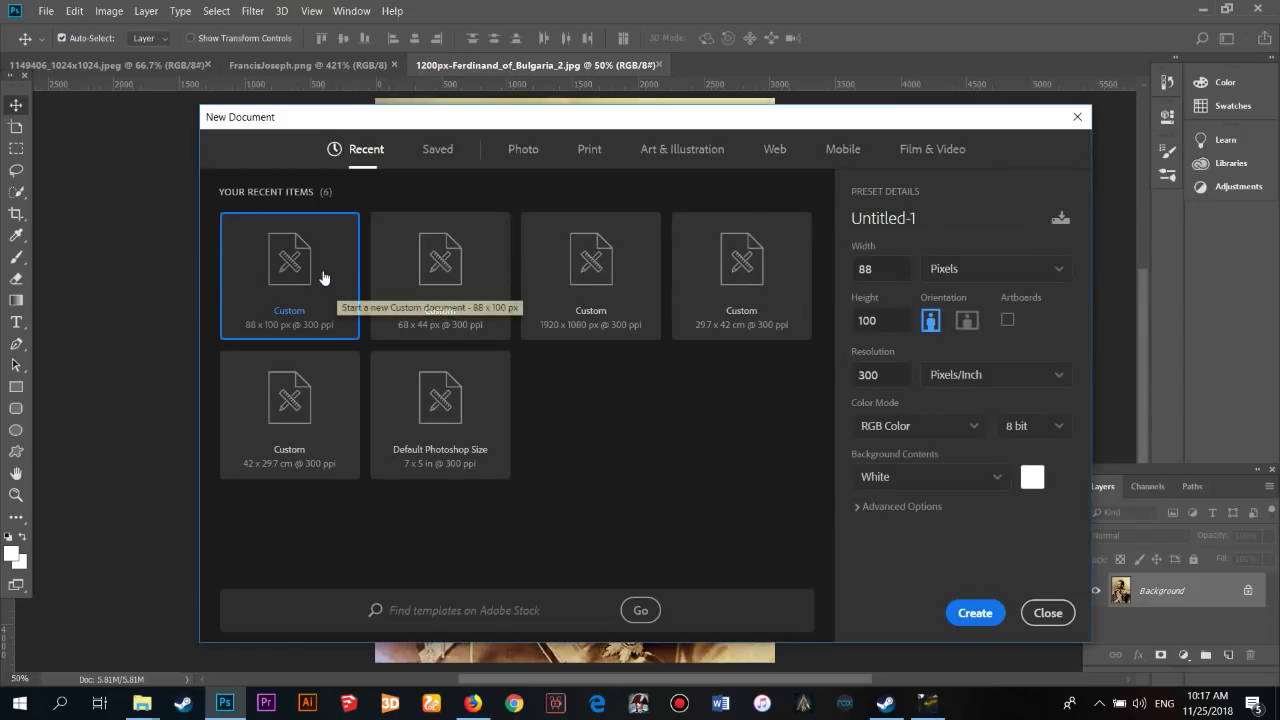
pyautogui.click(975, 613)
# Copy the Ferdinand of Bulgaria portrait into the new 88 x 100 px document as a layer
pyautogui.click(526, 65)
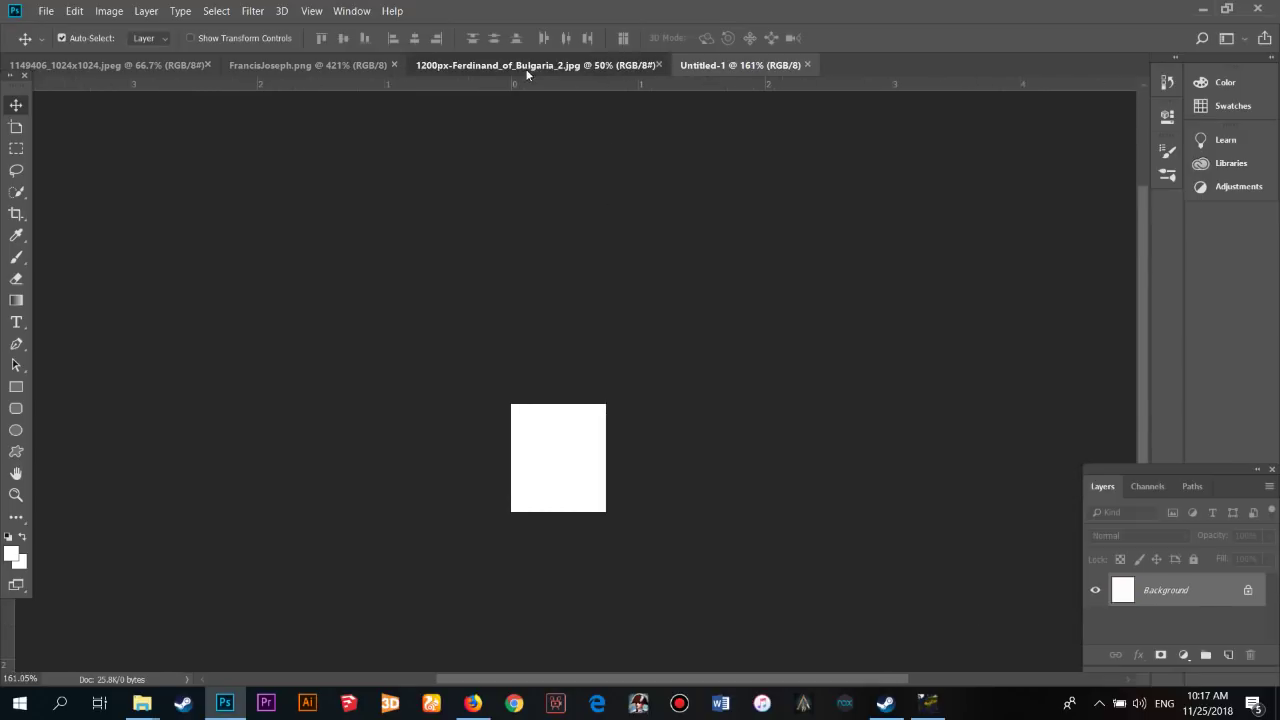
pyautogui.moveTo(659, 157); pyautogui.dragTo(574, 509)
pyautogui.scroll(-3, 692, 399)
# Scale the portrait layer down to about 7.3% and align it with the canvas so it fills the full width
pyautogui.hotkey('ctrl', 't')
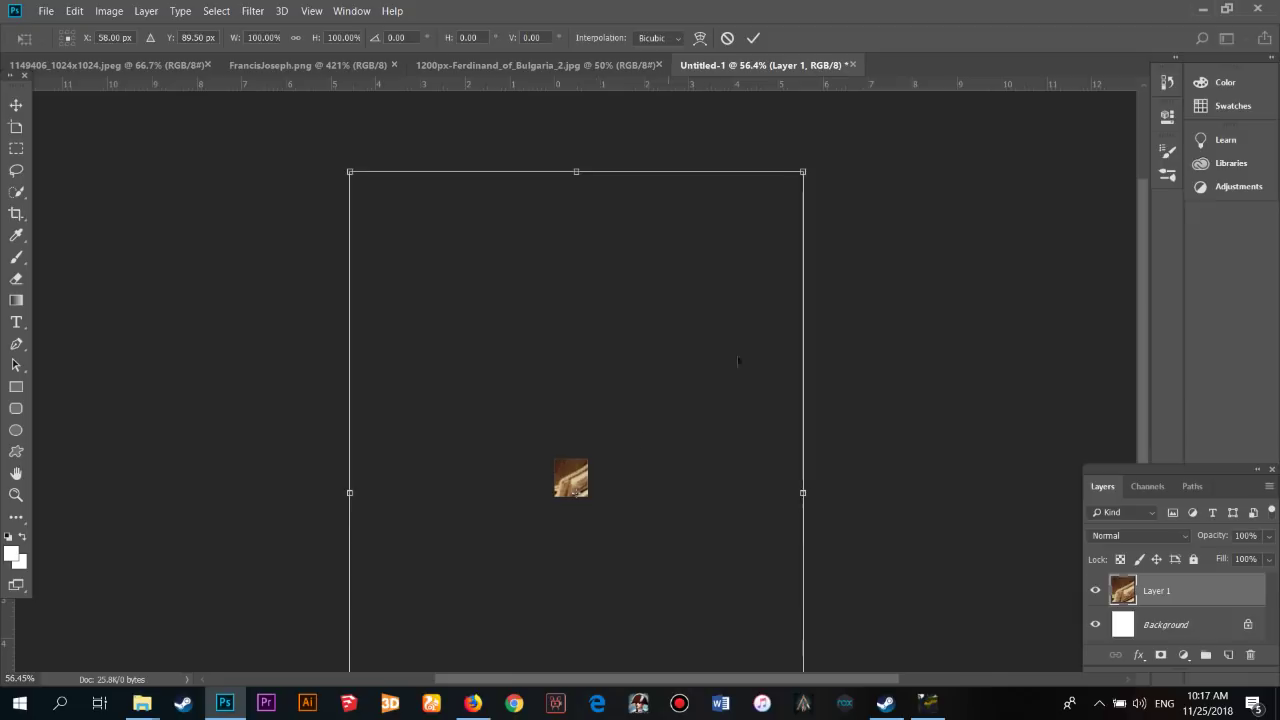
pyautogui.scroll(-3, 816, 269)
pyautogui.moveTo(810, 208); pyautogui.dragTo(690, 380)
pyautogui.scroll(3, 690, 405)
pyautogui.moveTo(690, 319); pyautogui.dragTo(561, 295)
pyautogui.scroll(3, 660, 345)
pyautogui.scroll(2, 591, 376)
pyautogui.moveTo(619, 466); pyautogui.dragTo(667, 539)
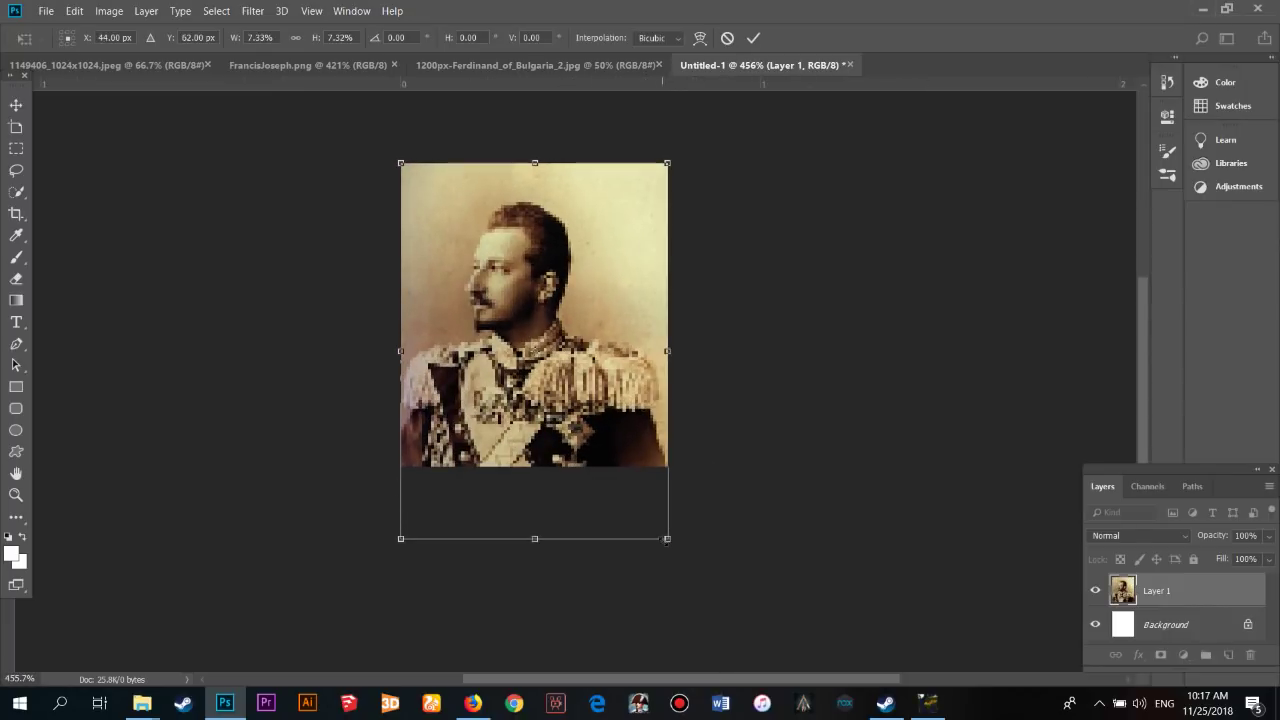
pyautogui.press('Return')
# Move the portrait up slightly within the canvas and merge it down into the background layer
pyautogui.moveTo(578, 425); pyautogui.dragTo(573, 394)
pyautogui.scroll(-1, 603, 395)
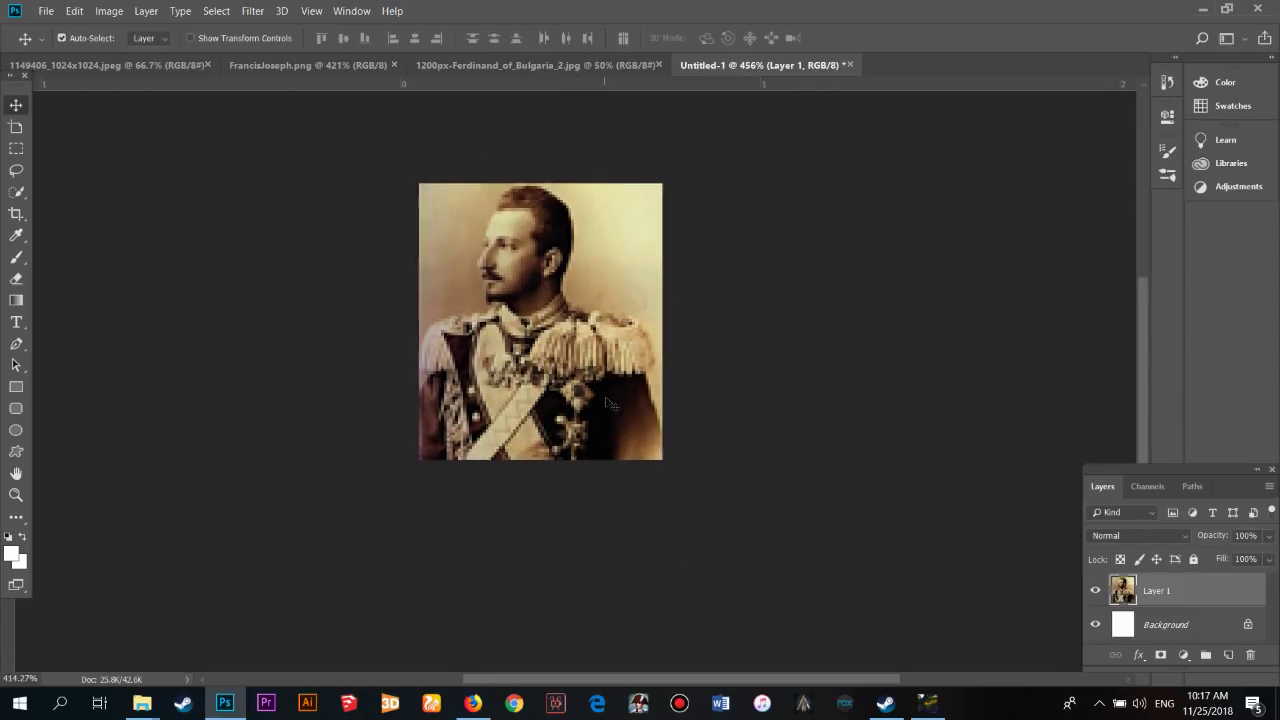
pyautogui.hotkey('ctrl', 'e')
# Save the merged portrait as the PNG file zferdi in the WW1 Leader folder, accepting the PNG options
pyautogui.click(46, 10)
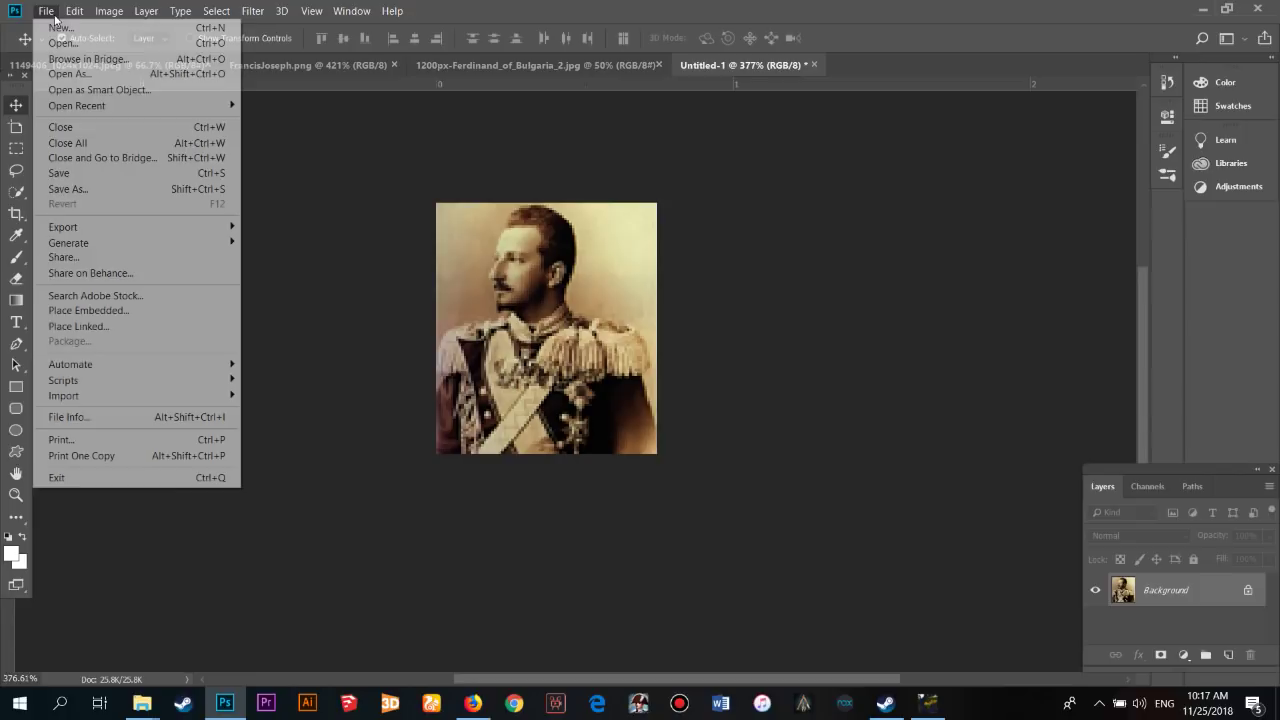
pyautogui.click(185, 190)
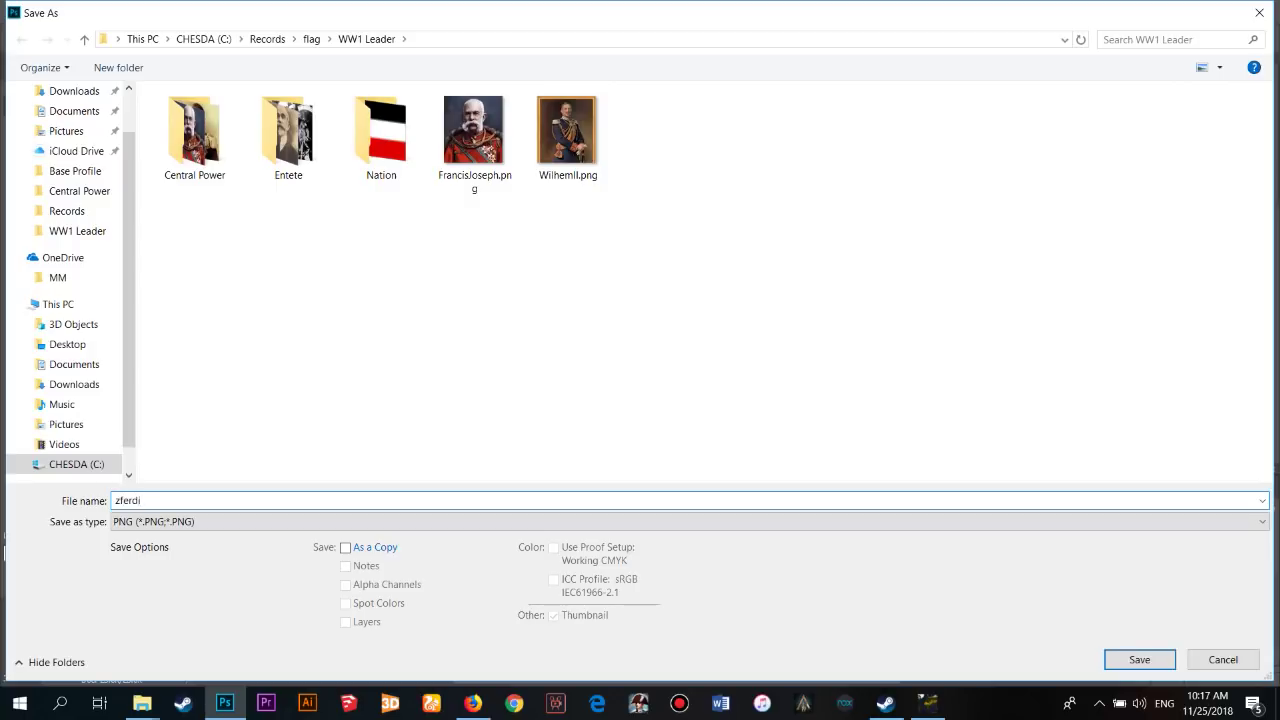
pyautogui.click(1168, 664)
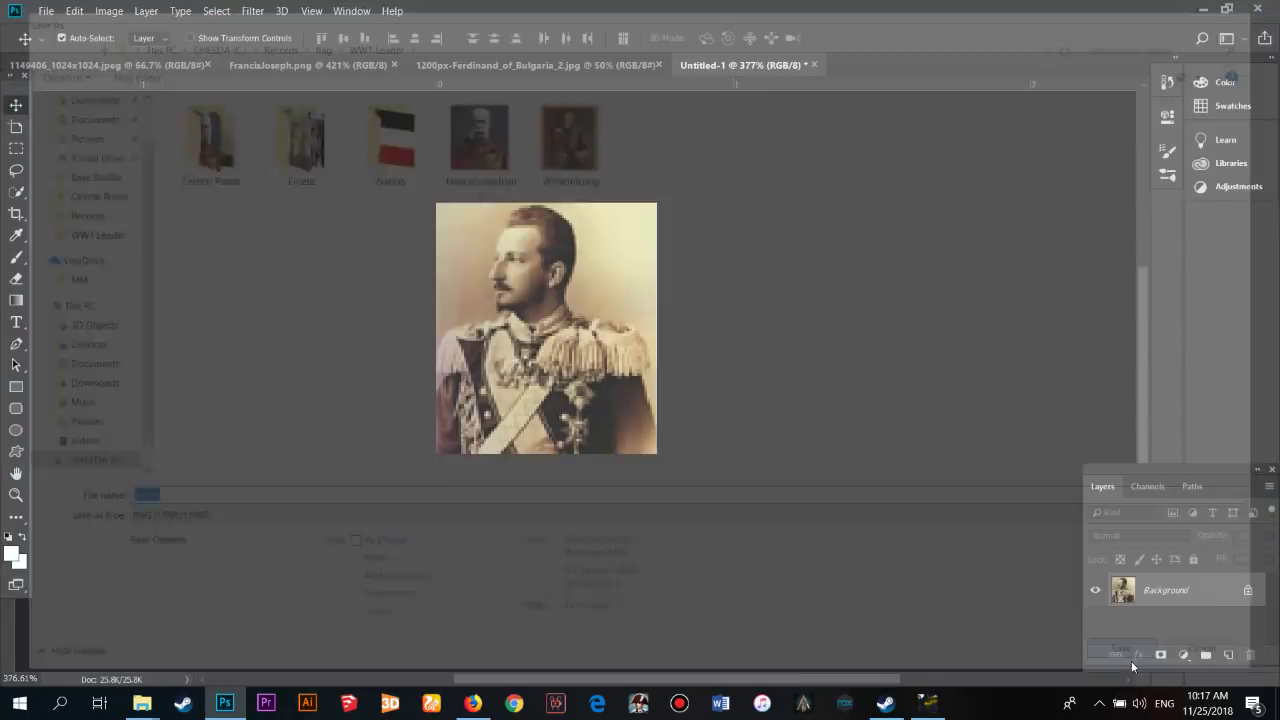
pyautogui.click(725, 205)
# Copy zferdi.png from the WW1 Leader folder into the game's leadersIMG folder
pyautogui.moveTo(142, 703)
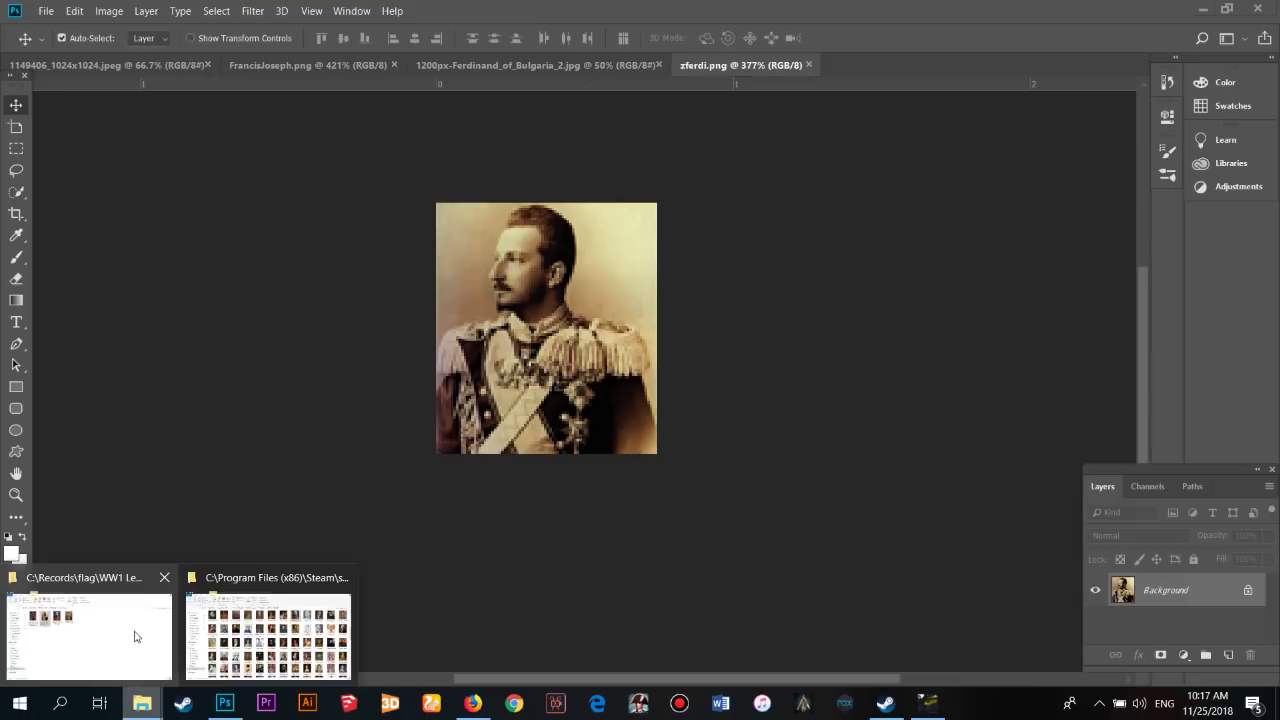
pyautogui.click(140, 630)
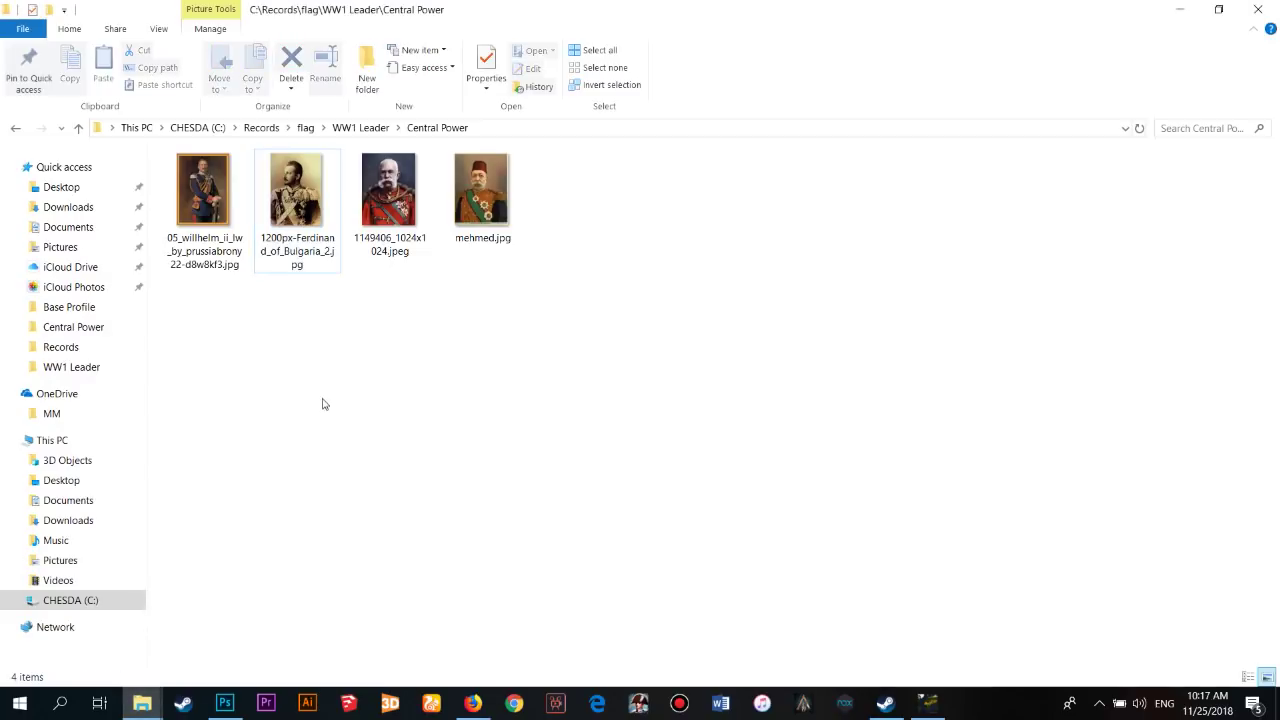
pyautogui.click(17, 130)
pyautogui.rightClick(657, 237)
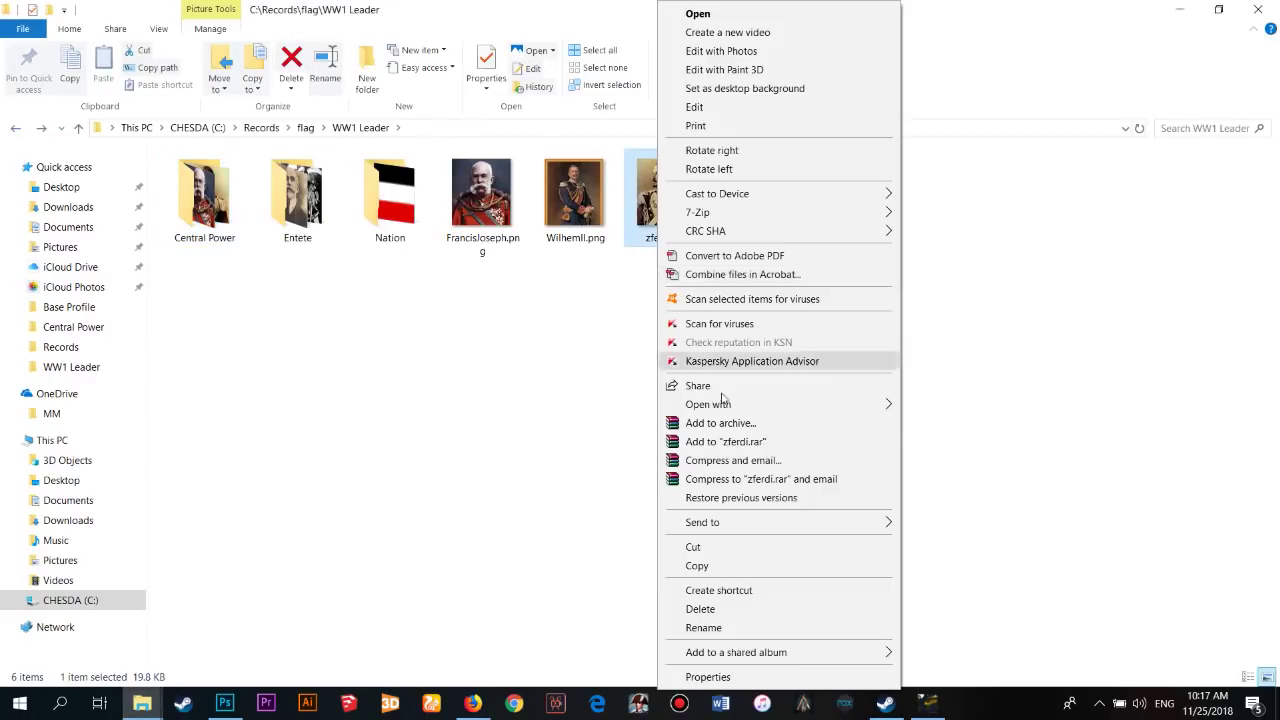
pyautogui.click(699, 555)
pyautogui.moveTo(142, 703)
pyautogui.click(275, 620)
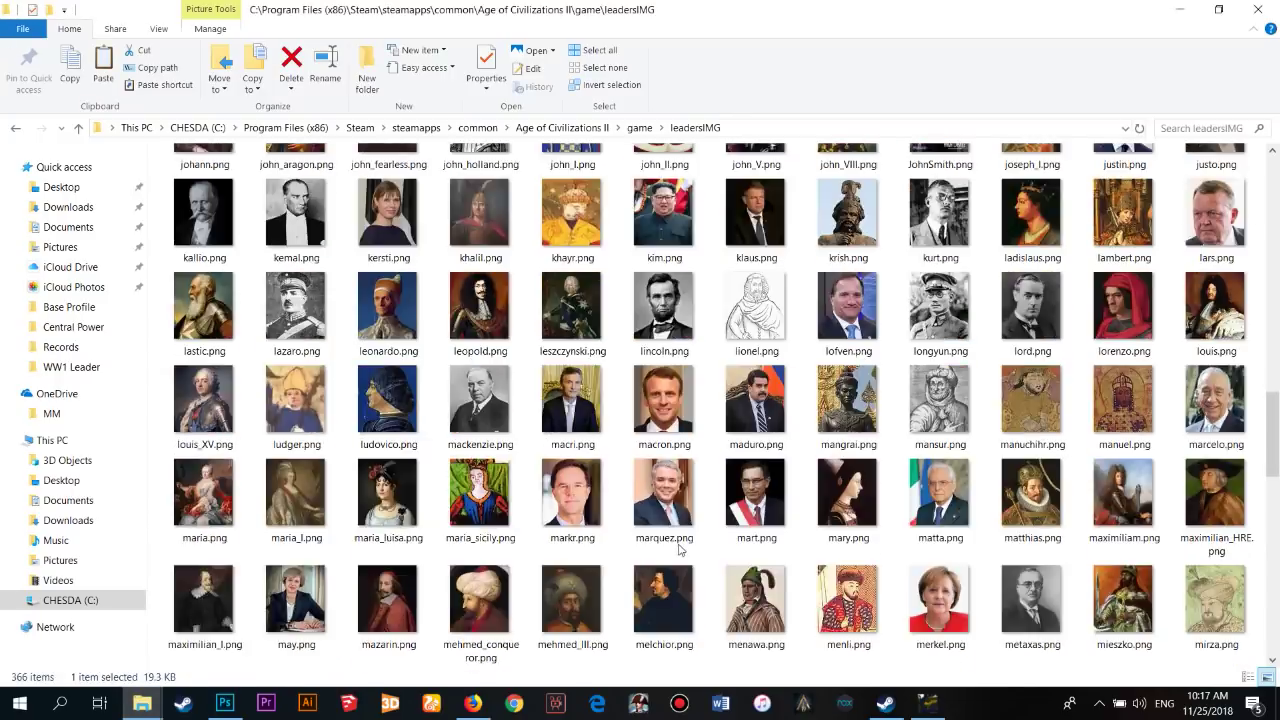
pyautogui.scroll(-10, 678, 548)
pyautogui.rightClick(851, 600)
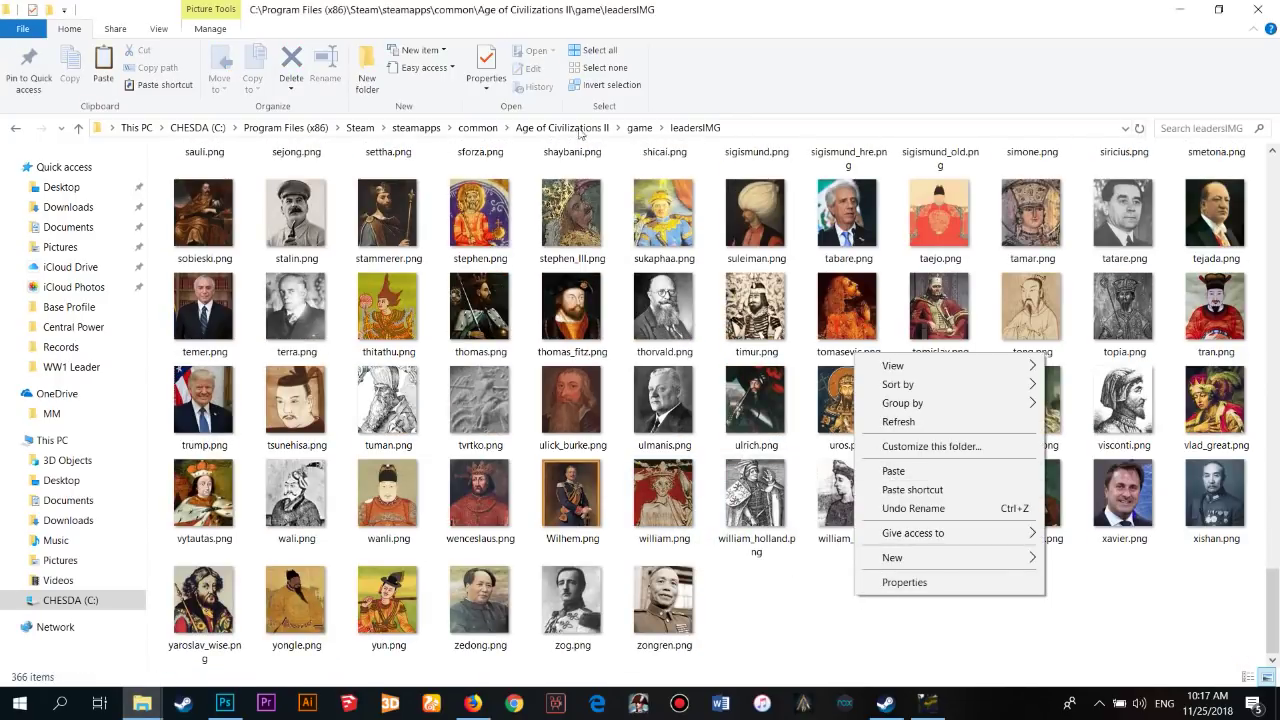
pyautogui.click(945, 471)
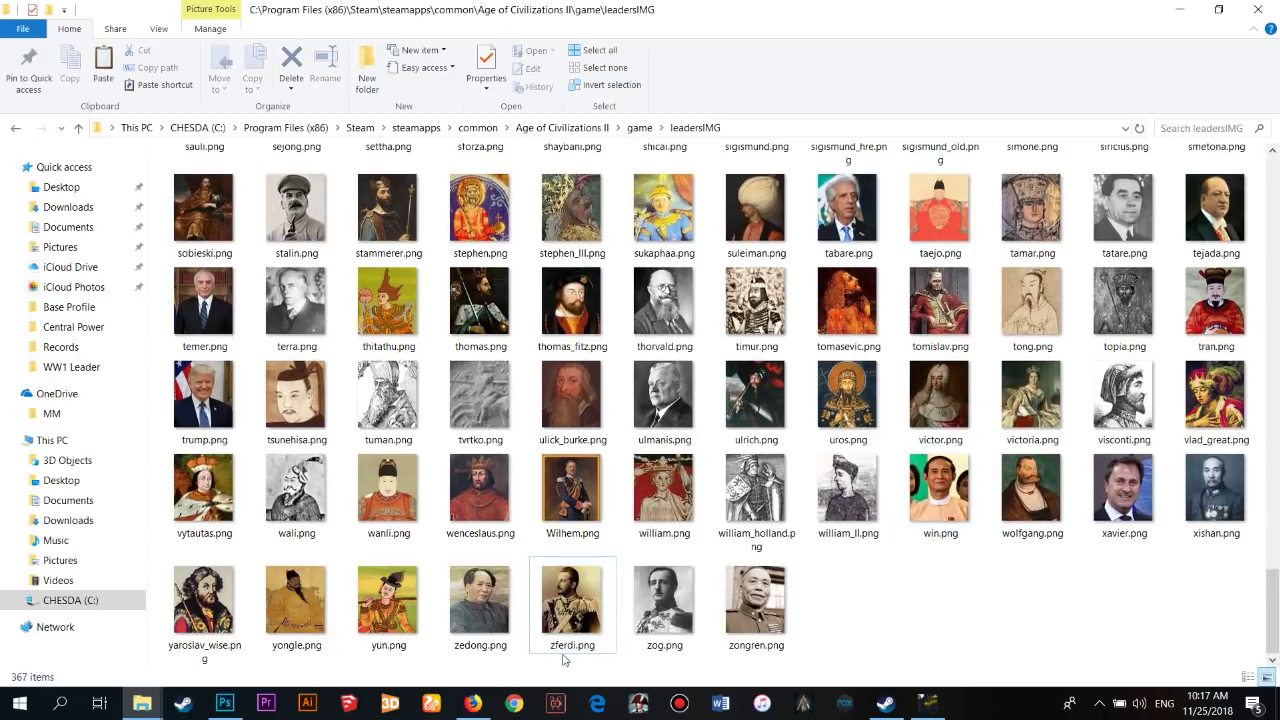
# Switch to Age of Civilizations II, leave the scenario selection, and open a blank new leader form in the game's editor
pyautogui.click(927, 703)
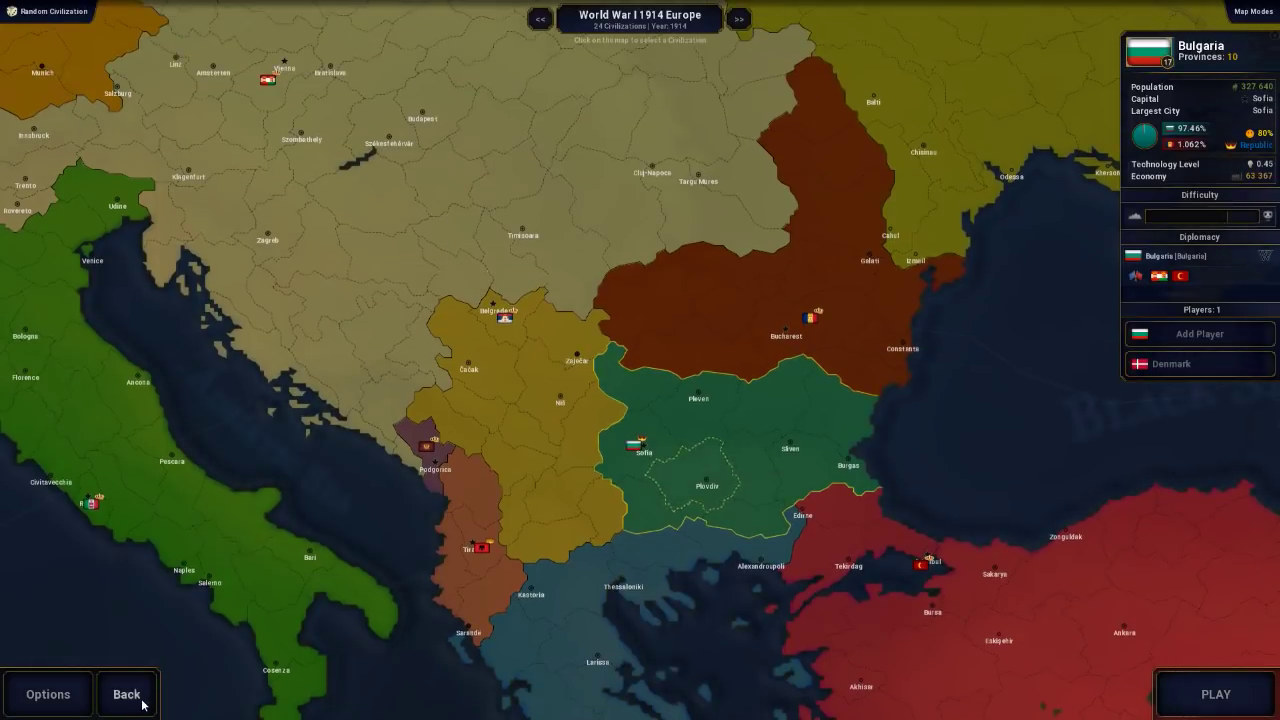
pyautogui.click(126, 694)
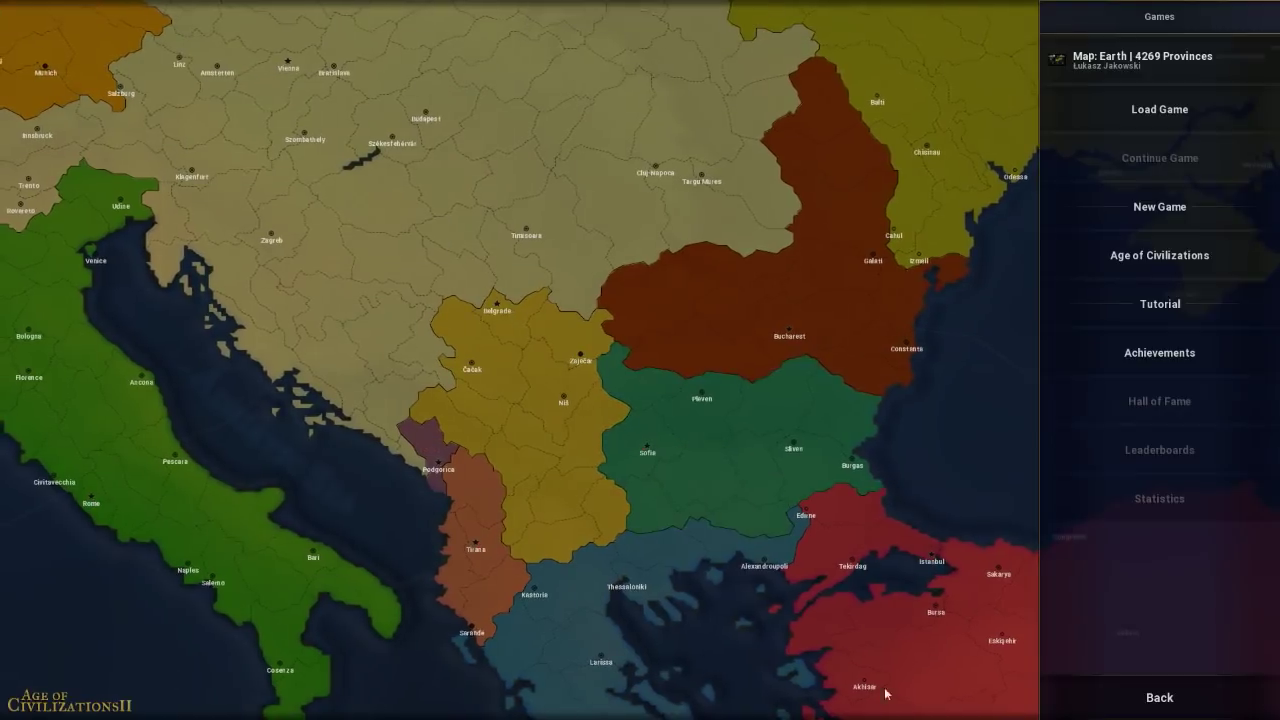
pyautogui.click(1150, 700)
pyautogui.click(641, 312)
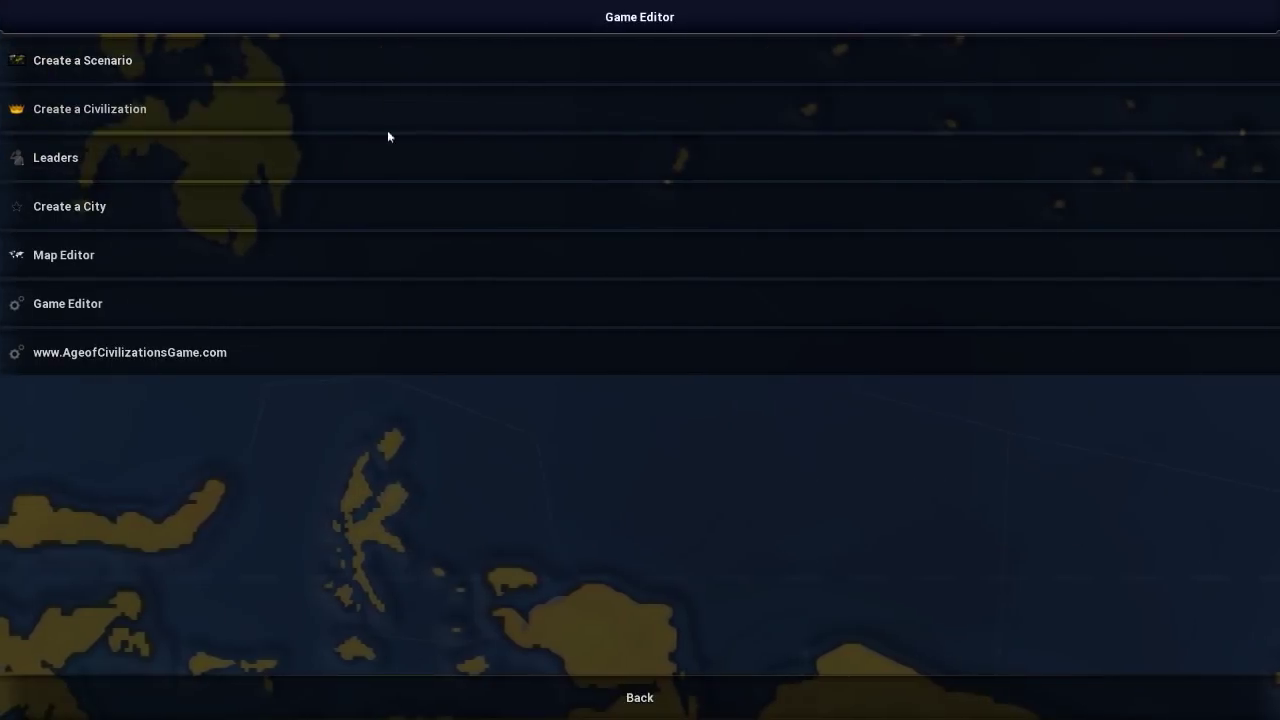
pyautogui.click(214, 155)
pyautogui.click(554, 112)
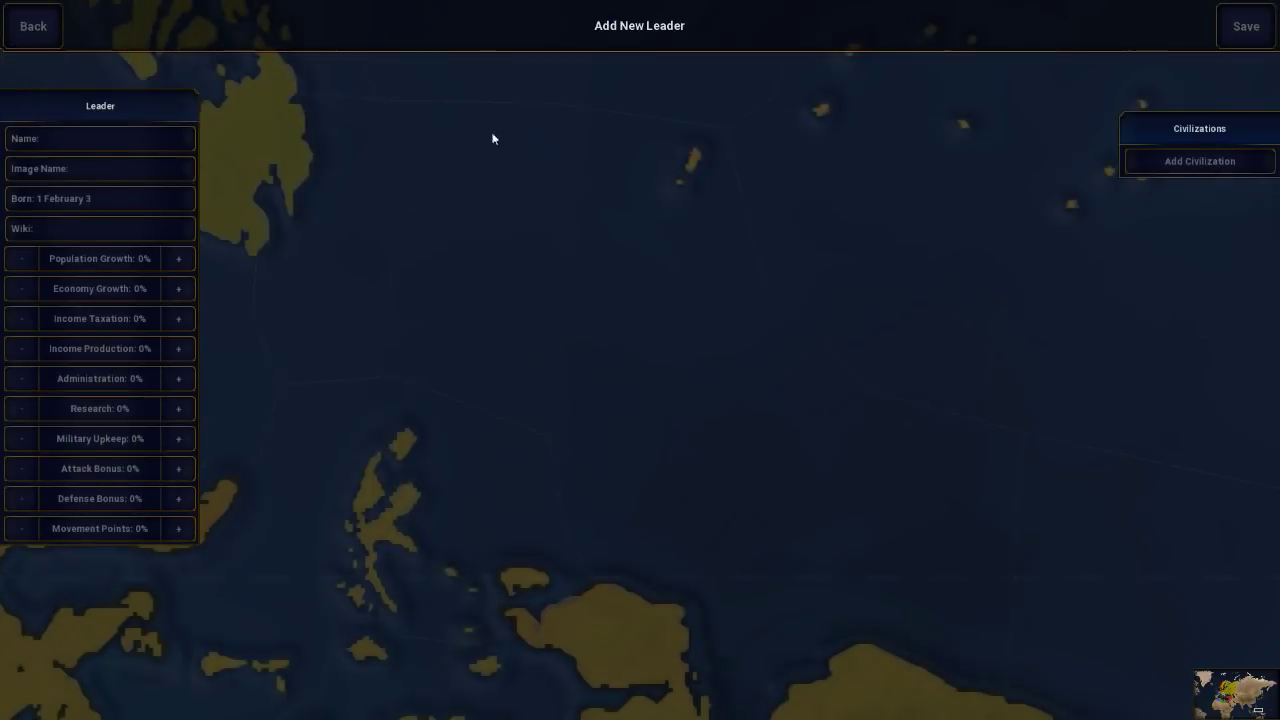
# Name the new leader Zar Ferdinand I
pyautogui.click(100, 131)
pyautogui.write('Z')
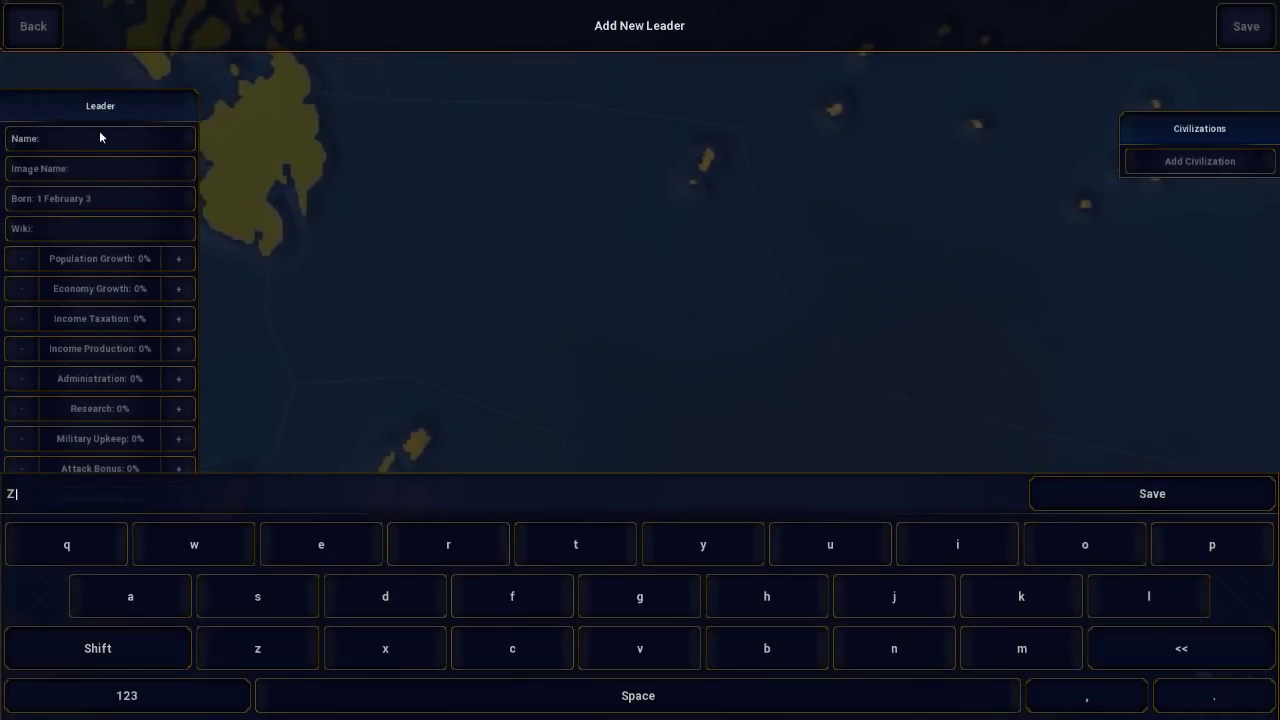
pyautogui.write('ar G')
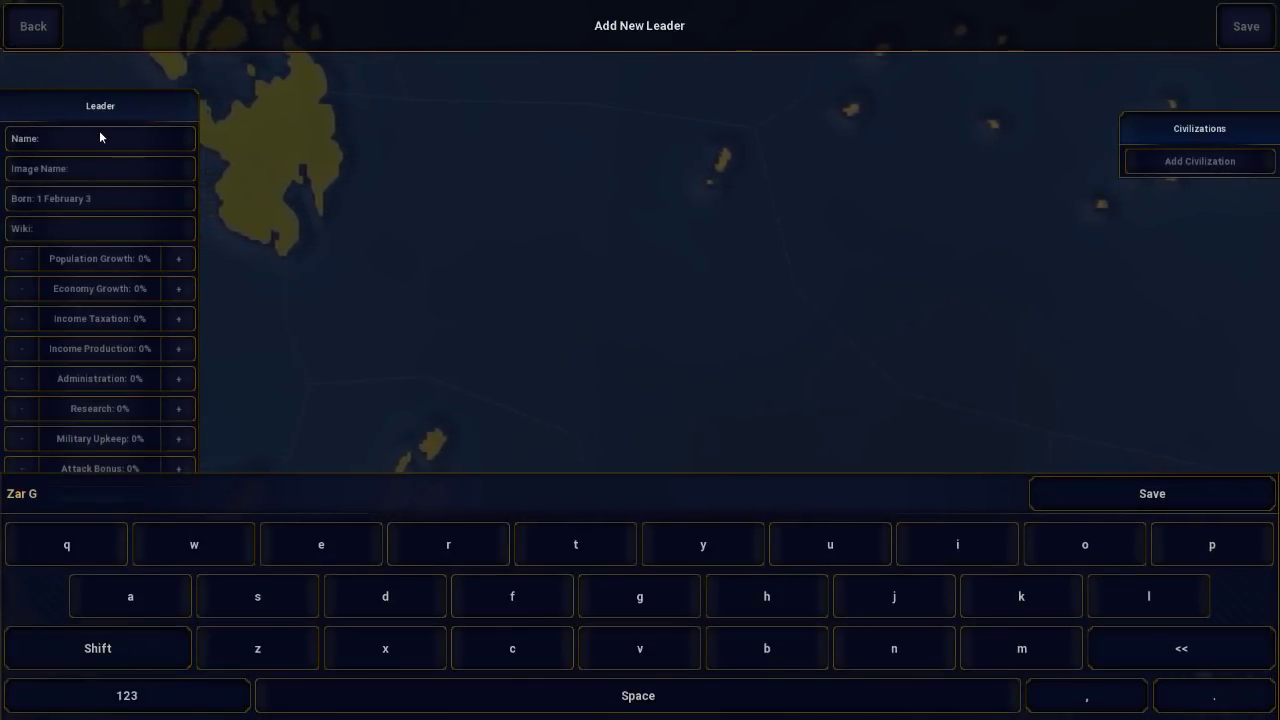
pyautogui.press('BackSpace')
pyautogui.write('Ferdi')
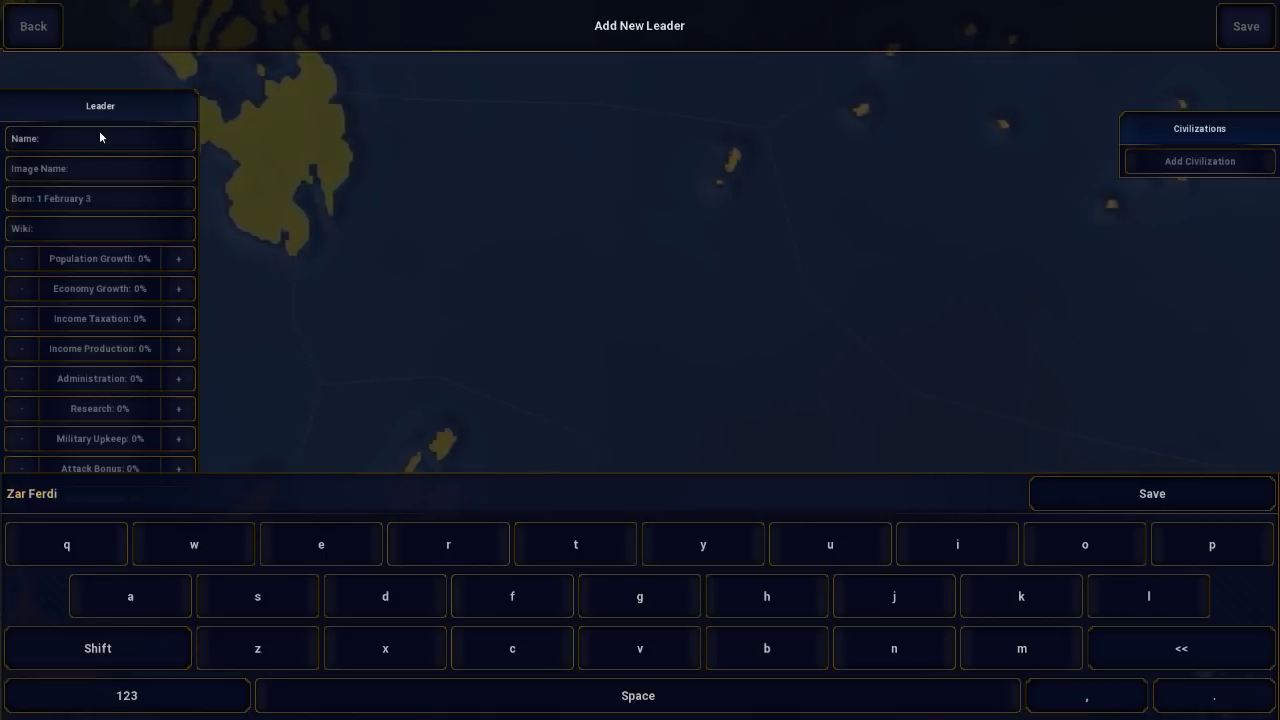
pyautogui.write('nand I')
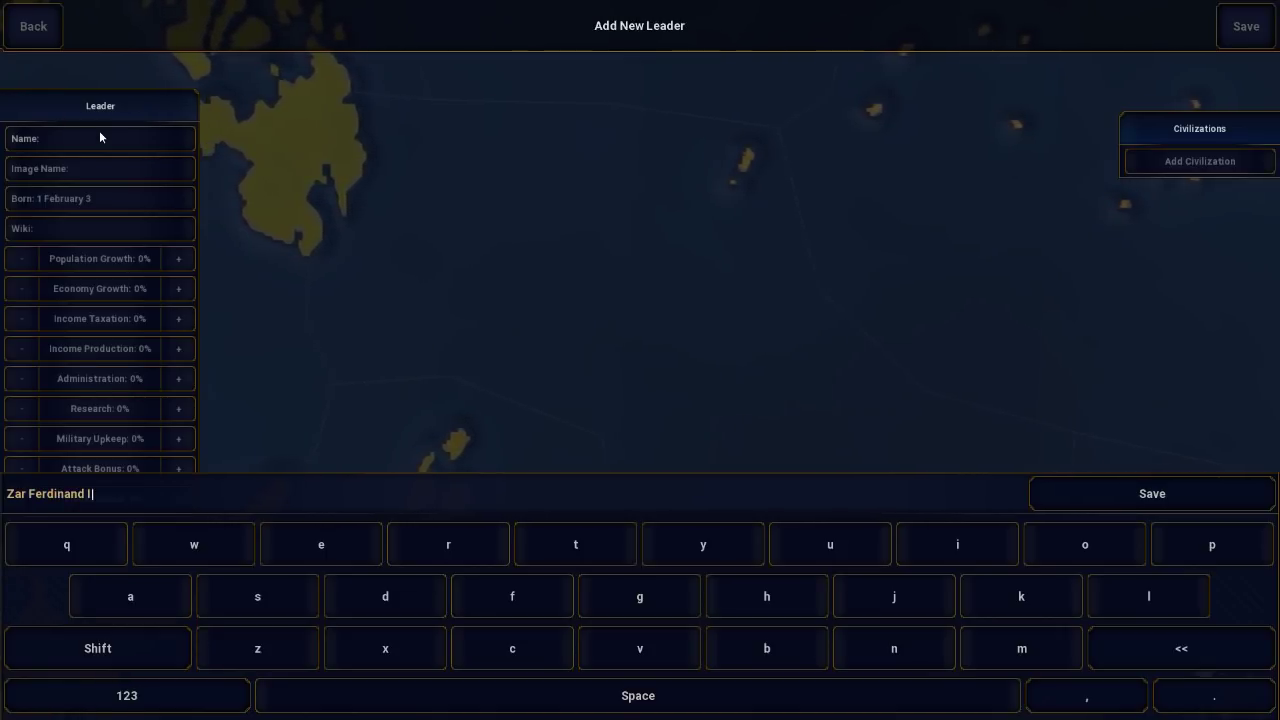
pyautogui.click(1180, 510)
# Set the leader's image name to zferdi.png
pyautogui.click(98, 170)
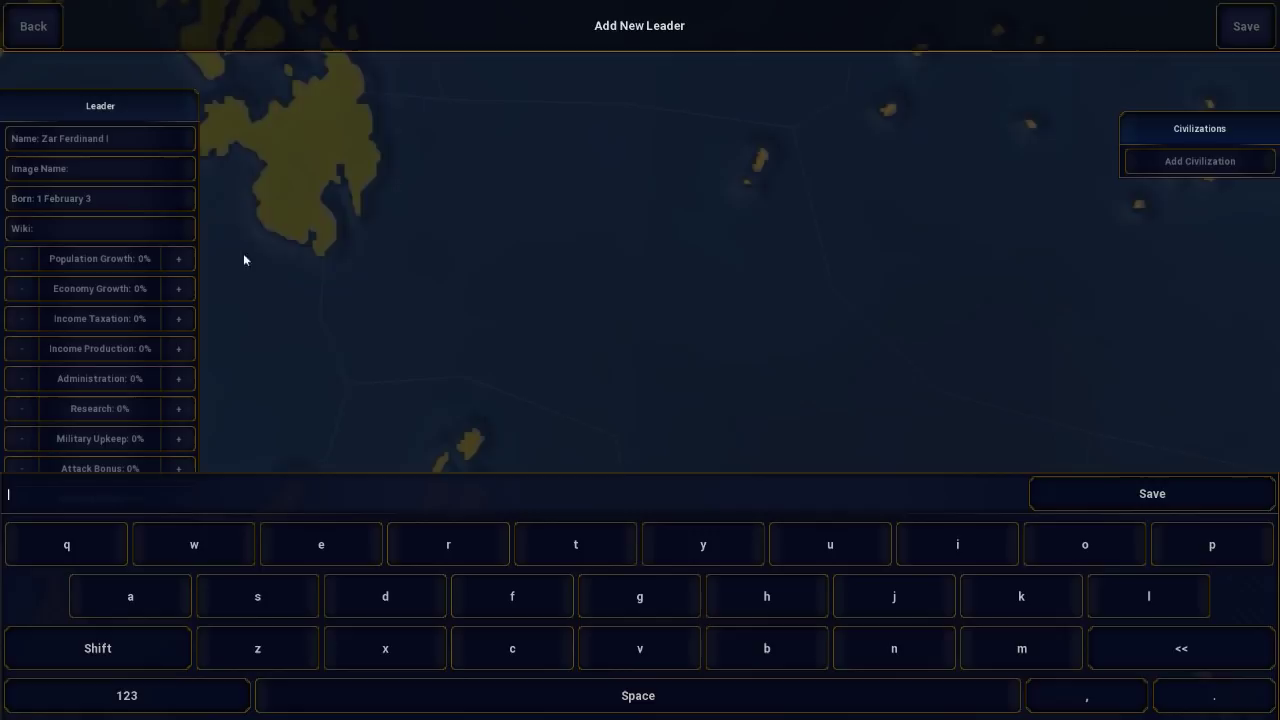
pyautogui.write('zfer')
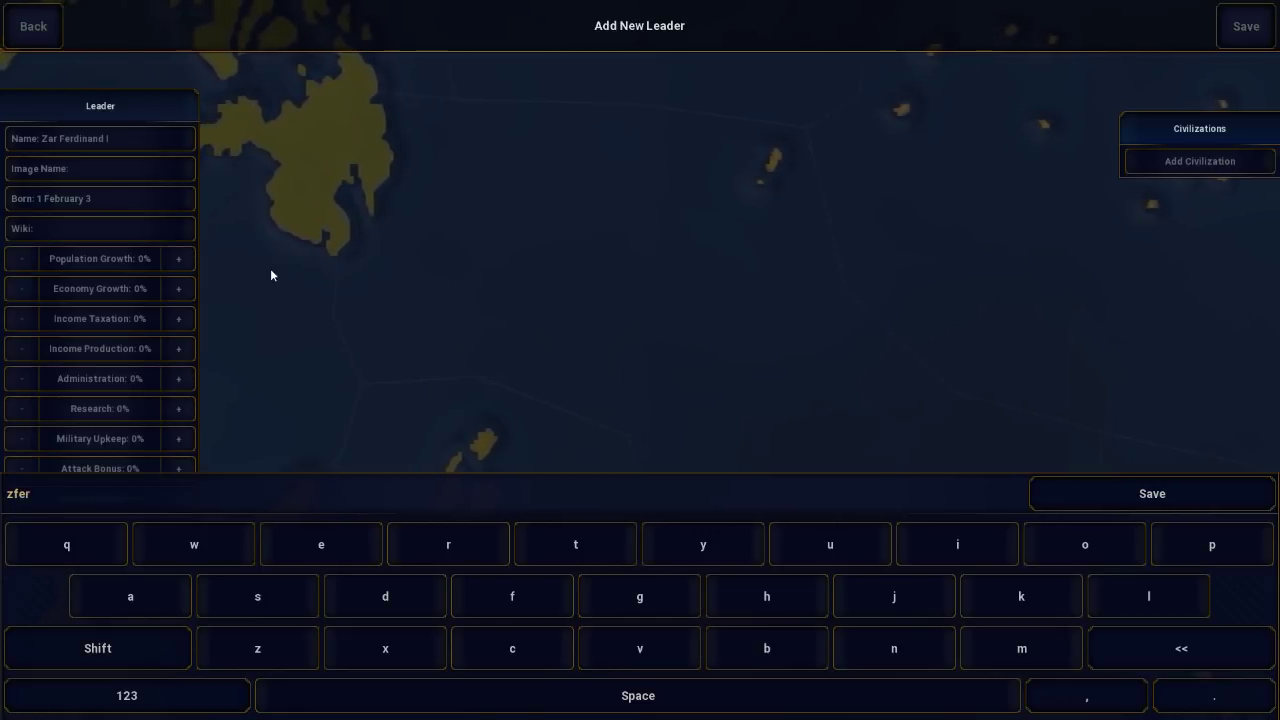
pyautogui.write('di,pn')
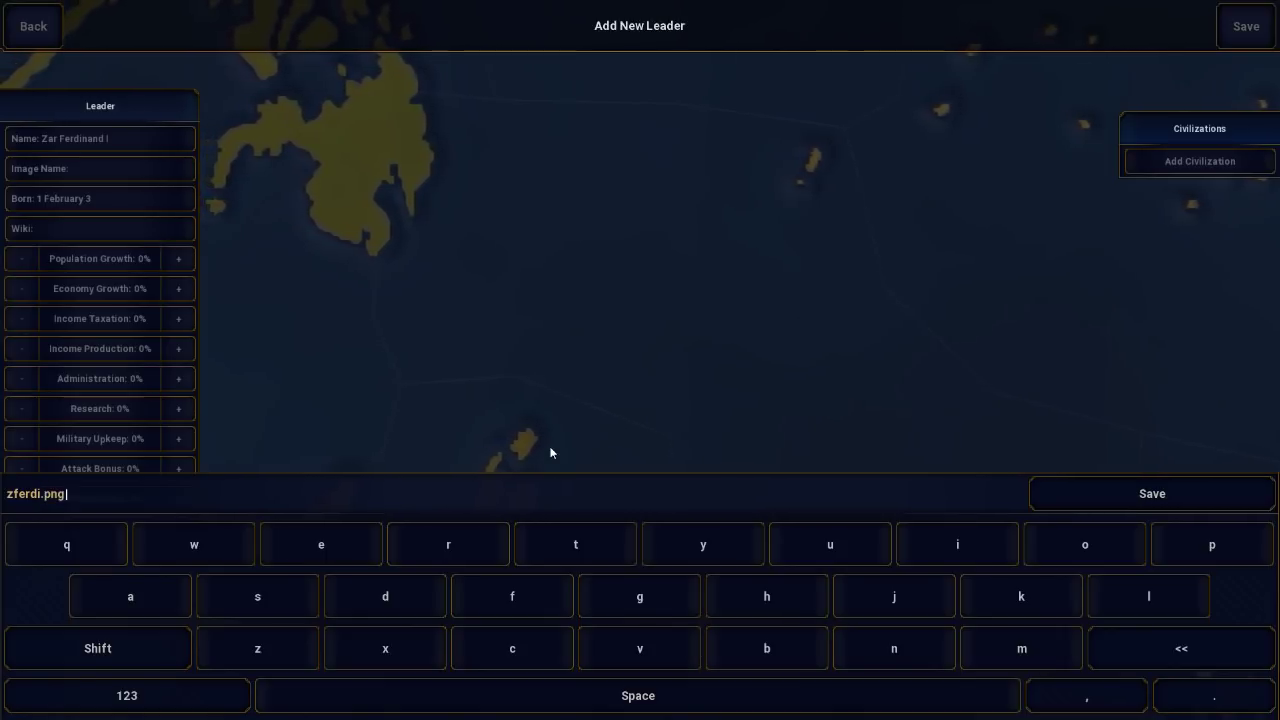
pyautogui.click(1142, 500)
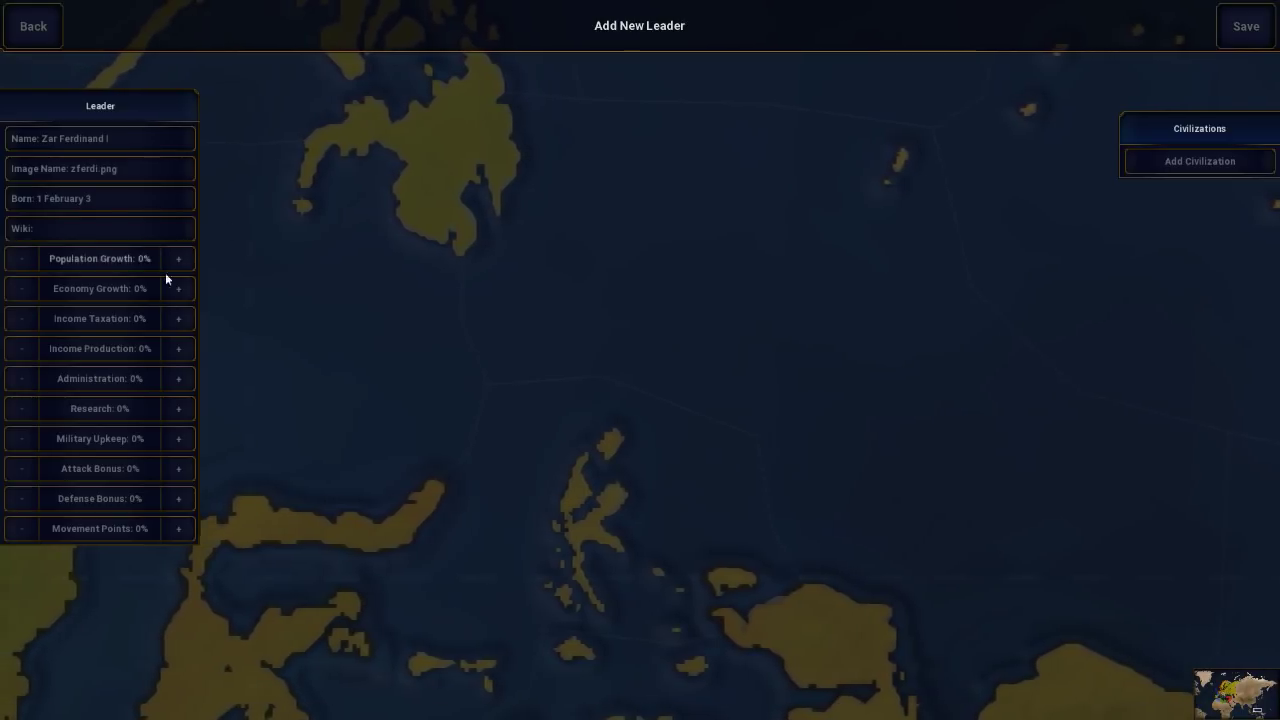
# Assign the leader to the Bulgaria civilization with the white-green-red flag and save the leader
pyautogui.click(1178, 170)
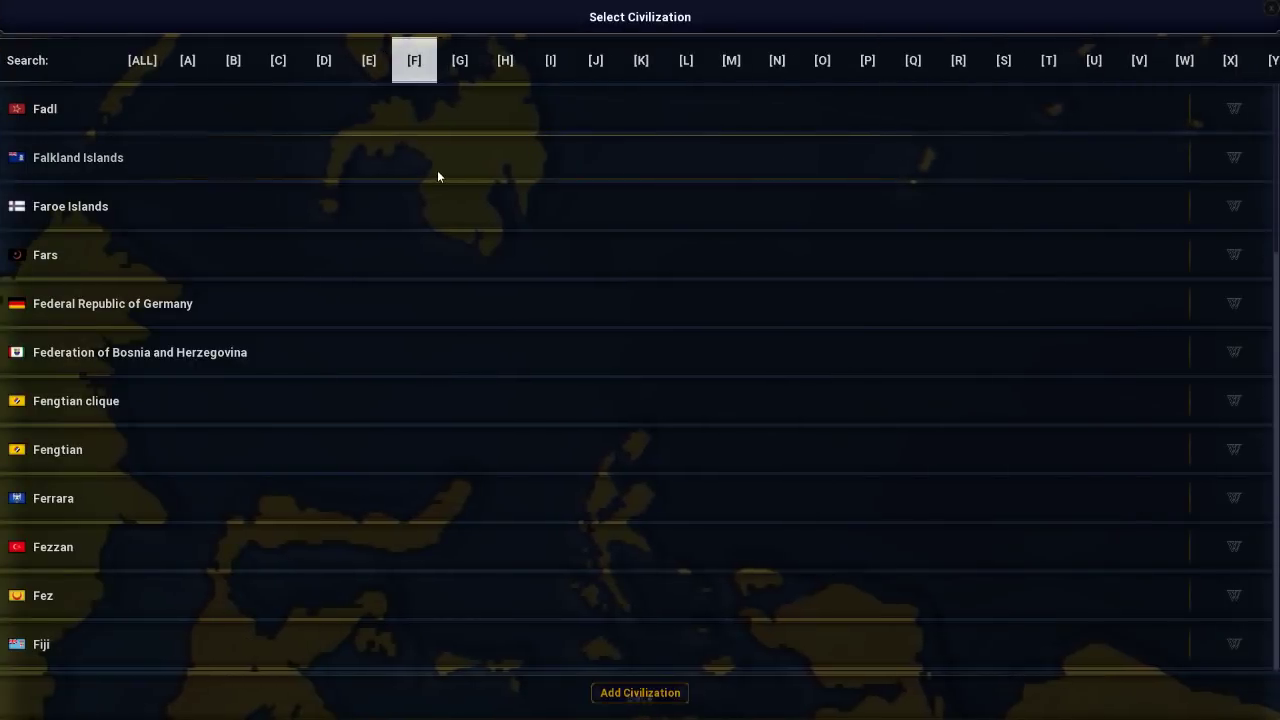
pyautogui.click(238, 70)
pyautogui.scroll(-6, 241, 270)
pyautogui.scroll(-9, 248, 287)
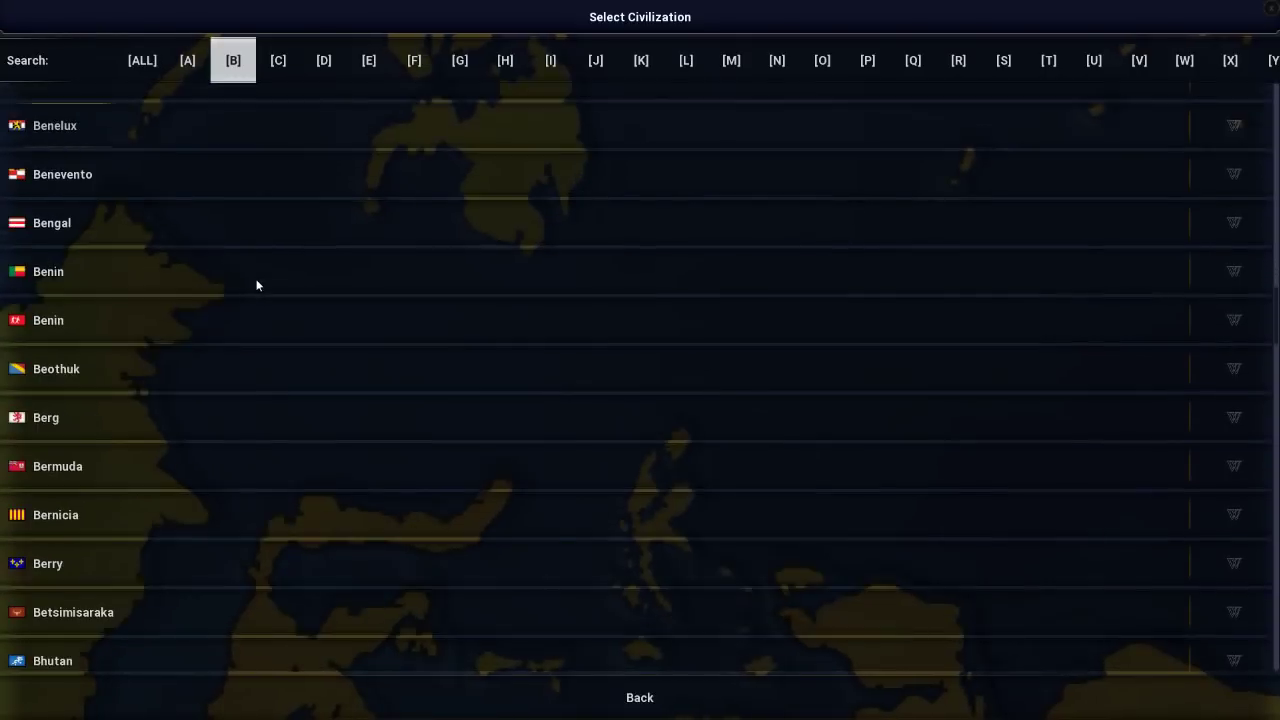
pyautogui.scroll(-10, 257, 284)
pyautogui.scroll(-10, 264, 287)
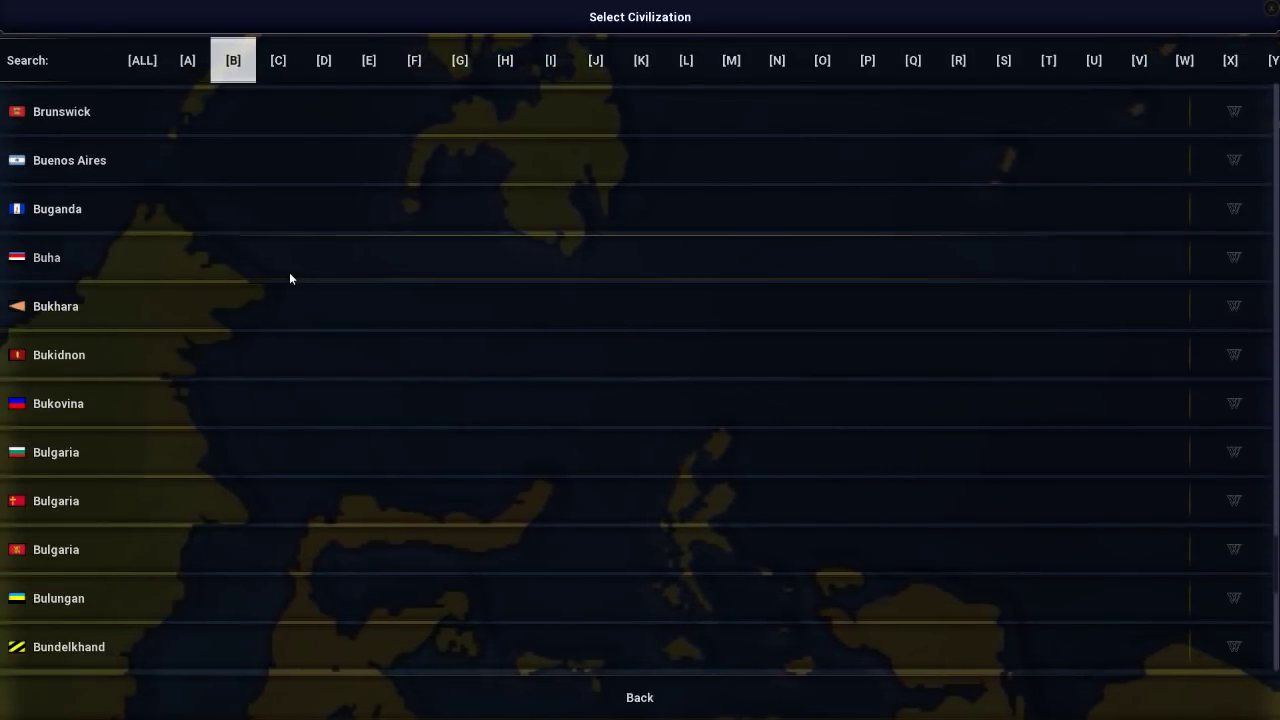
pyautogui.click(114, 452)
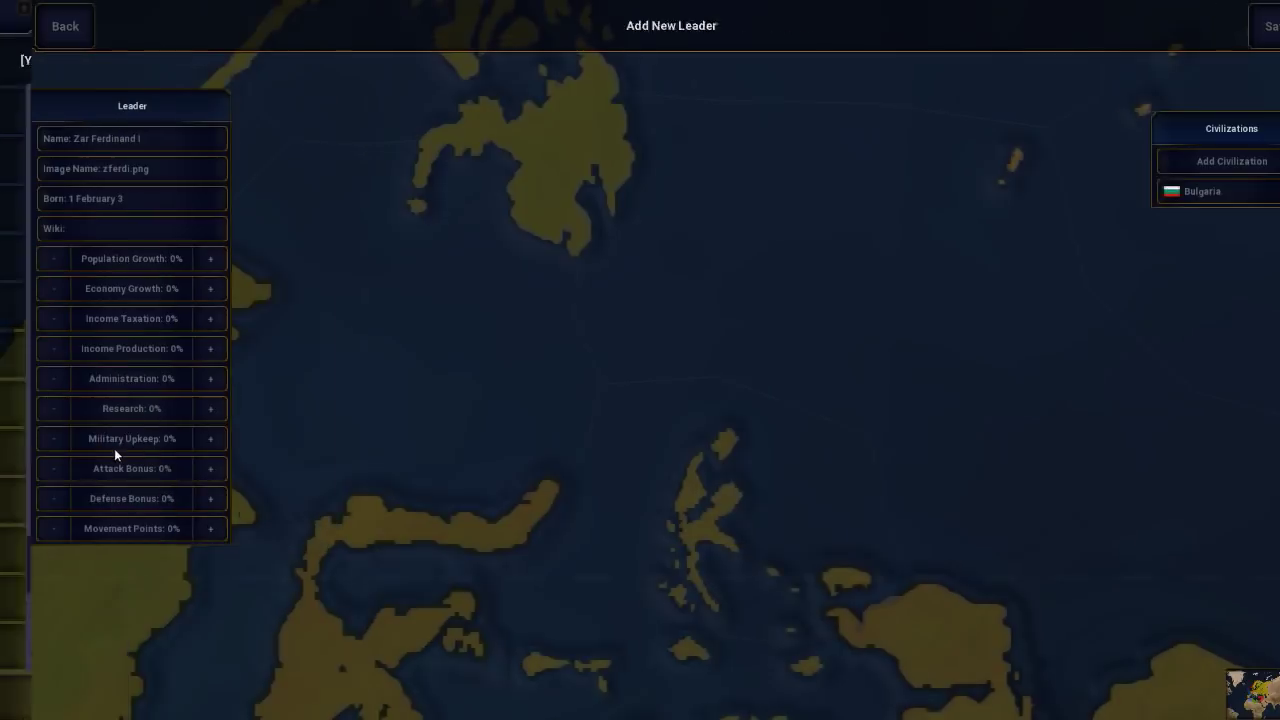
pyautogui.click(1263, 30)
# Return to the game setup for World War I 1914 Europe and select Bulgaria to check its leader and portrait
pyautogui.click(640, 697)
pyautogui.click(636, 692)
pyautogui.click(577, 264)
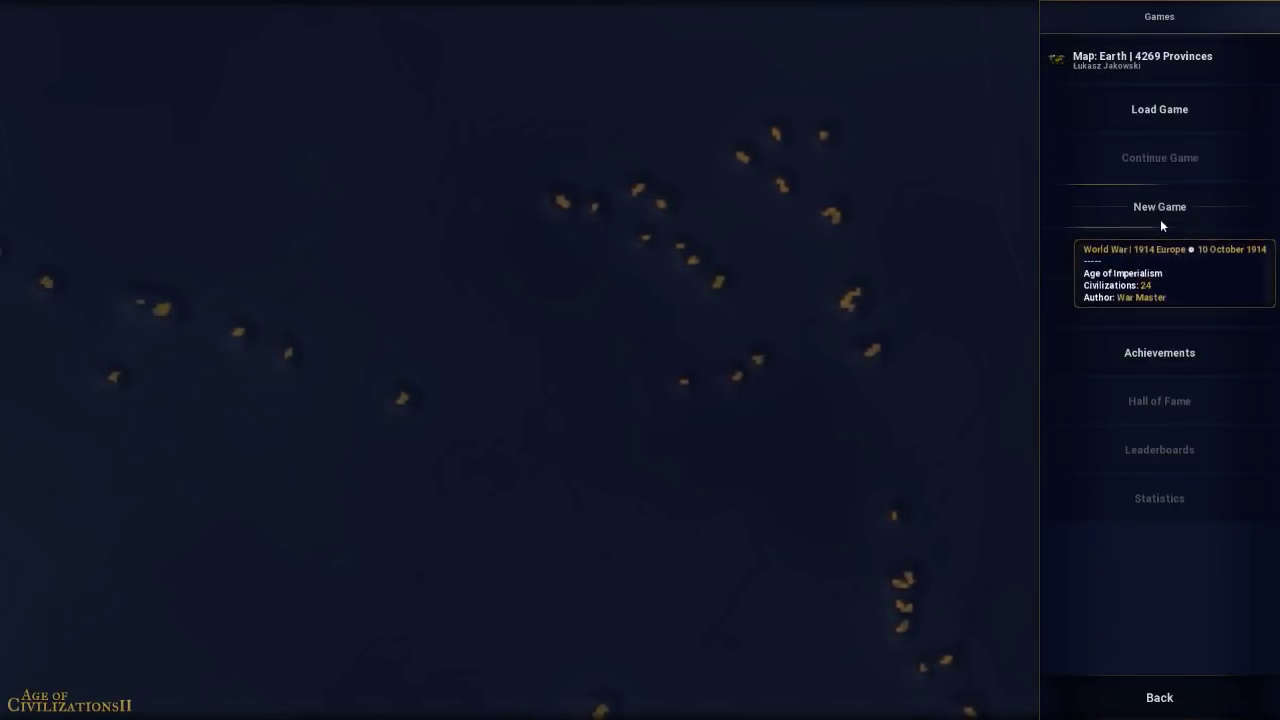
pyautogui.click(1160, 212)
pyautogui.moveTo(996, 378); pyautogui.dragTo(366, 180)
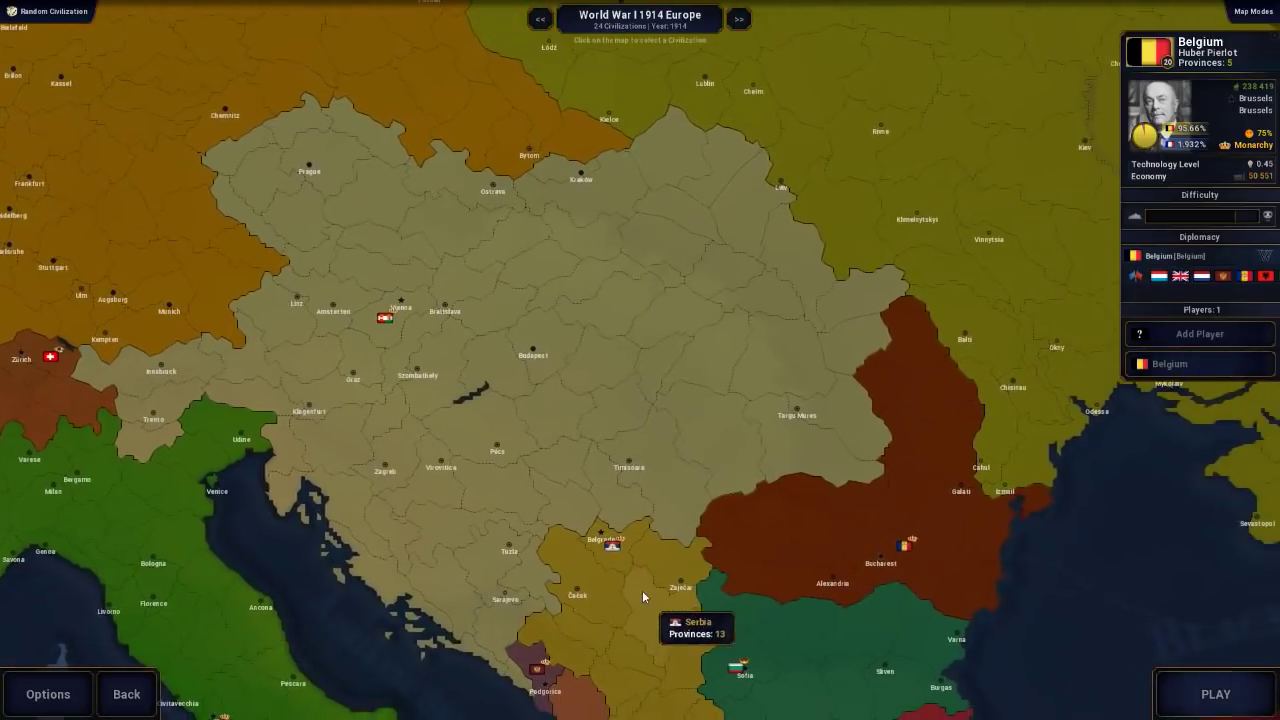
pyautogui.click(770, 550)
pyautogui.click(861, 612)
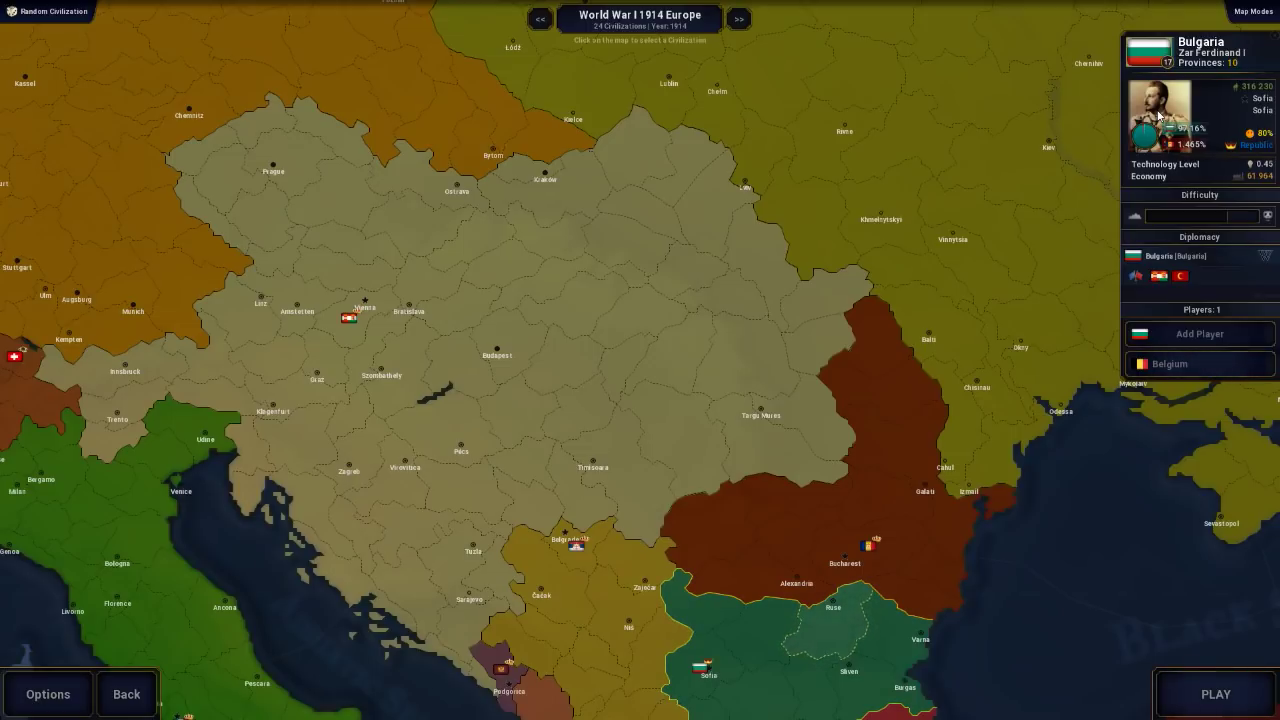
# Survey the 1914 Europe map, selecting the Ottoman Empire and the German Empire to check their leaders
pyautogui.moveTo(1043, 446); pyautogui.dragTo(751, 112)
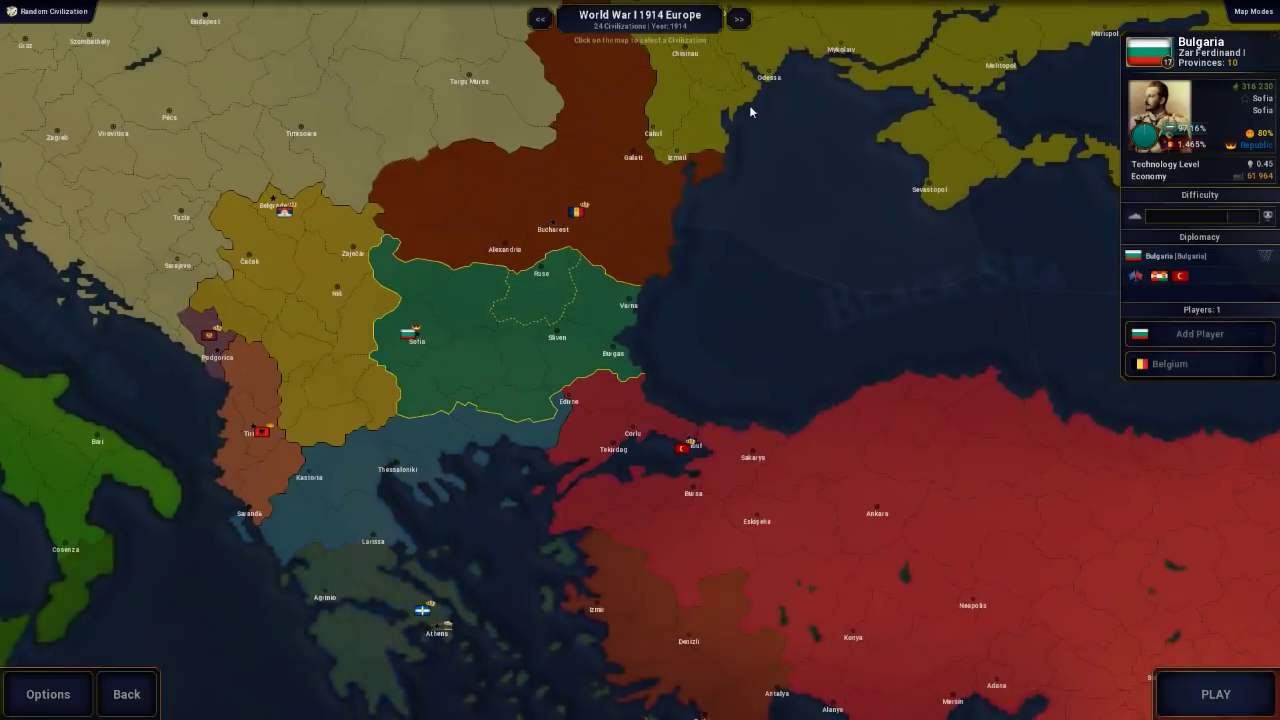
pyautogui.click(912, 458)
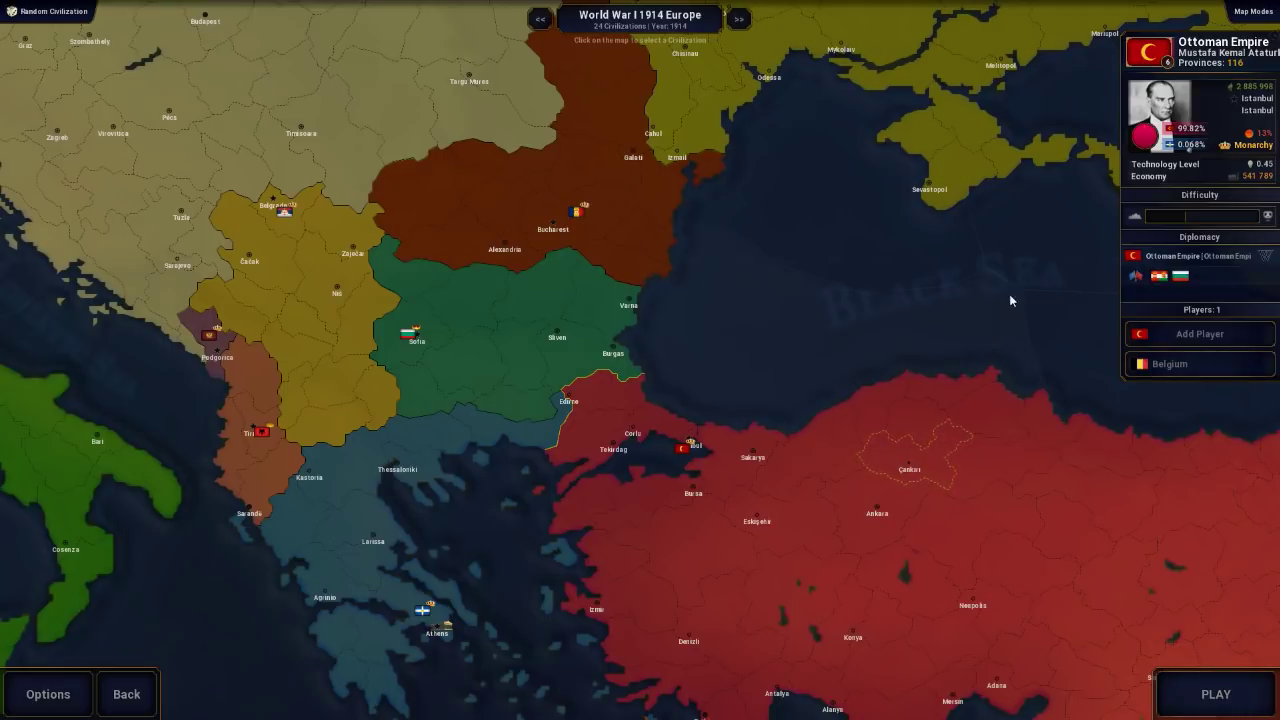
pyautogui.moveTo(882, 287); pyautogui.dragTo(1072, 543)
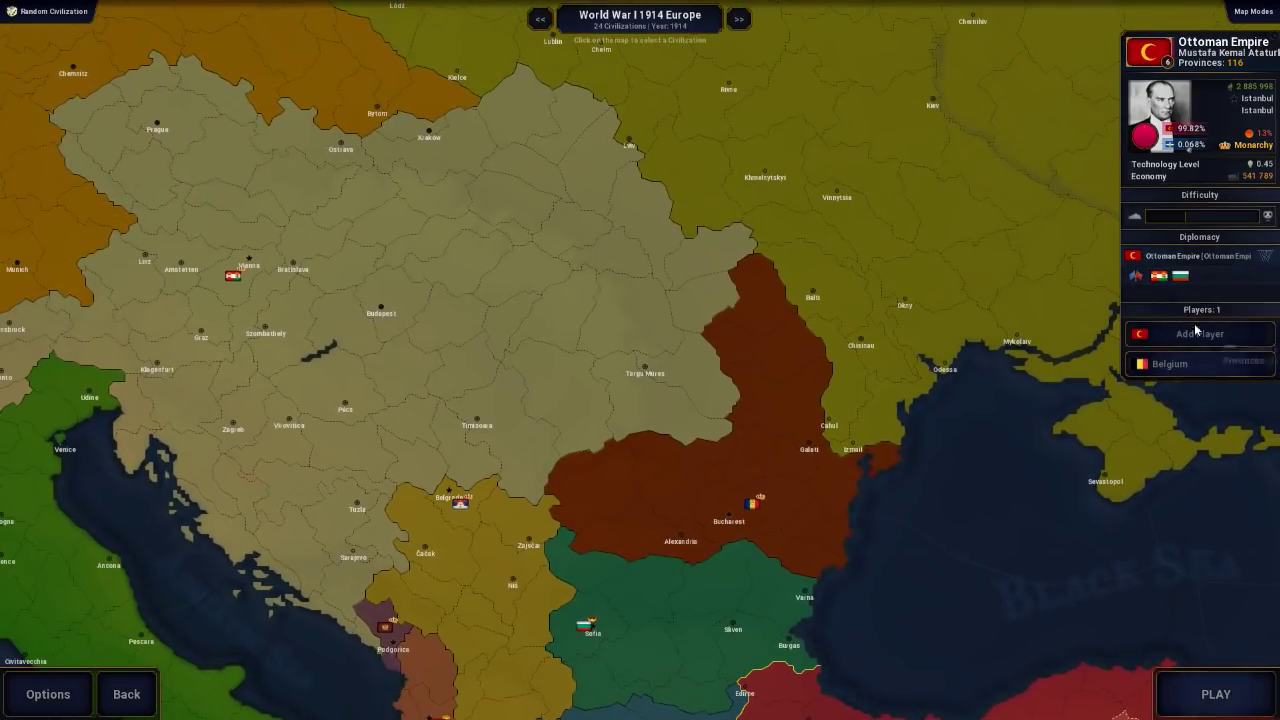
pyautogui.moveTo(914, 540); pyautogui.dragTo(916, 426)
pyautogui.moveTo(610, 385); pyautogui.dragTo(1138, 445)
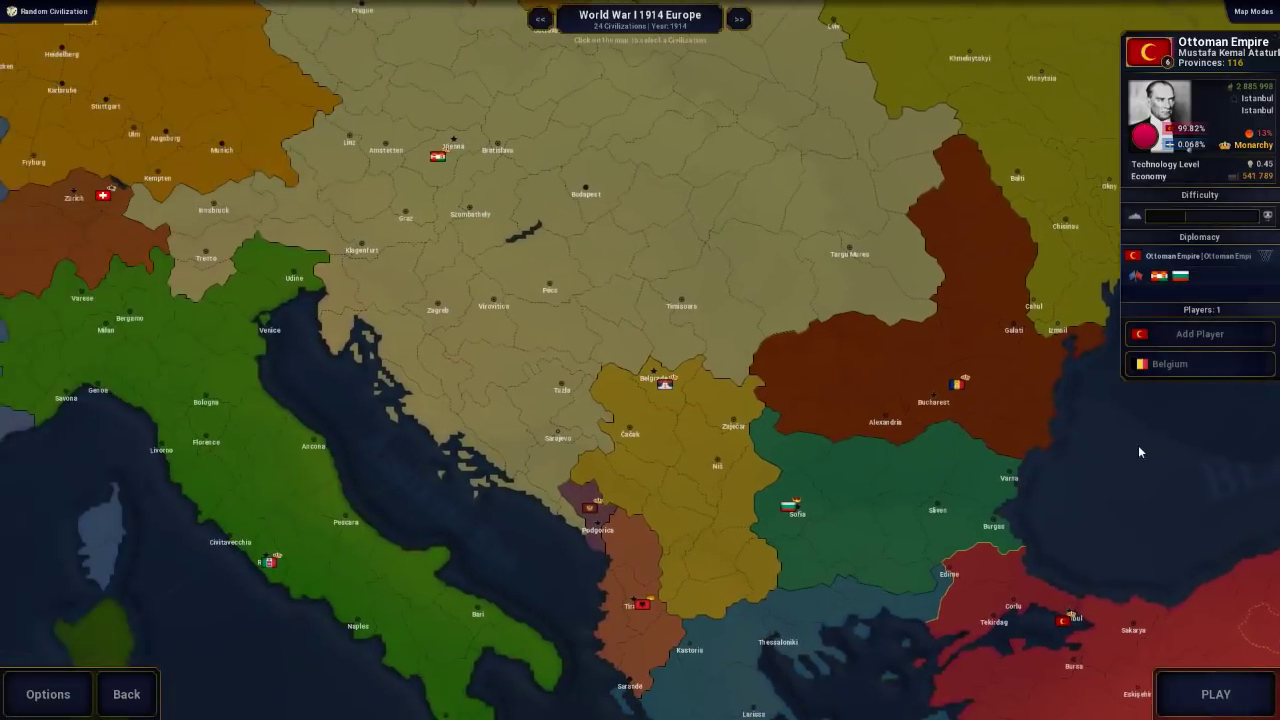
pyautogui.moveTo(793, 357); pyautogui.dragTo(1107, 562)
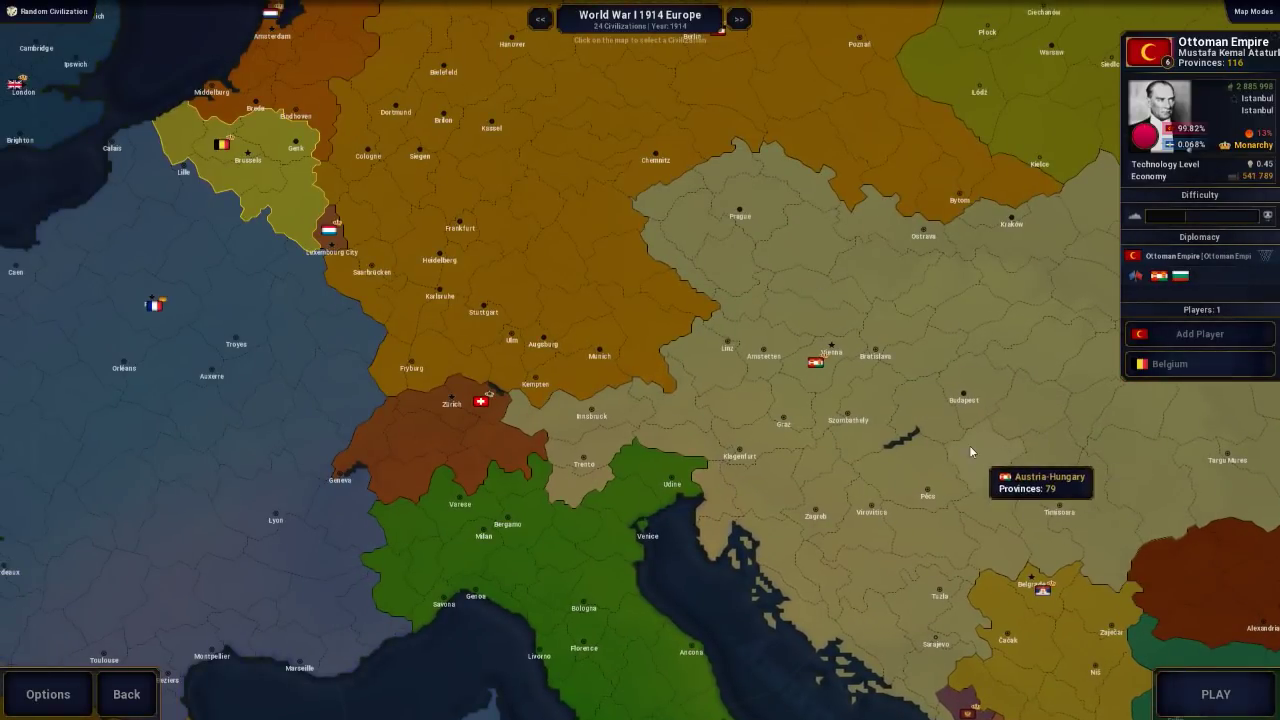
pyautogui.scroll(-5, 805, 550)
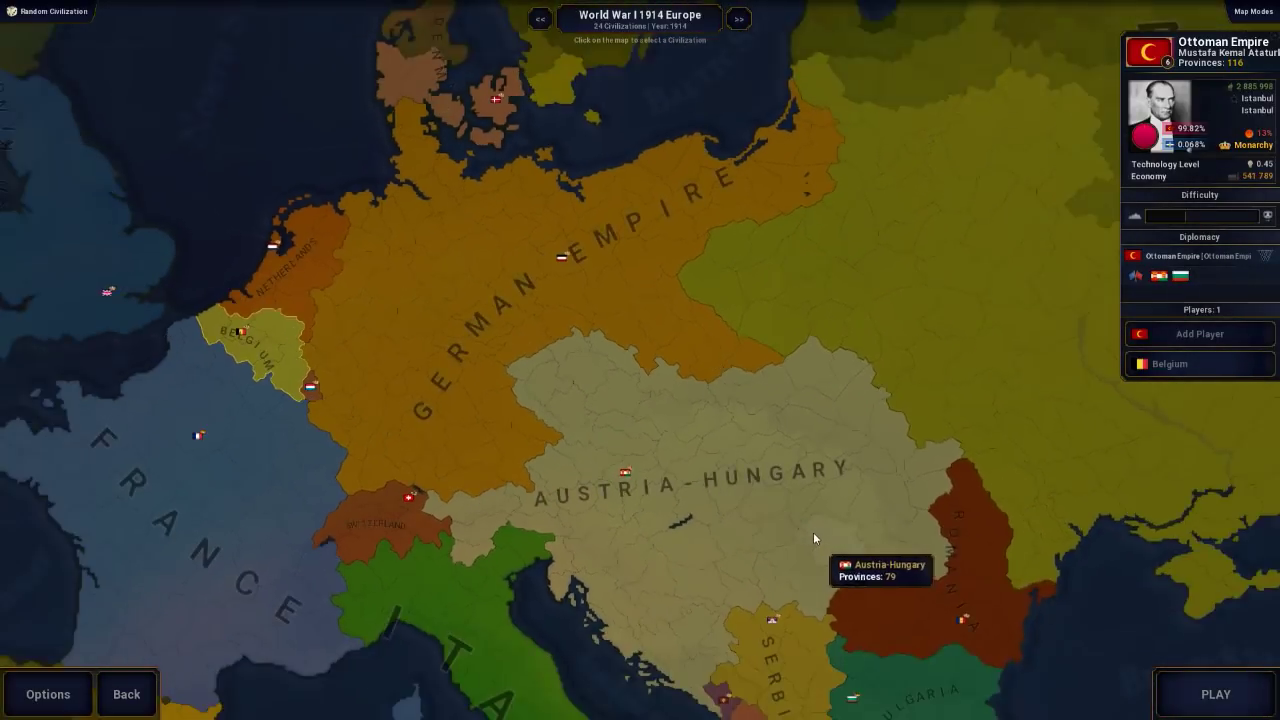
pyautogui.moveTo(813, 538); pyautogui.dragTo(683, 387)
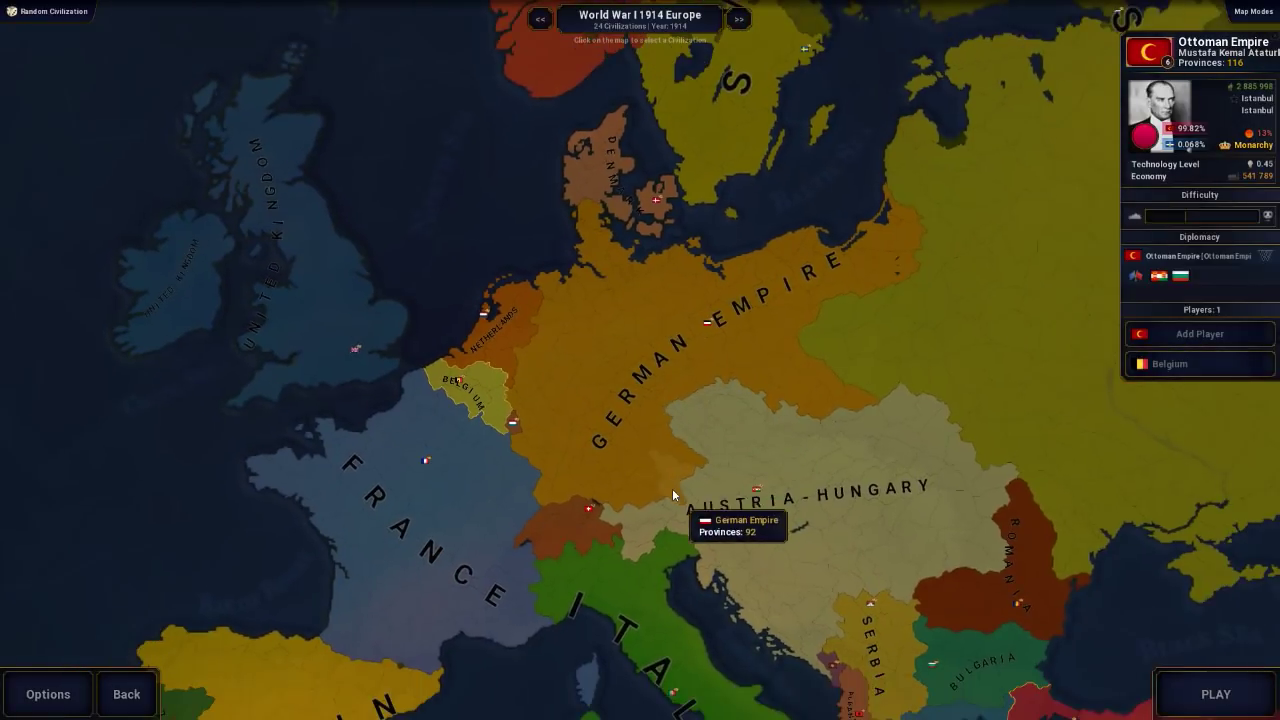
pyautogui.moveTo(672, 488); pyautogui.dragTo(720, 231)
pyautogui.moveTo(667, 484); pyautogui.dragTo(863, 406)
pyautogui.scroll(-3, 720, 480)
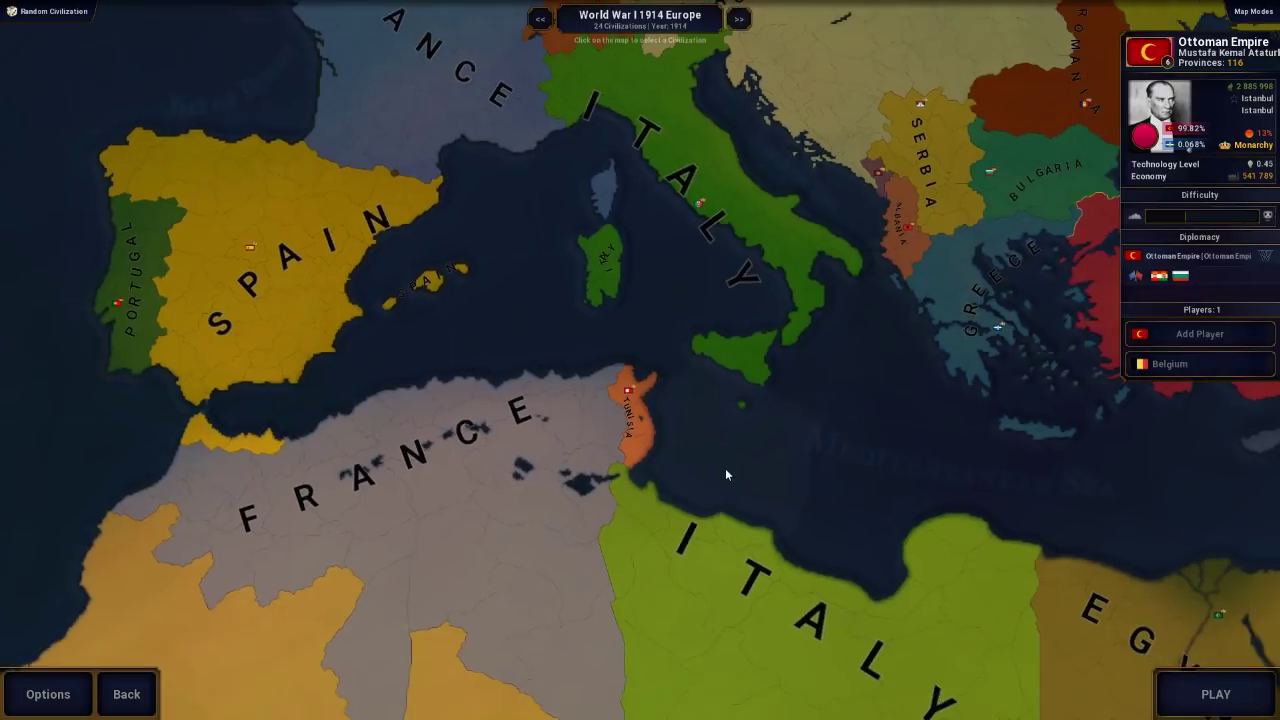
pyautogui.moveTo(870, 375); pyautogui.dragTo(710, 540)
pyautogui.scroll(3, 997, 343)
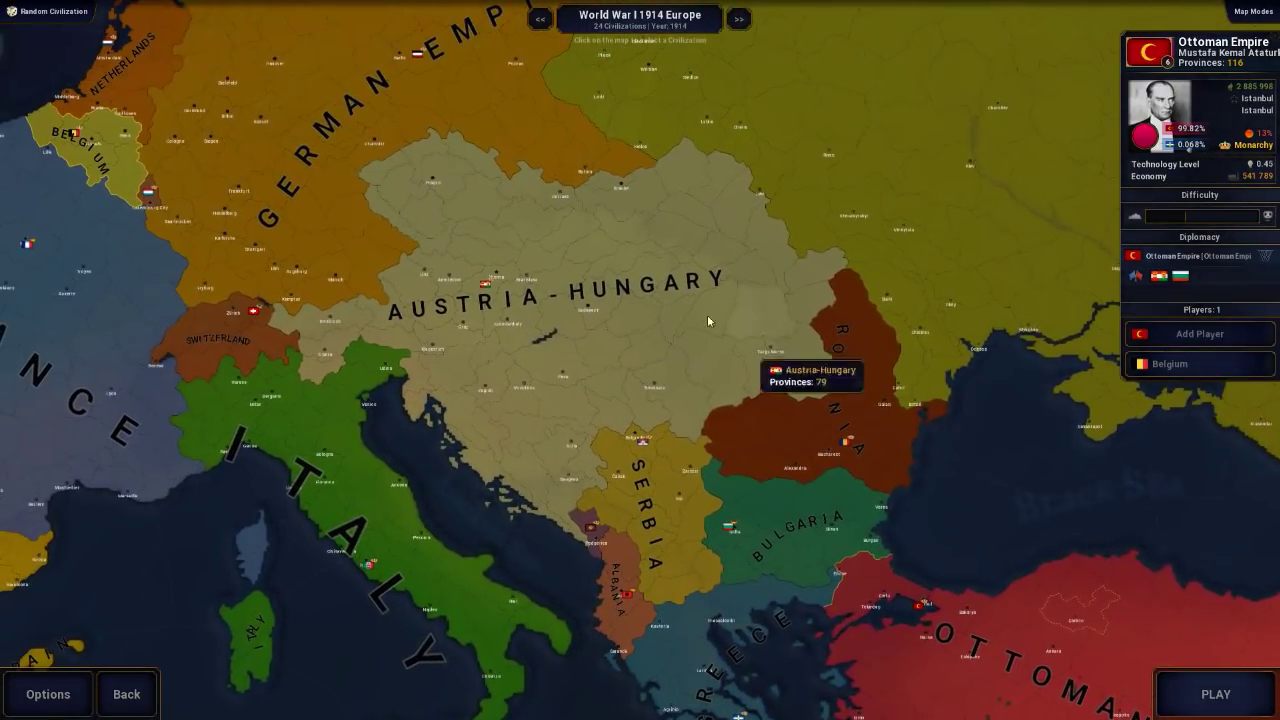
pyautogui.scroll(-2, 707, 320)
pyautogui.moveTo(929, 409); pyautogui.dragTo(879, 616)
pyautogui.scroll(2, 586, 147)
pyautogui.click(586, 141)
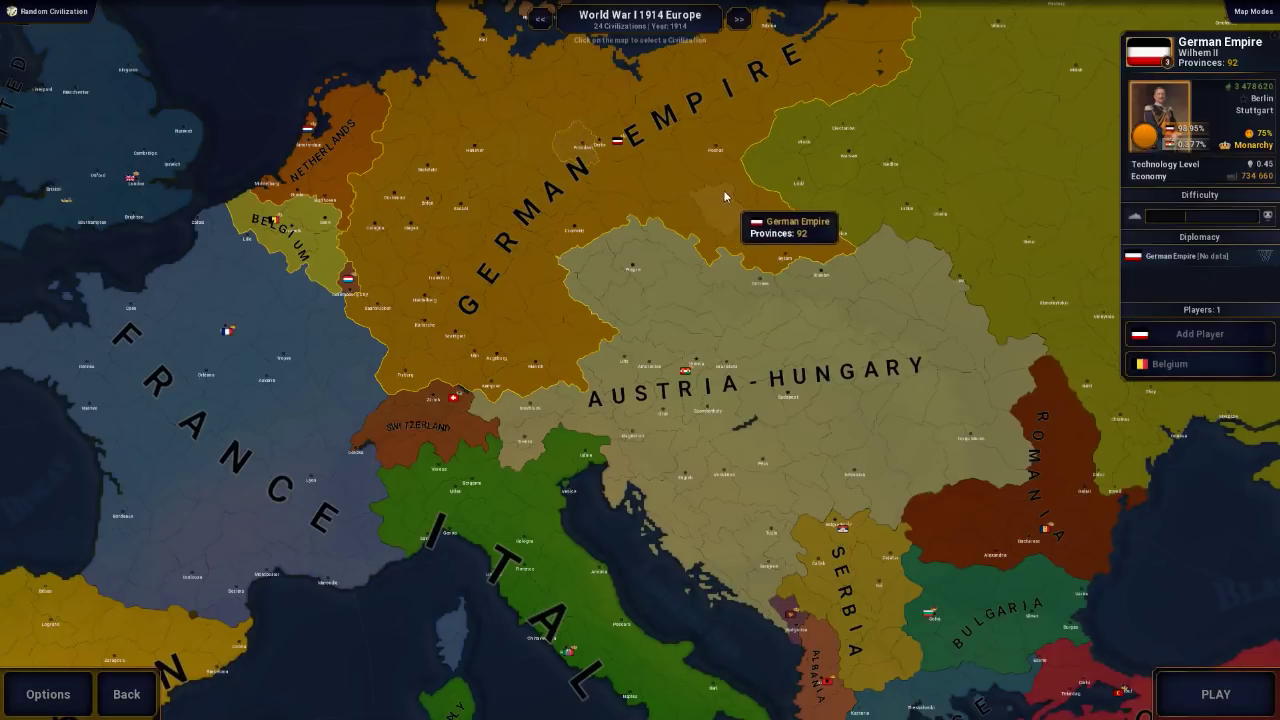
# Leave the scenario setup for the main menu, then switch to File Explorer and open the C:\Records\flag\man folder
pyautogui.click(122, 692)
pyautogui.click(1137, 695)
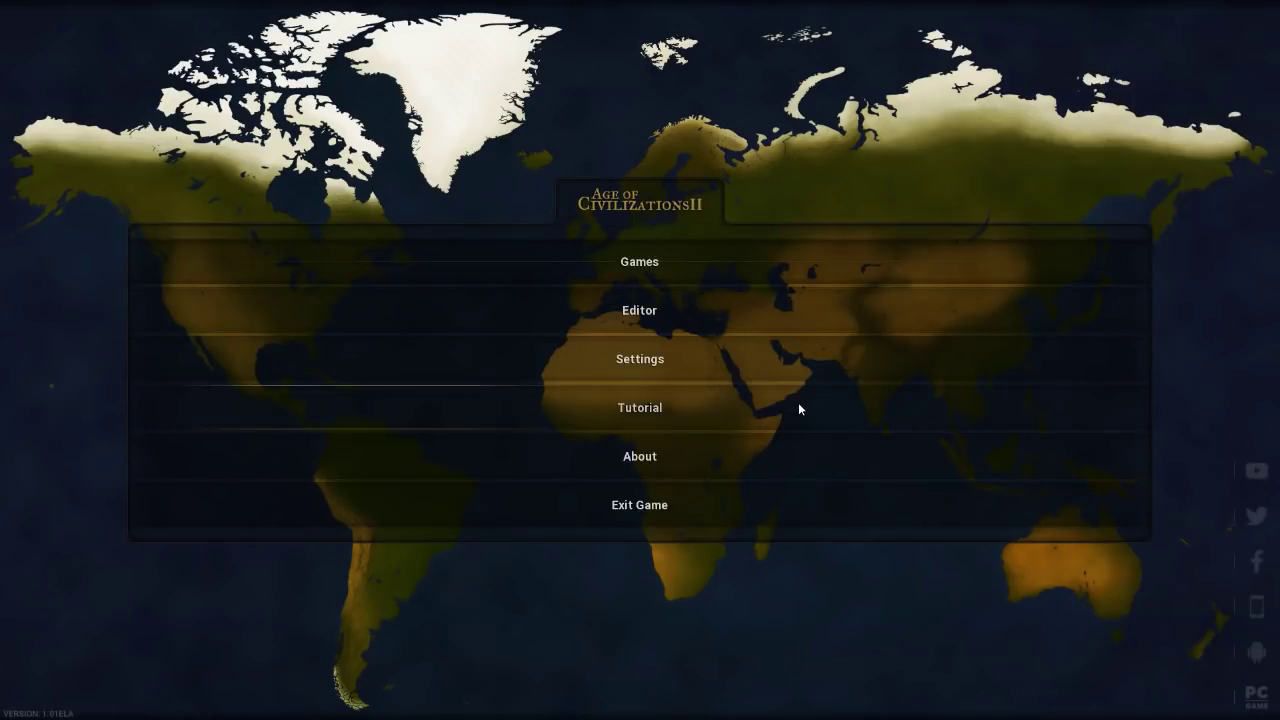
pyautogui.hotkey('alt', 'Tab')
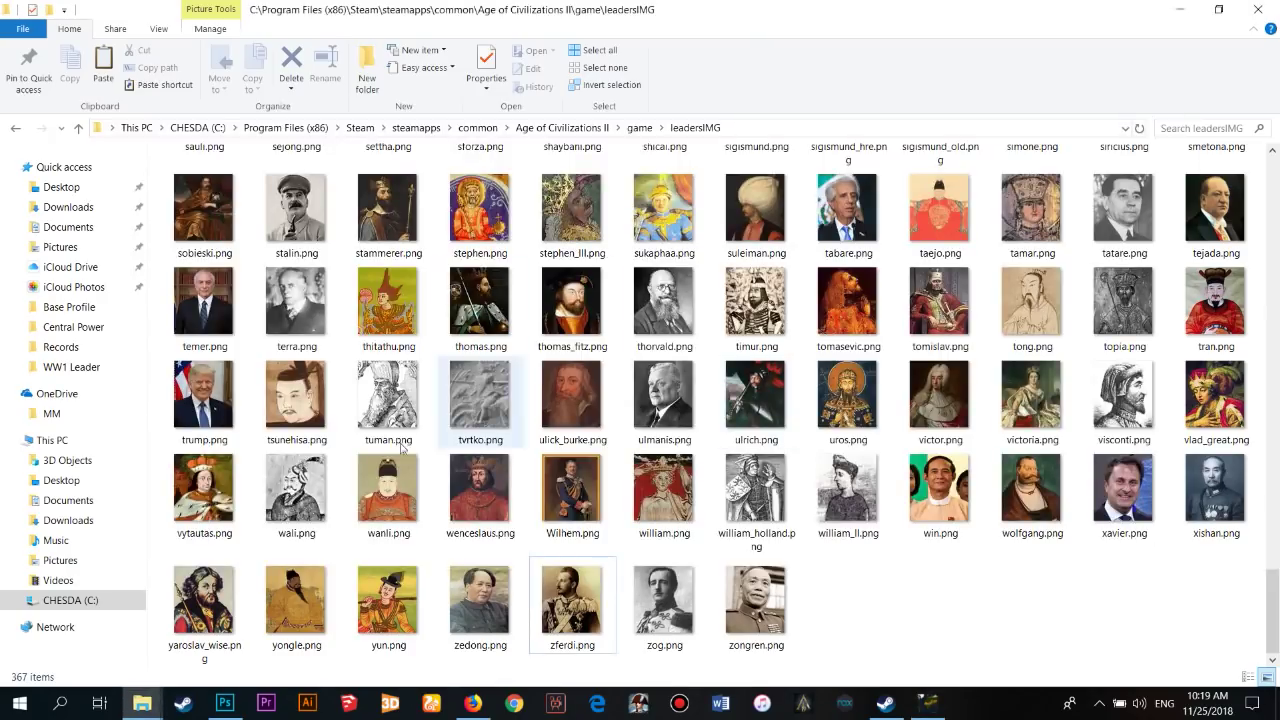
pyautogui.moveTo(142, 703)
pyautogui.click(138, 642)
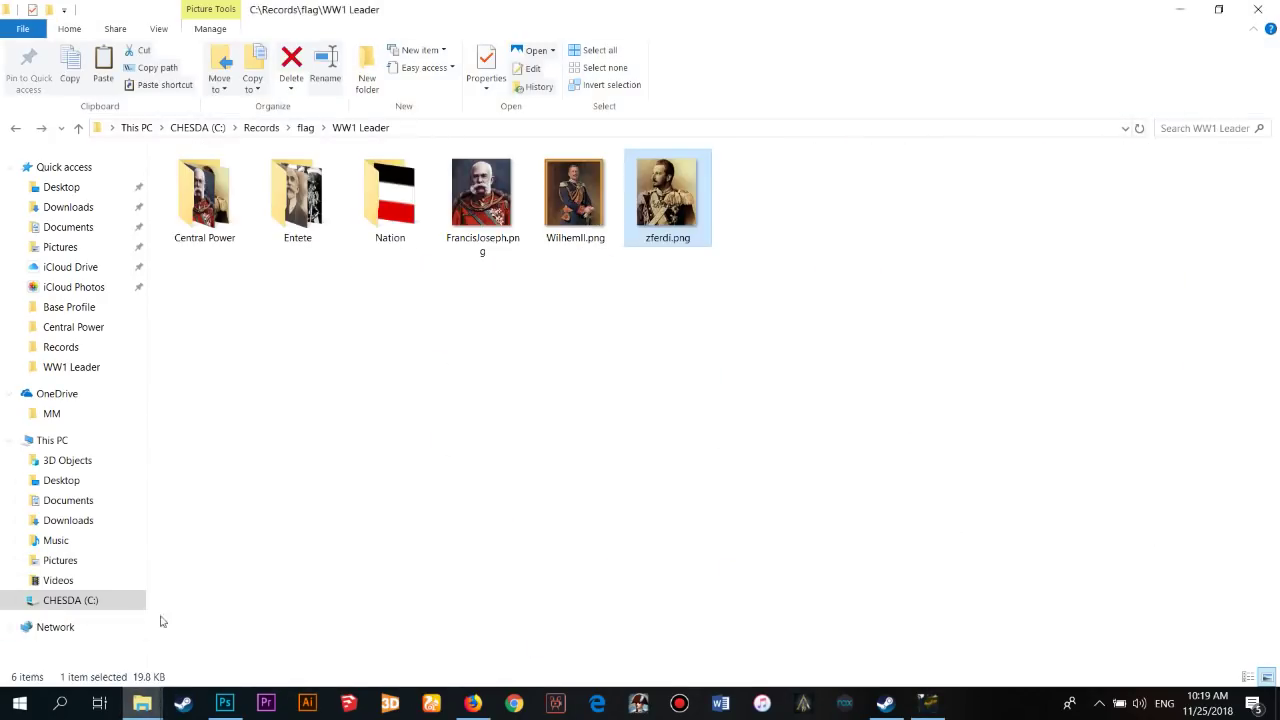
pyautogui.click(490, 401)
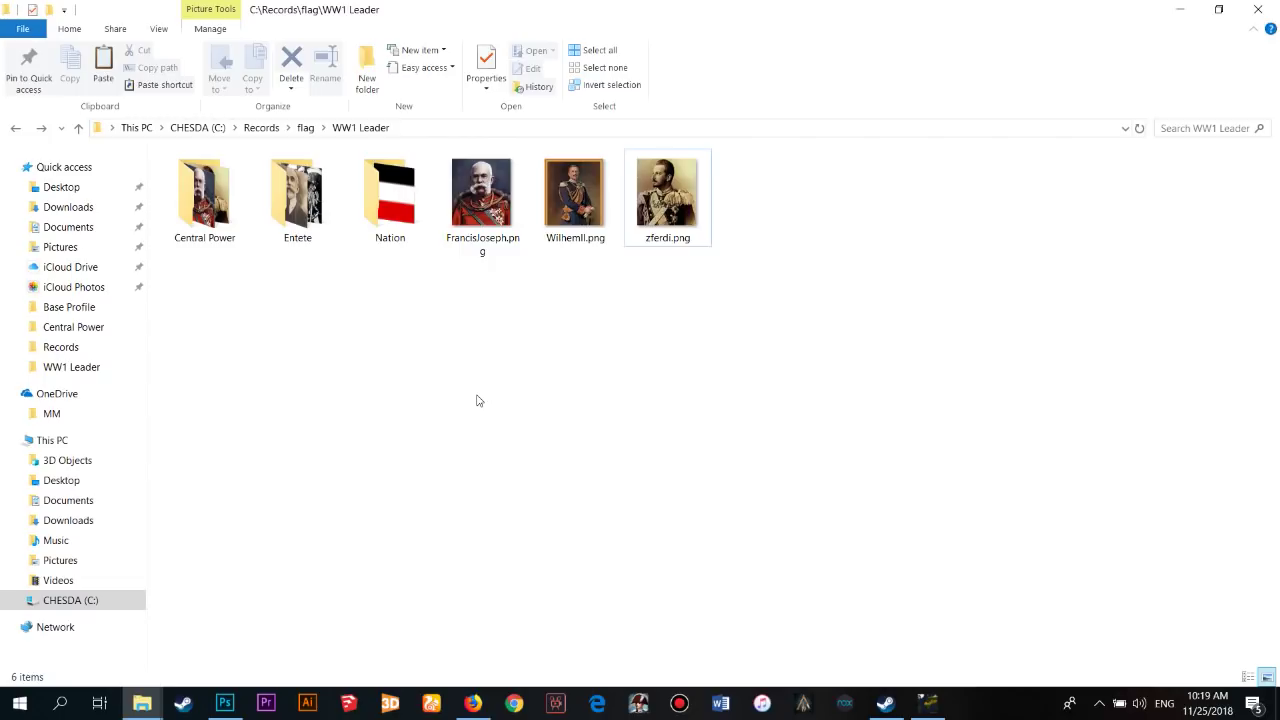
pyautogui.hotkey('alt', 'Right')
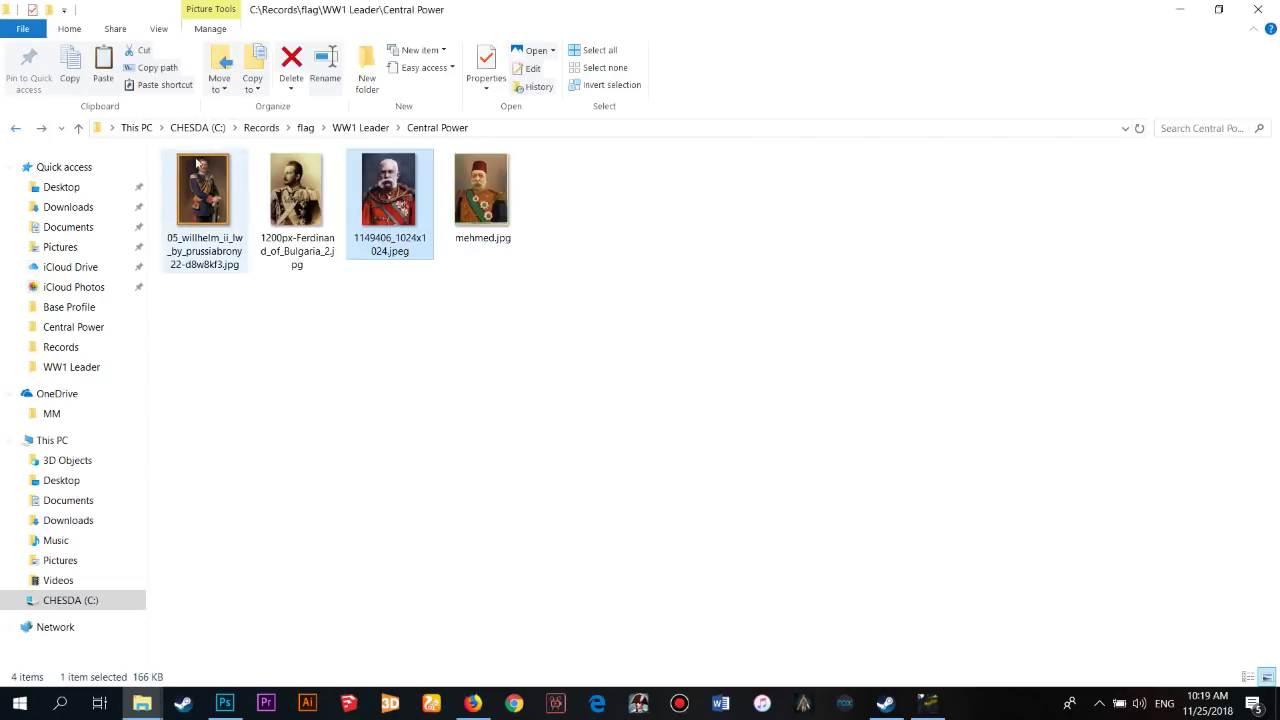
pyautogui.click(12, 130)
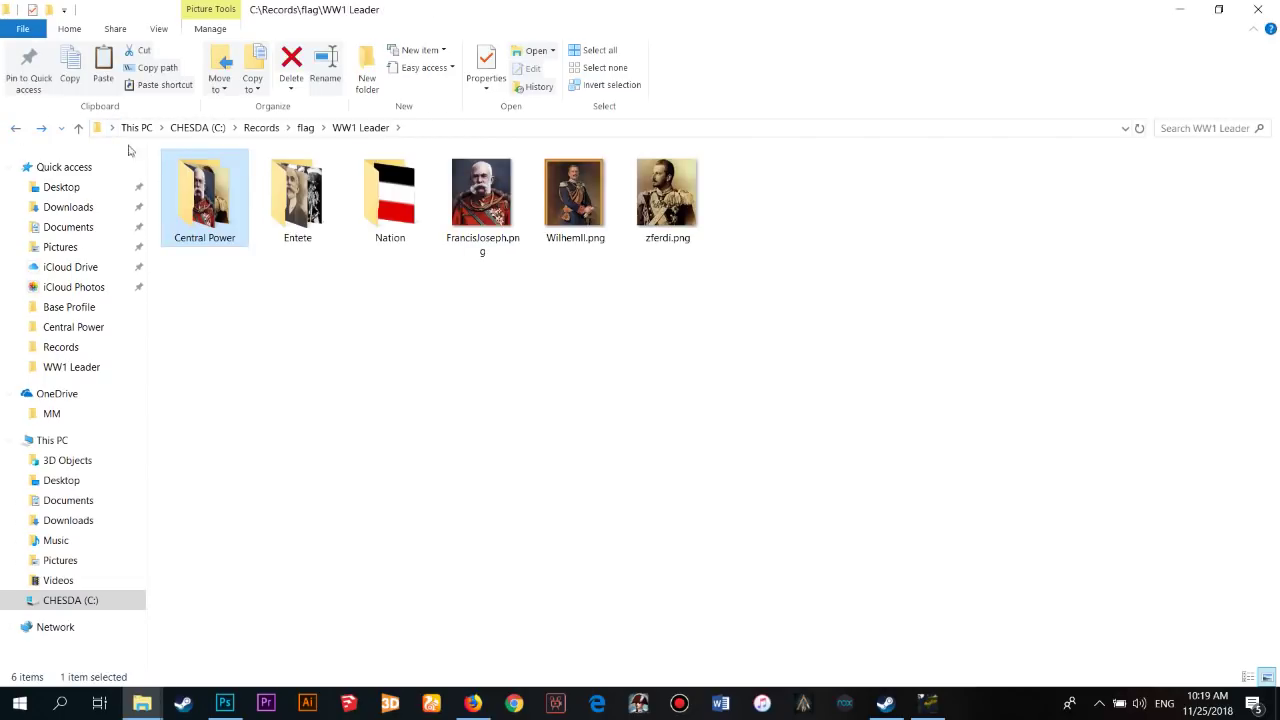
pyautogui.click(306, 129)
pyautogui.doubleClick(205, 200)
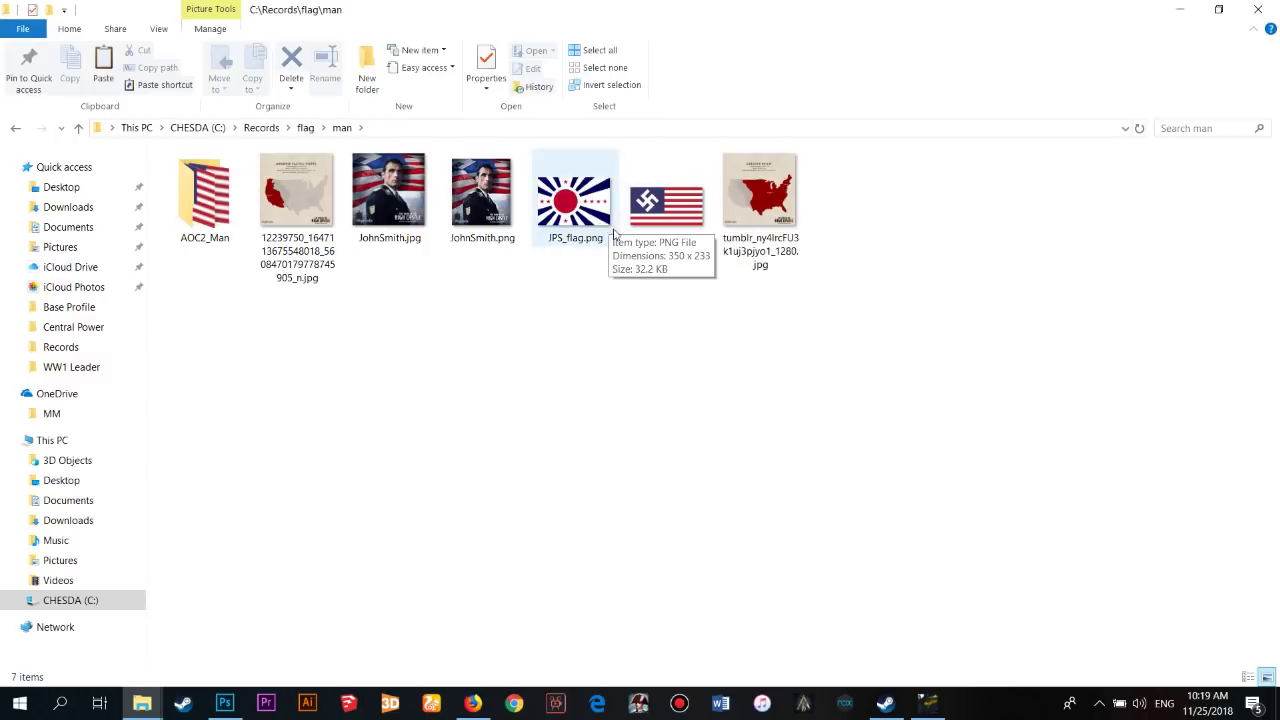
# Switch to Age of Civilizations II, view the custom civilizations in the Civilization Editor and return to the main menu
pyautogui.click(928, 703)
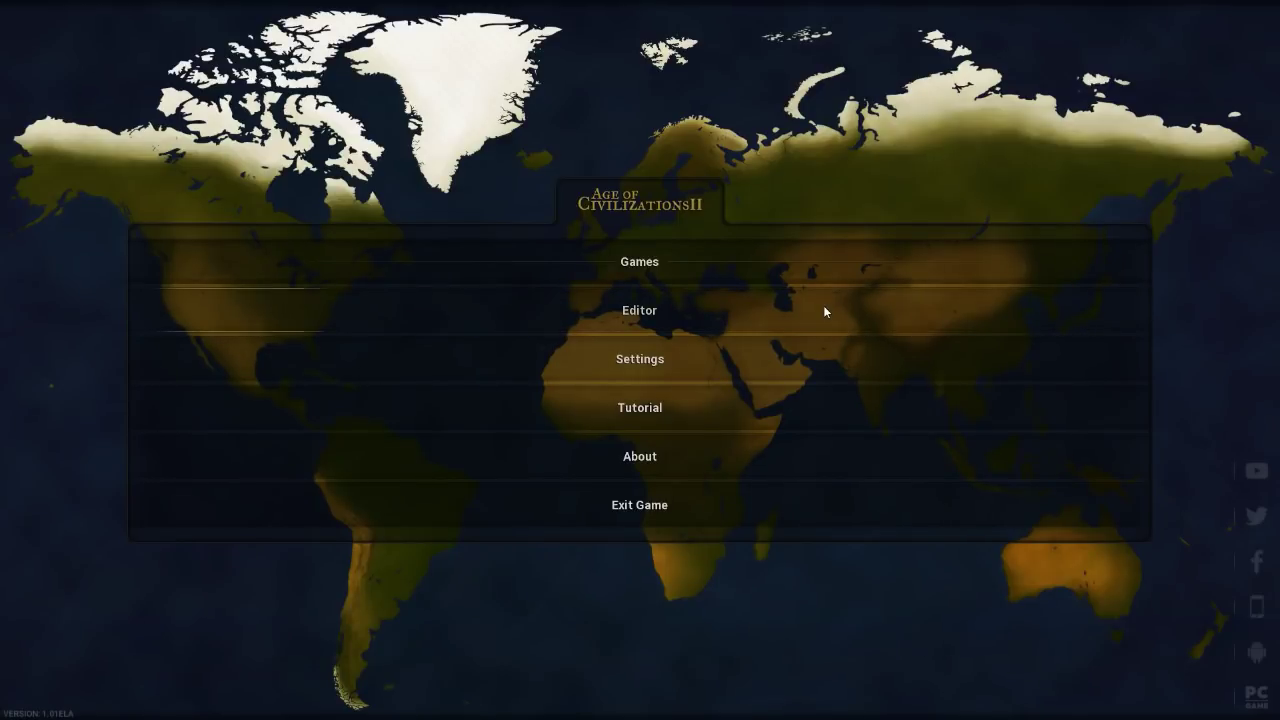
pyautogui.click(677, 313)
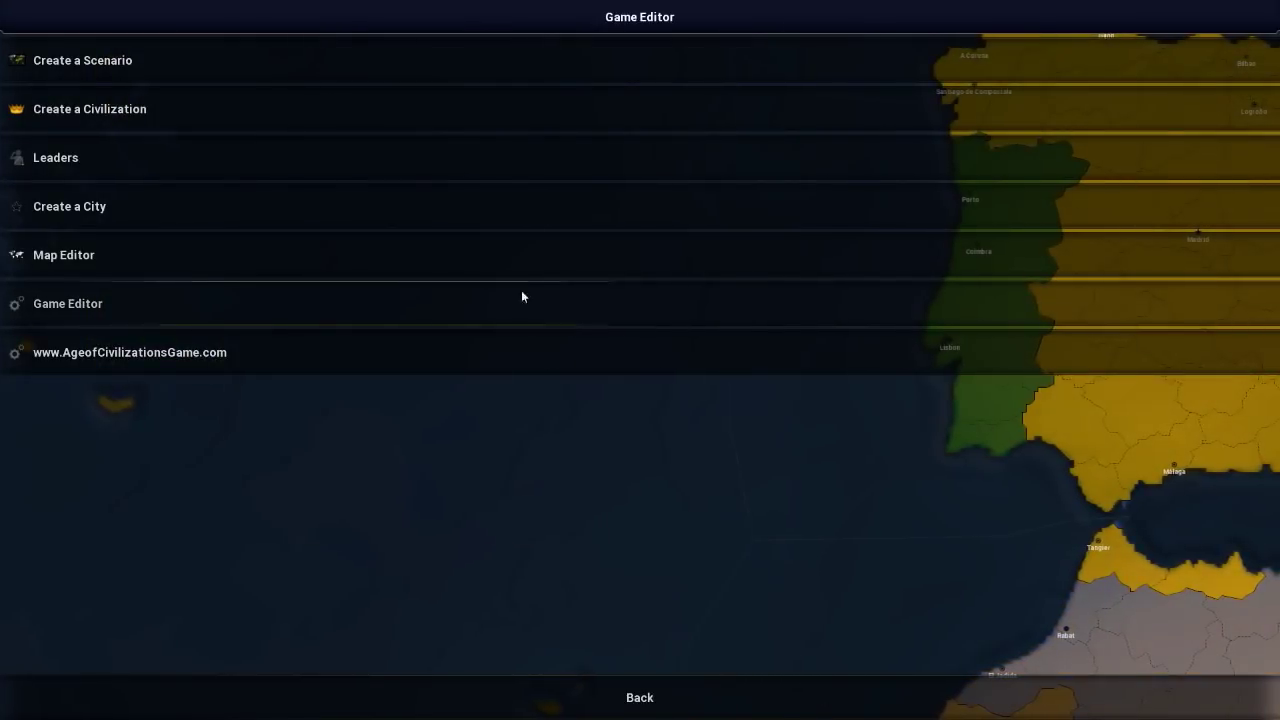
pyautogui.click(268, 124)
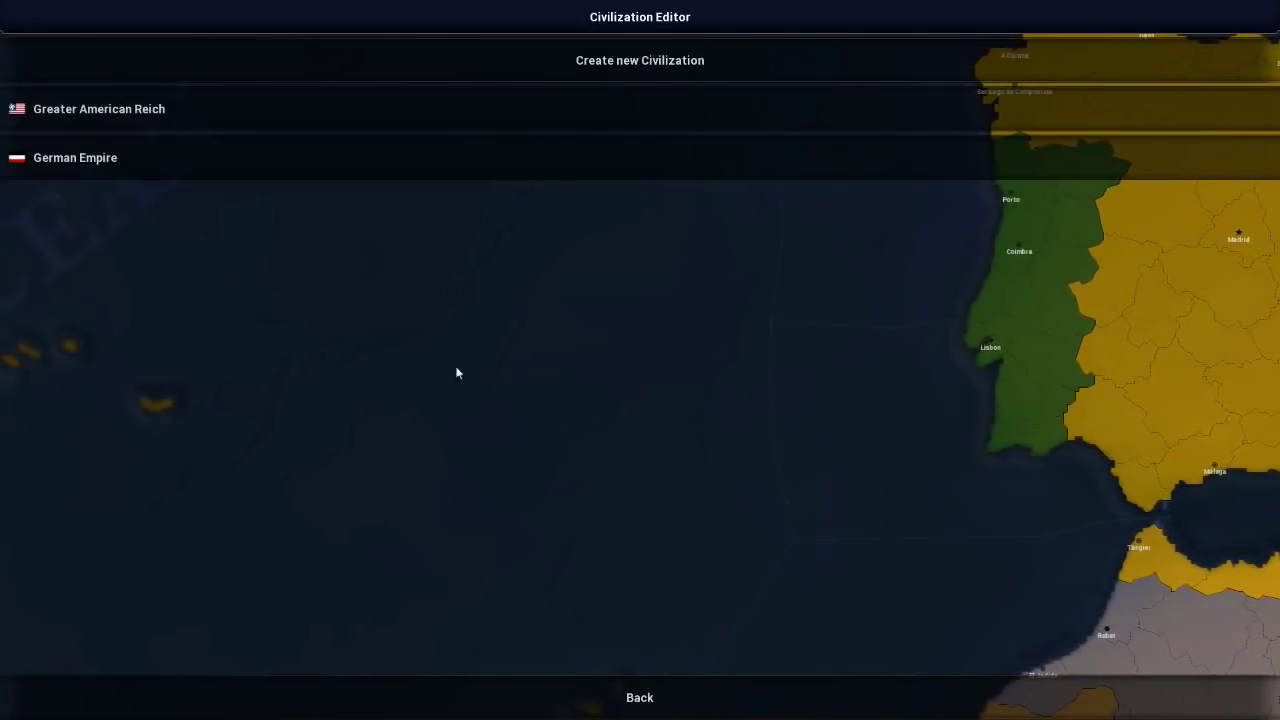
pyautogui.click(664, 697)
pyautogui.click(655, 697)
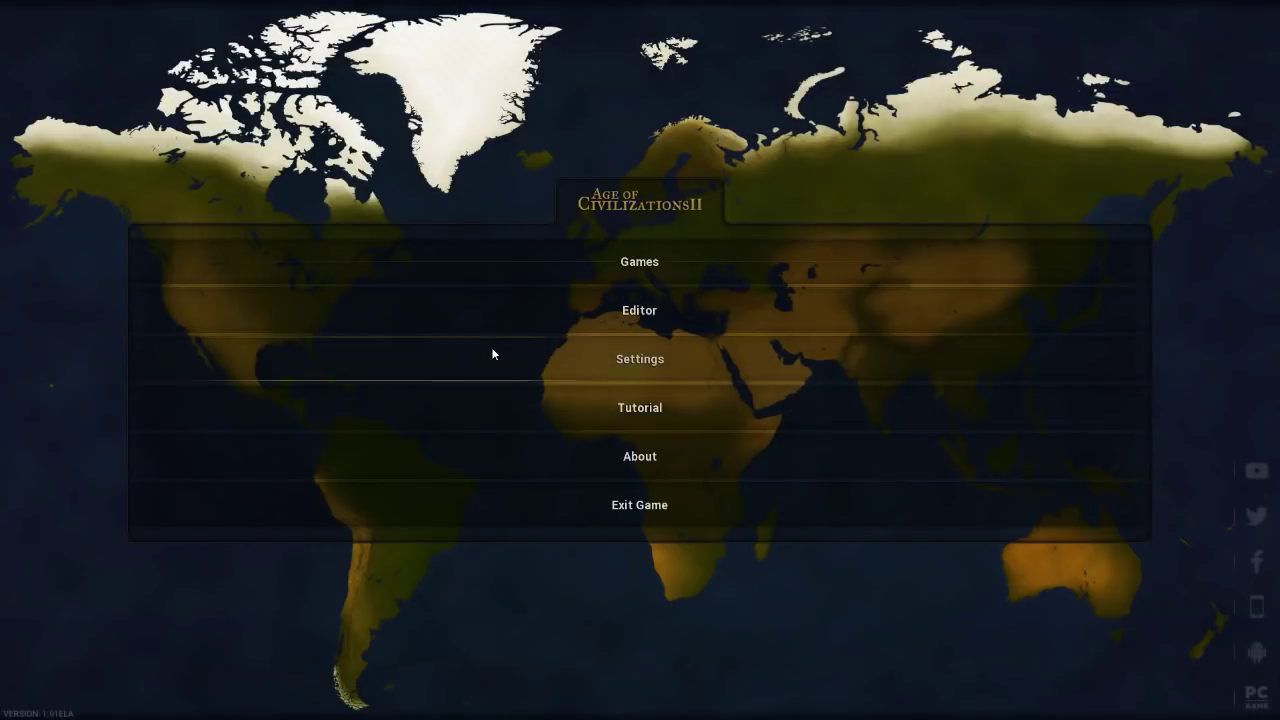
# Switch to the man folder in File Explorer and preview the JPS_flag.png image
pyautogui.hotkey('alt', 'Tab')
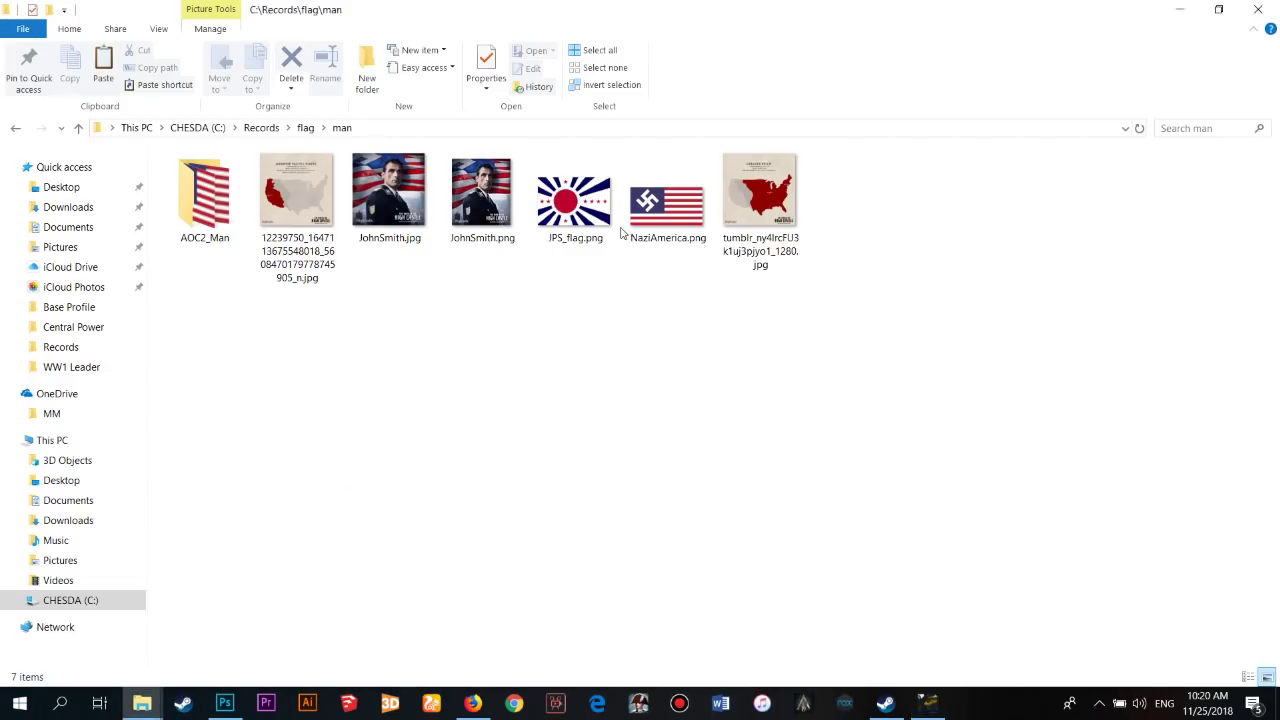
pyautogui.doubleClick(620, 232)
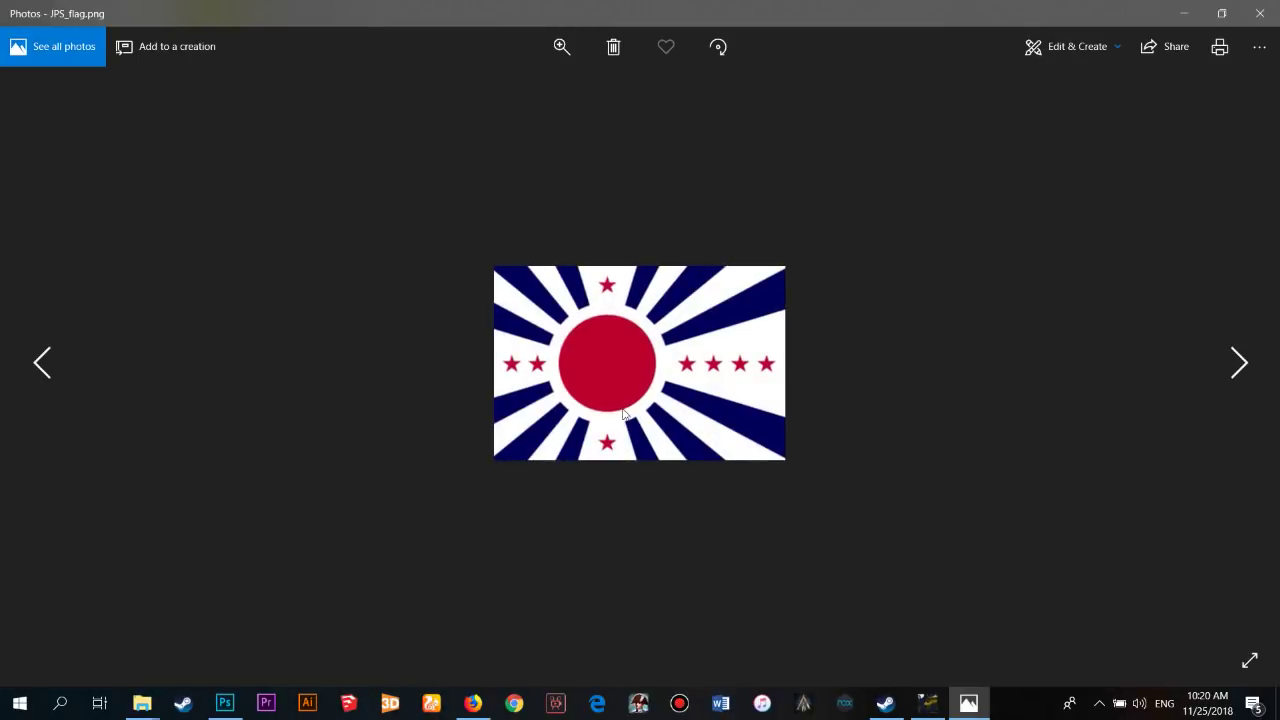
pyautogui.hotkey('alt', 'F4')
# Open JPS_flag.png from the man folder in Photoshop
pyautogui.click(224, 703)
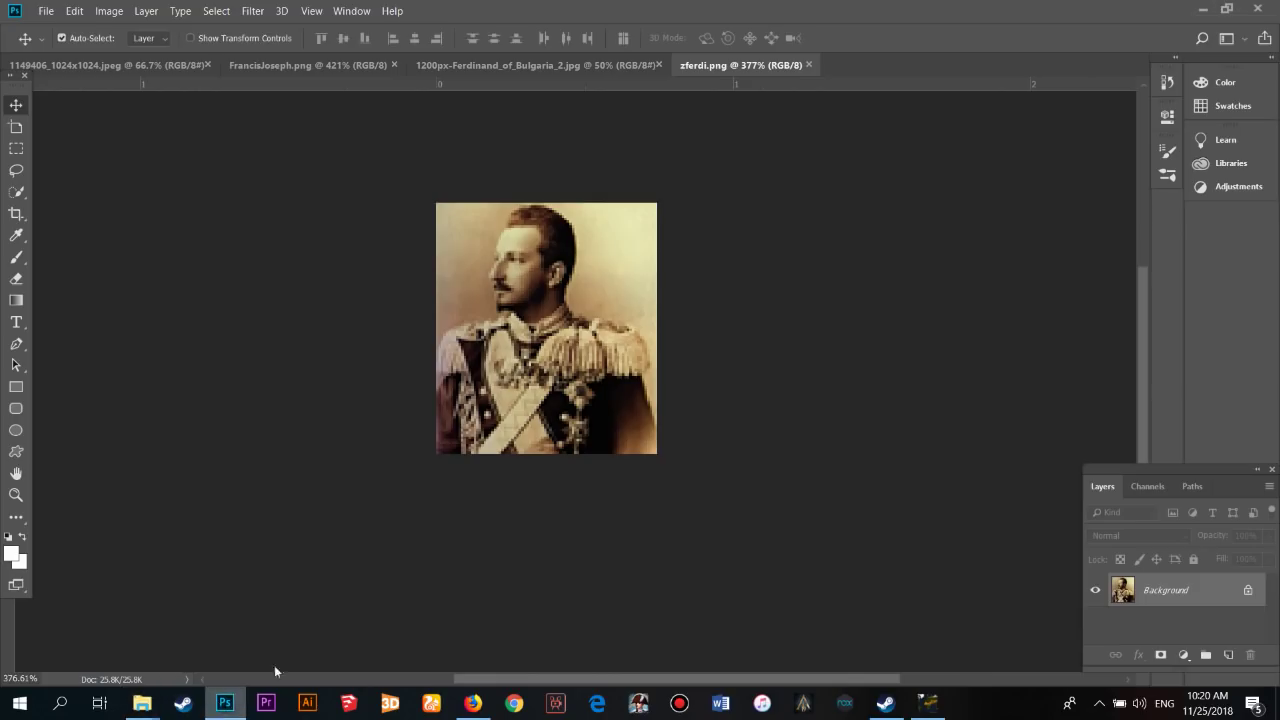
pyautogui.click(46, 11)
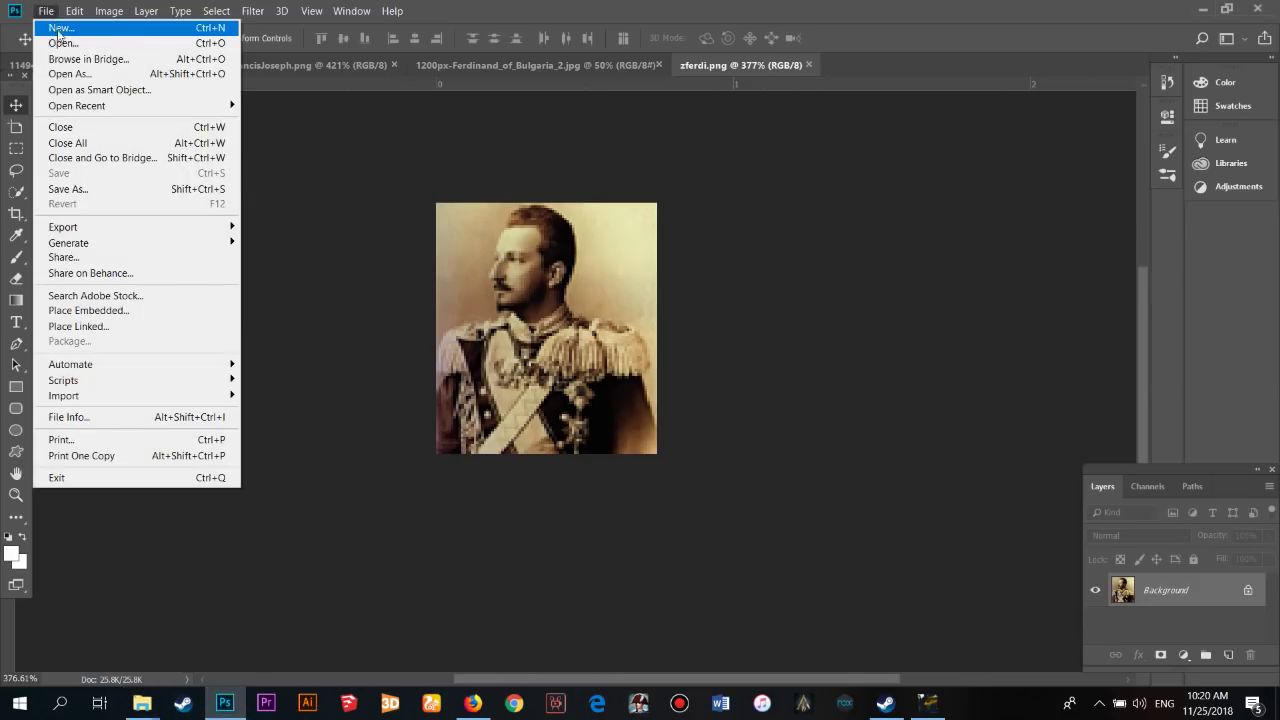
pyautogui.click(363, 446)
pyautogui.moveTo(142, 703)
pyautogui.click(150, 640)
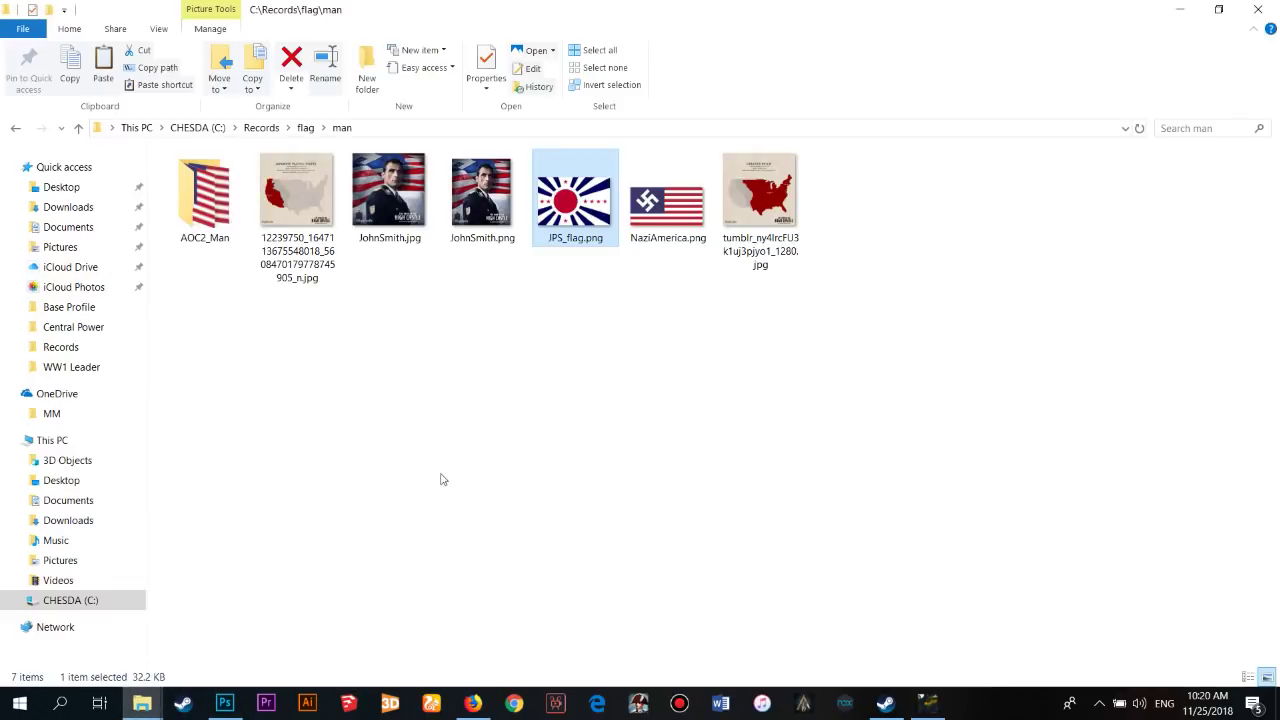
pyautogui.moveTo(575, 230); pyautogui.dragTo(570, 20)
# Create a new 68 x 44 px document at 300 ppi with a white background
pyautogui.click(46, 11)
pyautogui.click(57, 27)
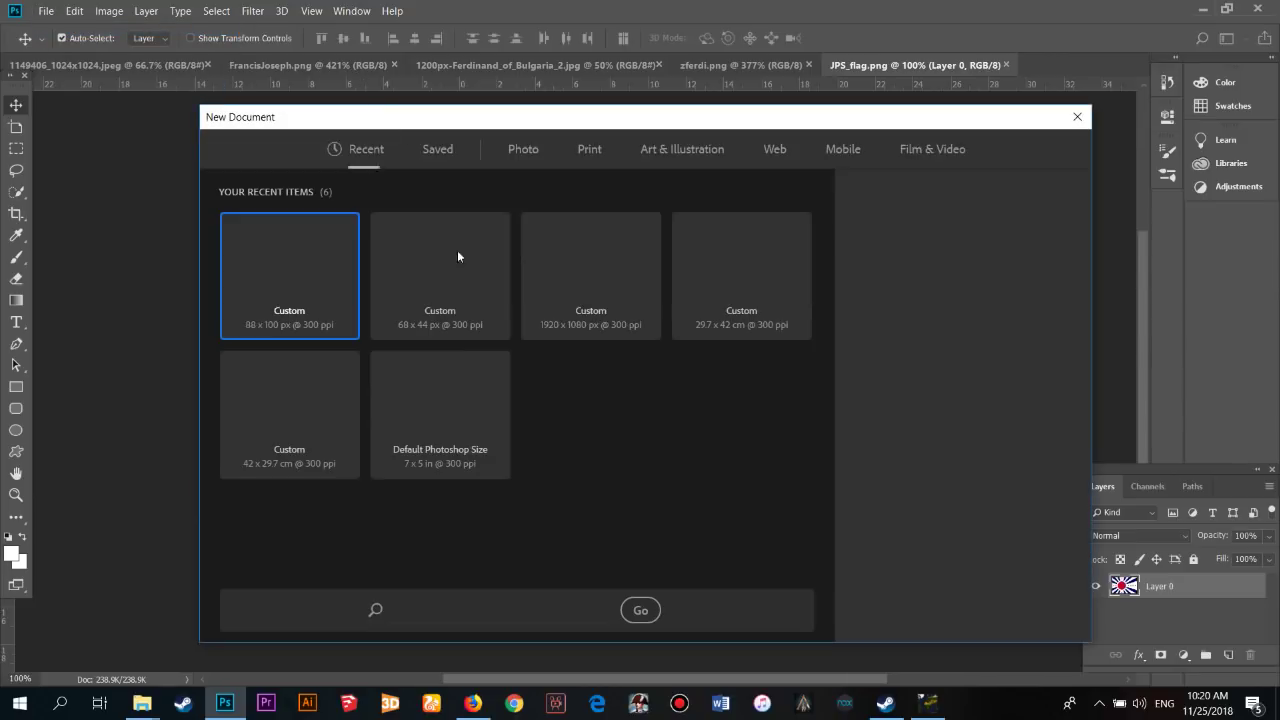
pyautogui.click(476, 324)
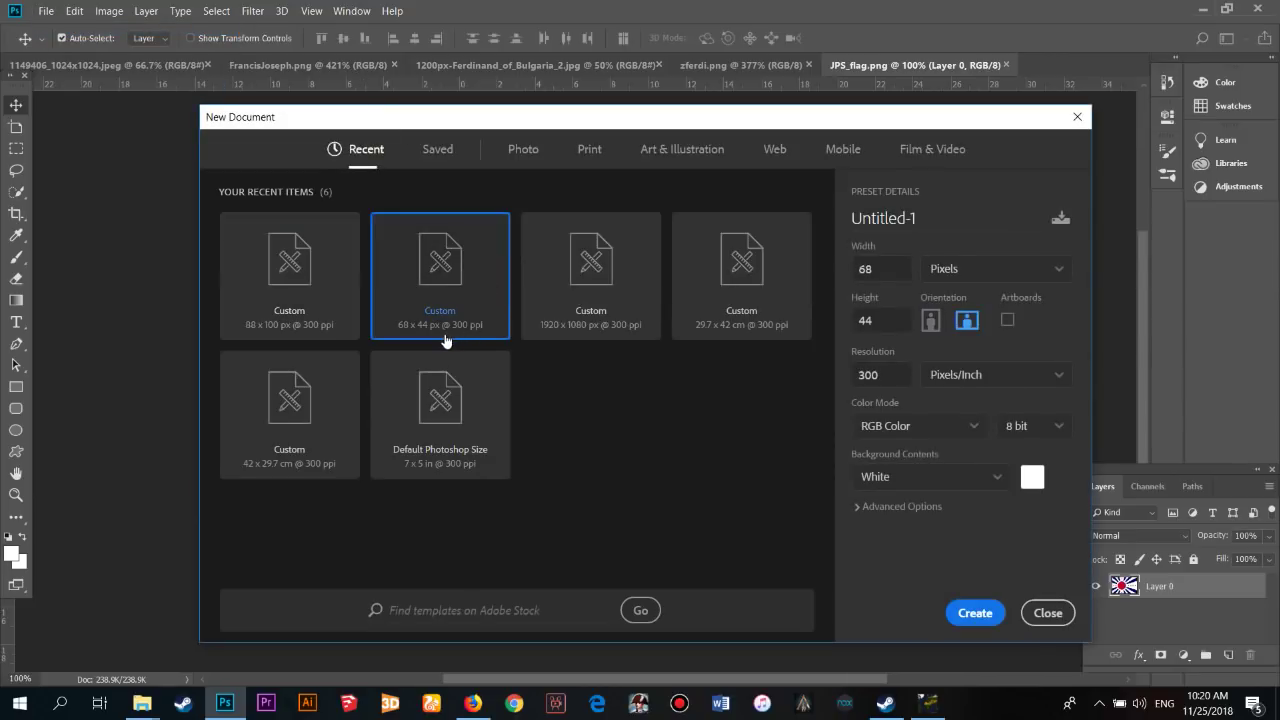
pyautogui.click(975, 612)
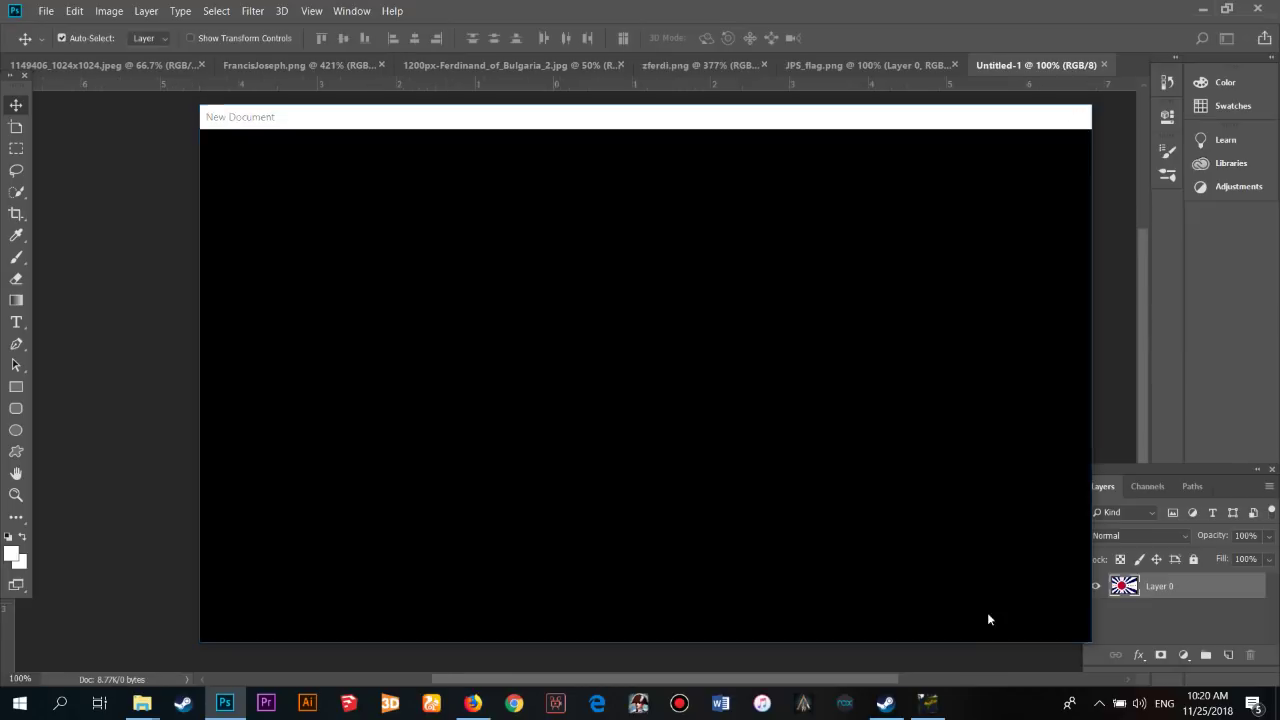
# Bring the JPS_flag image into the new document and scale it down to about 15% in the canvas's upper-left corner
pyautogui.click(824, 66)
pyautogui.moveTo(554, 420); pyautogui.dragTo(576, 386)
pyautogui.hotkey('ctrl', 't')
pyautogui.scroll(5, 685, 334)
pyautogui.moveTo(690, 288); pyautogui.dragTo(556, 381)
pyautogui.scroll(4, 552, 434)
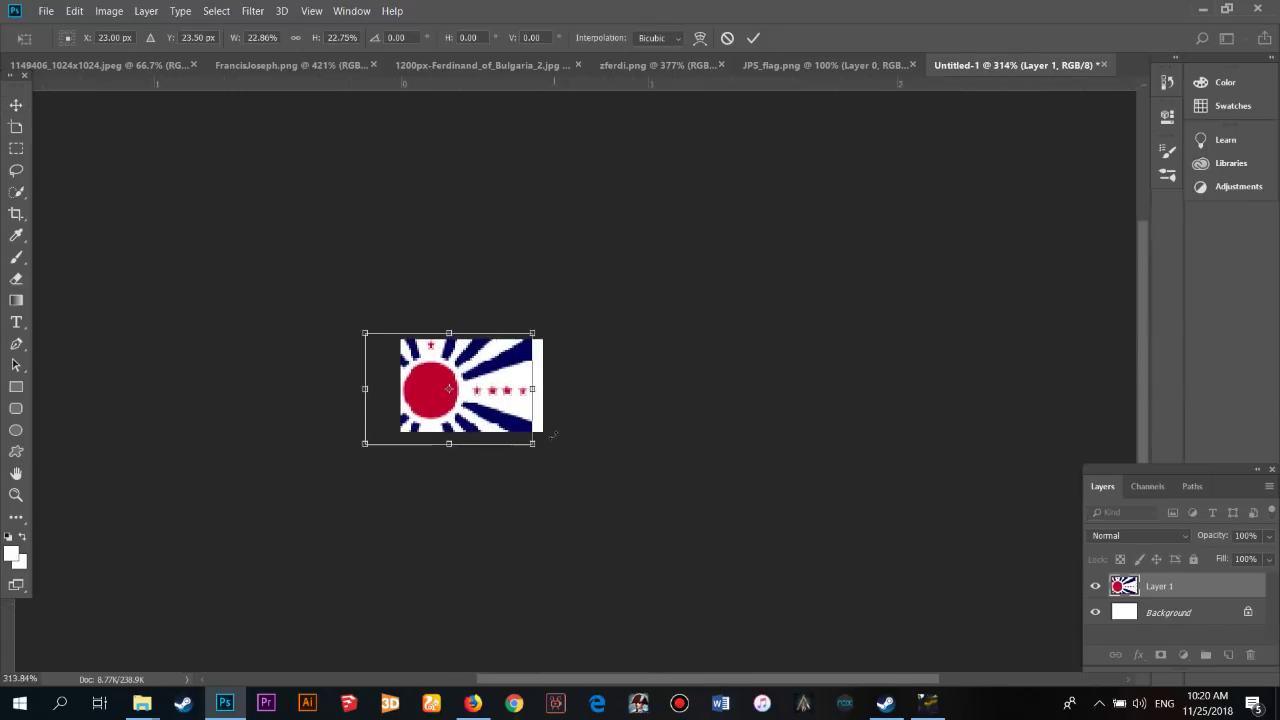
pyautogui.scroll(3, 553, 434)
pyautogui.moveTo(522, 301); pyautogui.dragTo(448, 330)
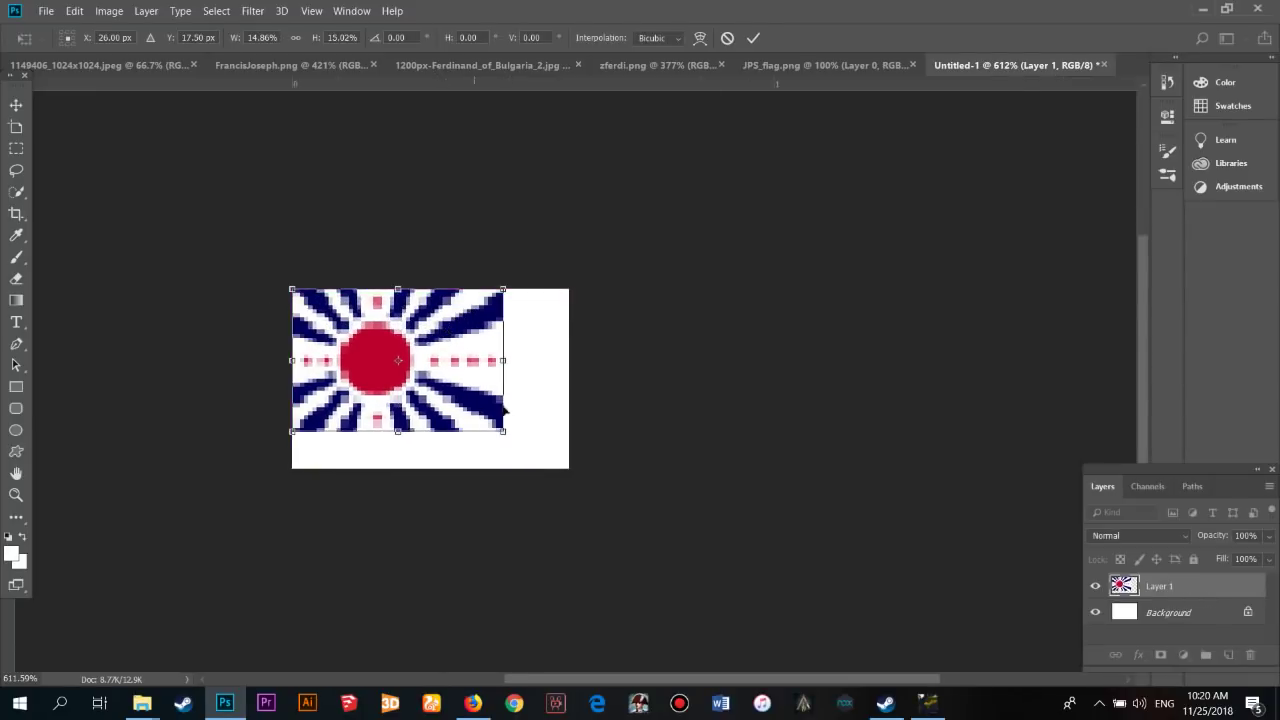
# Stretch the flag to fill the whole canvas, apply the transformation and merge the layer into the background
pyautogui.moveTo(506, 433); pyautogui.dragTo(570, 467)
pyautogui.moveTo(568, 379); pyautogui.dragTo(560, 350)
pyautogui.moveTo(568, 461); pyautogui.dragTo(576, 464)
pyautogui.press('Return')
pyautogui.scroll(-2, 576, 464)
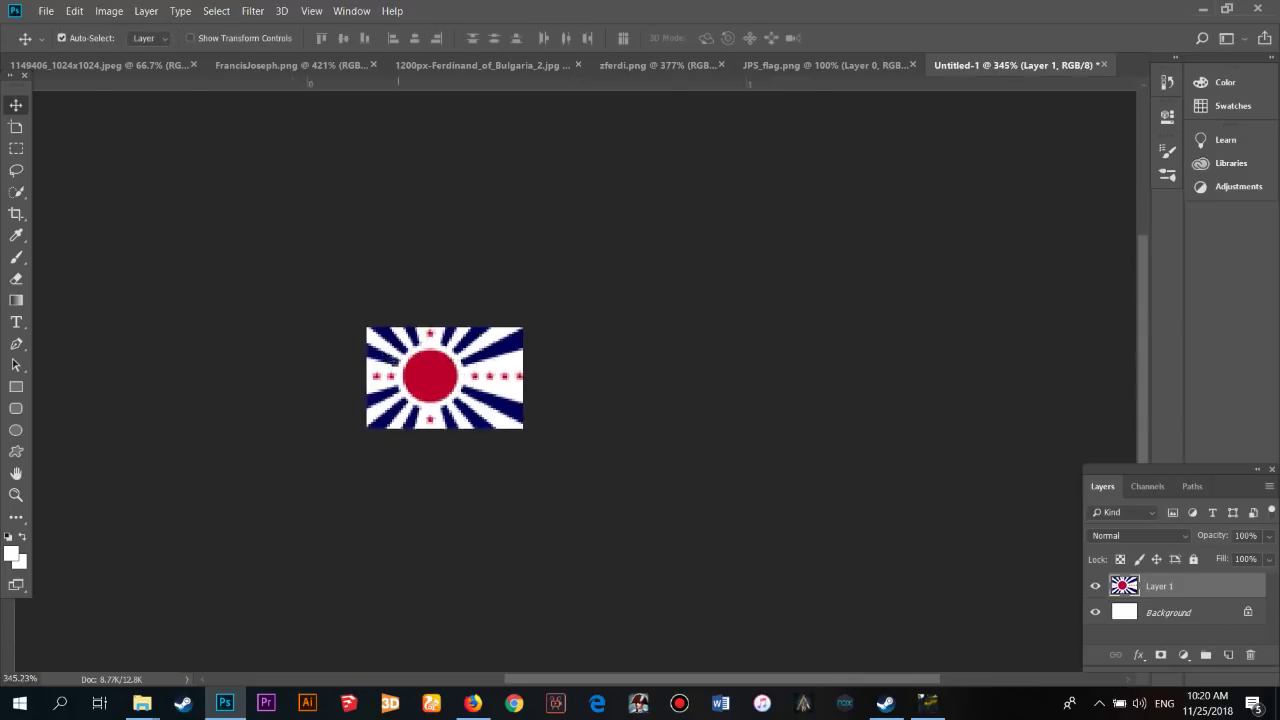
pyautogui.scroll(2, 471, 371)
pyautogui.scroll(-2, 503, 360)
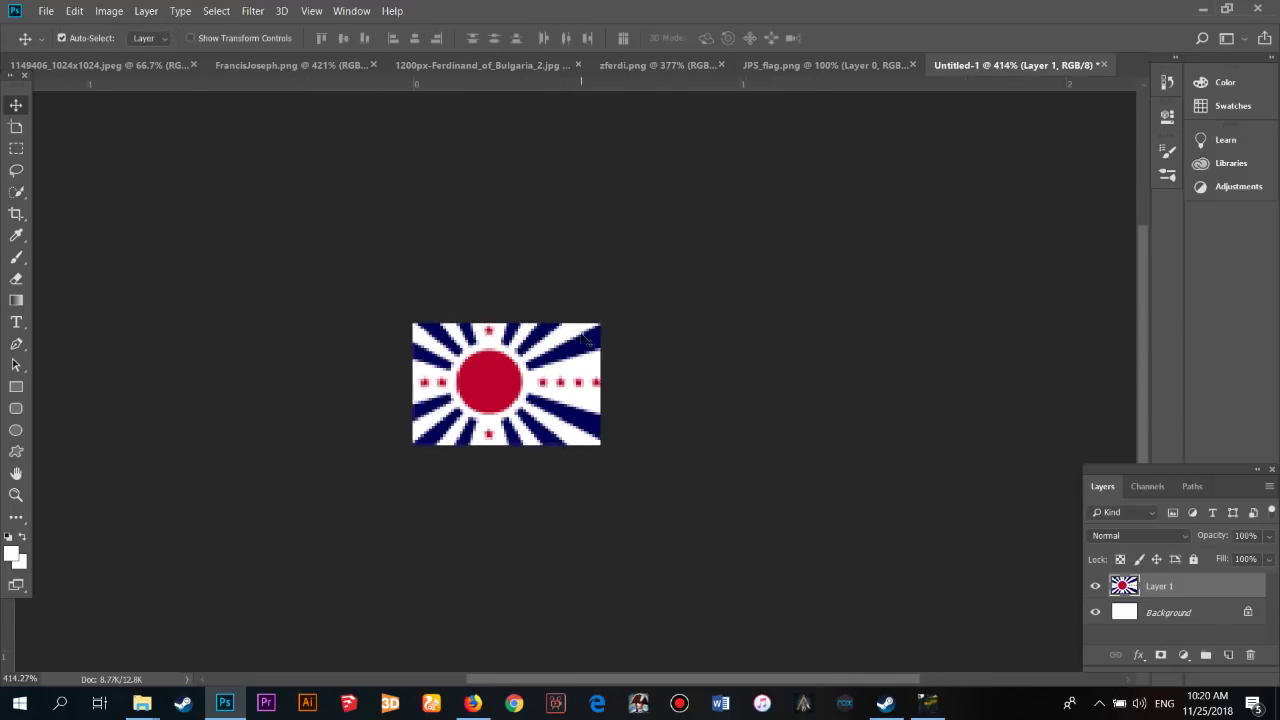
pyautogui.hotkey('ctrl', 'e')
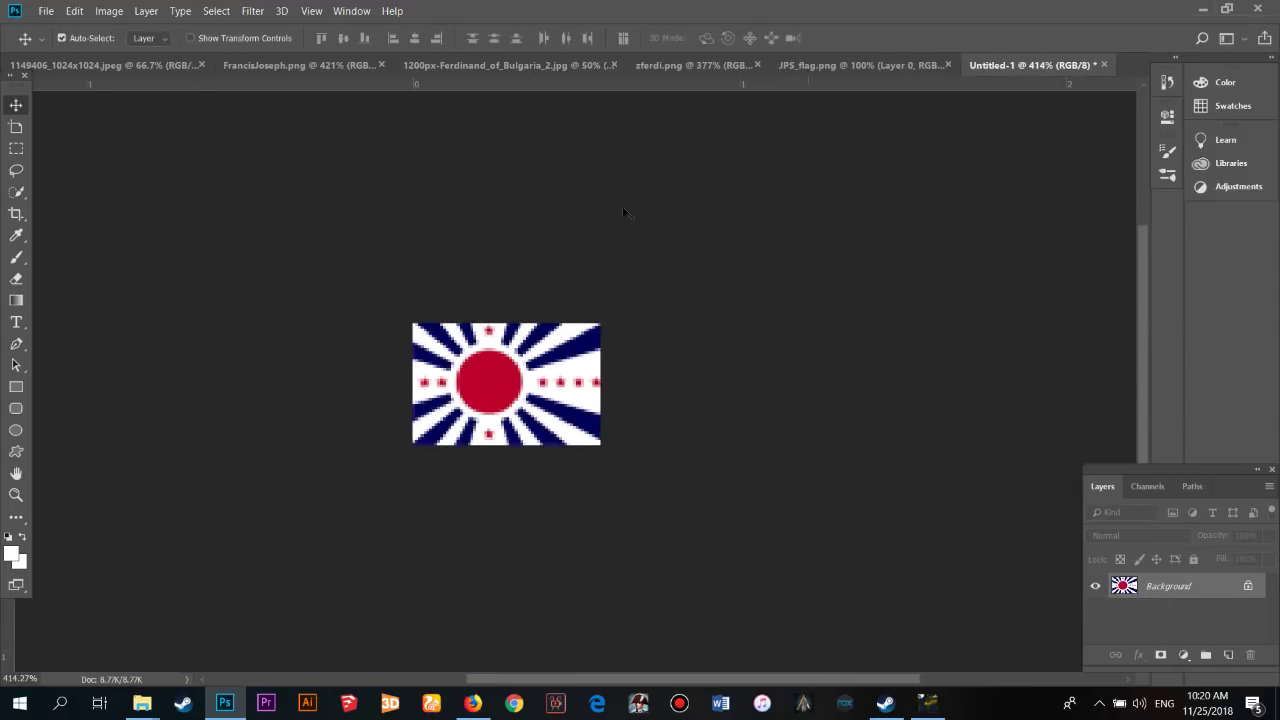
# Save the flag as jps.png in the flag\man folder with the large file size PNG option
pyautogui.click(73, 12)
pyautogui.moveTo(46, 11)
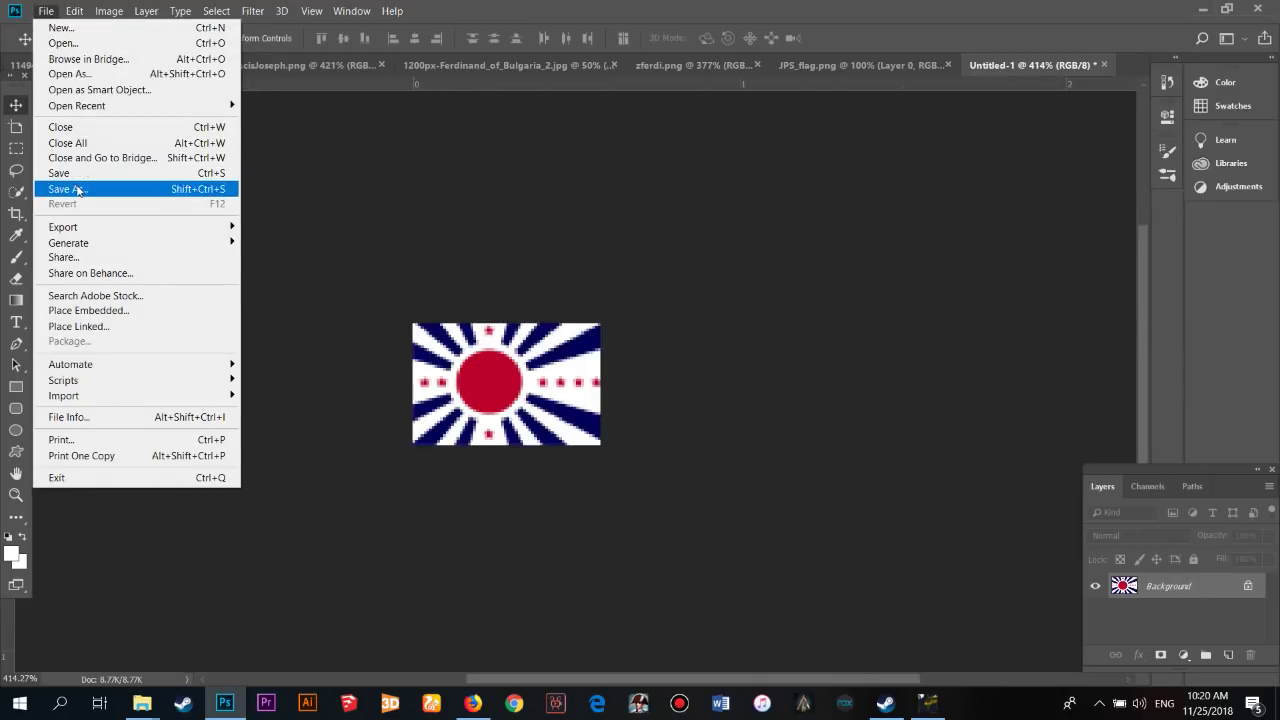
pyautogui.click(100, 189)
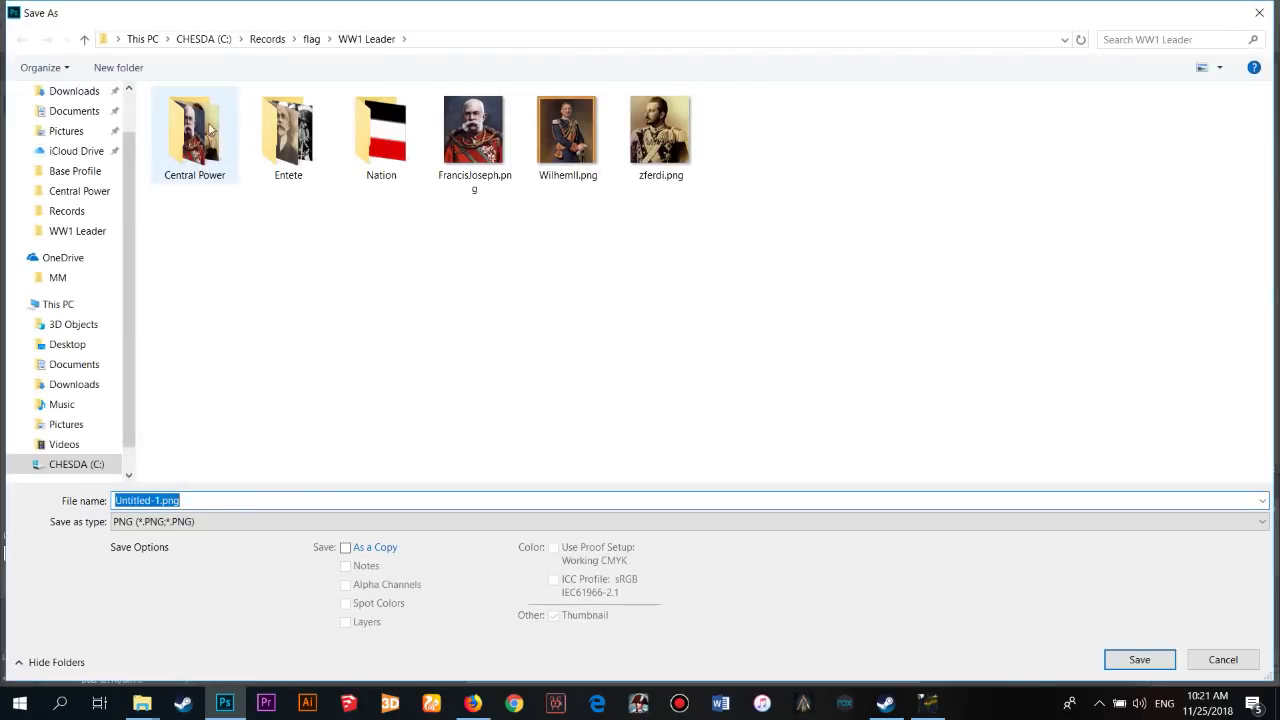
pyautogui.click(311, 39)
pyautogui.click(205, 160)
pyautogui.doubleClick(205, 160)
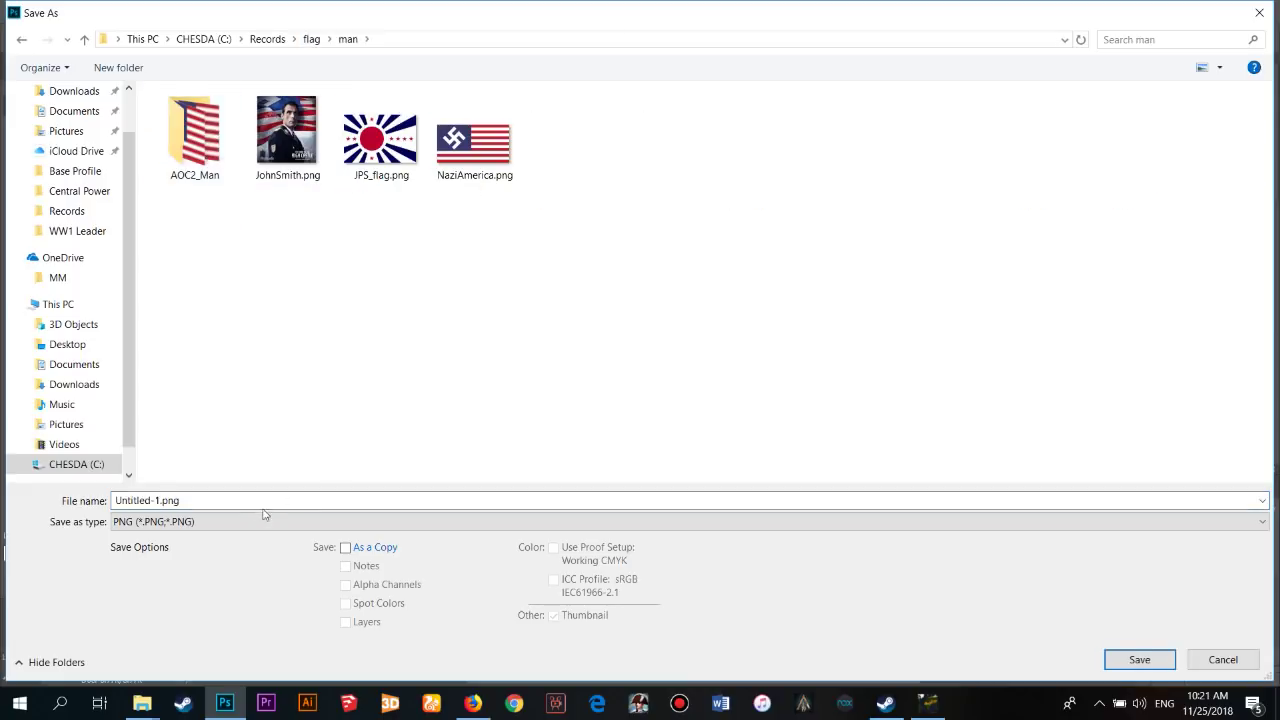
pyautogui.click(245, 498)
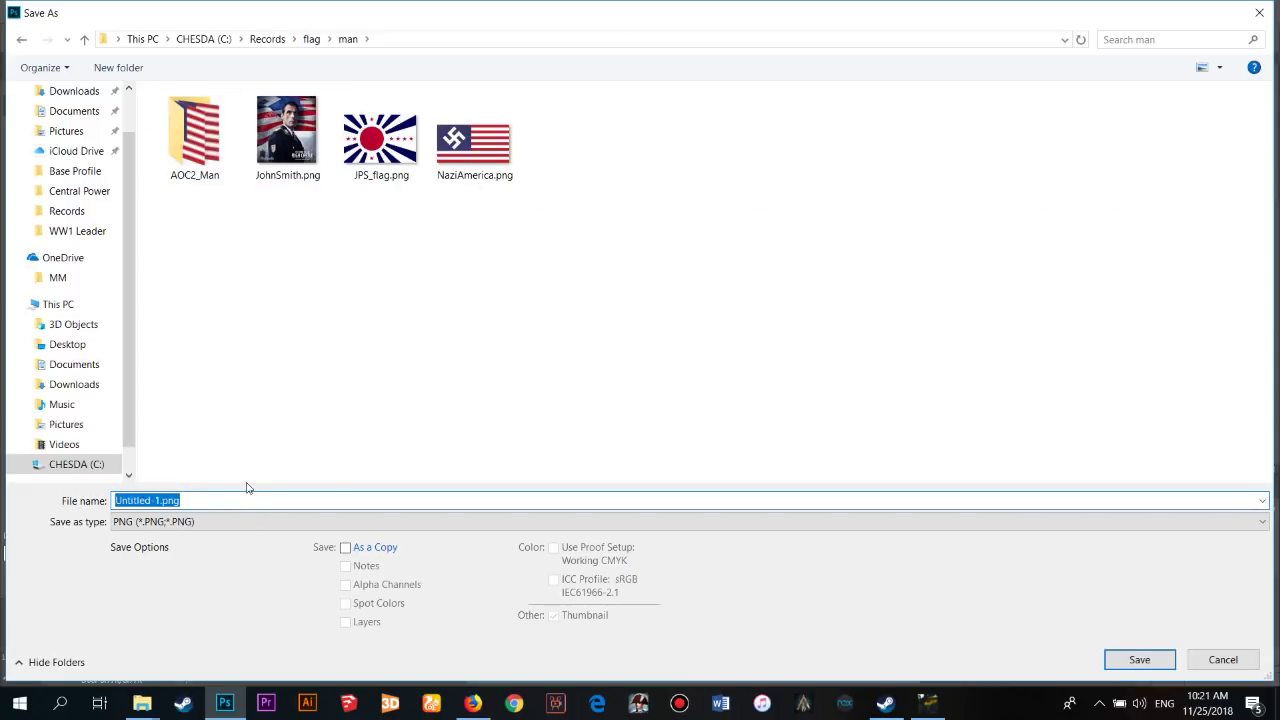
pyautogui.write('jps')
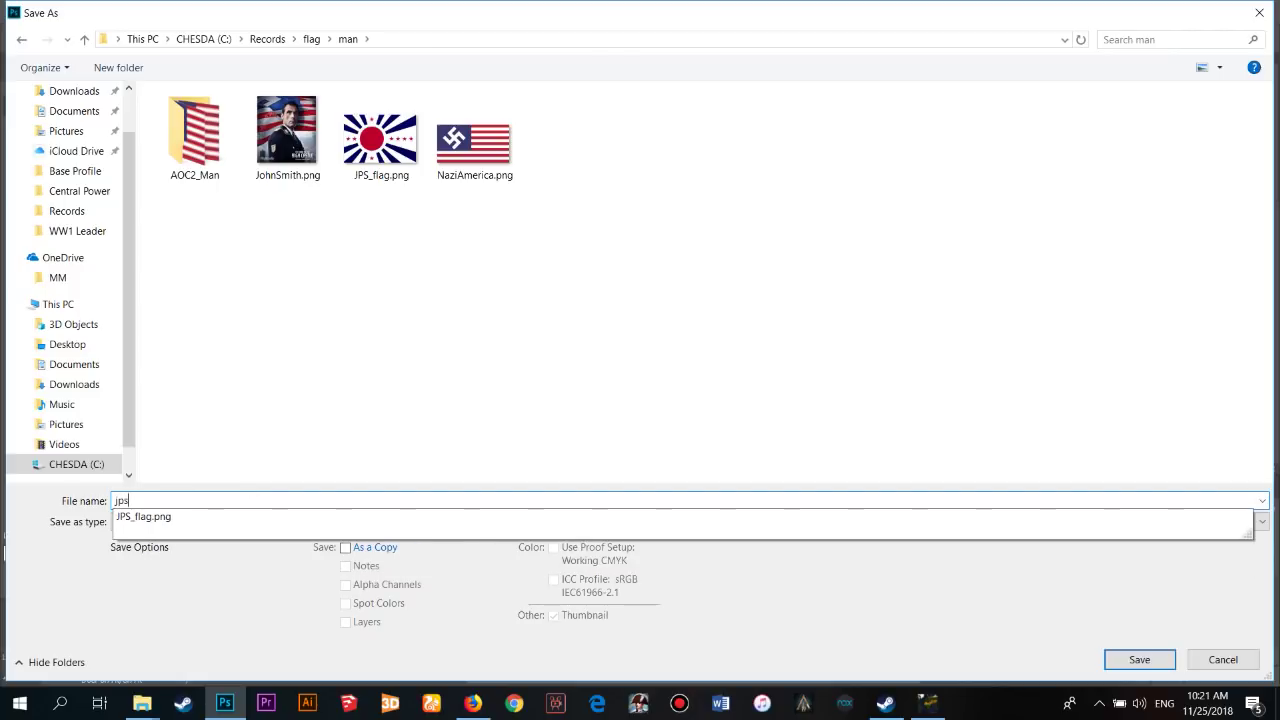
pyautogui.press('Return')
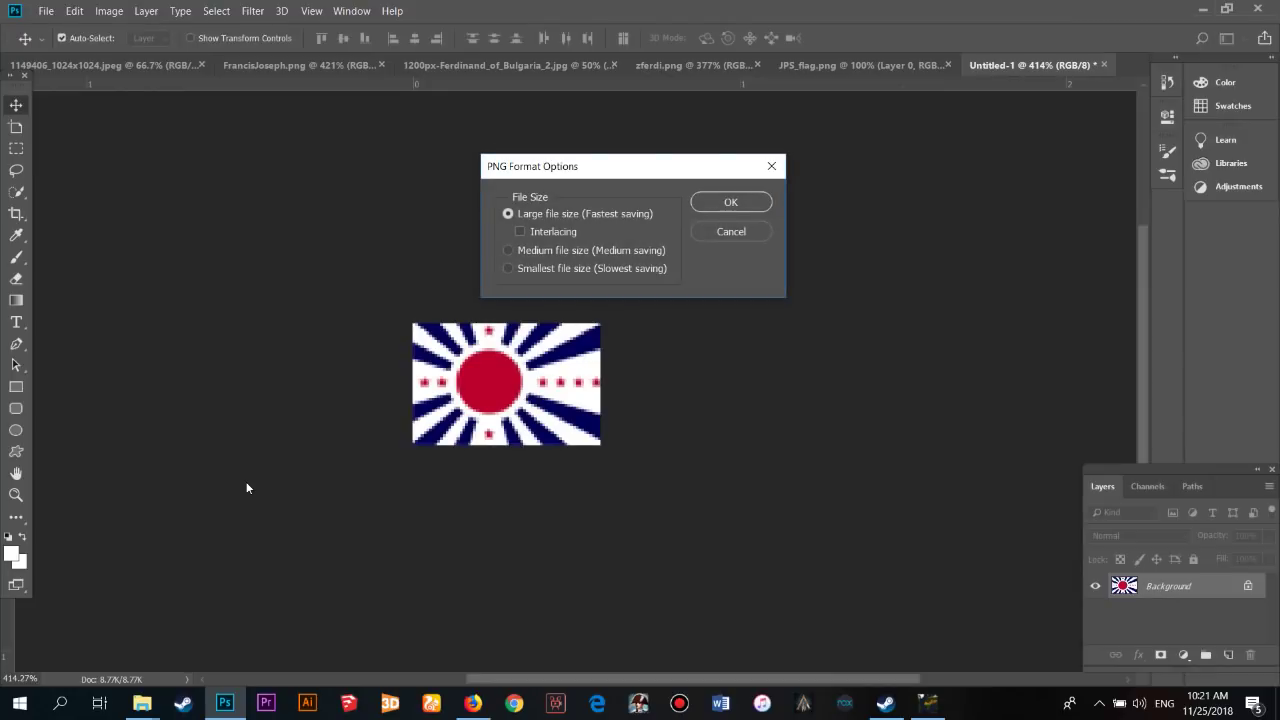
pyautogui.click(728, 202)
pyautogui.click(46, 11)
pyautogui.press('Escape')
pyautogui.hotkey('ctrl', 'shift', 's')
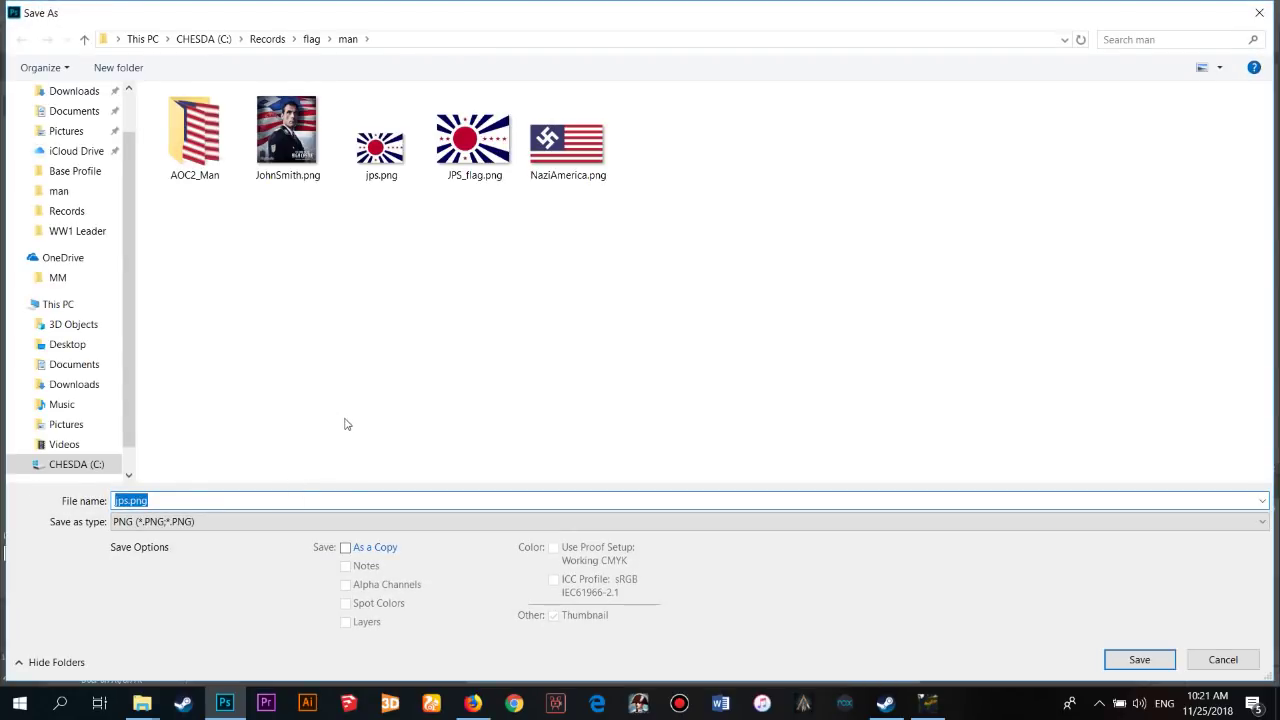
pyautogui.click(1248, 666)
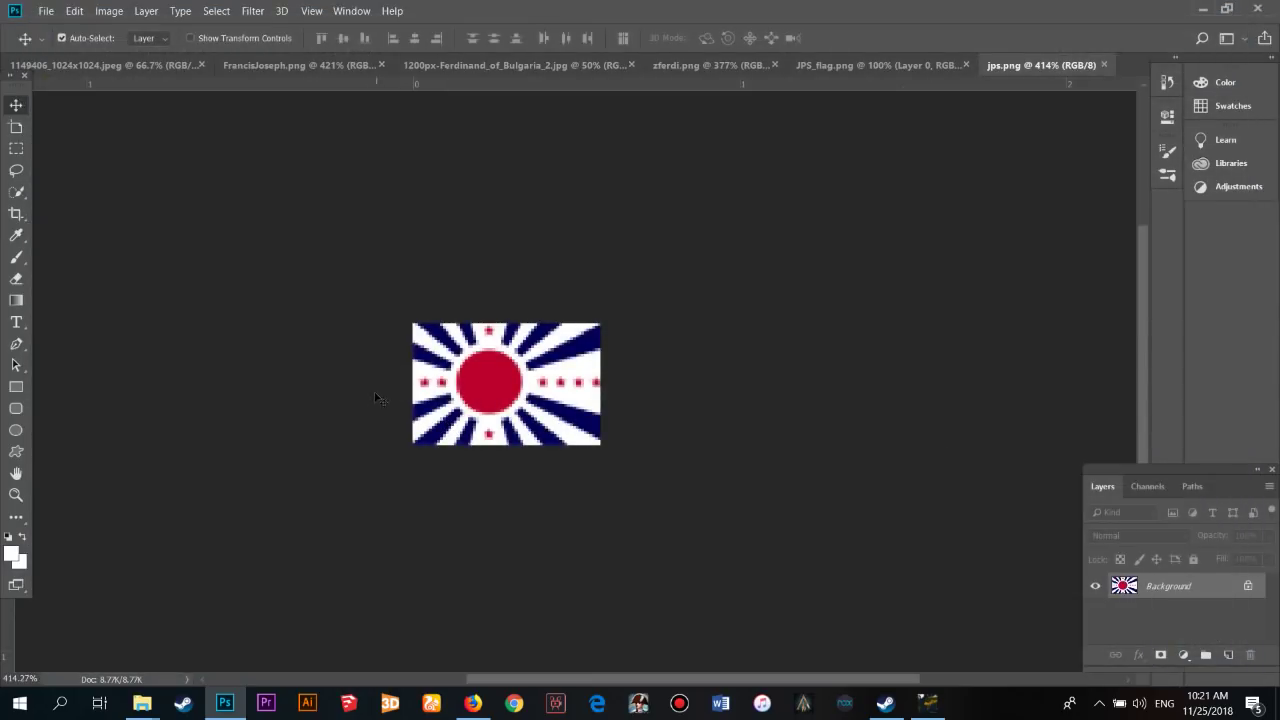
# Switch to the flag\man folder in File Explorer and copy jps.png
pyautogui.moveTo(144, 702)
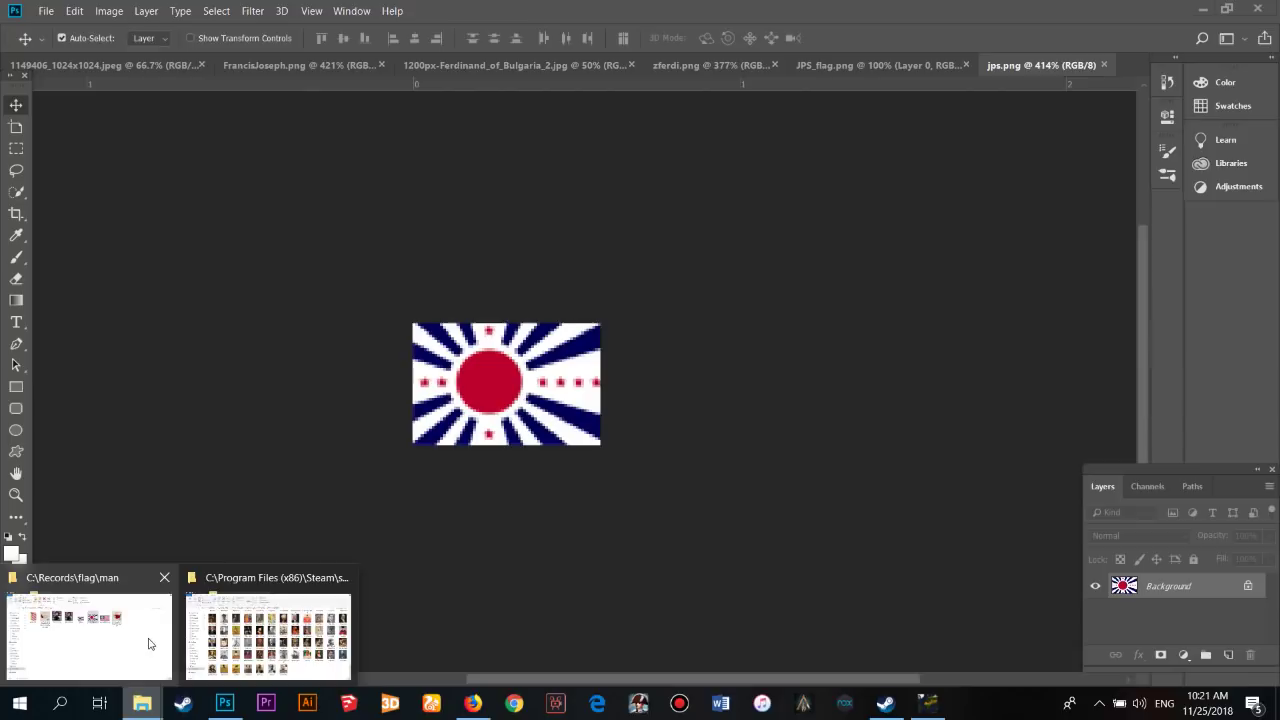
pyautogui.click(150, 643)
pyautogui.rightClick(558, 215)
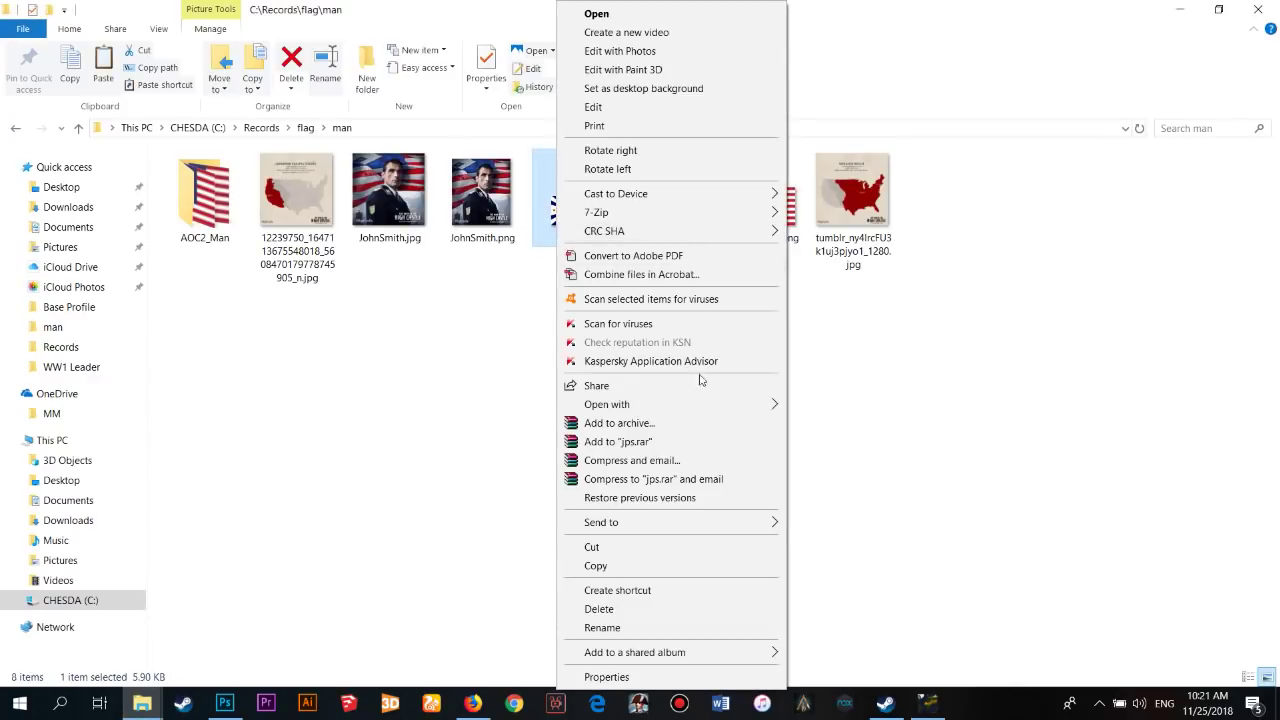
pyautogui.click(592, 567)
# Paste jps.png into the divisions folder inside game\flags_editor of the Age of Civilizations II installation
pyautogui.click(255, 642)
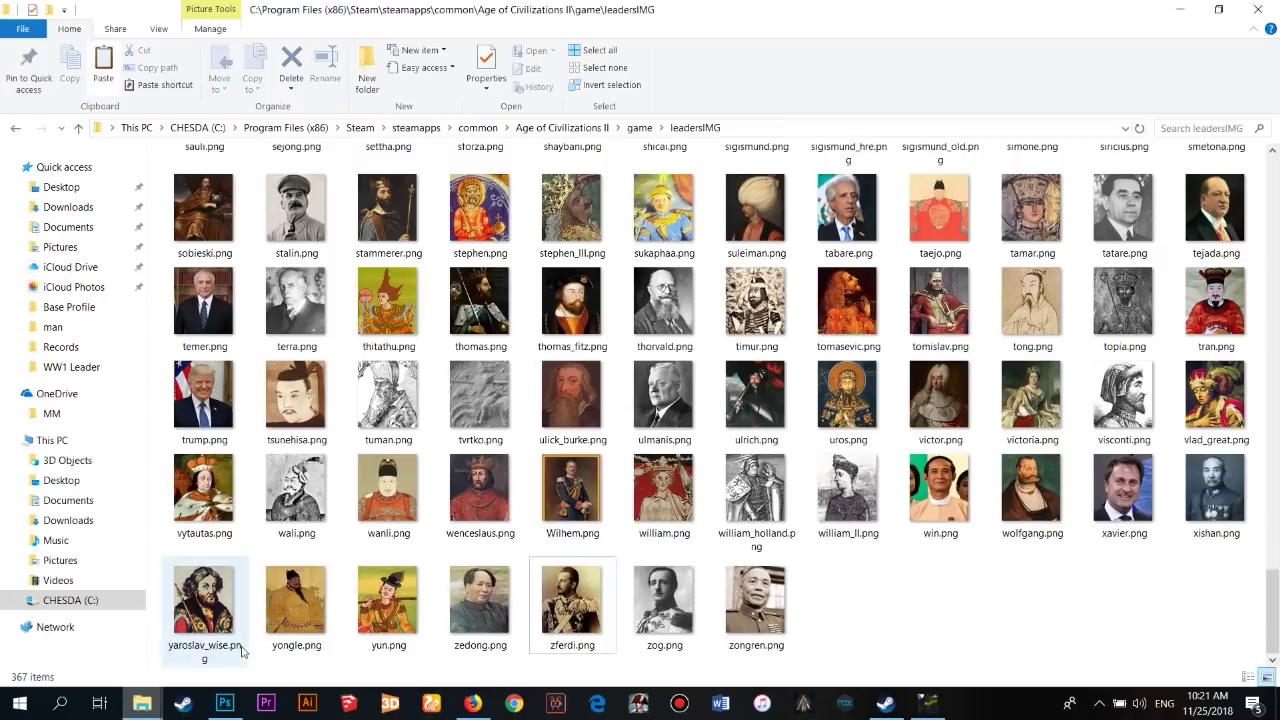
pyautogui.click(550, 128)
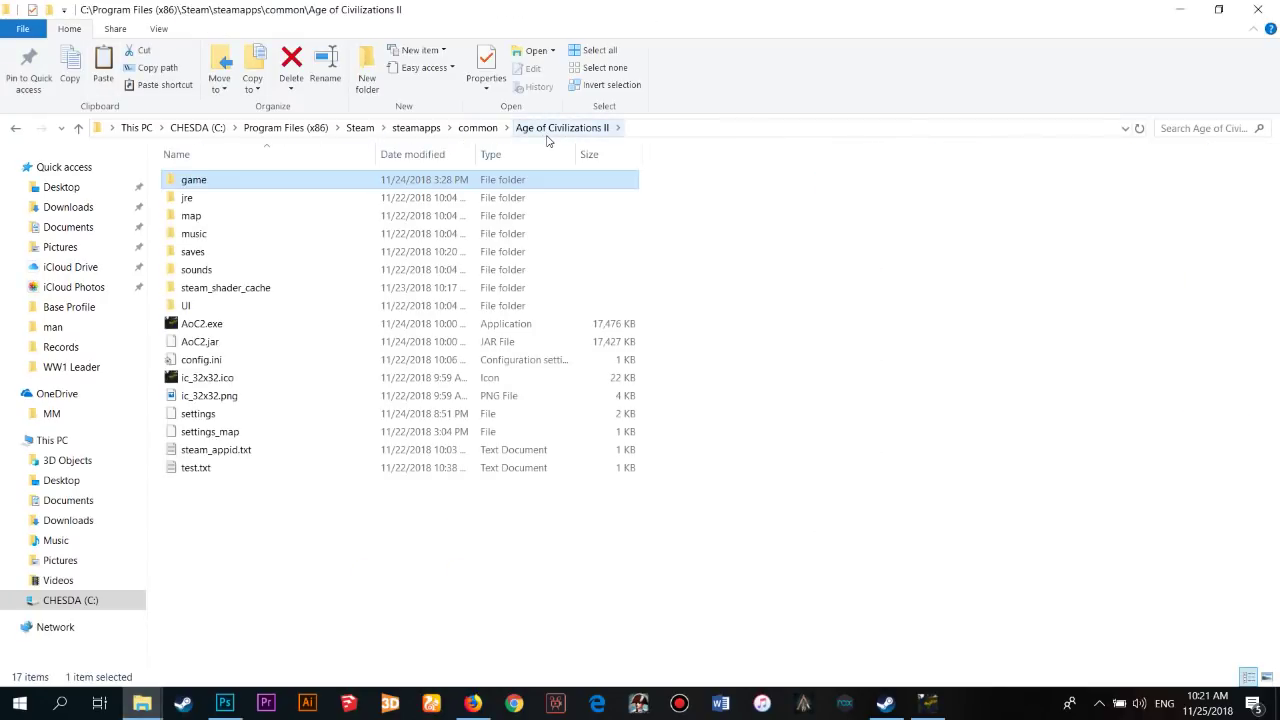
pyautogui.doubleClick(214, 182)
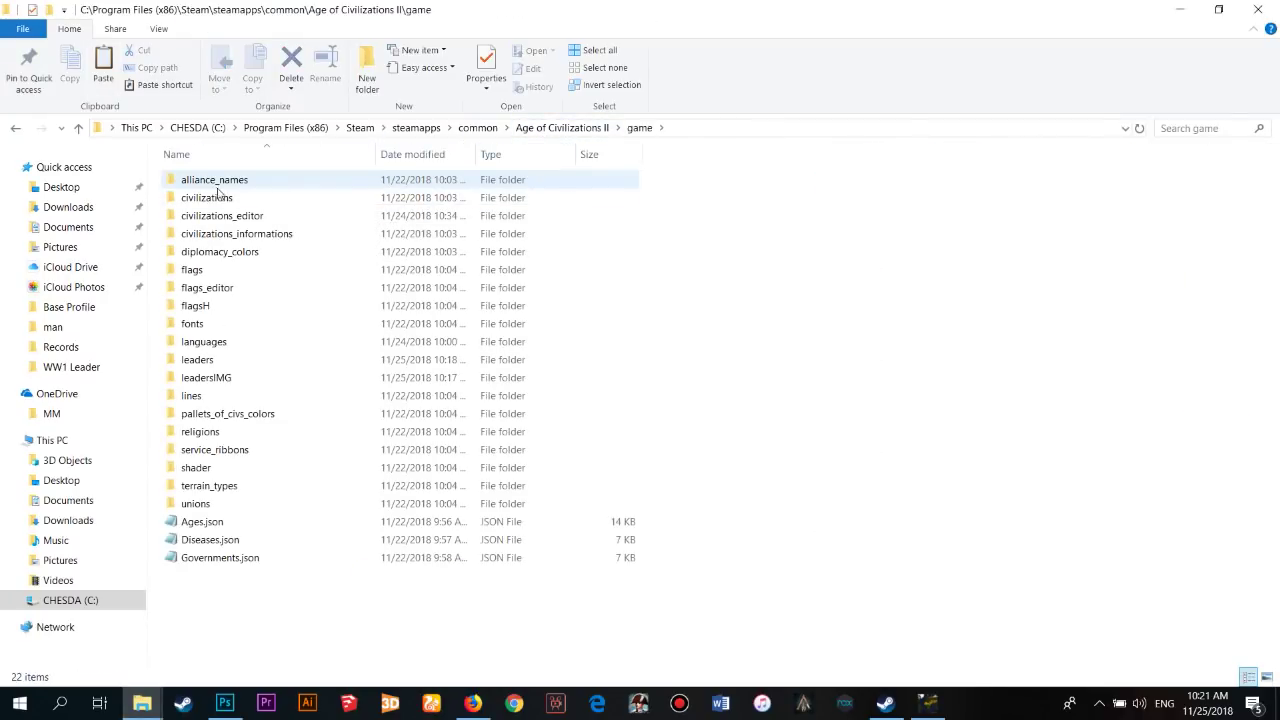
pyautogui.doubleClick(252, 290)
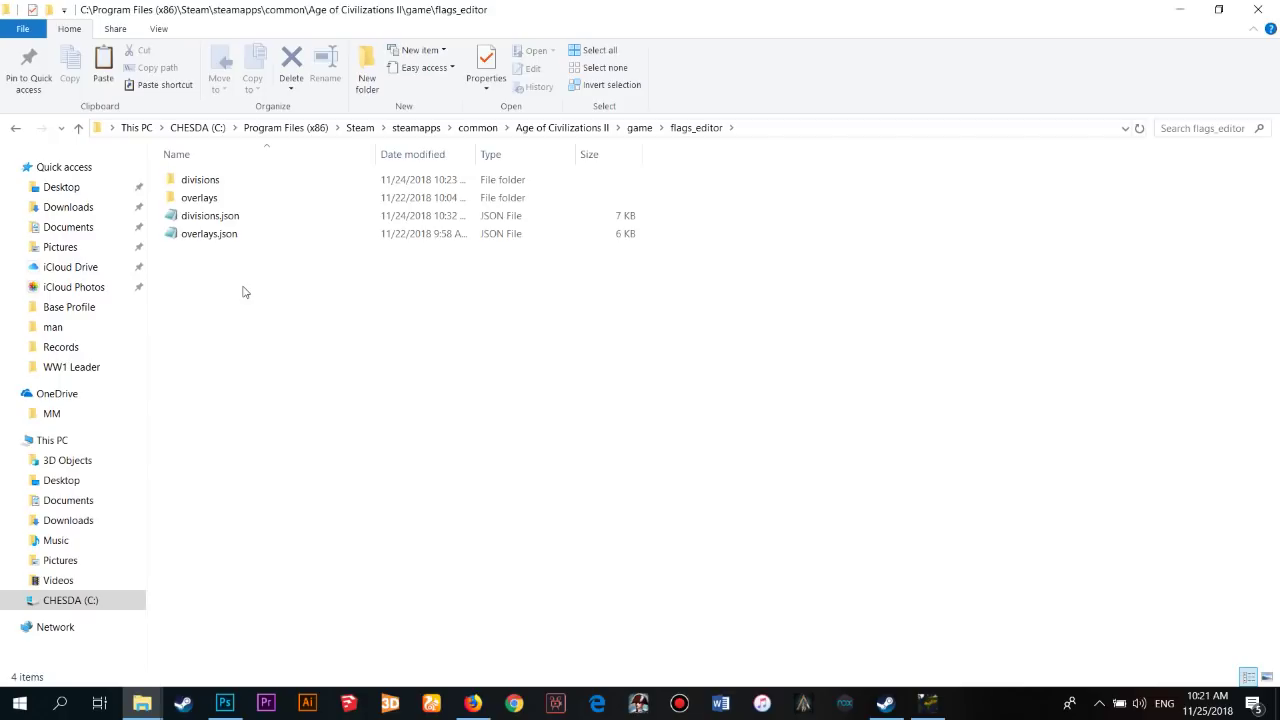
pyautogui.click(205, 196)
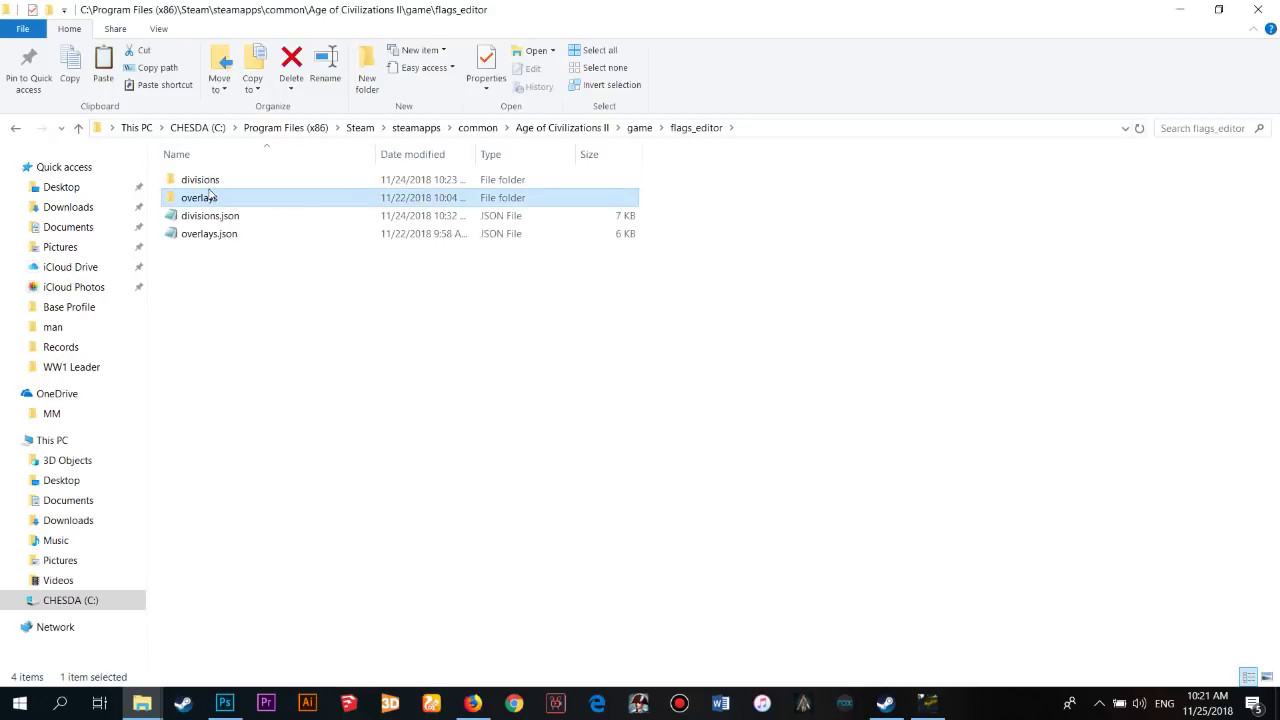
pyautogui.doubleClick(205, 182)
pyautogui.scroll(-10, 700, 360)
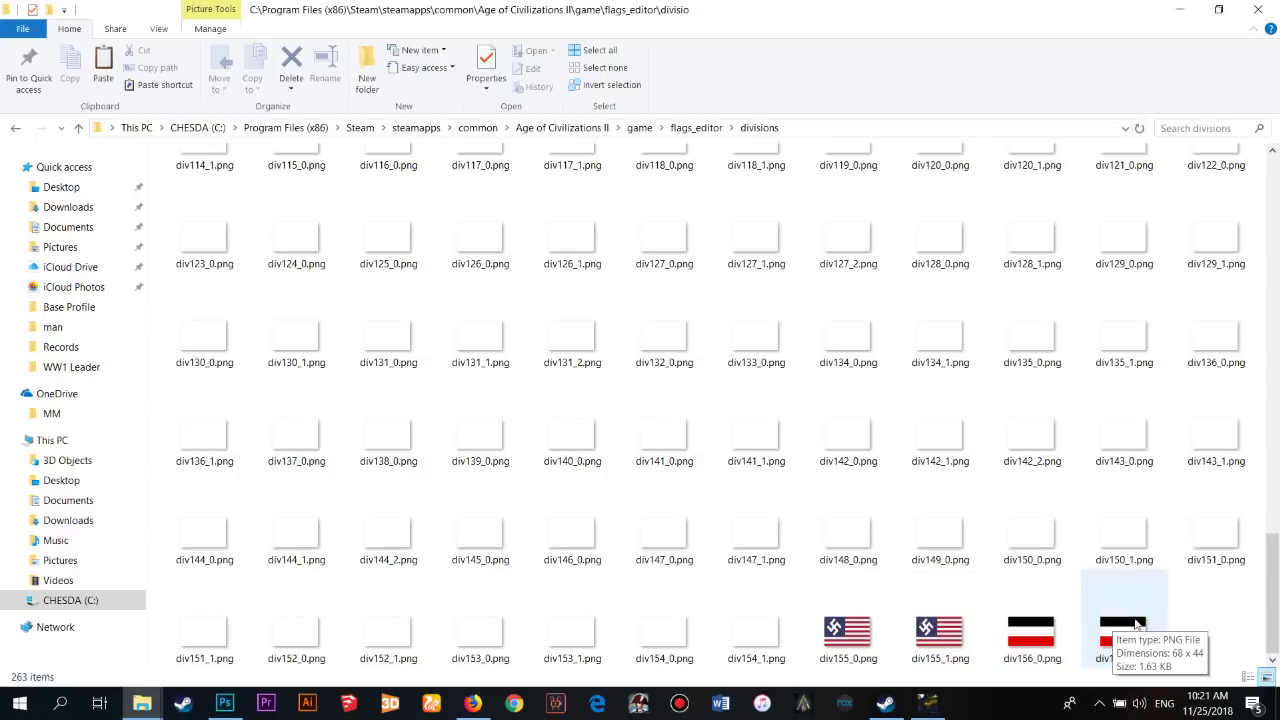
pyautogui.rightClick(1188, 622)
pyautogui.click(1128, 490)
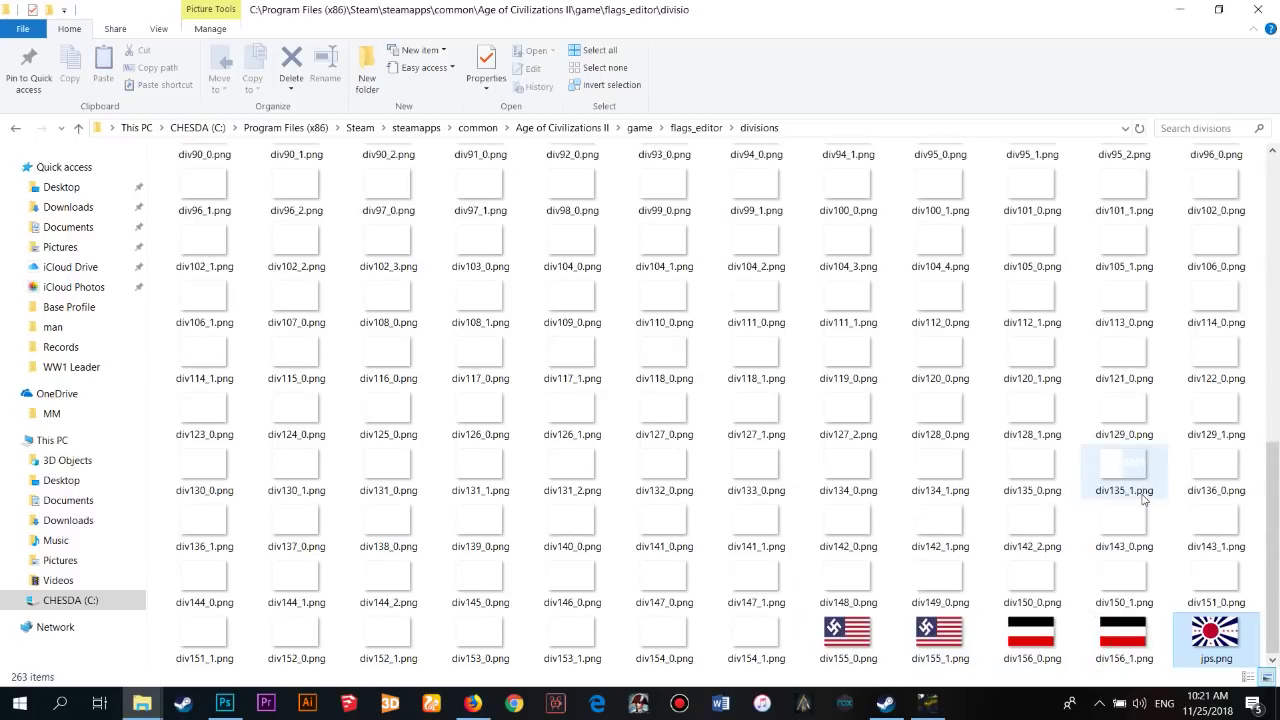
# Rename the pasted jps.png as div157_0.png
pyautogui.rightClick(1205, 660)
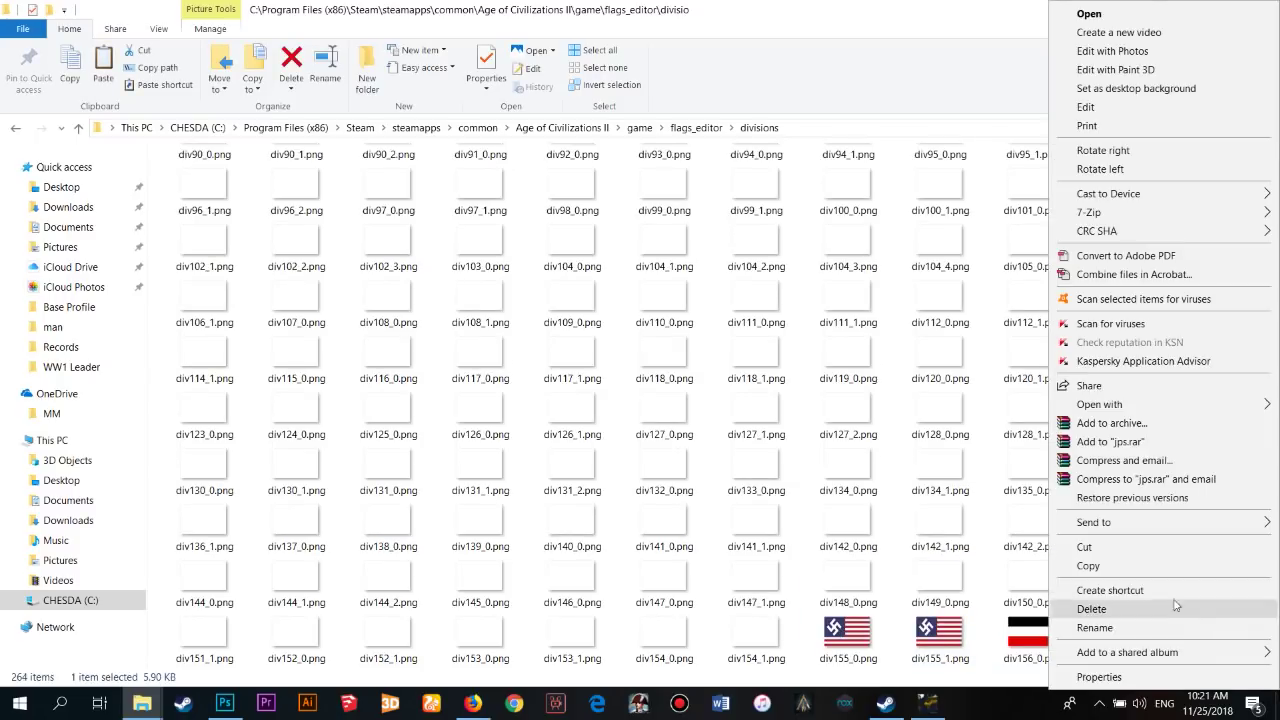
pyautogui.click(1170, 624)
pyautogui.write('di')
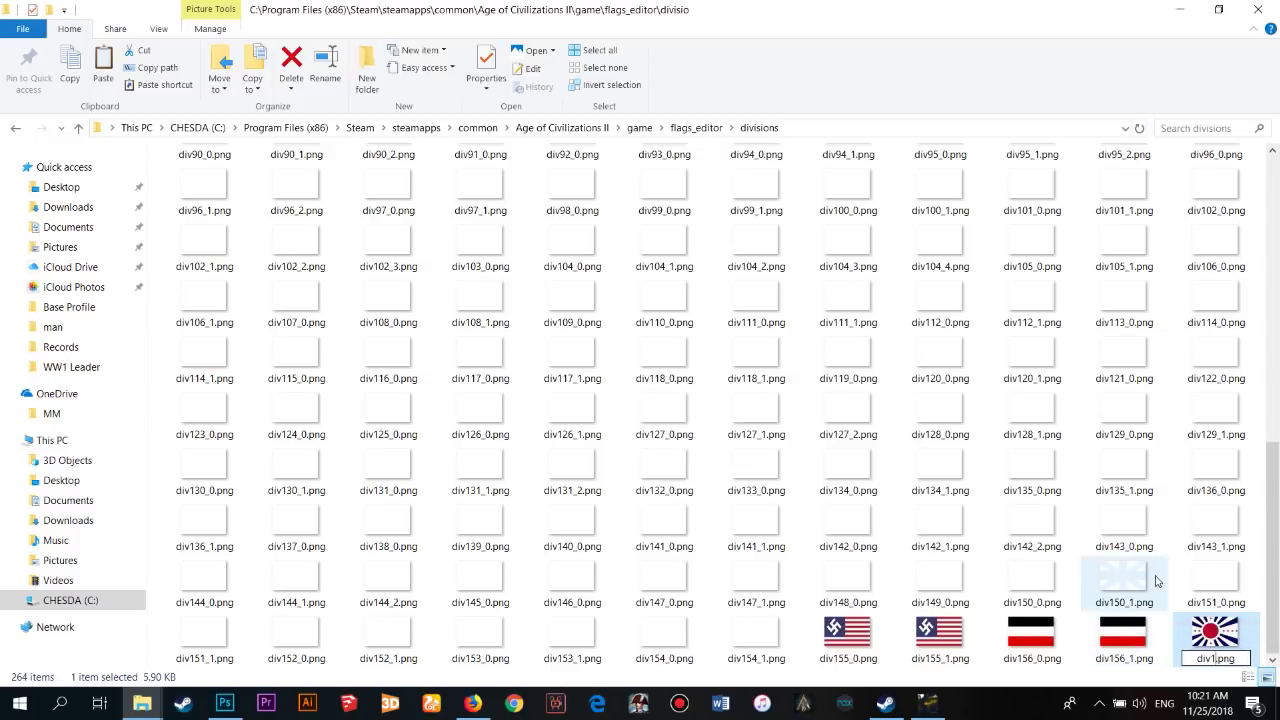
pyautogui.write('v157_0')
pyautogui.press('Return')
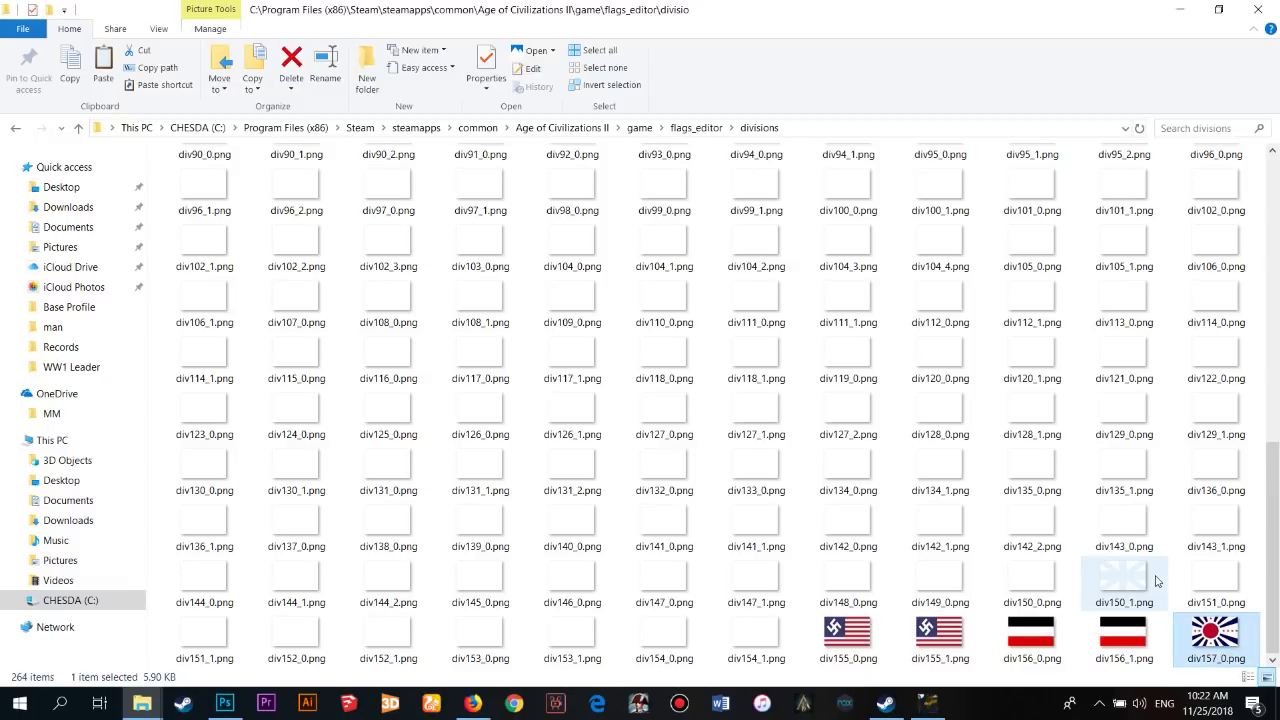
# Duplicate div157_0.png within the divisions folder
pyautogui.click(870, 638)
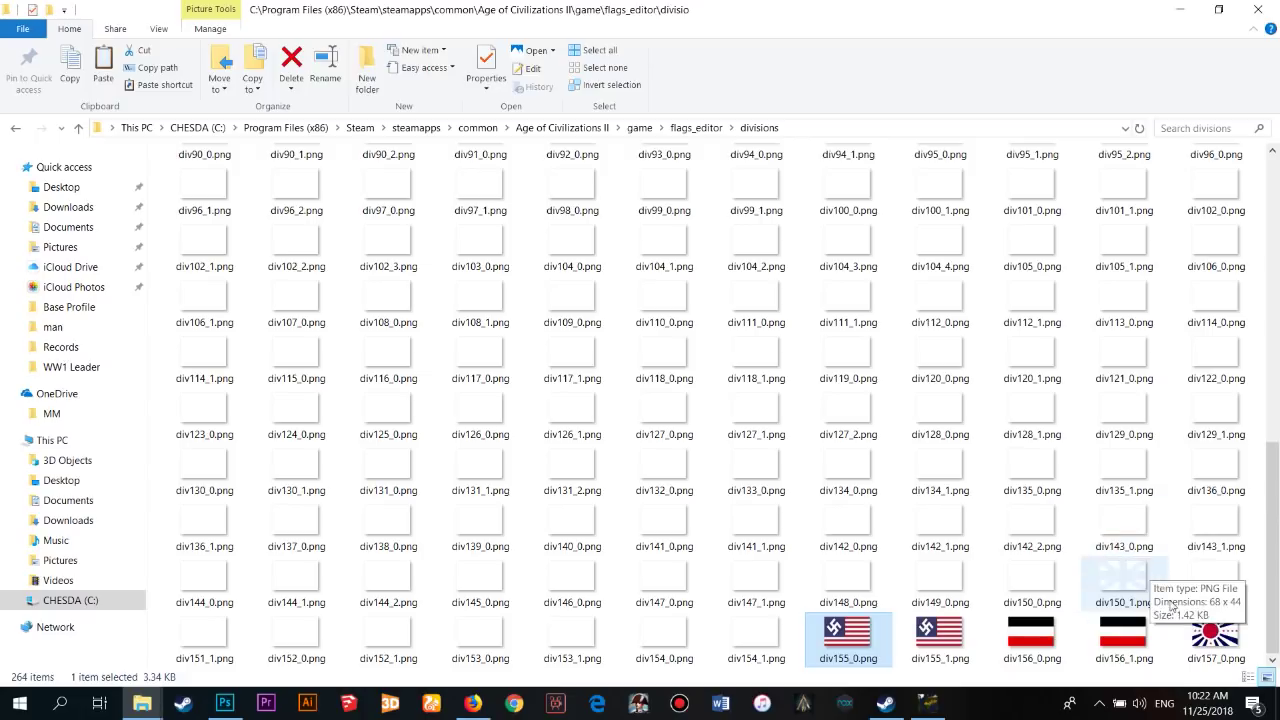
pyautogui.click(1223, 645)
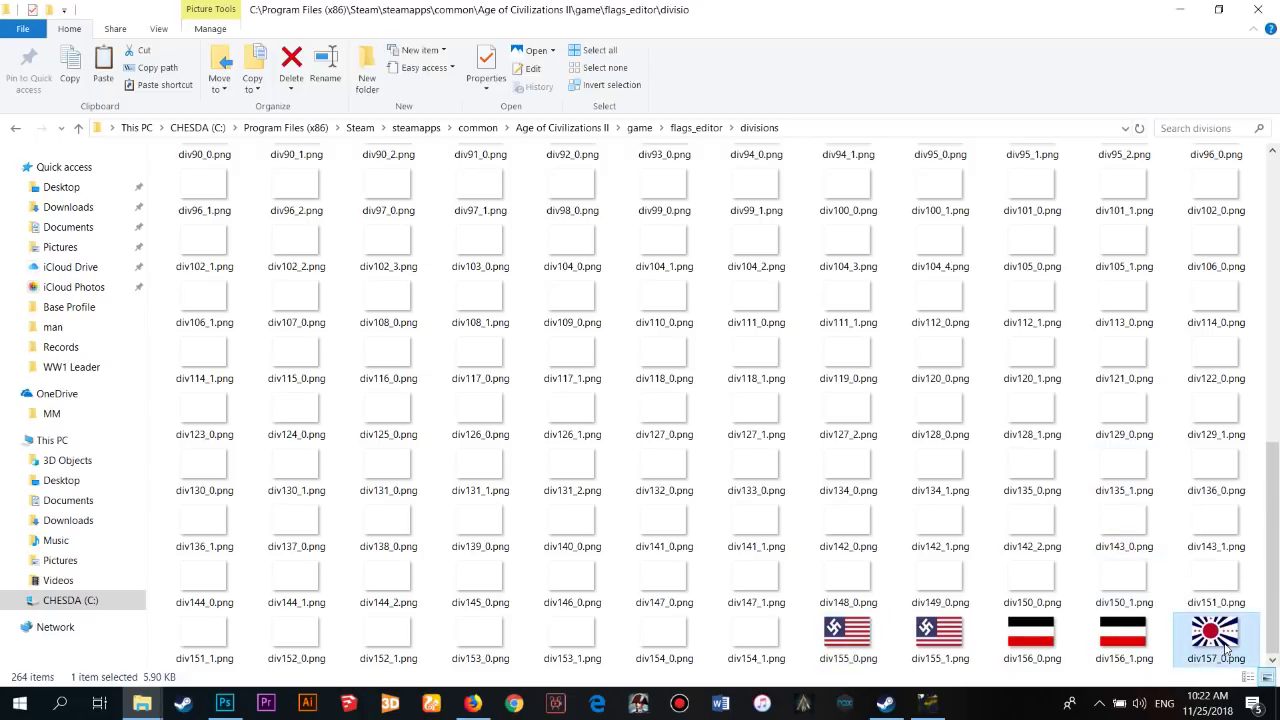
pyautogui.rightClick(1220, 647)
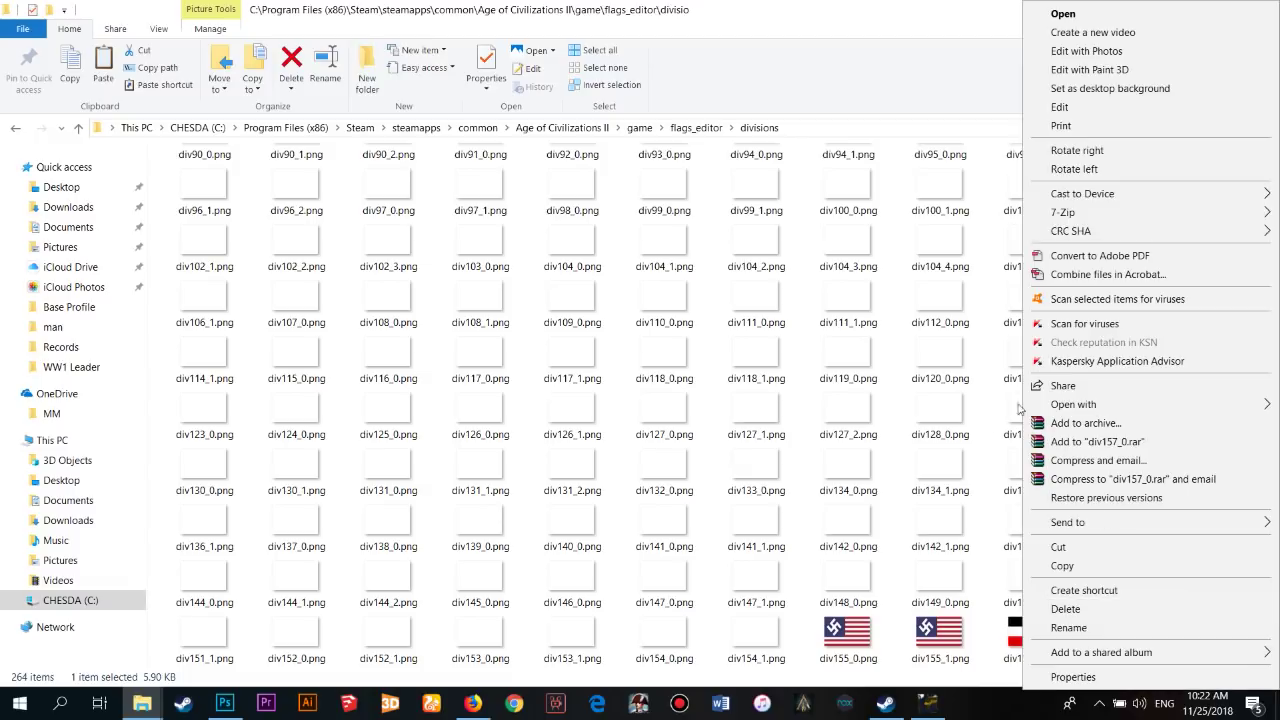
pyautogui.click(1200, 565)
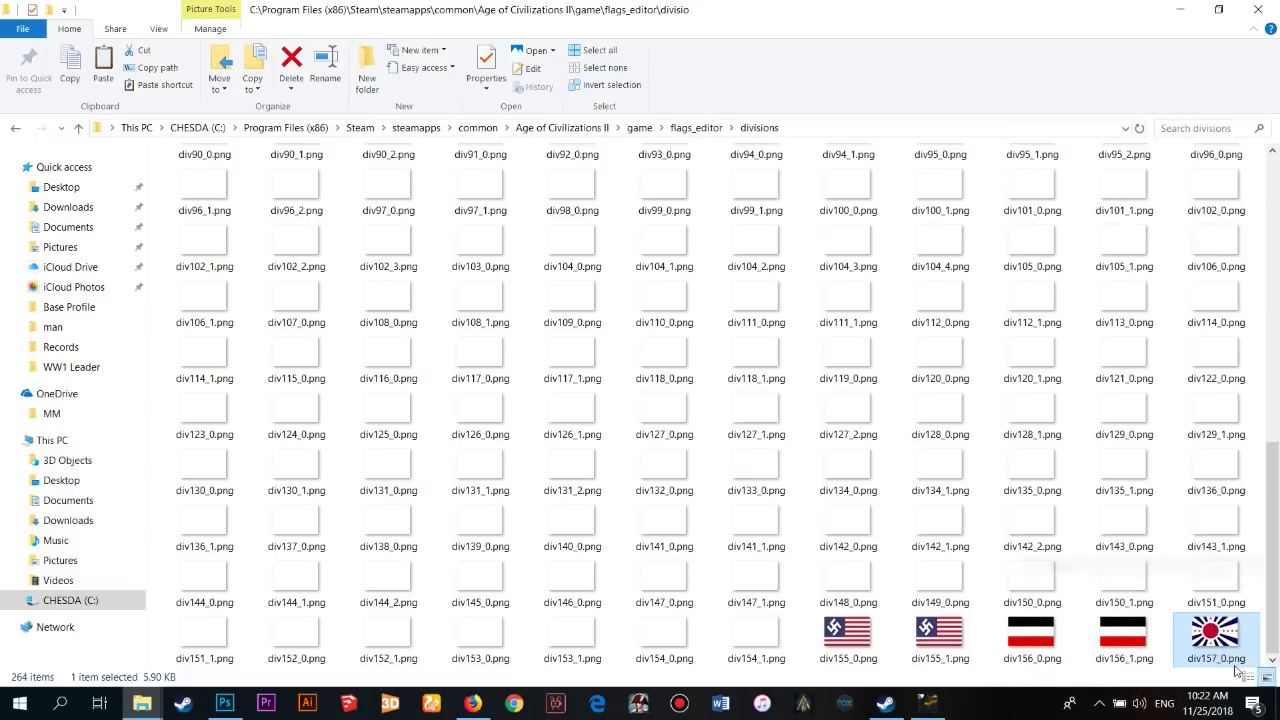
pyautogui.click(1173, 622)
pyautogui.rightClick(1175, 622)
pyautogui.click(1128, 488)
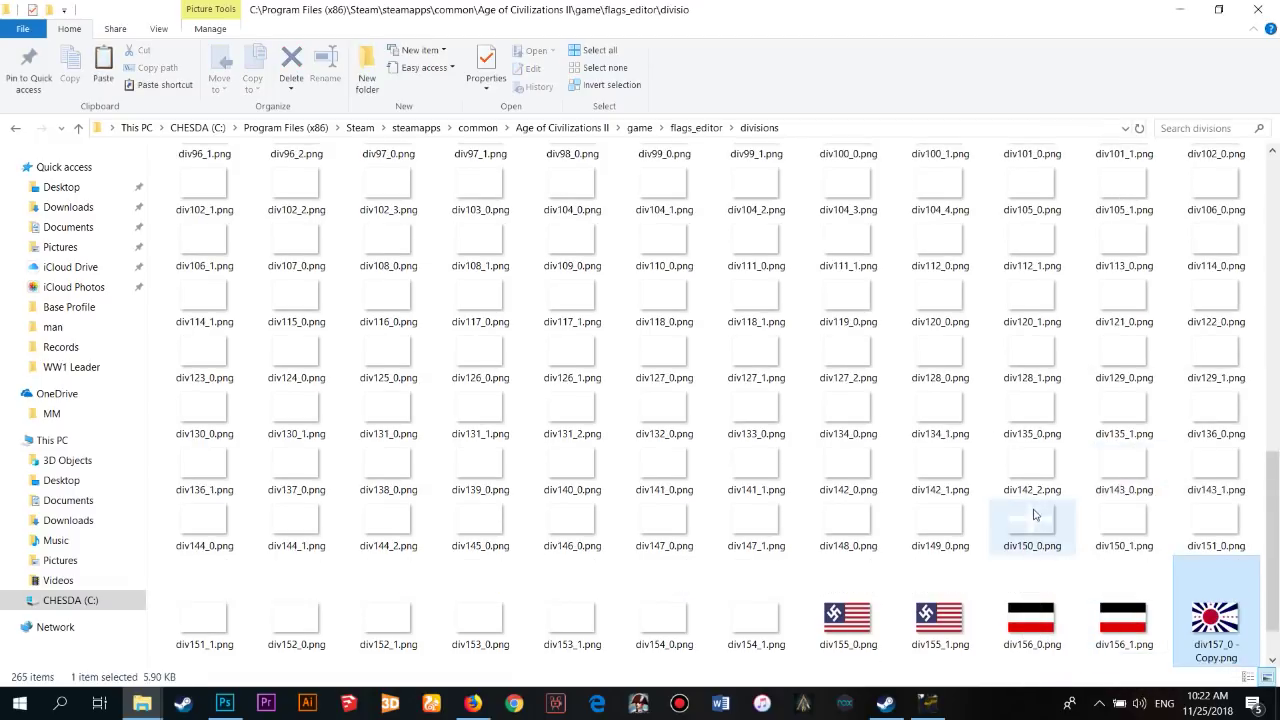
# Rename the duplicated flag image as div157_1.png
pyautogui.rightClick(1200, 575)
pyautogui.click(1176, 627)
pyautogui.moveTo(1238, 602); pyautogui.dragTo(1224, 590)
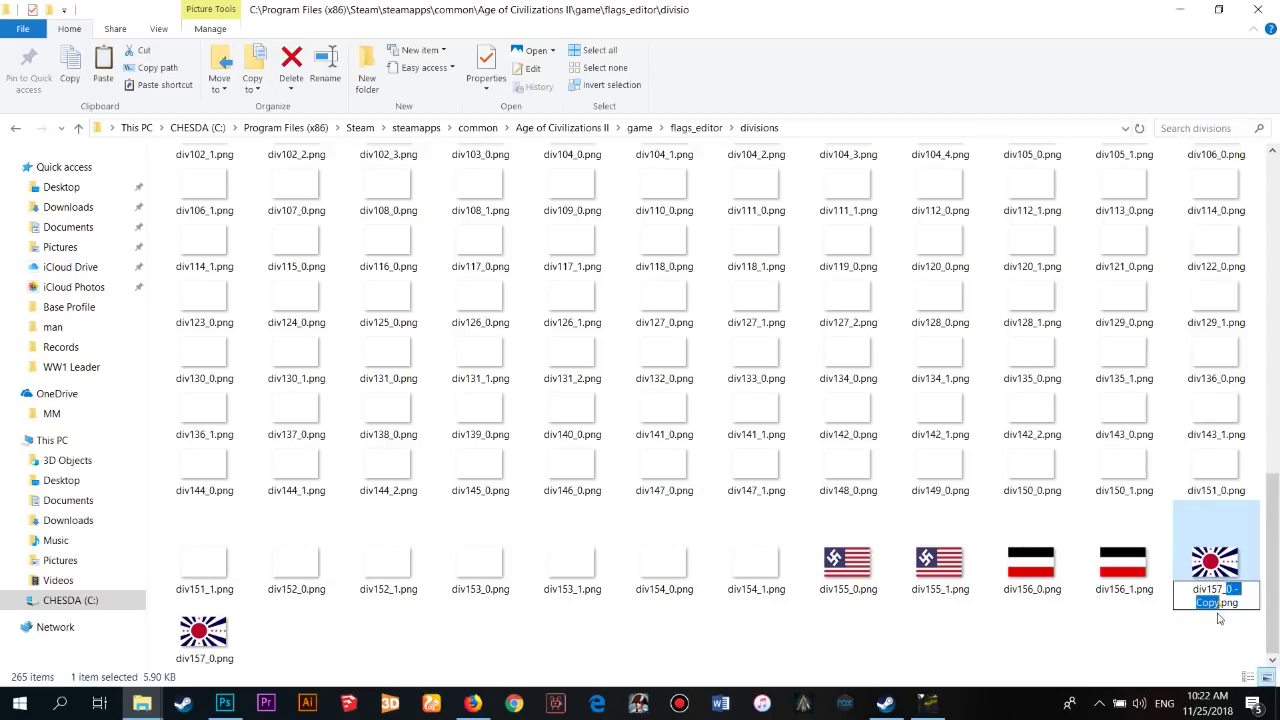
pyautogui.write('1')
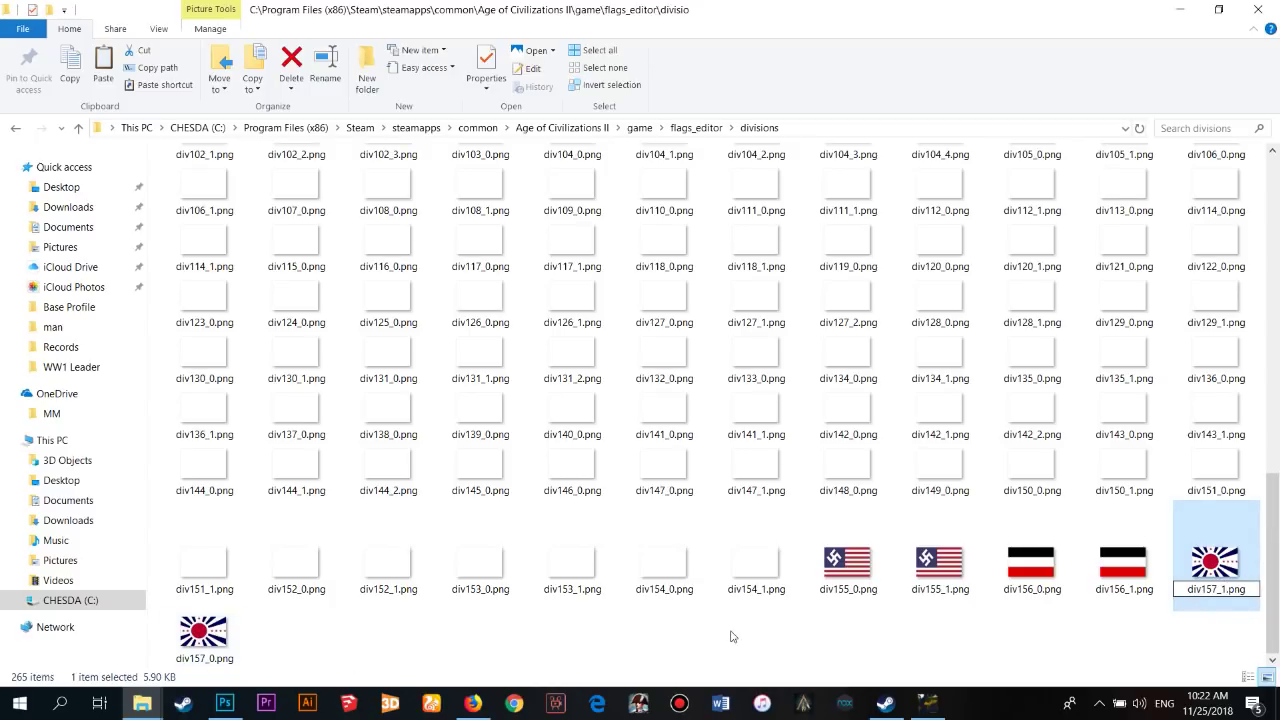
pyautogui.press('Return')
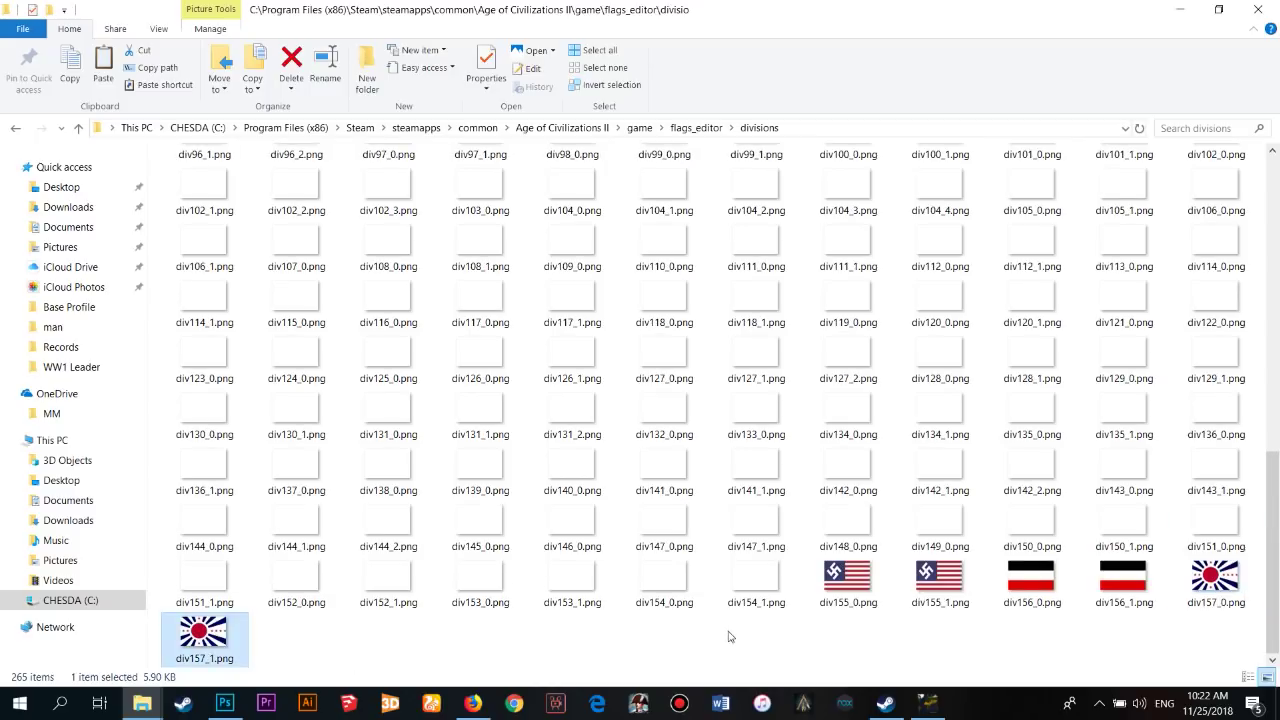
pyautogui.click(578, 619)
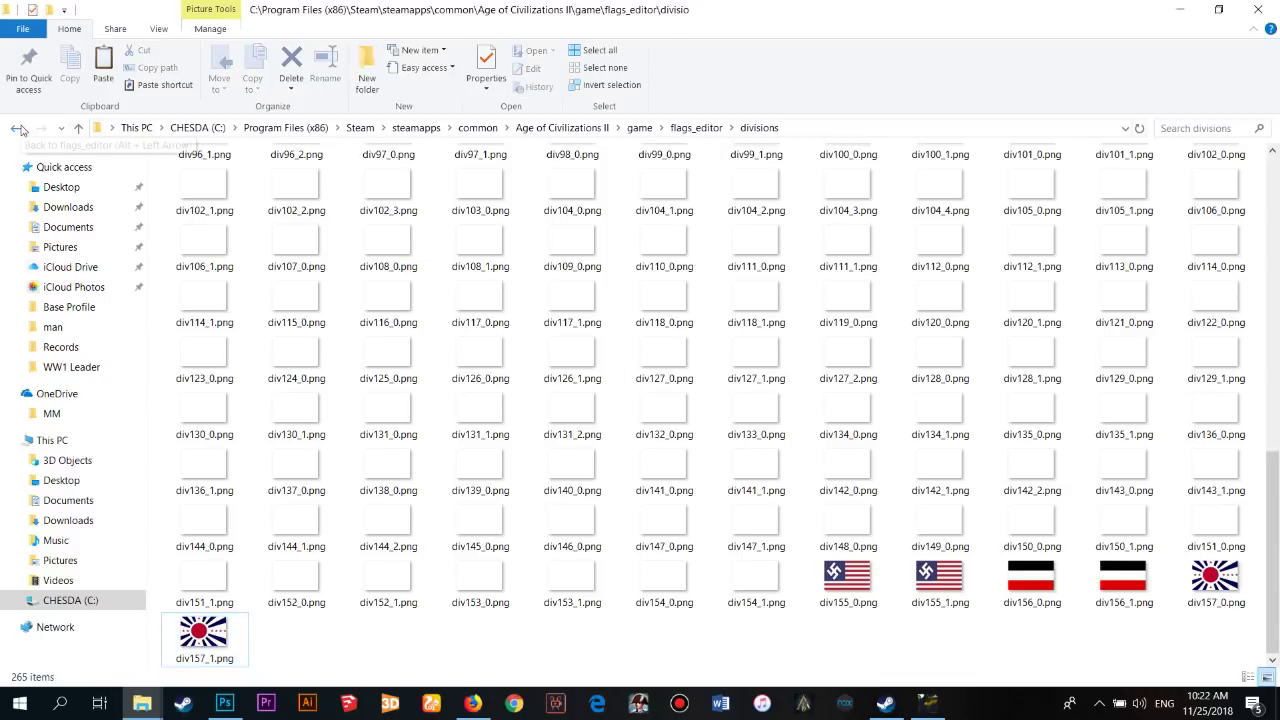
# Open divisions.json from the flags_editor folder in a maximized window and go to its last division entries
pyautogui.click(689, 137)
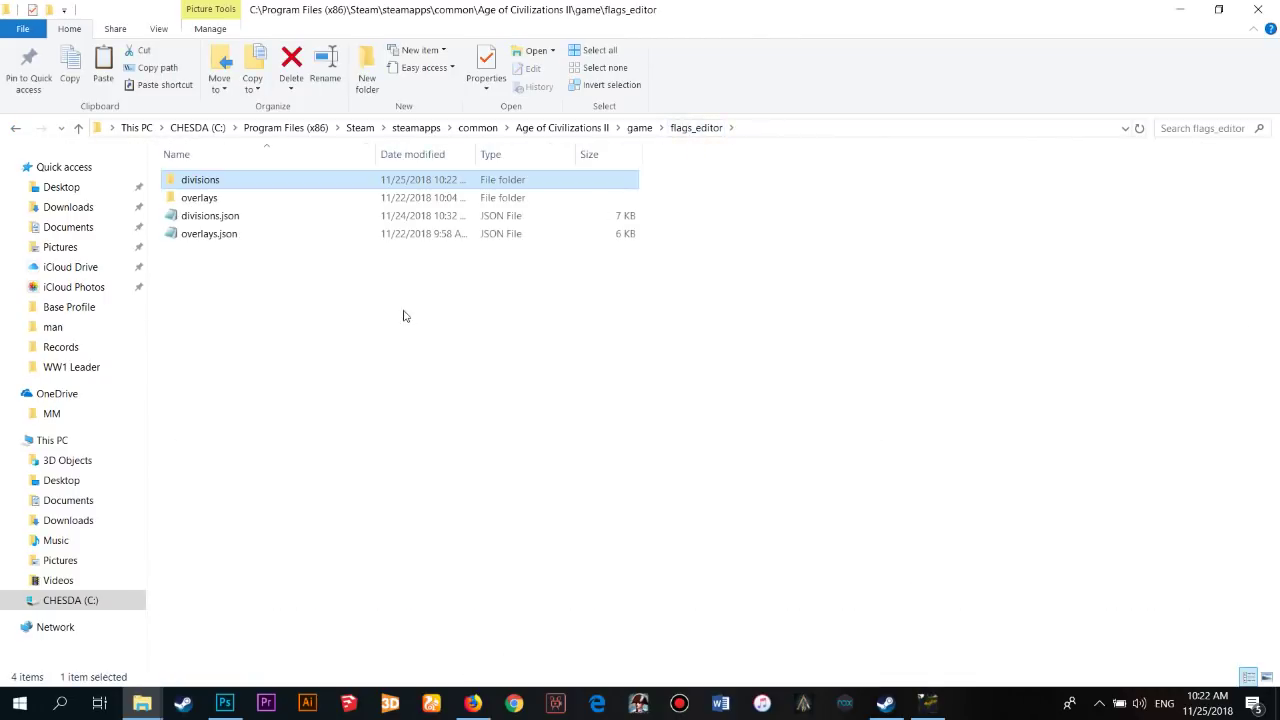
pyautogui.doubleClick(252, 222)
pyautogui.click(941, 103)
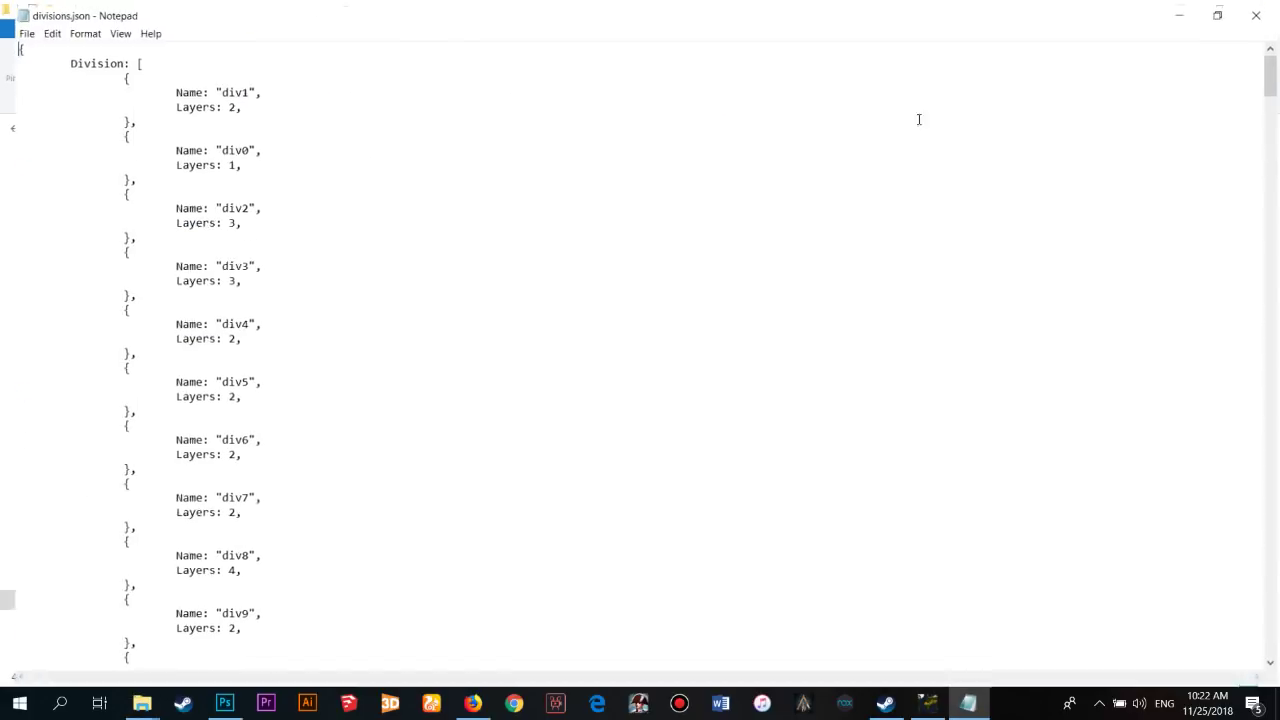
pyautogui.scroll(-17, 509, 234)
pyautogui.scroll(-8, 595, 275)
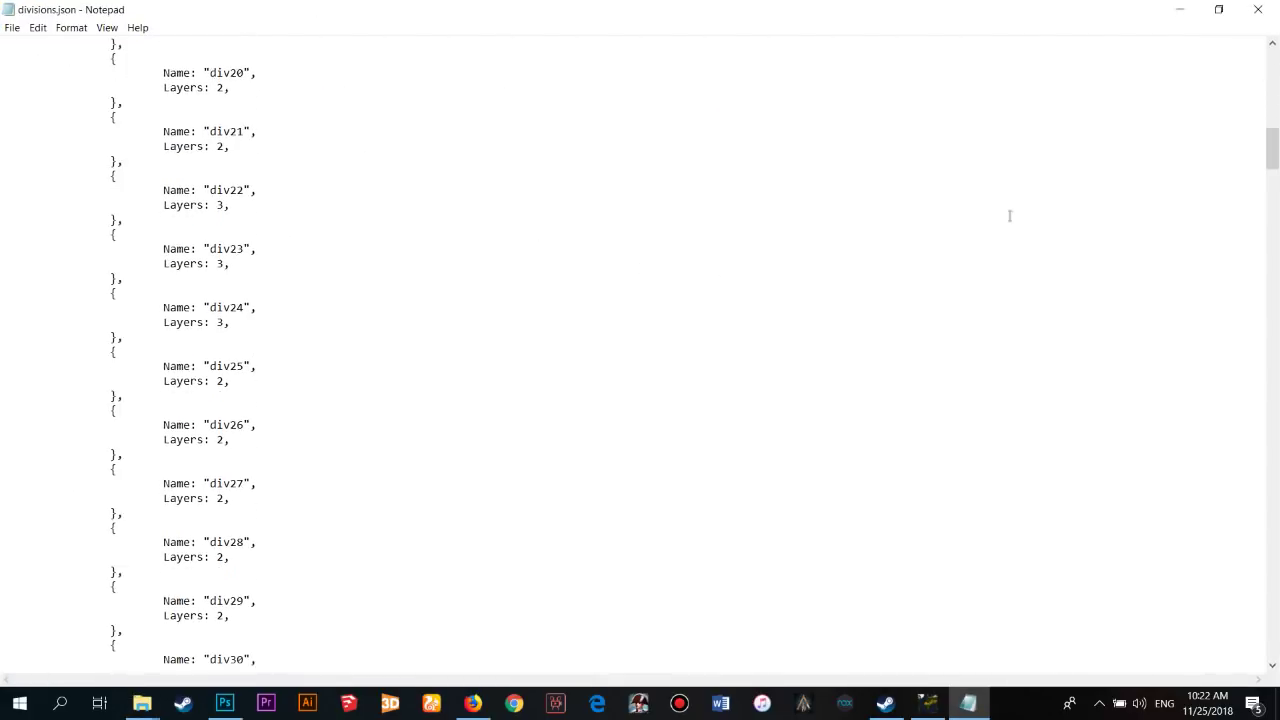
pyautogui.moveTo(1273, 150); pyautogui.dragTo(1276, 645)
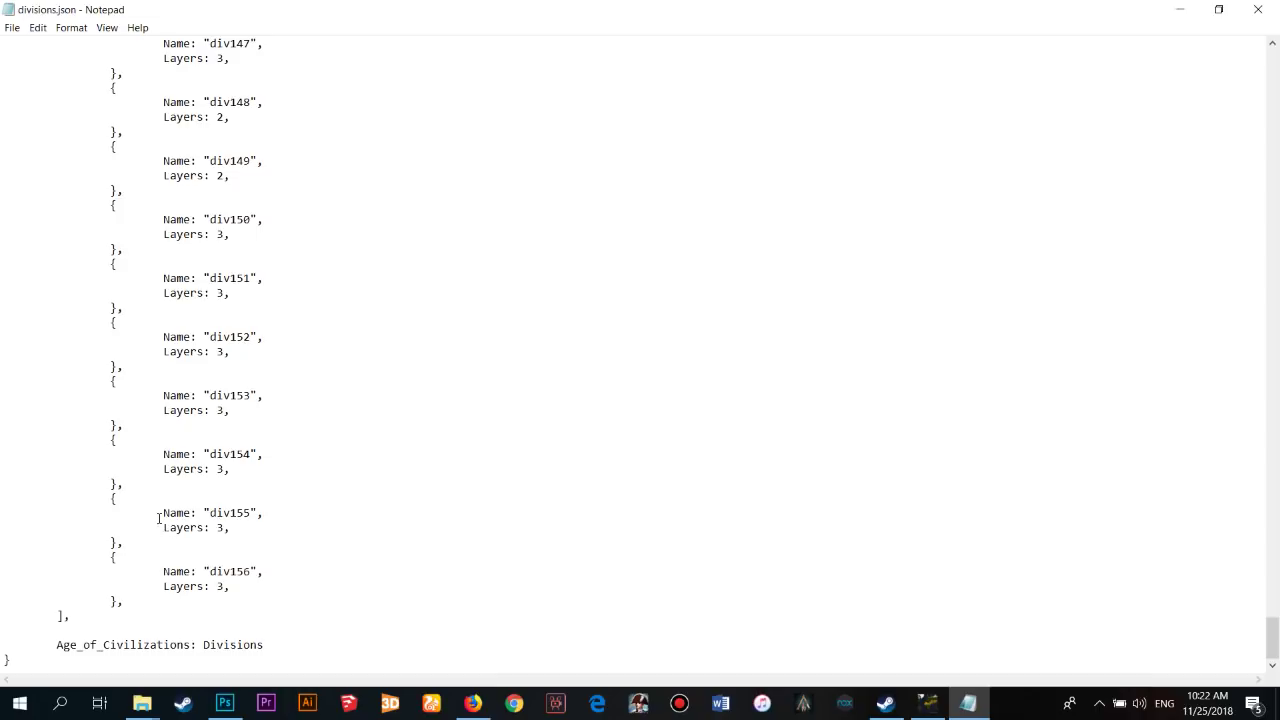
# Copy the div155 entry, including the brace after it, and paste it on a new line below the div156 entry
pyautogui.moveTo(193, 518); pyautogui.dragTo(251, 549)
pyautogui.click(25, 520)
pyautogui.moveTo(6, 512); pyautogui.dragTo(230, 550)
pyautogui.rightClick(196, 537)
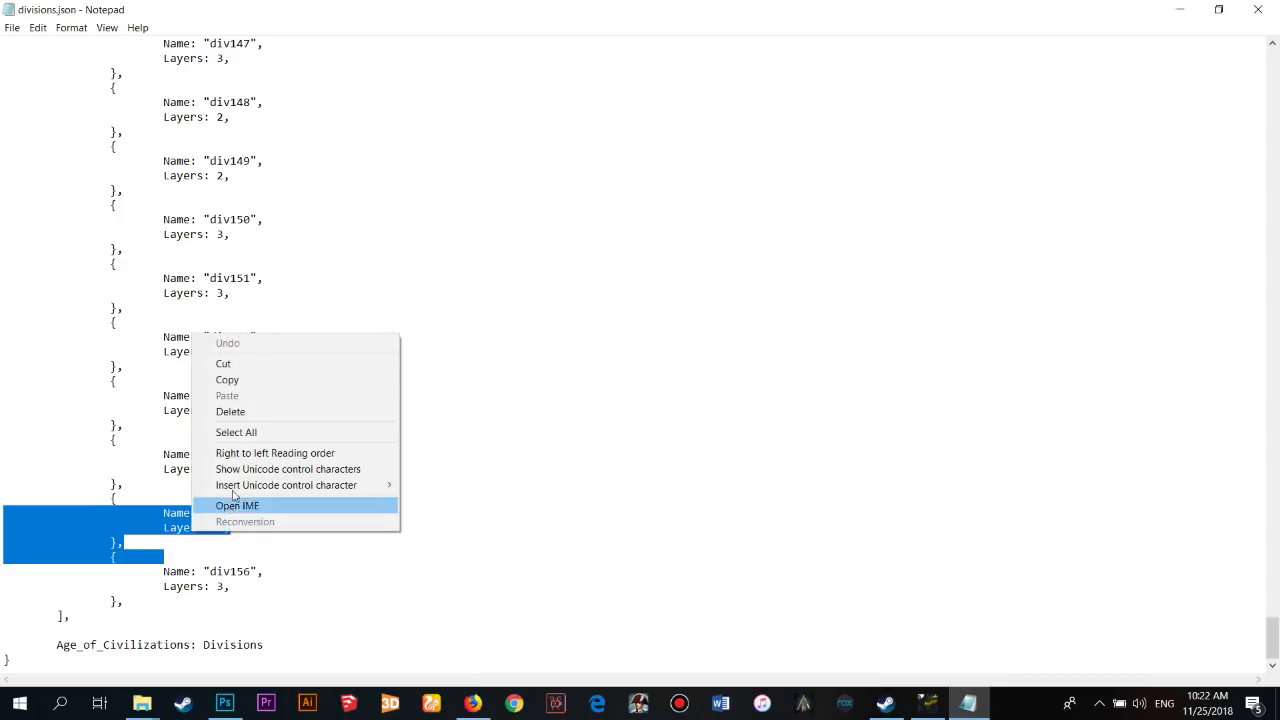
pyautogui.click(230, 378)
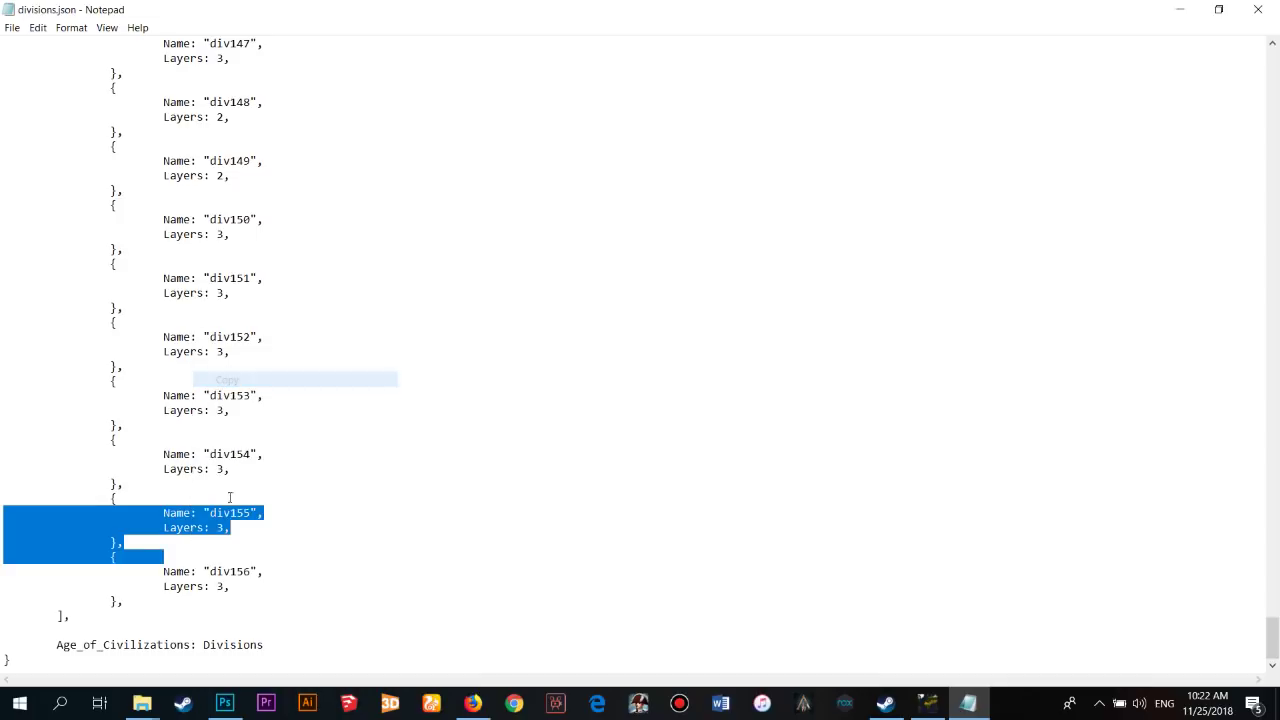
pyautogui.click(202, 605)
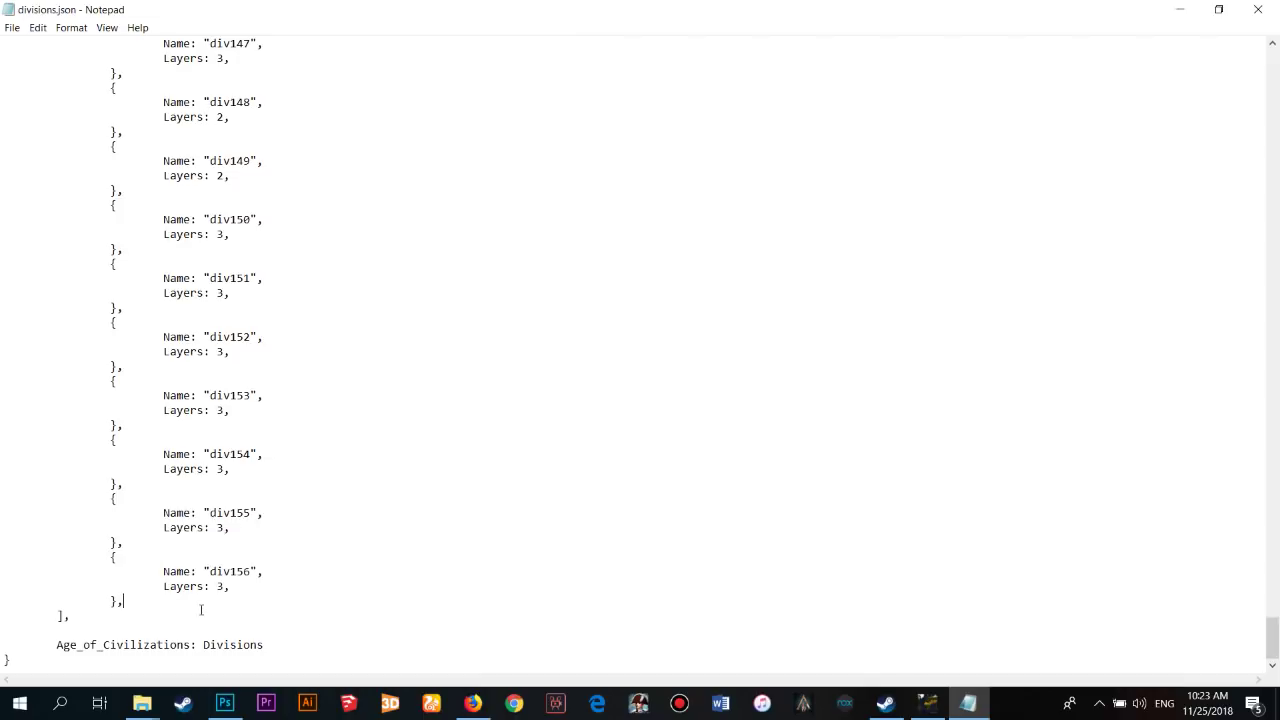
pyautogui.hotkey('ctrl', 'v')
pyautogui.hotkey('ctrl', 'z')
pyautogui.press('Return')
pyautogui.hotkey('ctrl', 'v')
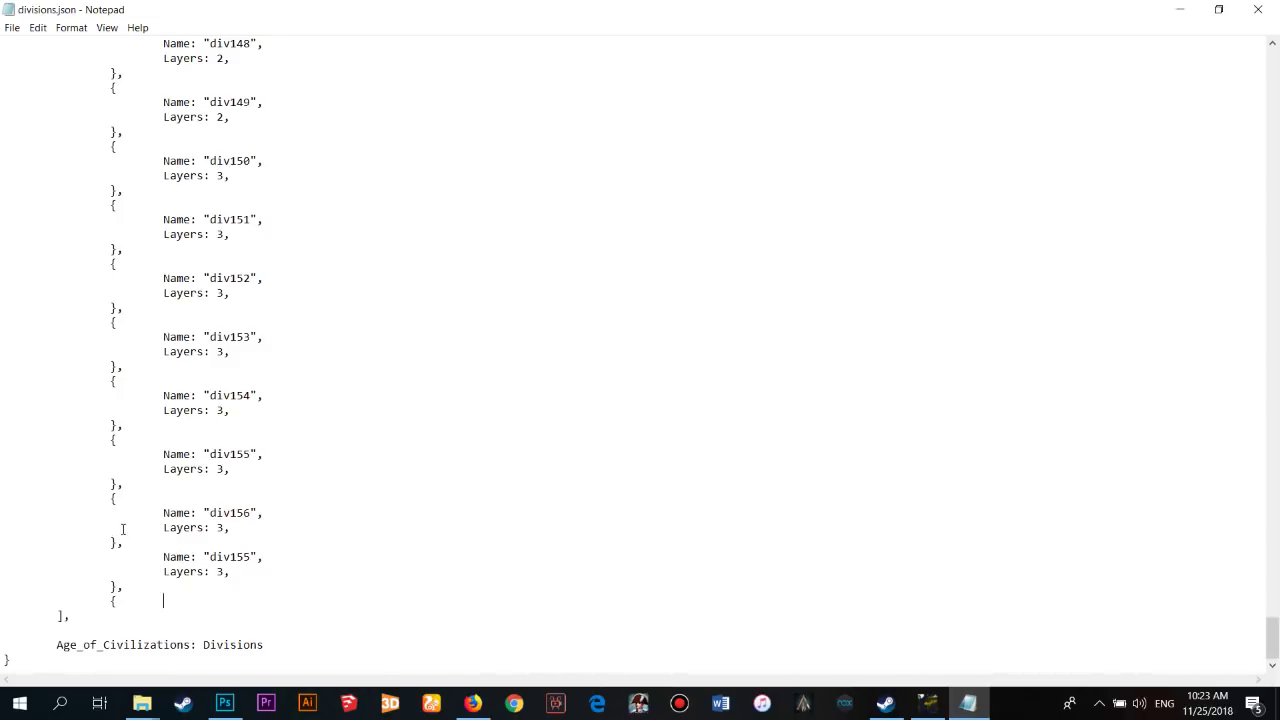
# Add an opening brace before the pasted div155 entry and indent its Name line on a separate line like the other entries
pyautogui.moveTo(111, 603); pyautogui.dragTo(117, 600)
pyautogui.rightClick(118, 603)
pyautogui.click(145, 467)
pyautogui.click(114, 559)
pyautogui.write('{')
pyautogui.click(163, 557)
pyautogui.press('Return')
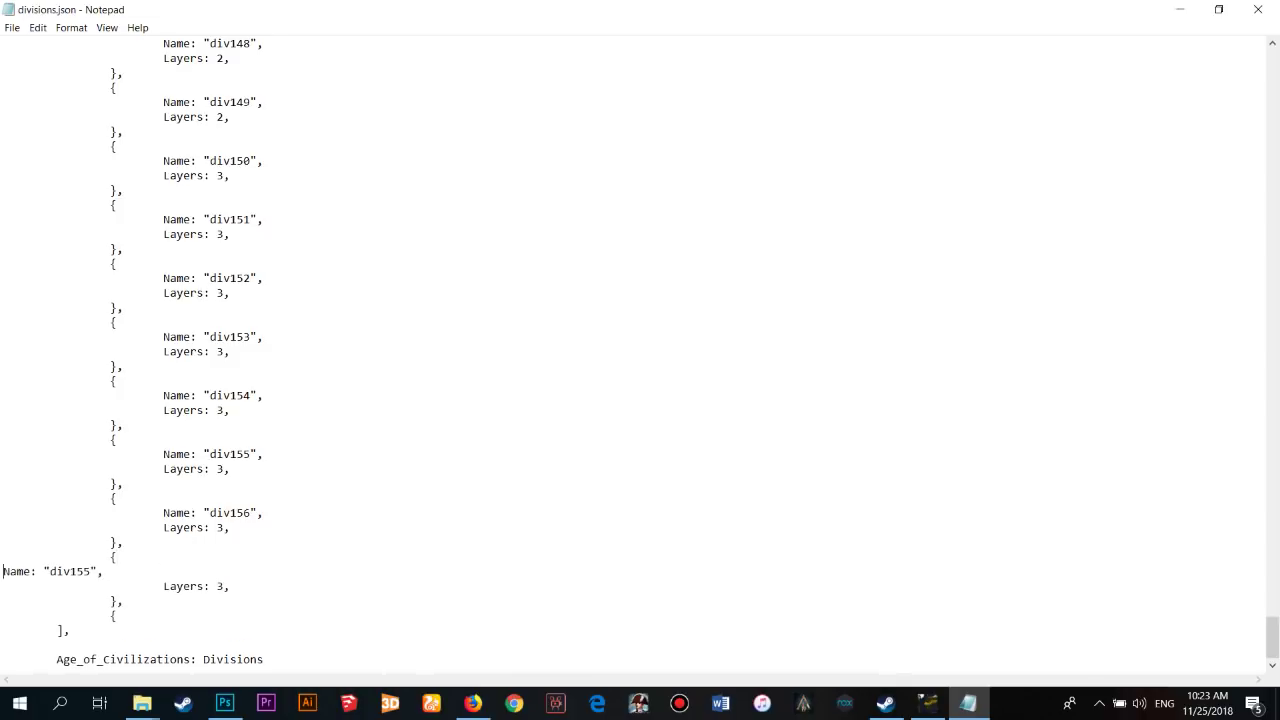
pyautogui.press('Tab')
pyautogui.press('Tab')
pyautogui.press('Tab')
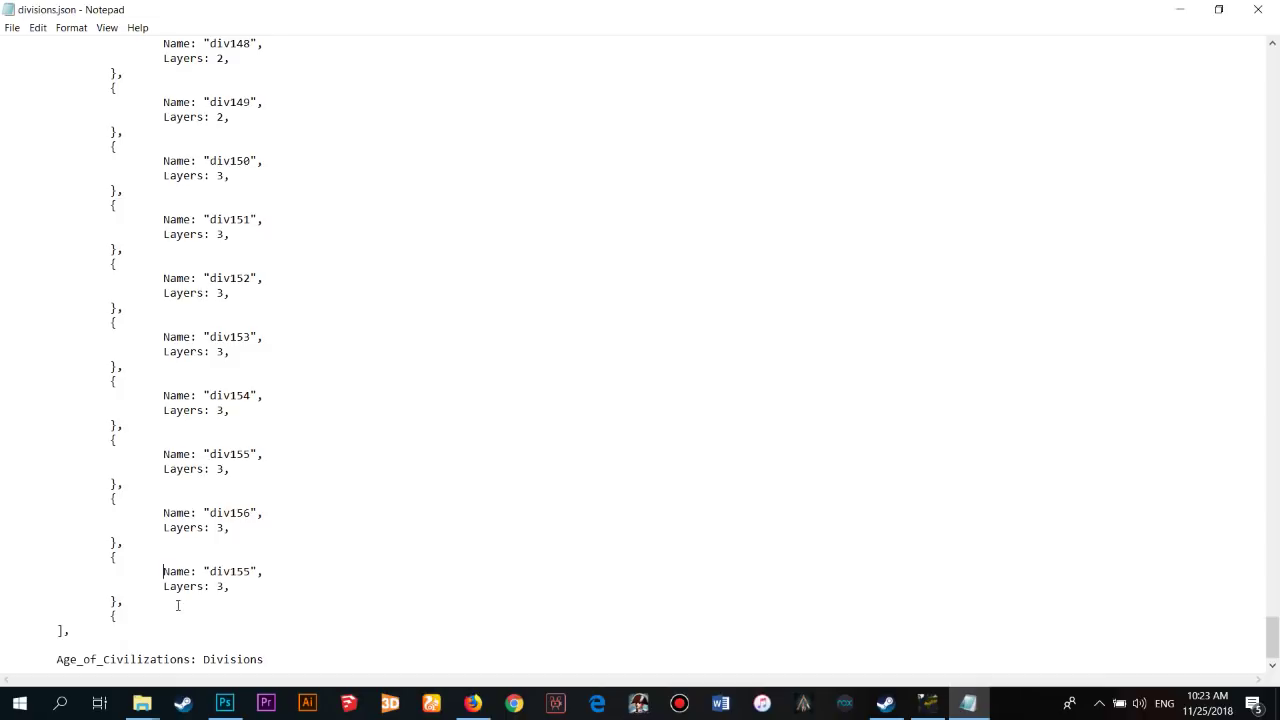
pyautogui.scroll(-1, 200, 606)
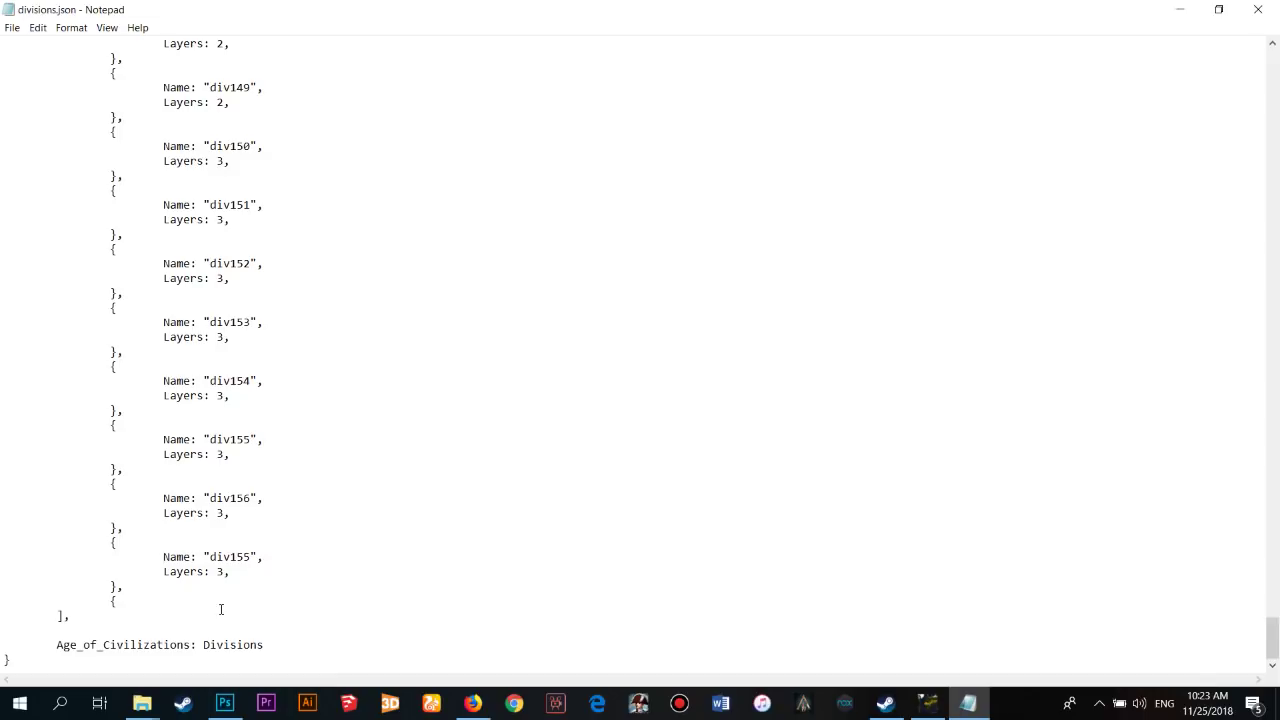
pyautogui.click(1257, 9)
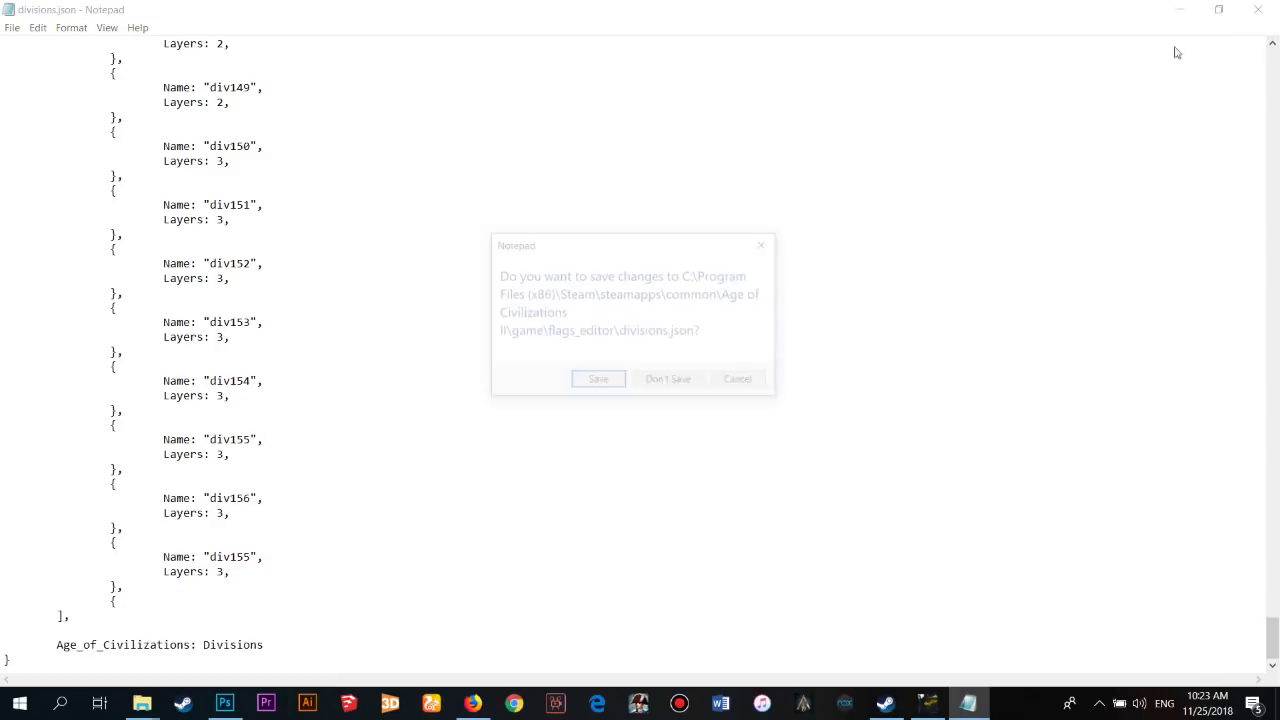
pyautogui.click(730, 383)
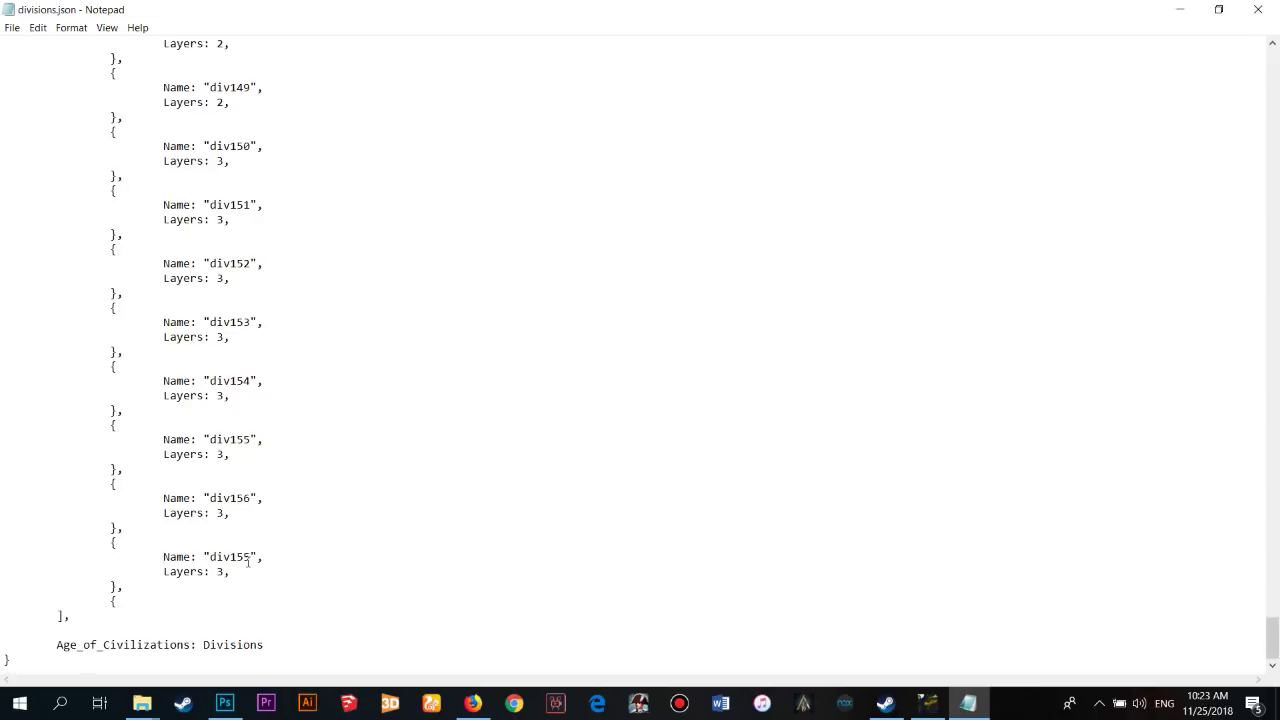
# Change the name of the last division entry to div157, then save and close divisions.json
pyautogui.moveTo(252, 557); pyautogui.dragTo(245, 557)
pyautogui.write('7')
pyautogui.click(12, 27)
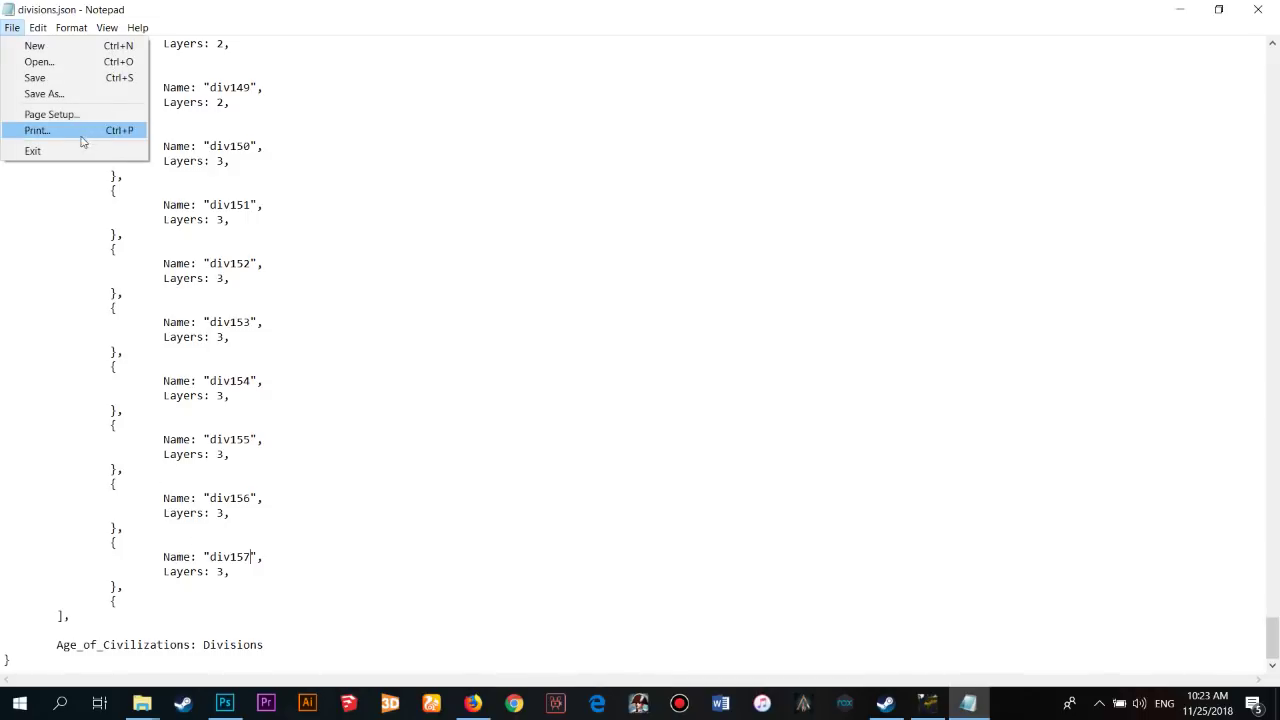
pyautogui.click(45, 78)
pyautogui.click(1258, 9)
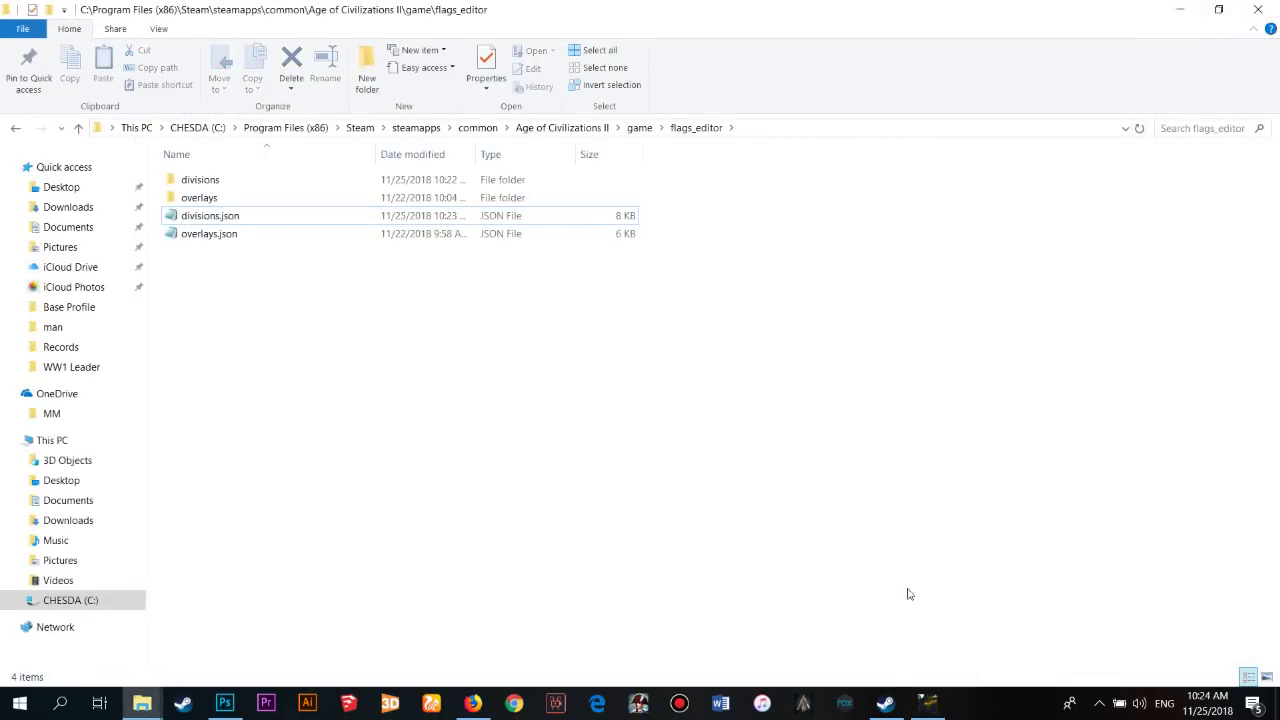
# Switch to Age of Civilizations II and try to open Create a Civilization from the game editor
pyautogui.click(929, 703)
pyautogui.click(654, 303)
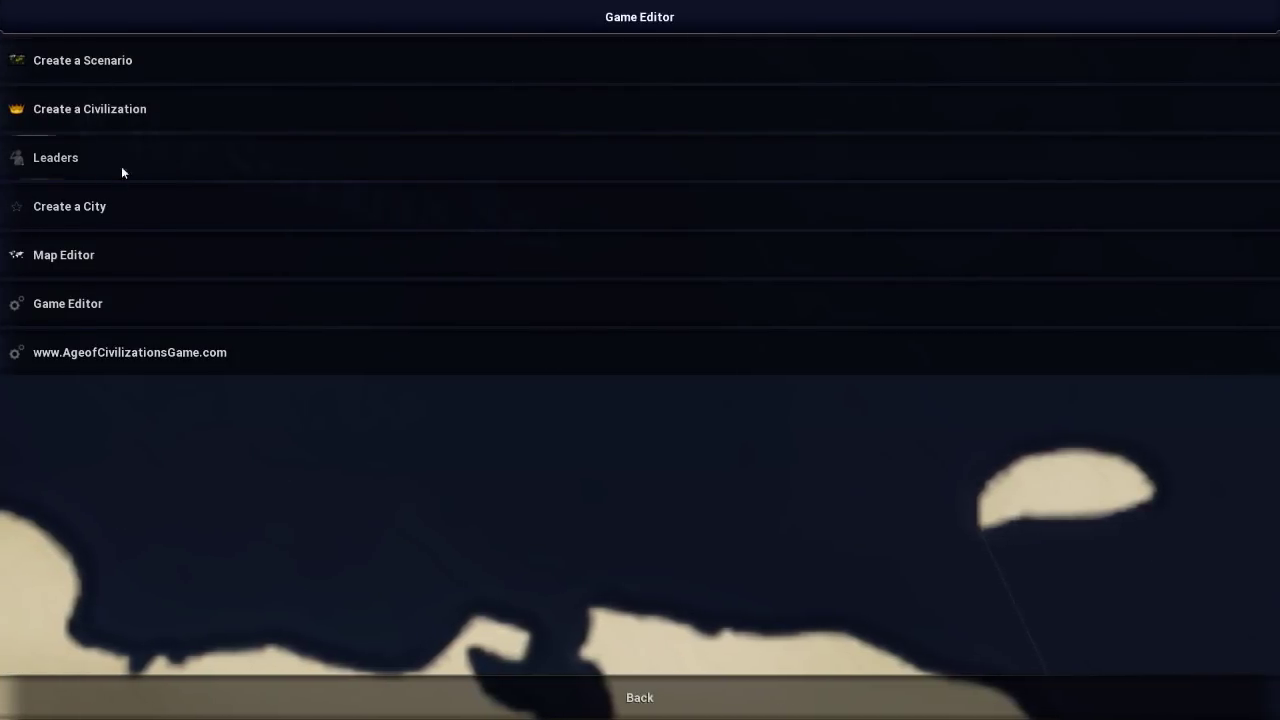
pyautogui.click(102, 113)
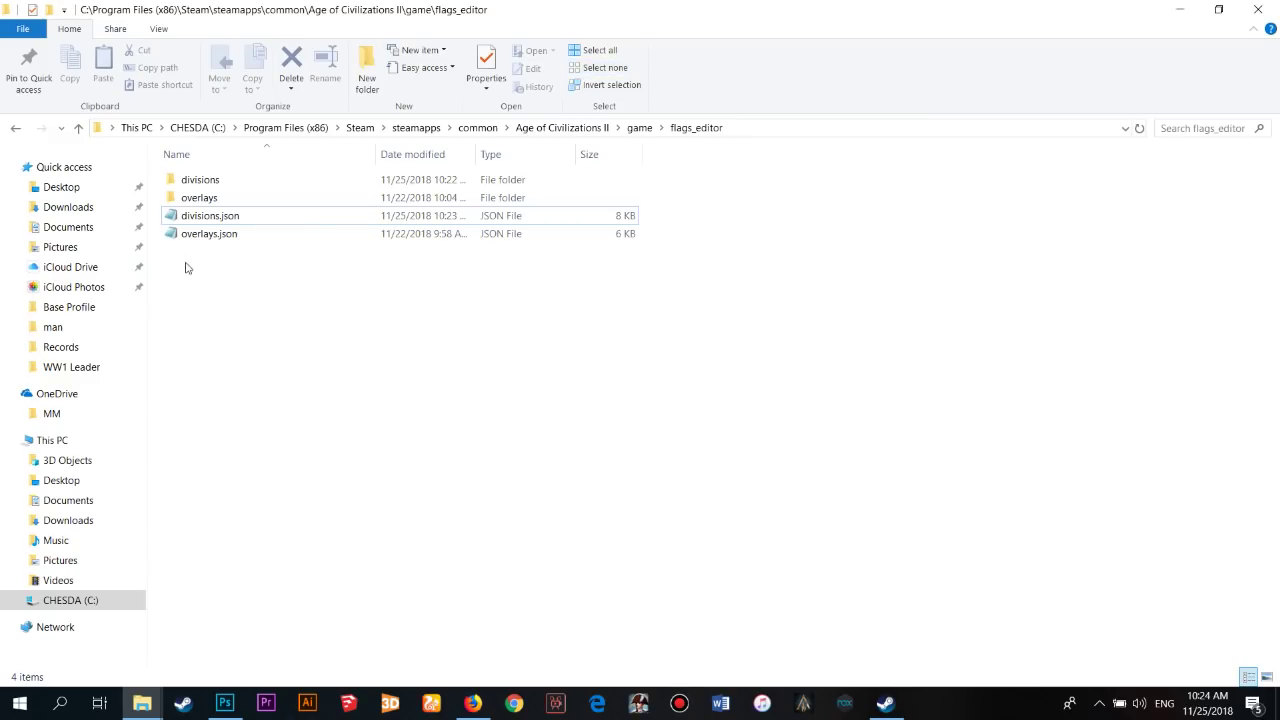
# Reopen divisions.json in a maximized window and go to the end of the division list
pyautogui.doubleClick(212, 216)
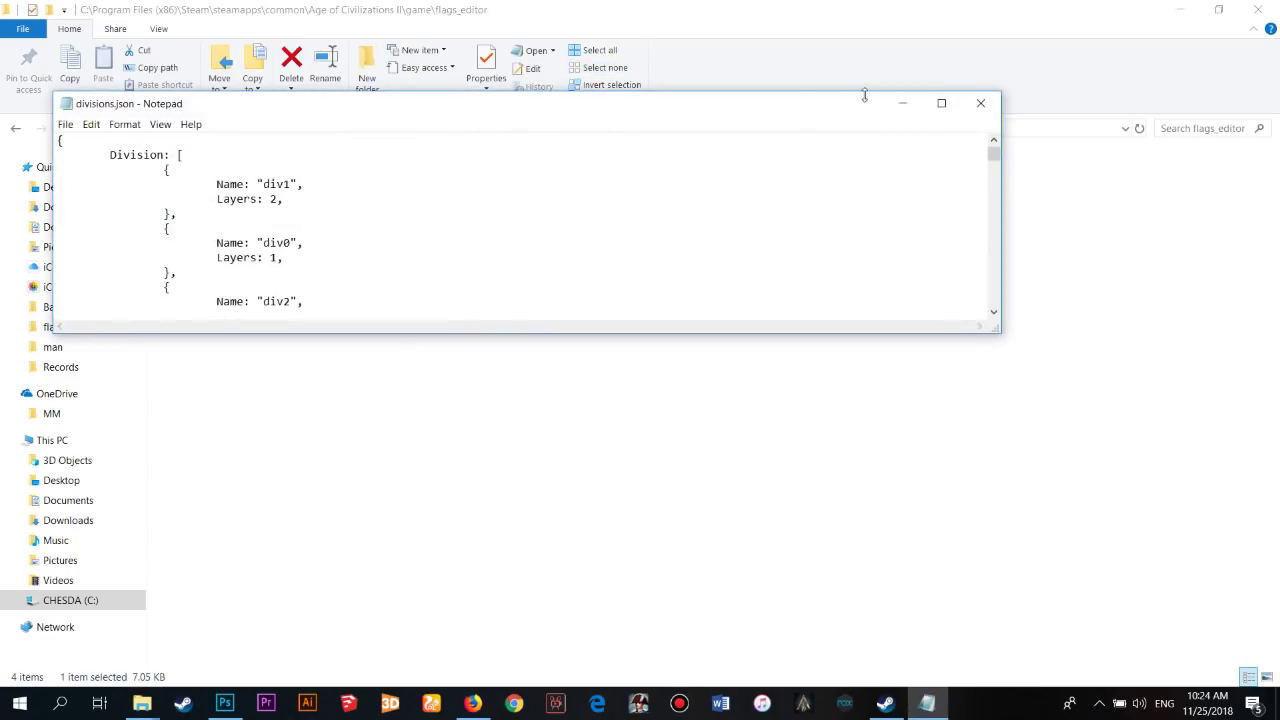
pyautogui.click(941, 103)
pyautogui.moveTo(1273, 75); pyautogui.dragTo(1273, 667)
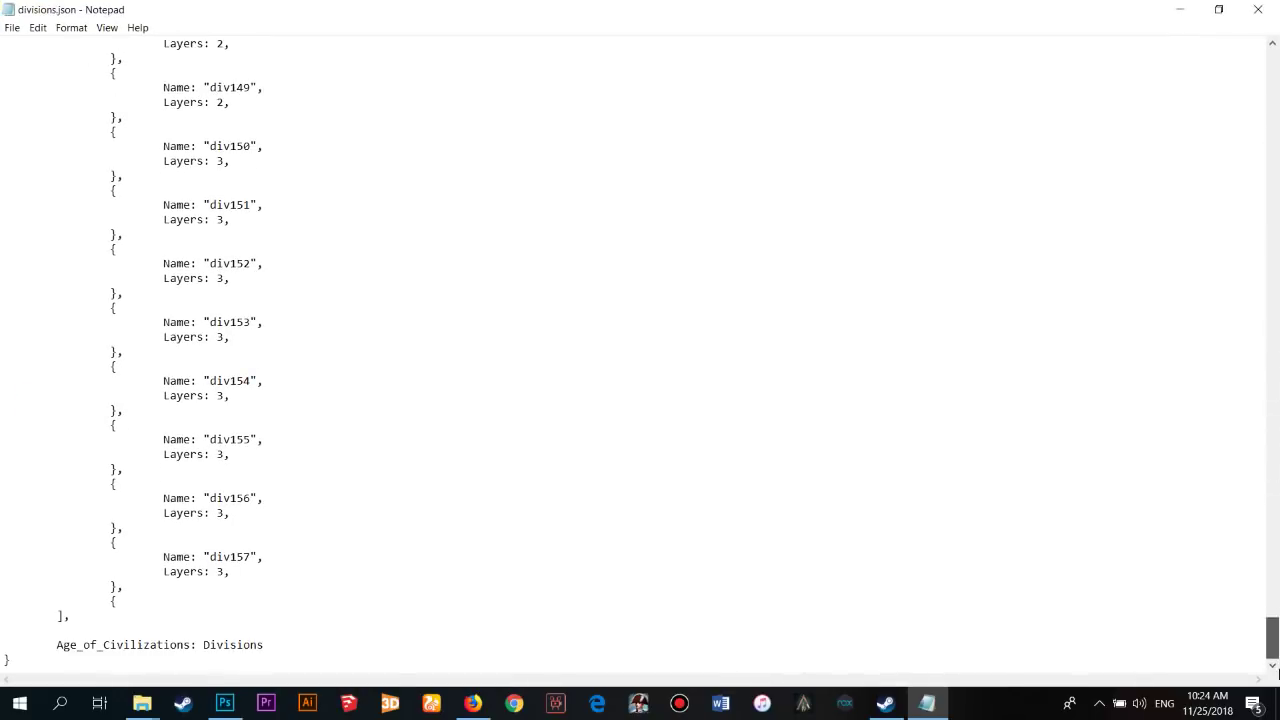